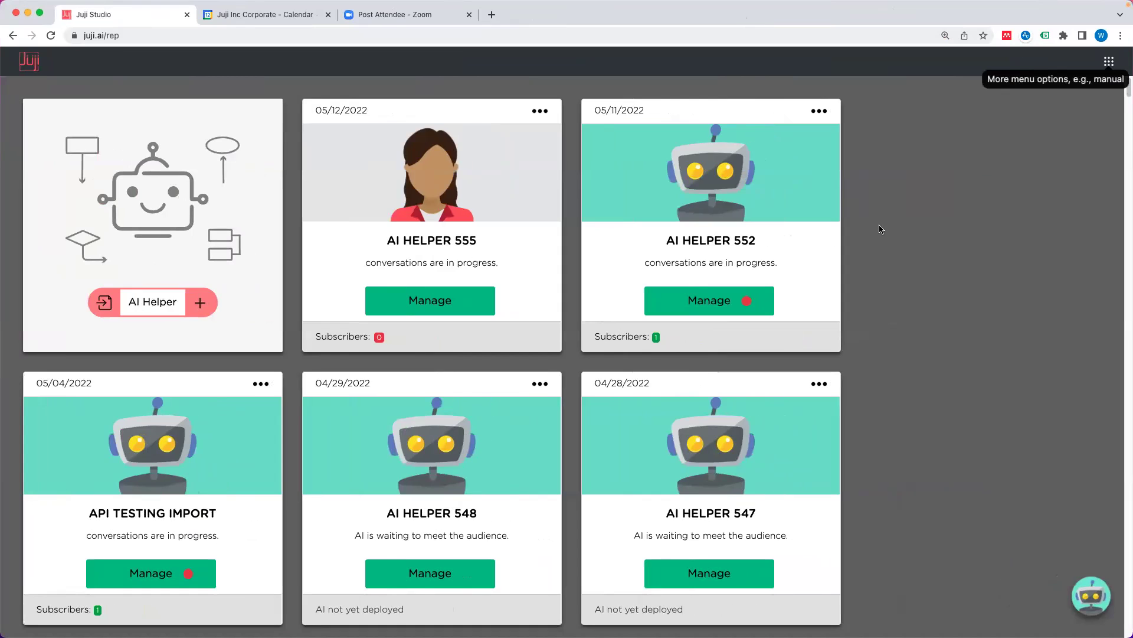
# Step: Create a new website chatbot from the Education 'Program Assistant (General)' template
pyautogui.click(207, 309)
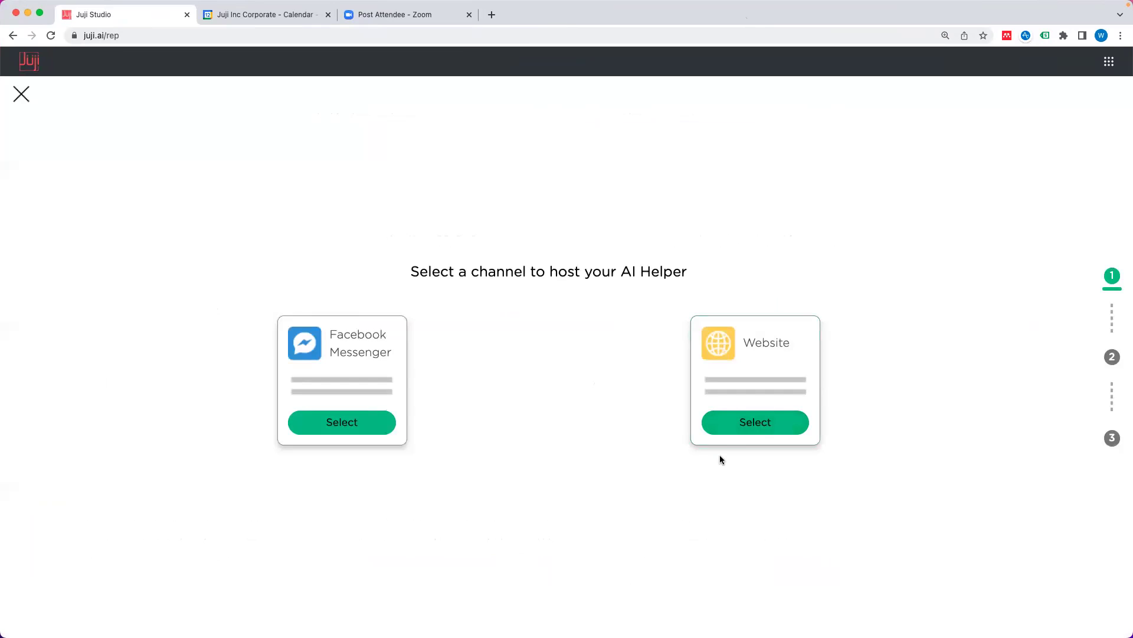
pyautogui.click(753, 432)
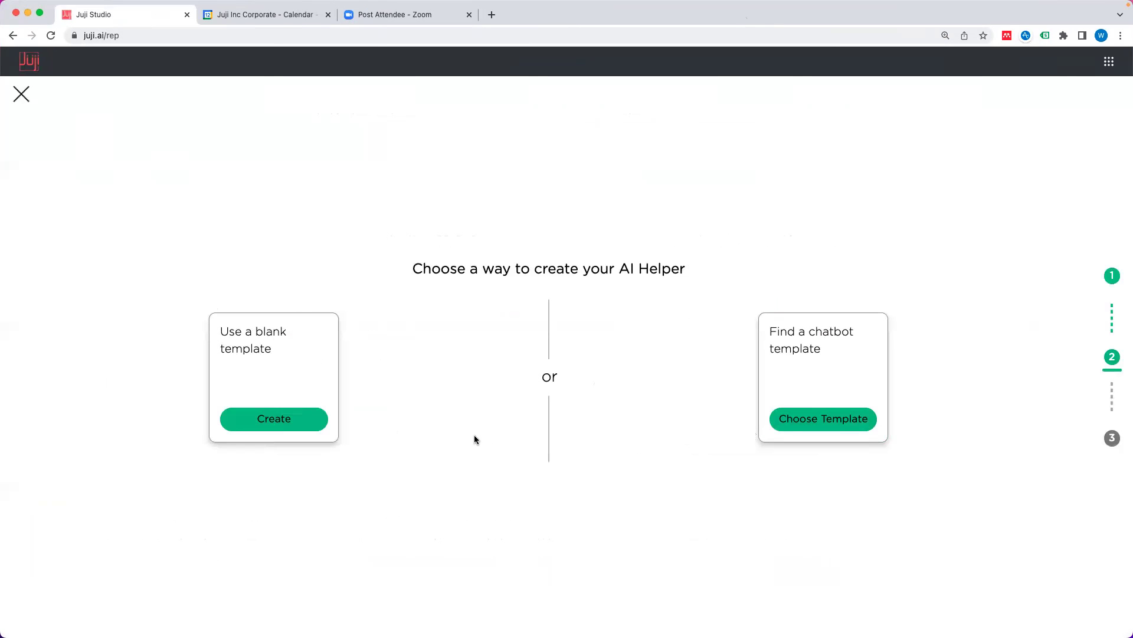
pyautogui.click(841, 421)
pyautogui.click(533, 160)
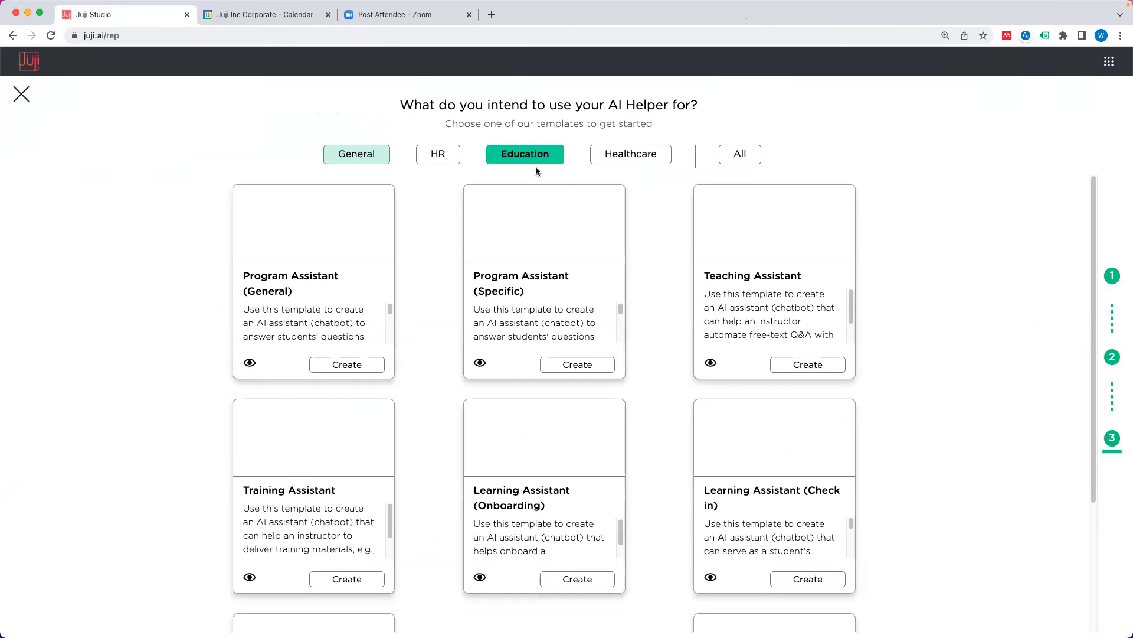
pyautogui.click(353, 368)
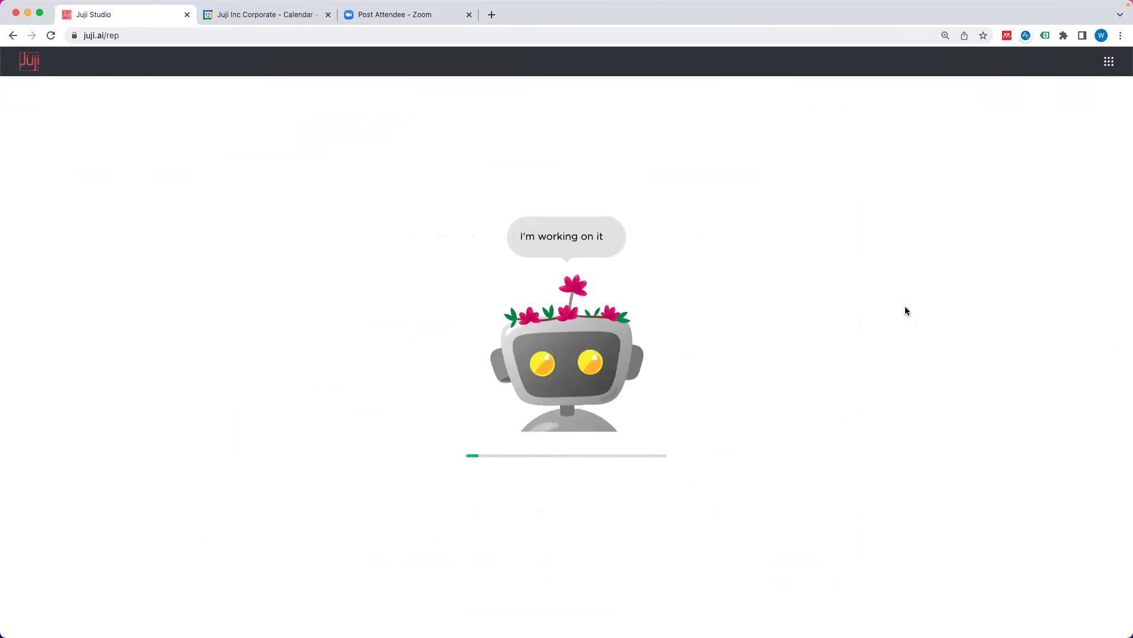
pyautogui.hotkey('ctrl', 'Up')
pyautogui.moveTo(675, 179); pyautogui.dragTo(1114, 43)
# Step: Customize AI Helper 556, dismiss the Instructions panel, and open the T0 and T1 topic cards
pyautogui.click(818, 400)
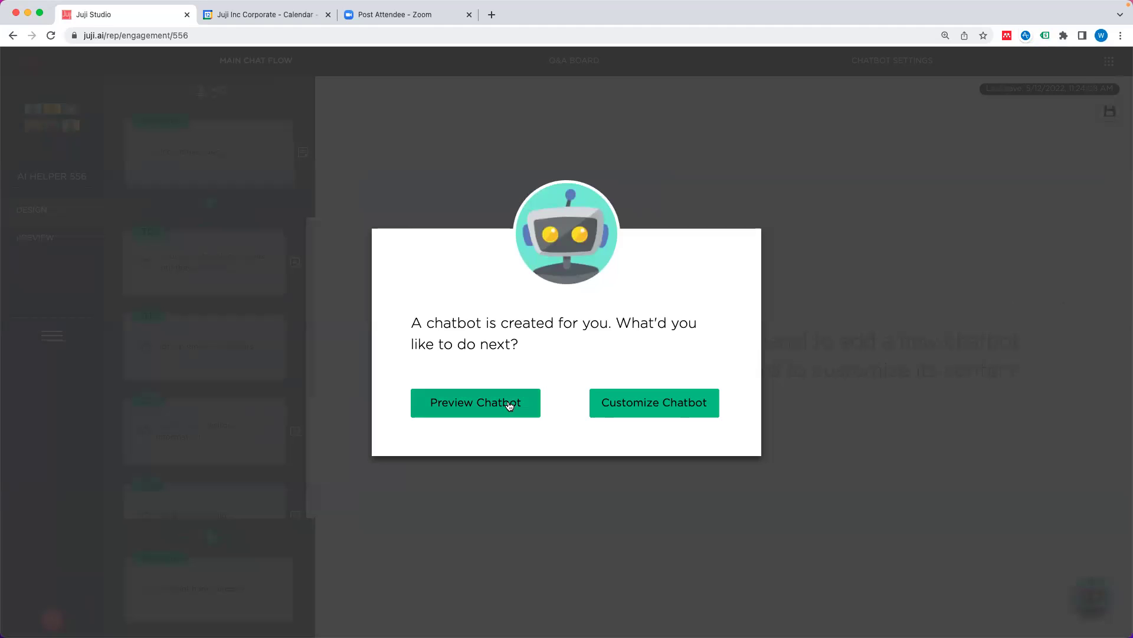
pyautogui.click(663, 409)
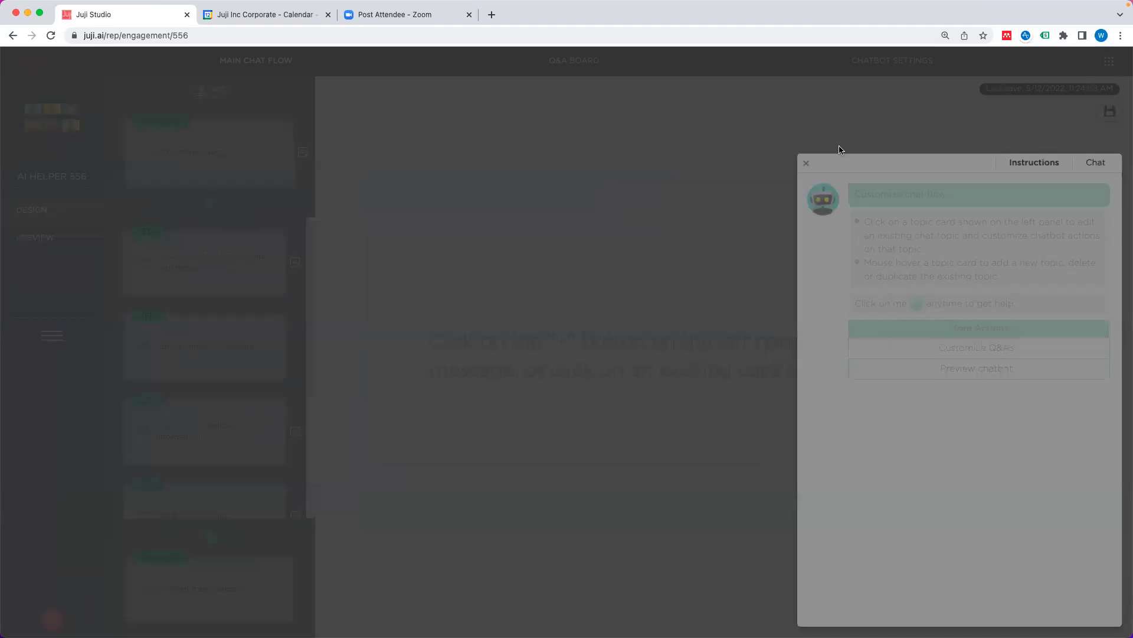
pyautogui.click(807, 164)
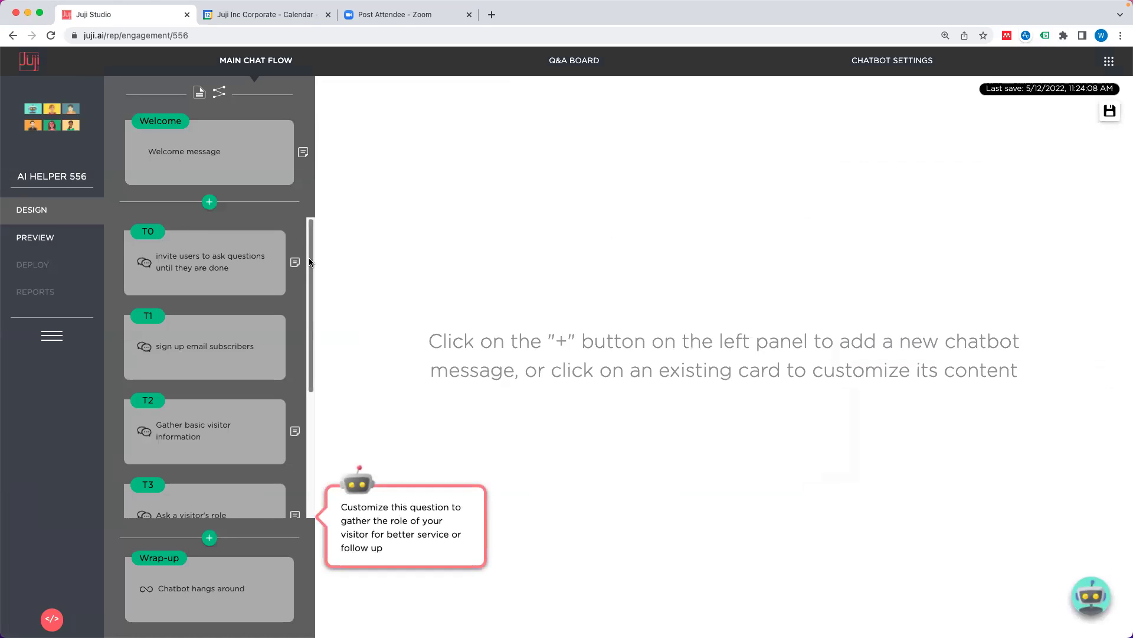
pyautogui.scroll(-4, 305, 319)
pyautogui.scroll(4, 304, 319)
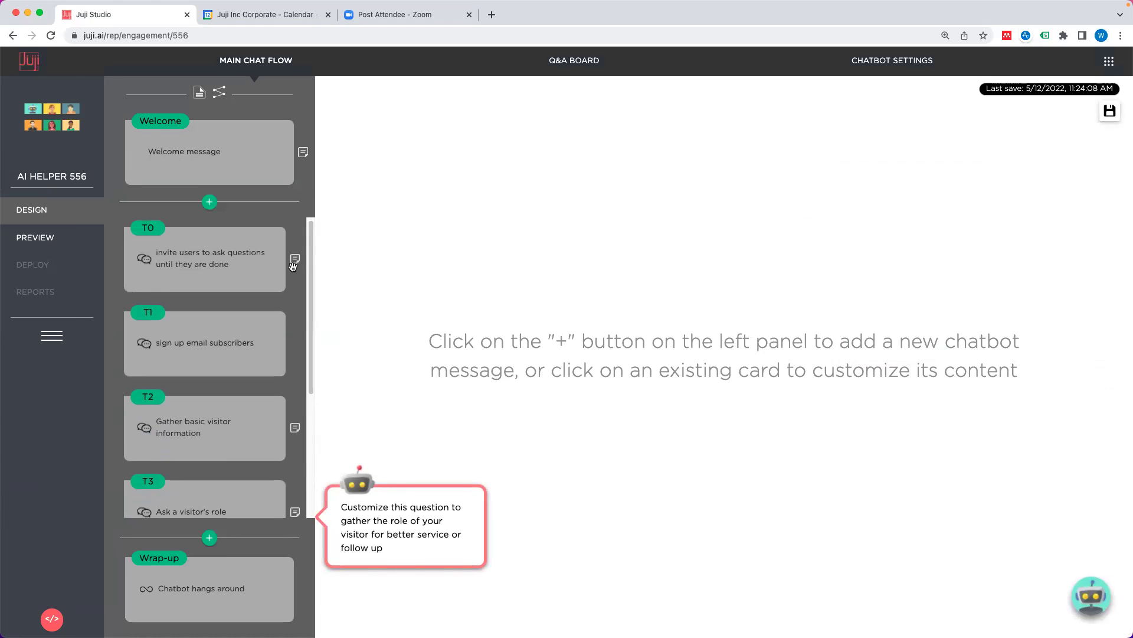
pyautogui.click(198, 258)
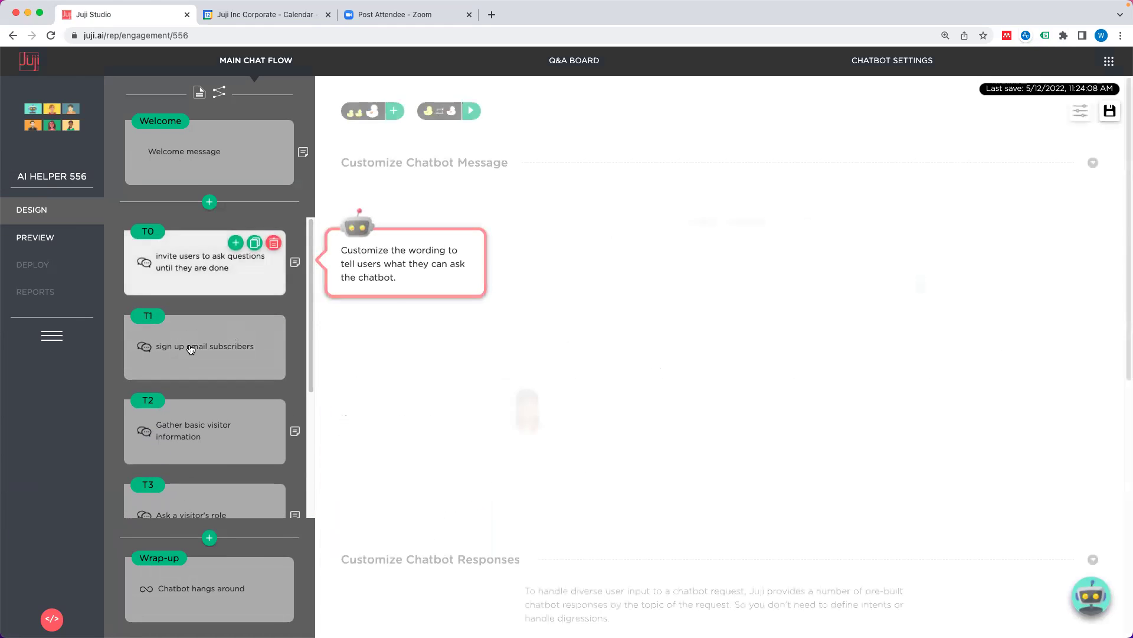
pyautogui.click(201, 351)
# Step: Search the Q&A board, inspecting the 'have I accepted my admission?' and in-person program entries
pyautogui.click(581, 62)
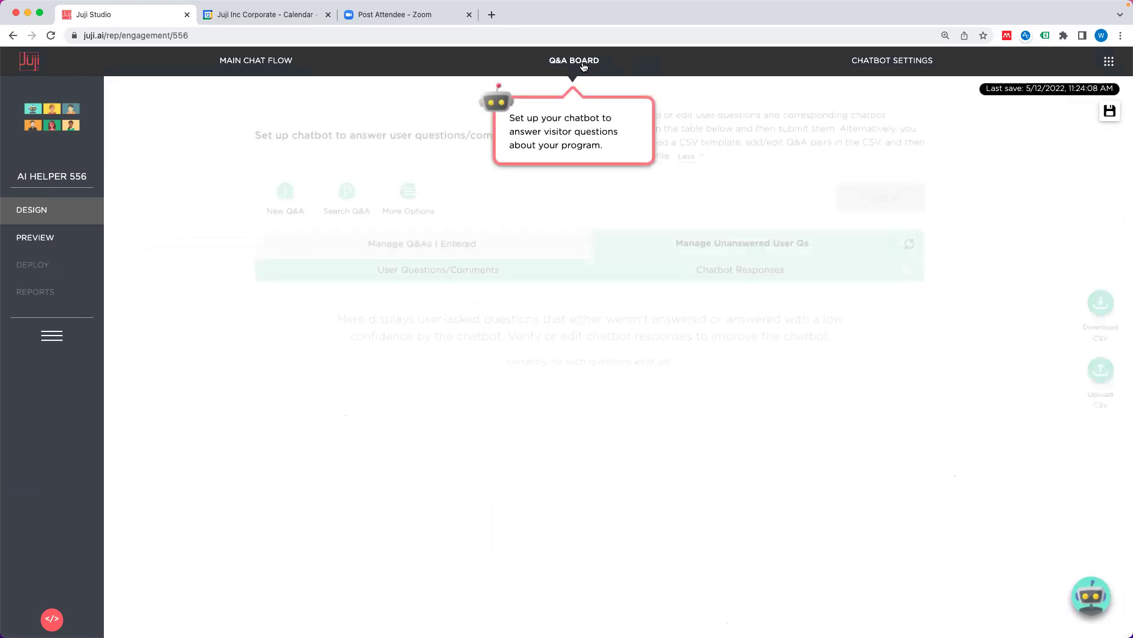
pyautogui.click(348, 195)
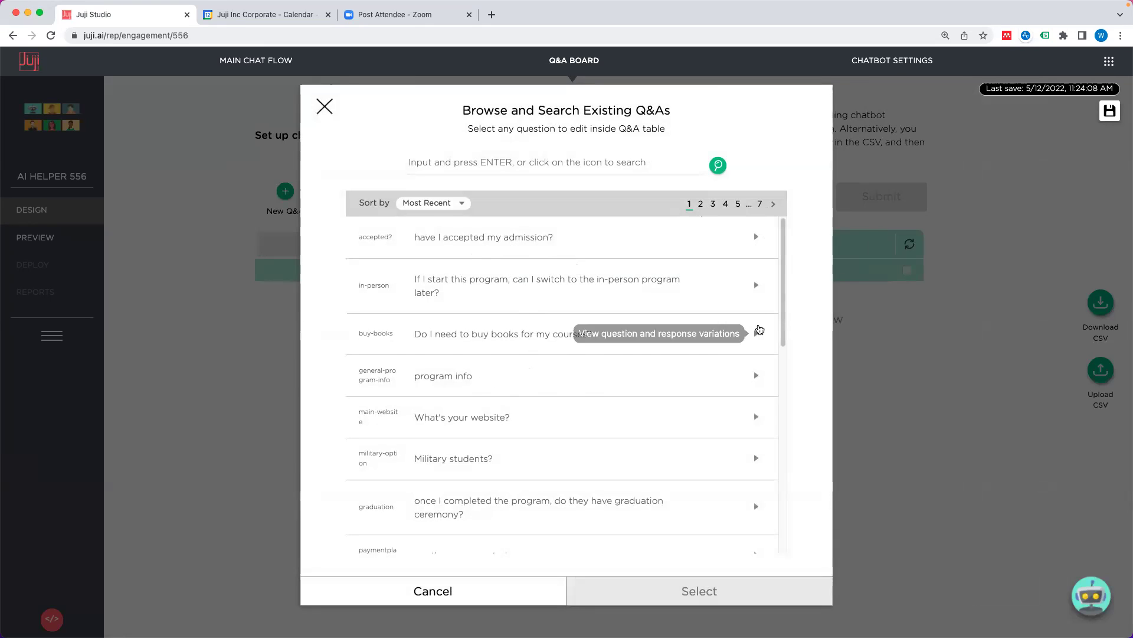
pyautogui.scroll(-1, 784, 310)
pyautogui.scroll(1, 784, 236)
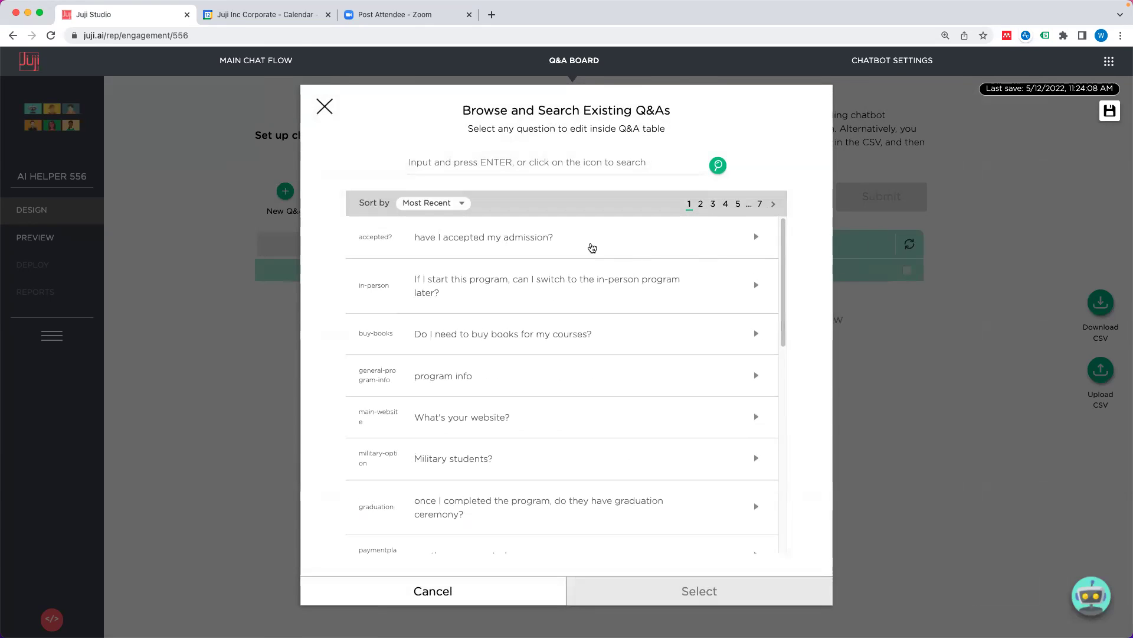
pyautogui.click(640, 254)
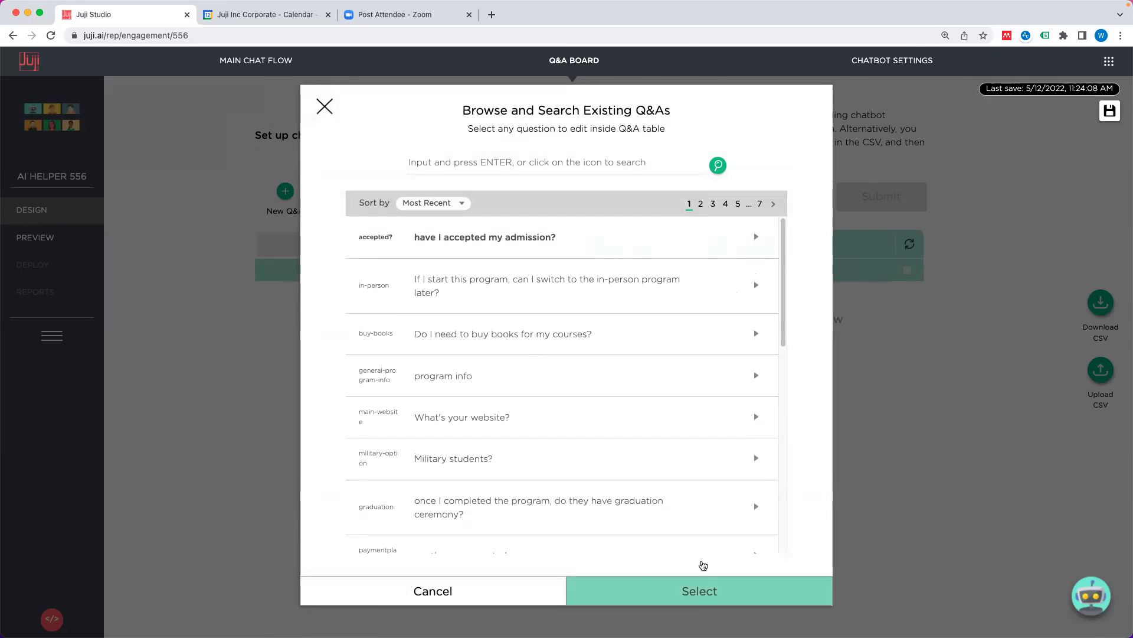
pyautogui.click(585, 286)
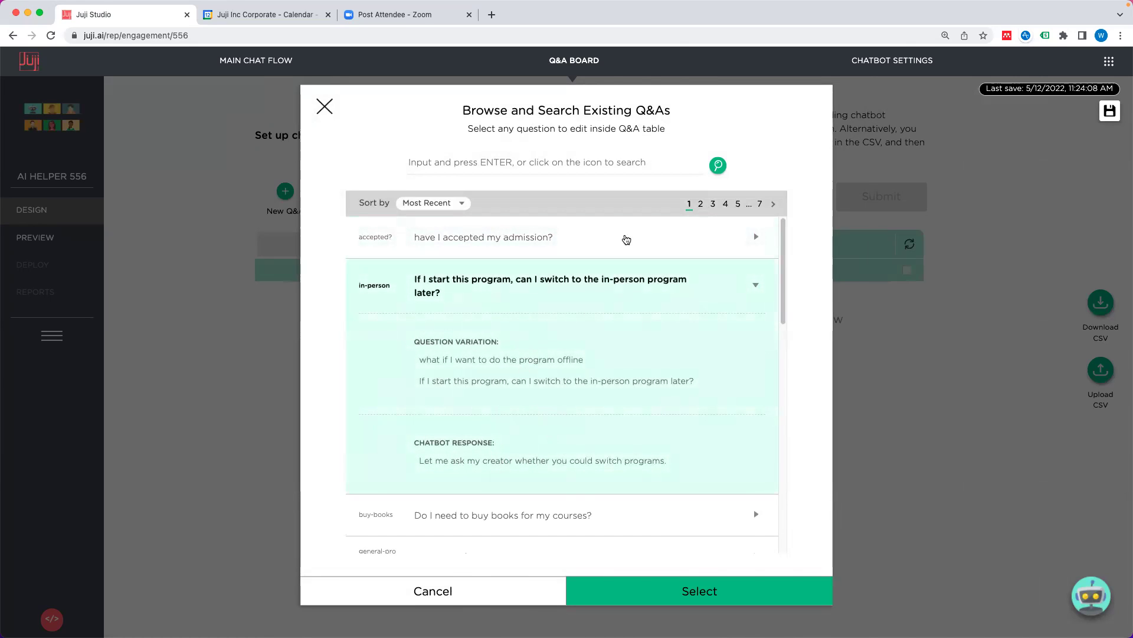
pyautogui.click(742, 243)
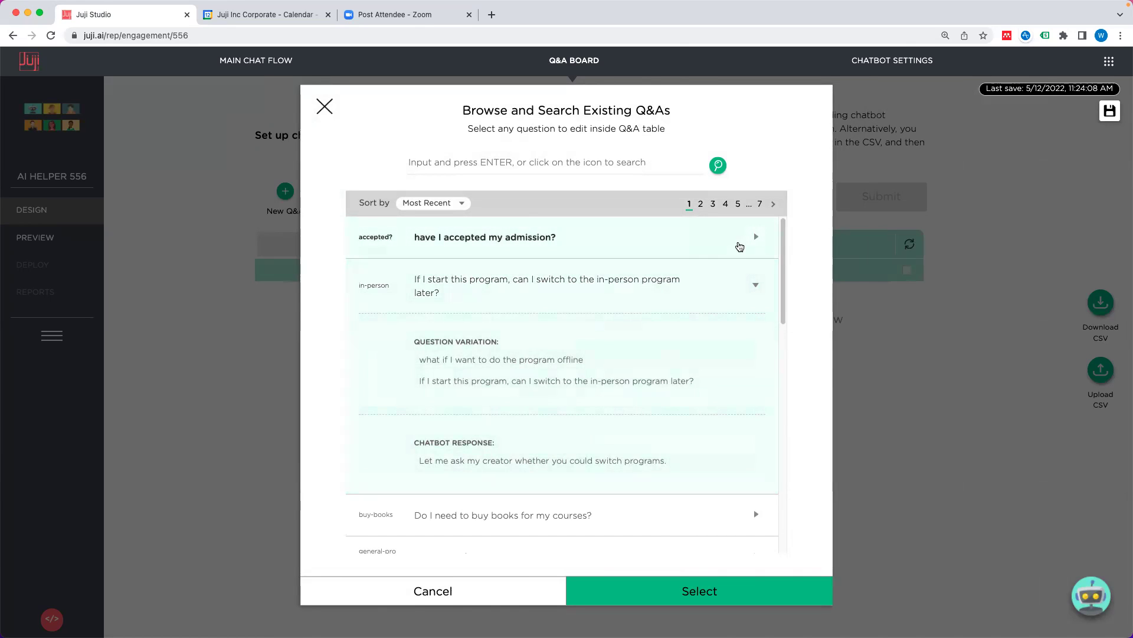
pyautogui.click(324, 107)
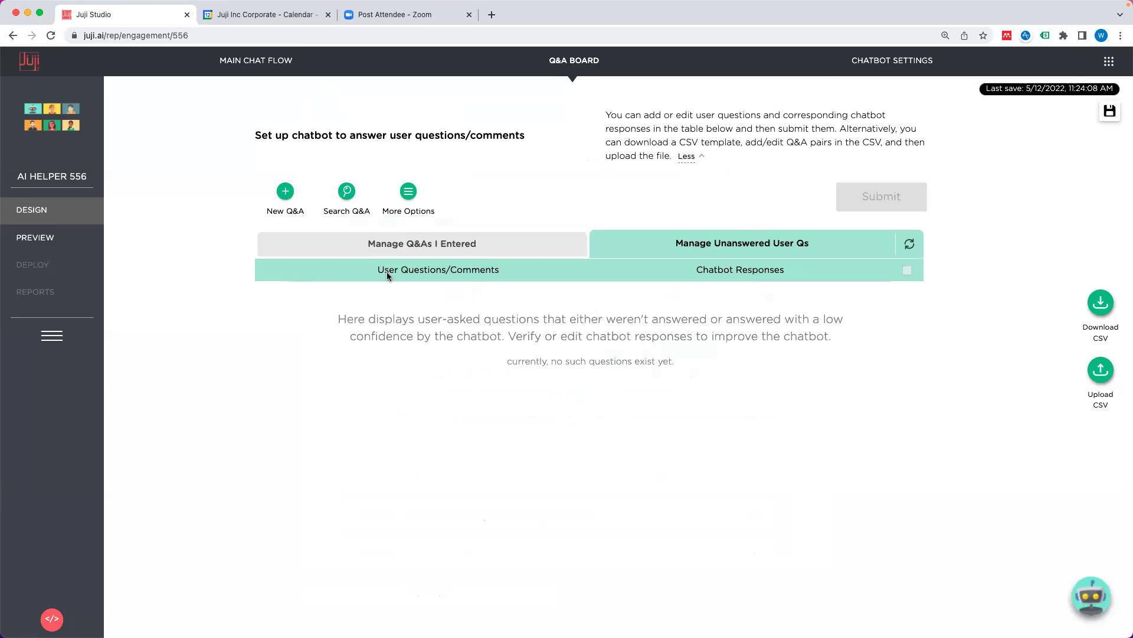
pyautogui.click(256, 62)
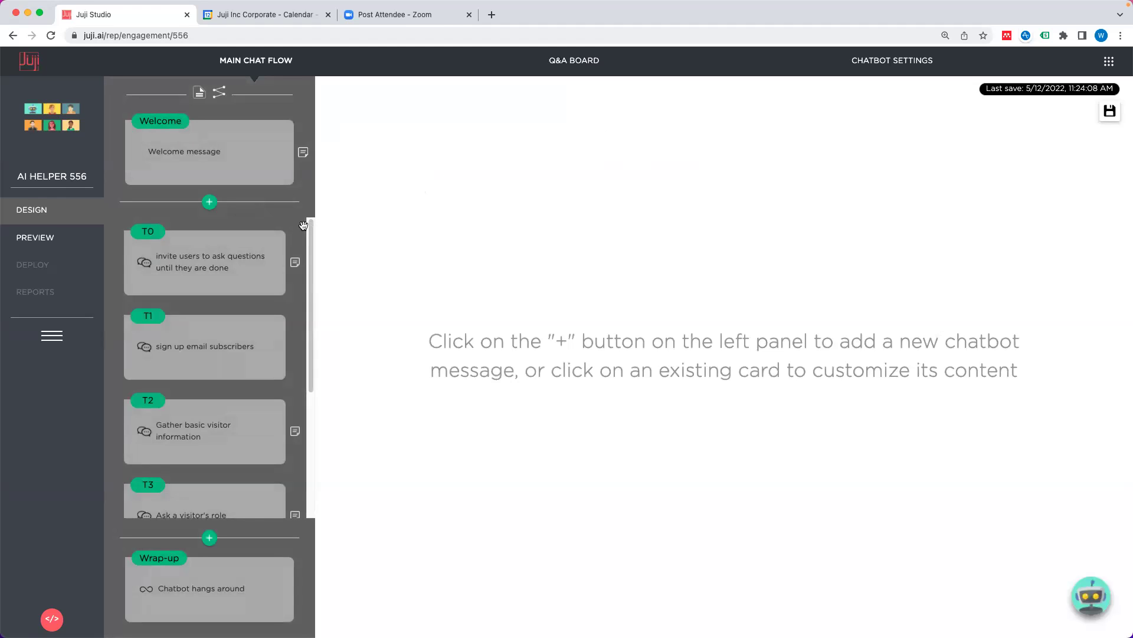
# Step: Add a T7 free-text question after Welcome asking 'What's your favorite food?'
pyautogui.click(210, 202)
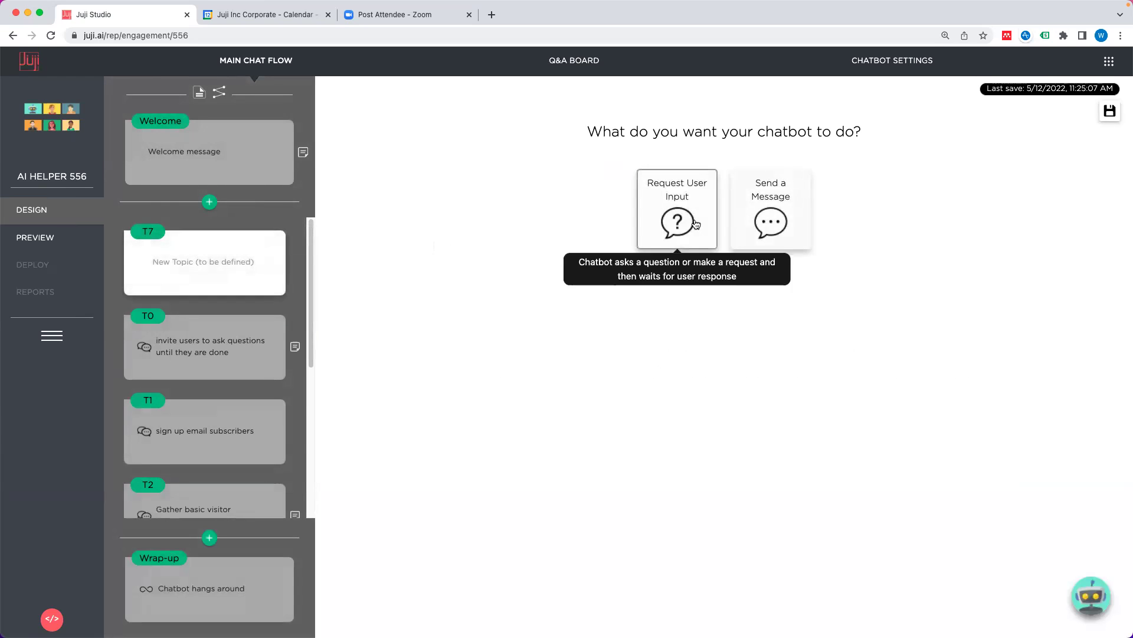
pyautogui.click(697, 230)
pyautogui.click(825, 226)
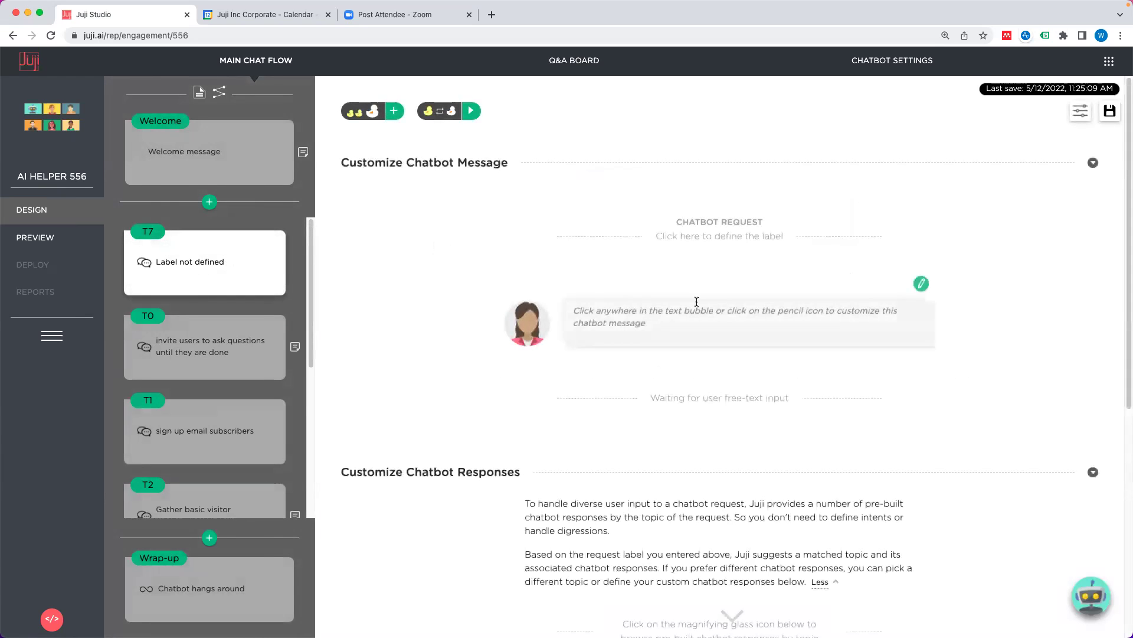
pyautogui.write("What's your fav")
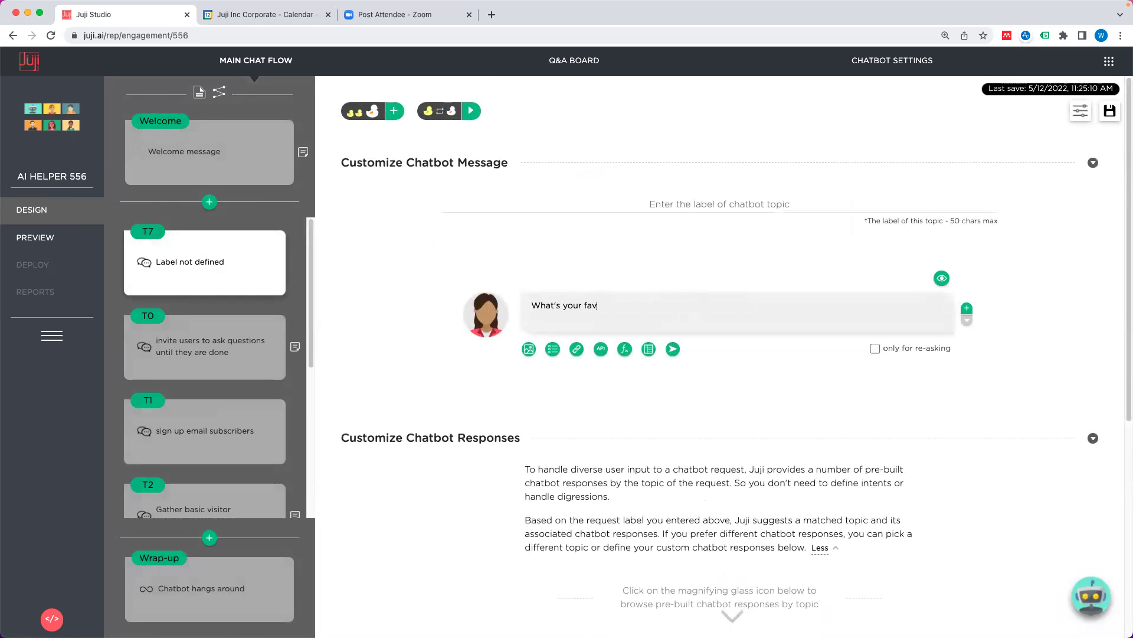
pyautogui.write('orite food')
pyautogui.click(748, 254)
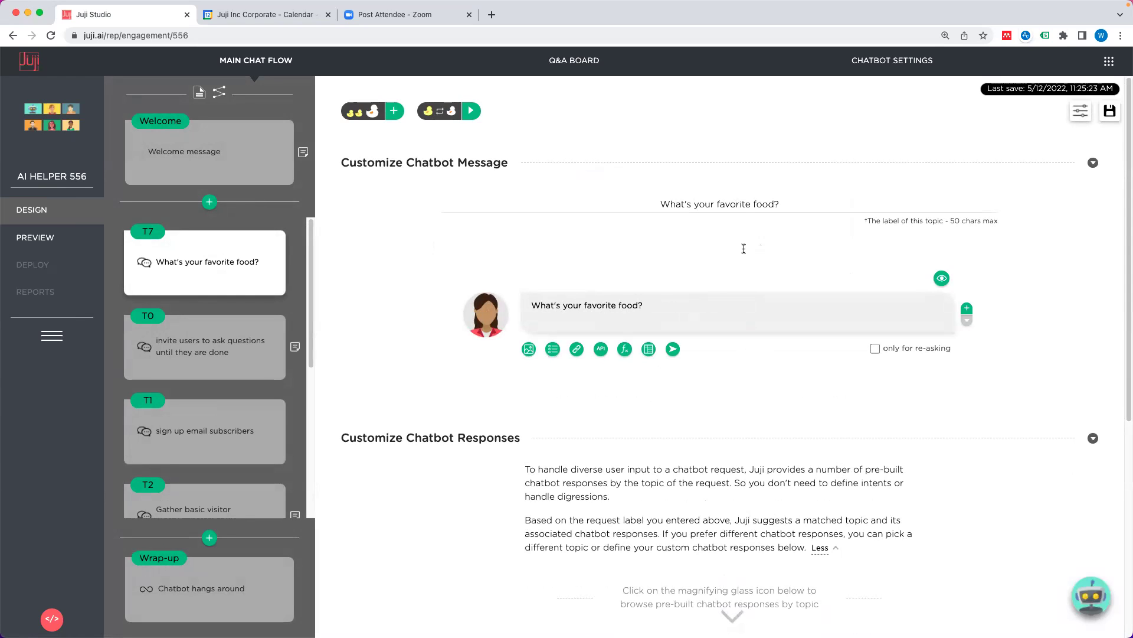
# Step: Browse built-in dialogues, previewing the favorite thing, cell phone and phone number examples
pyautogui.scroll(-5, 750, 346)
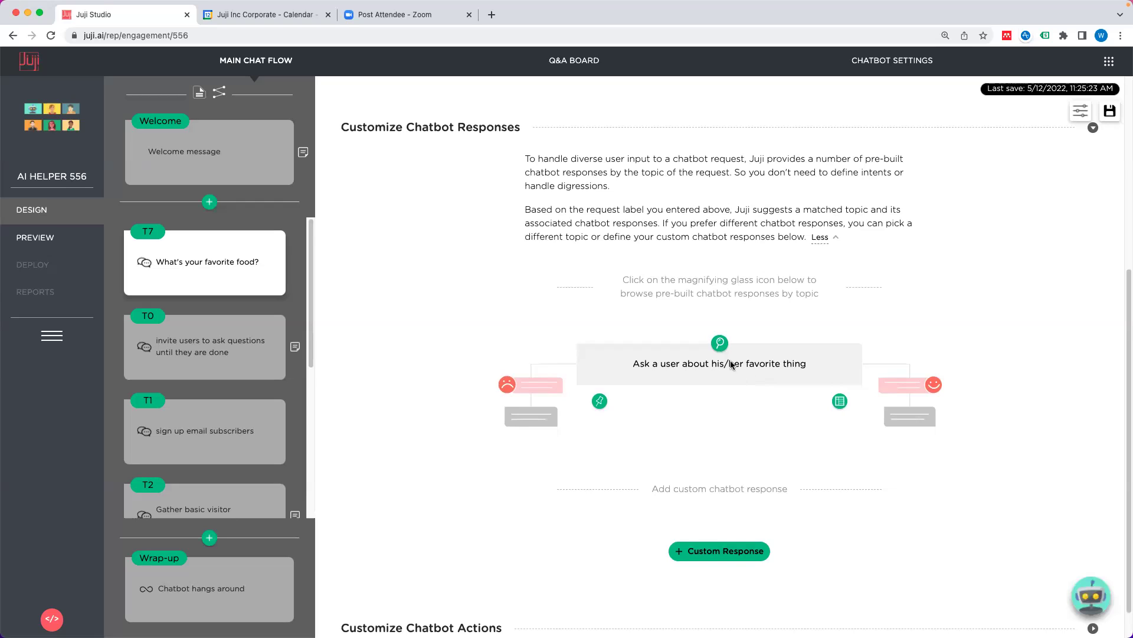
pyautogui.click(719, 343)
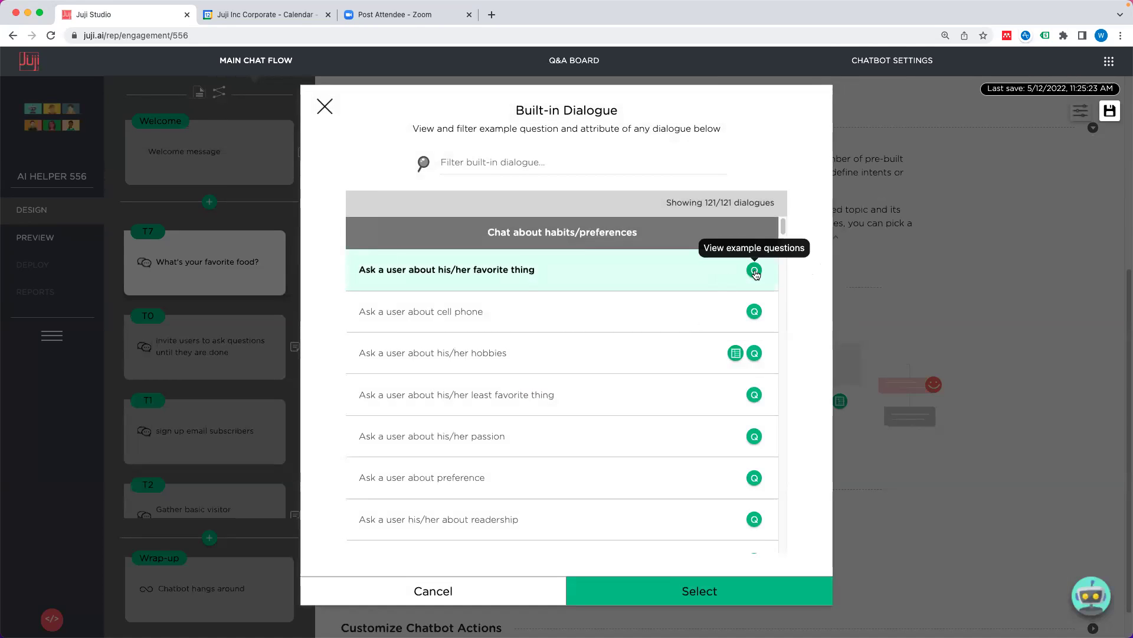
pyautogui.click(754, 271)
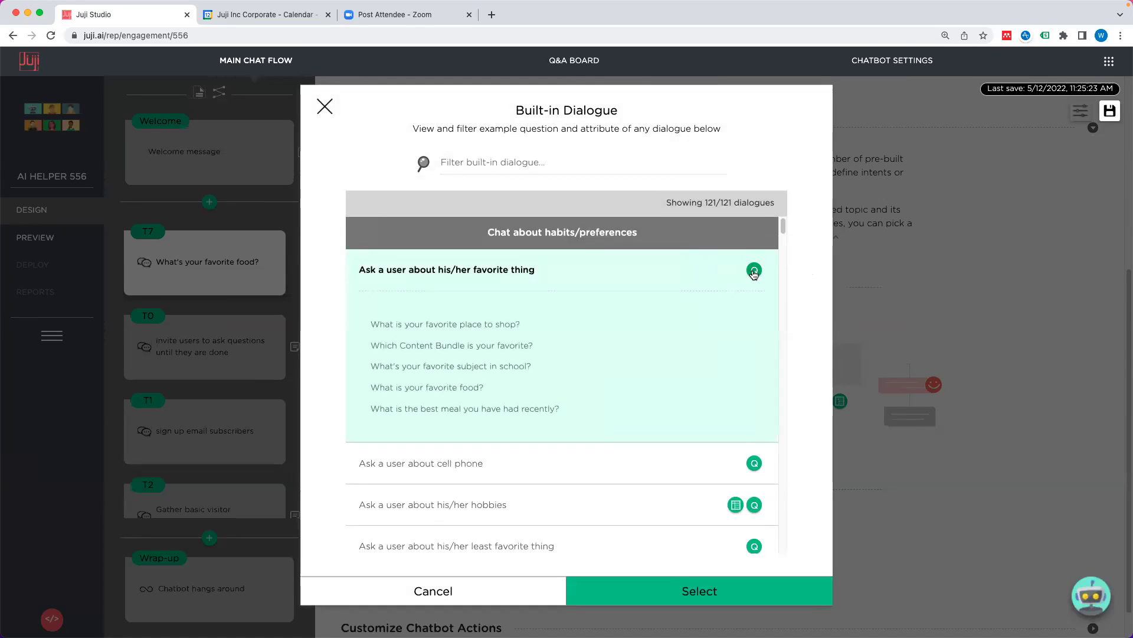
pyautogui.click(754, 271)
pyautogui.click(755, 310)
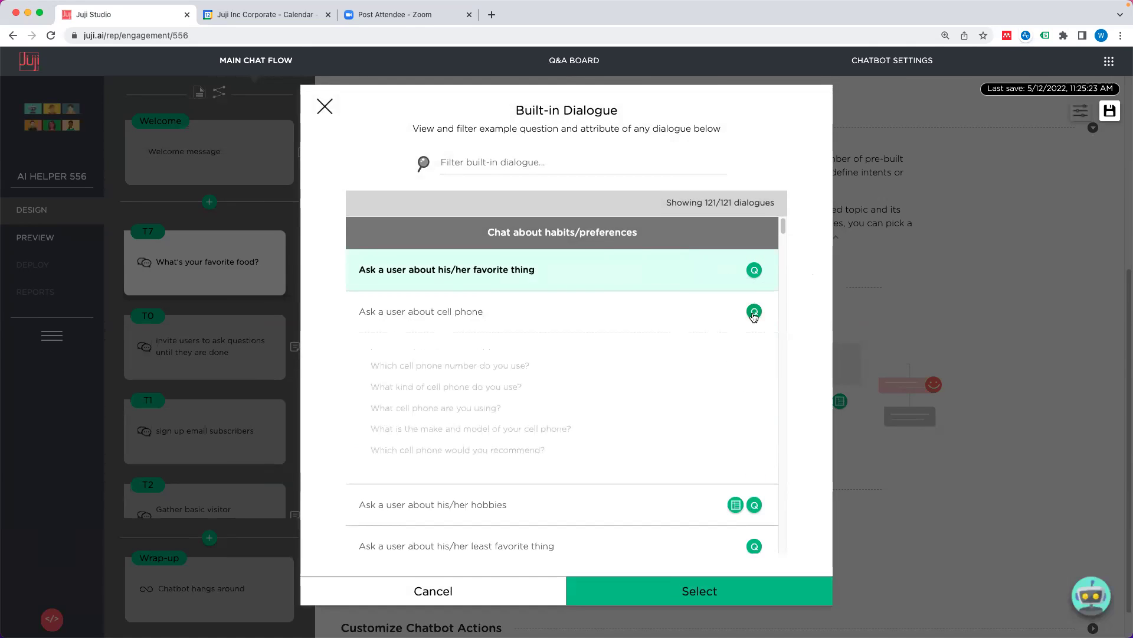
pyautogui.click(640, 165)
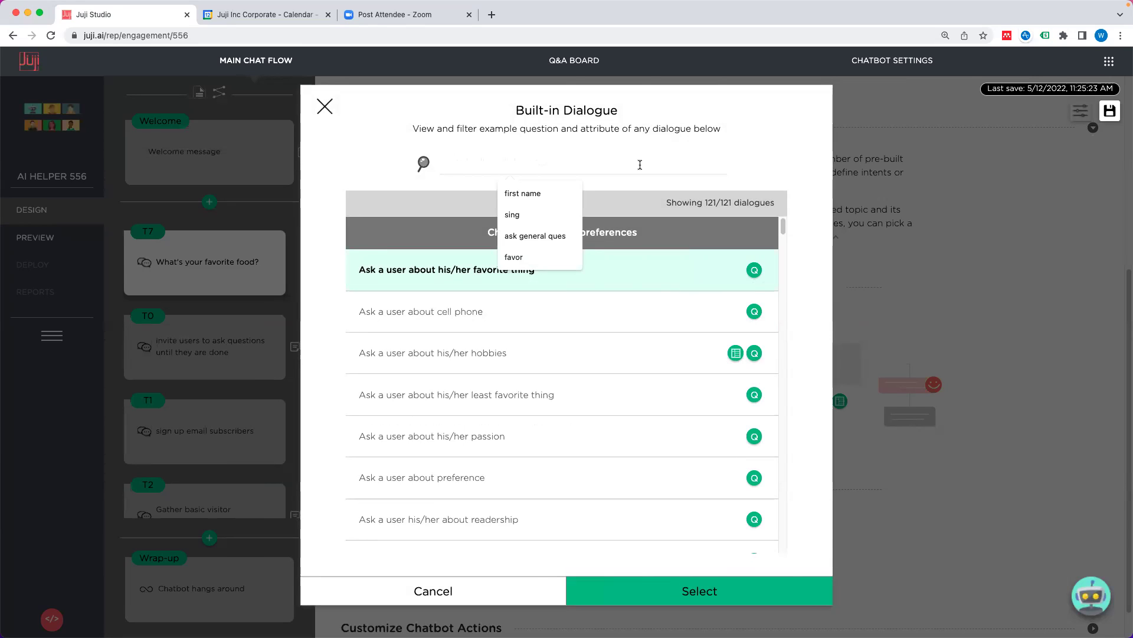
pyautogui.write('number')
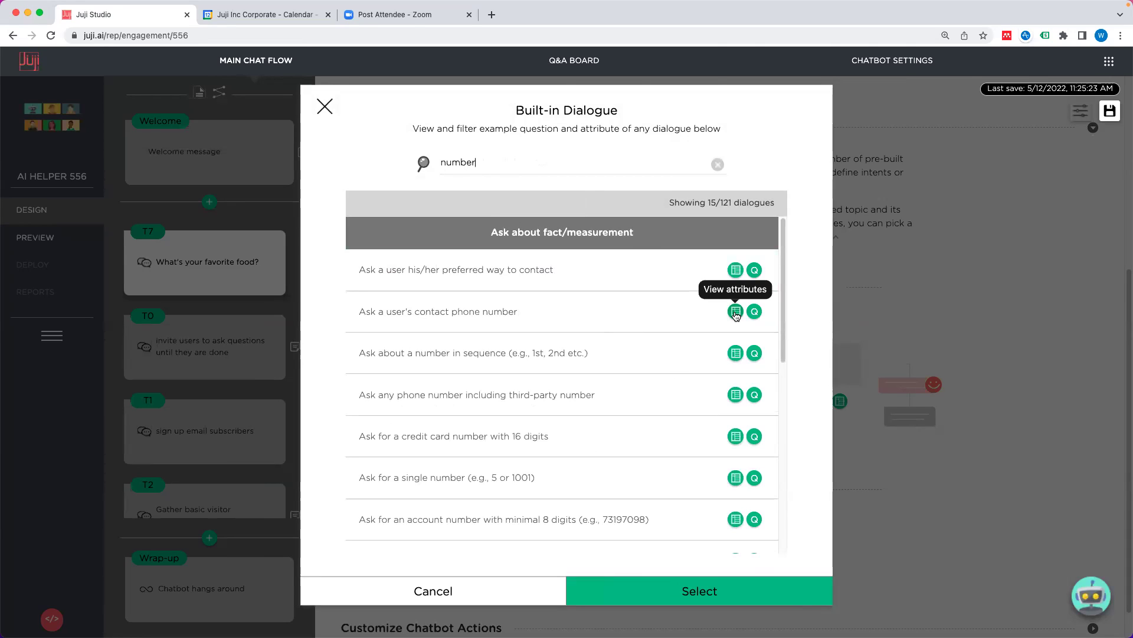
pyautogui.click(735, 313)
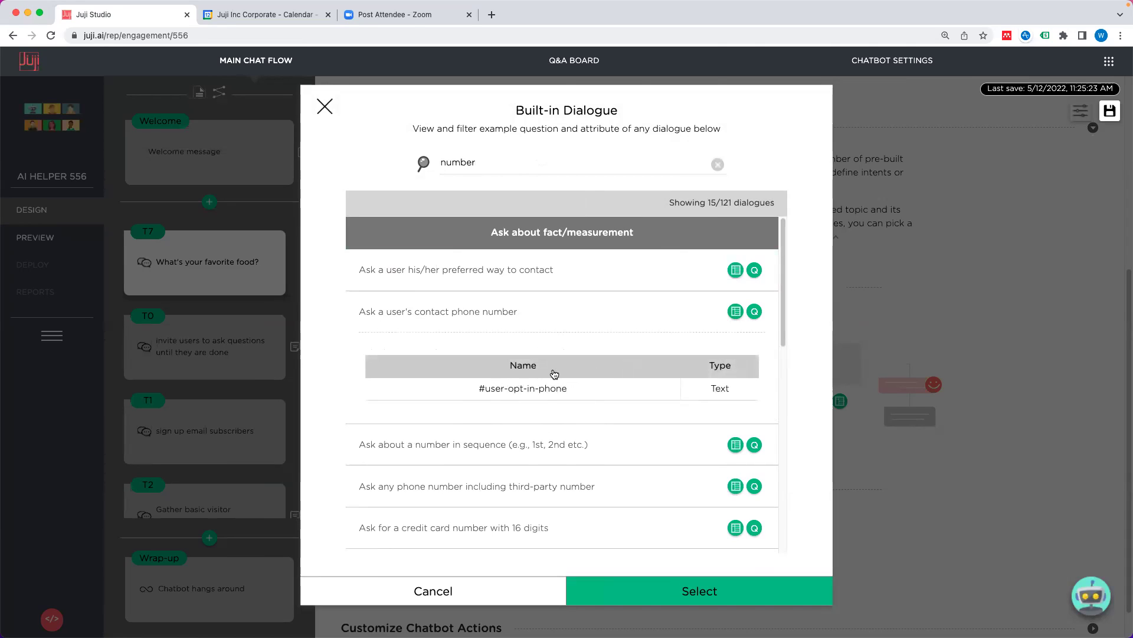
pyautogui.click(755, 315)
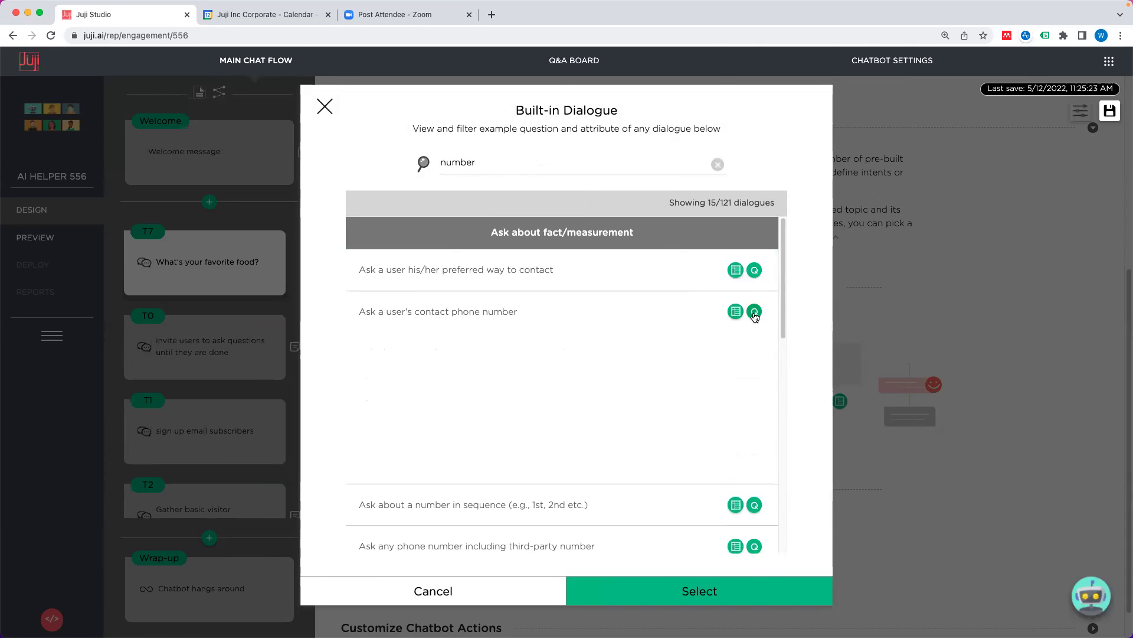
pyautogui.click(670, 319)
pyautogui.click(671, 319)
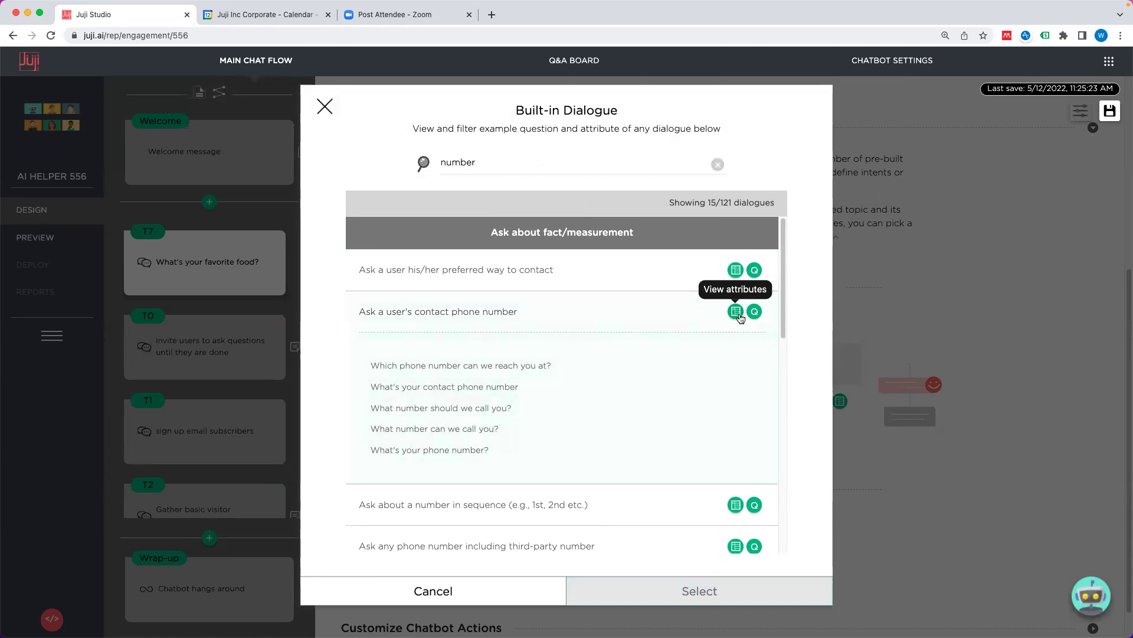
# Step: Set T7's response topic to the built-in 'Ask a general question' dialogue
pyautogui.scroll(-5, 669, 396)
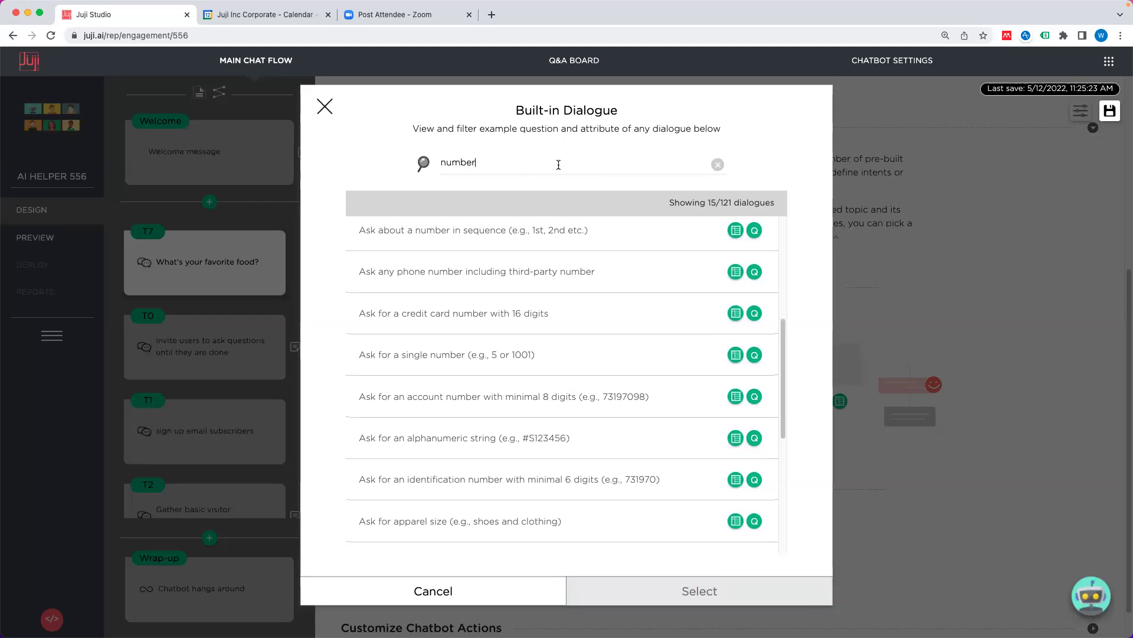
pyautogui.click(718, 164)
pyautogui.click(606, 162)
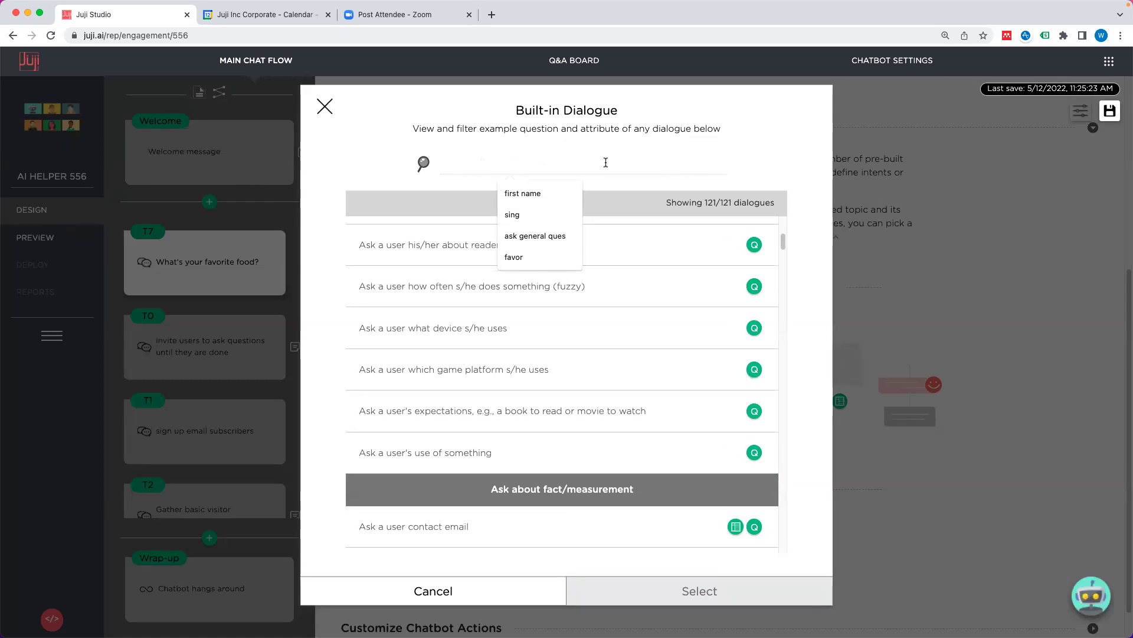
pyautogui.click(555, 236)
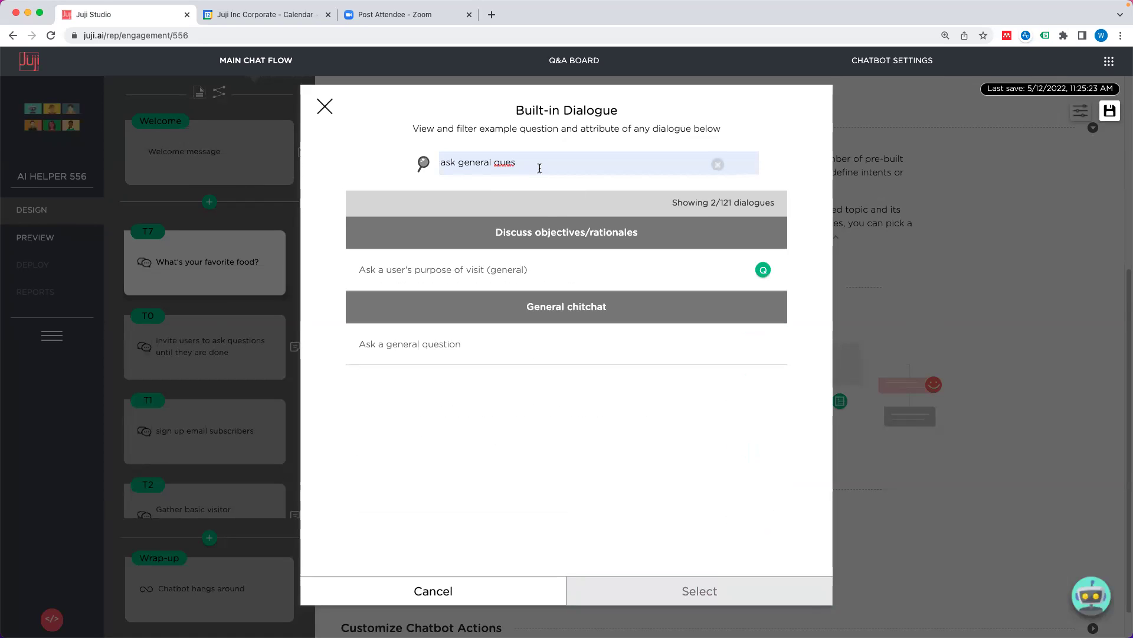
pyautogui.click(480, 348)
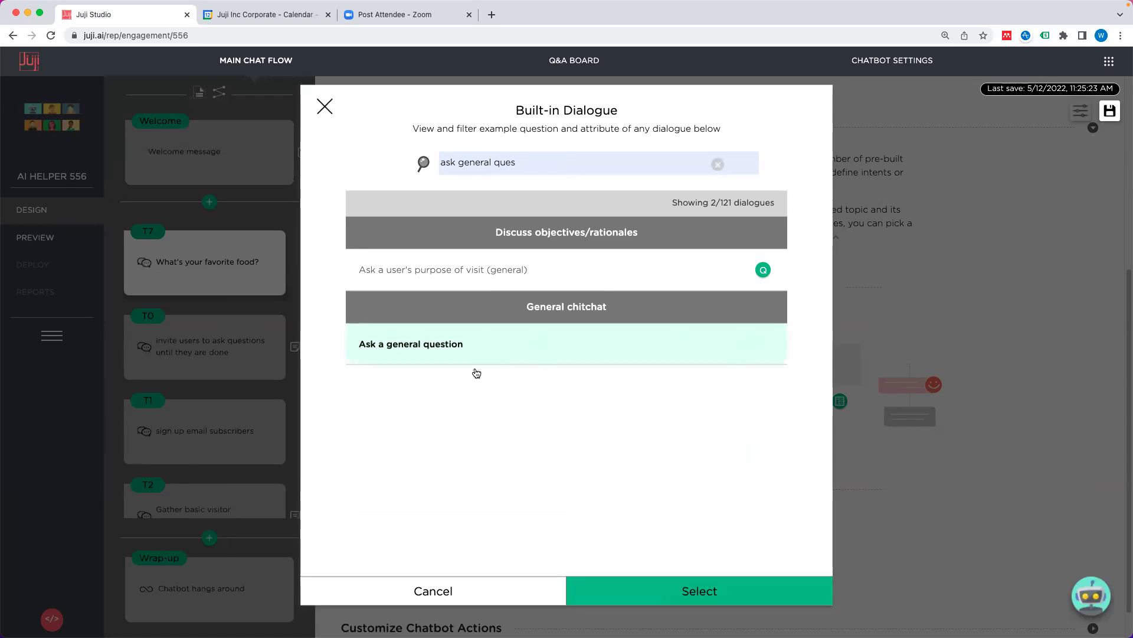
pyautogui.click(698, 601)
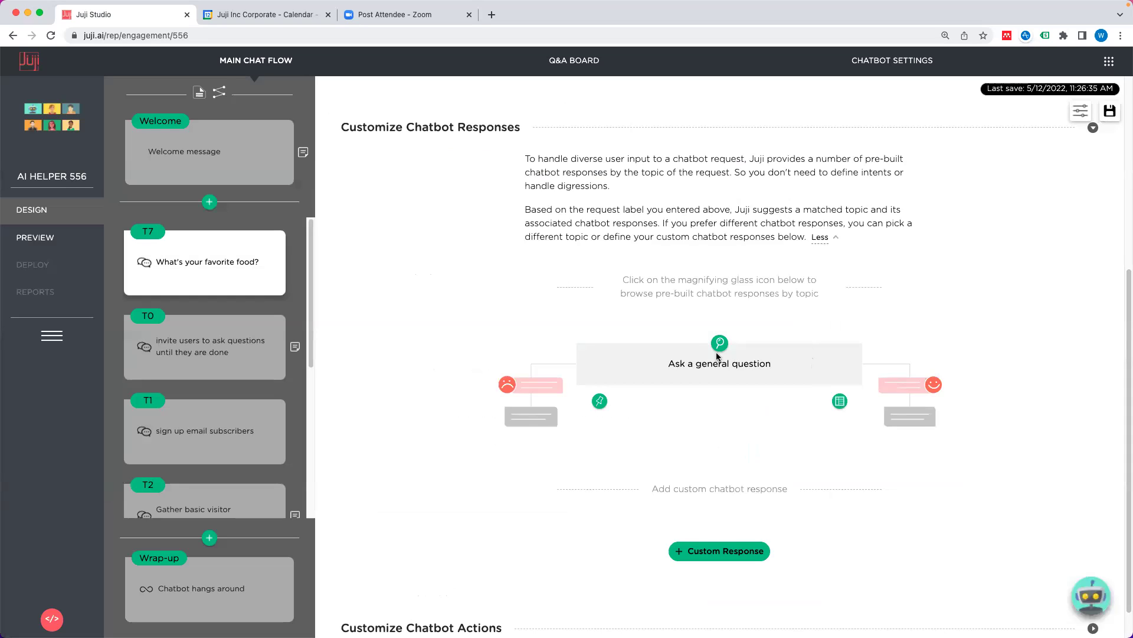
# Step: Preview the bot, answer 'I don't have a favorite', and get 'Input received. Thank you.'
pyautogui.click(35, 237)
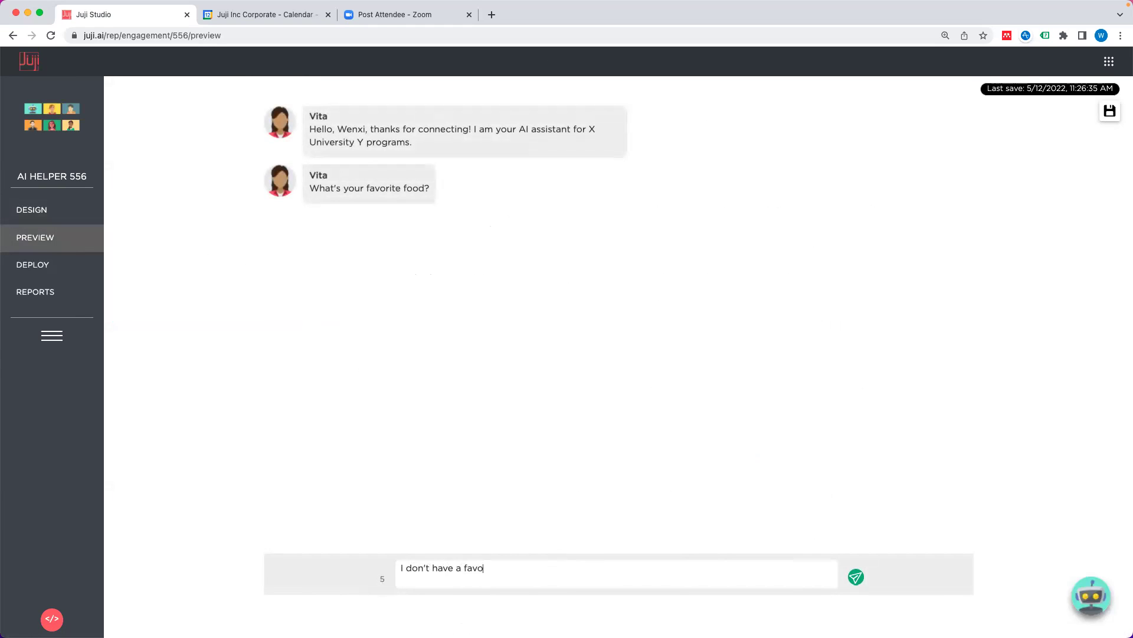
pyautogui.press('Return')
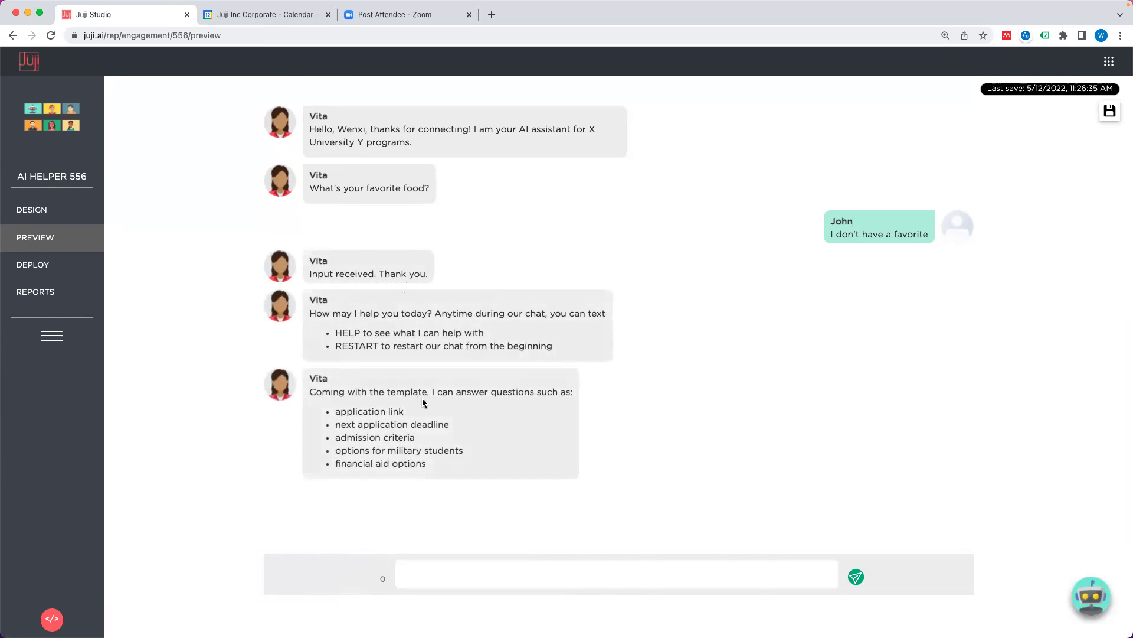
pyautogui.click(63, 216)
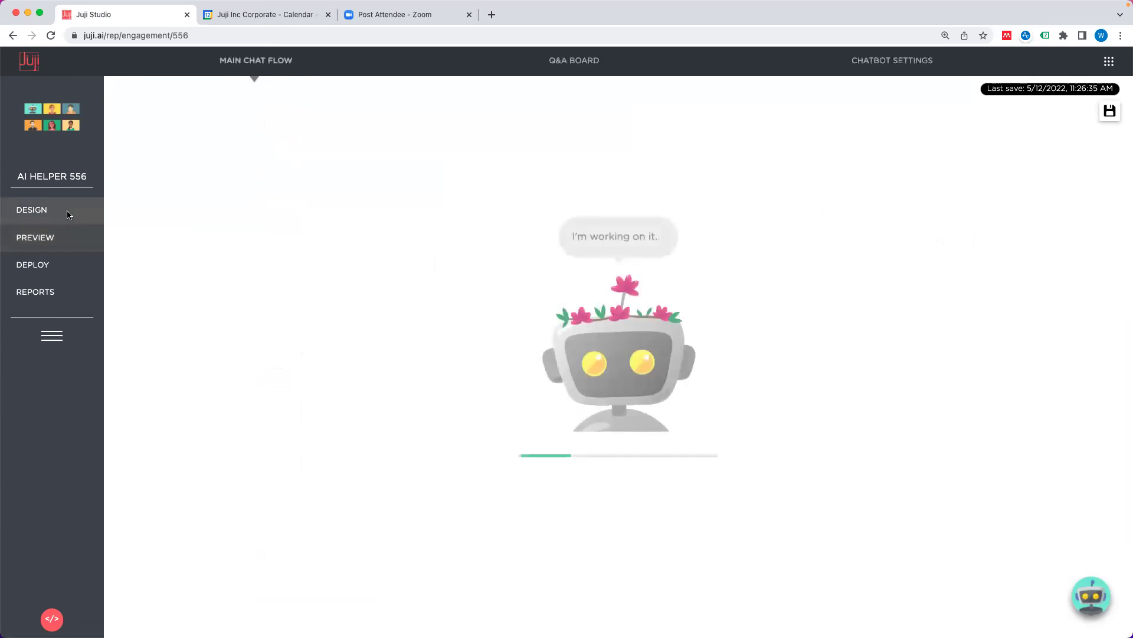
# Step: Switch T7's response to the 'Ask a user about his/her favorite thing' dialogue and pin it
pyautogui.scroll(-6, 795, 319)
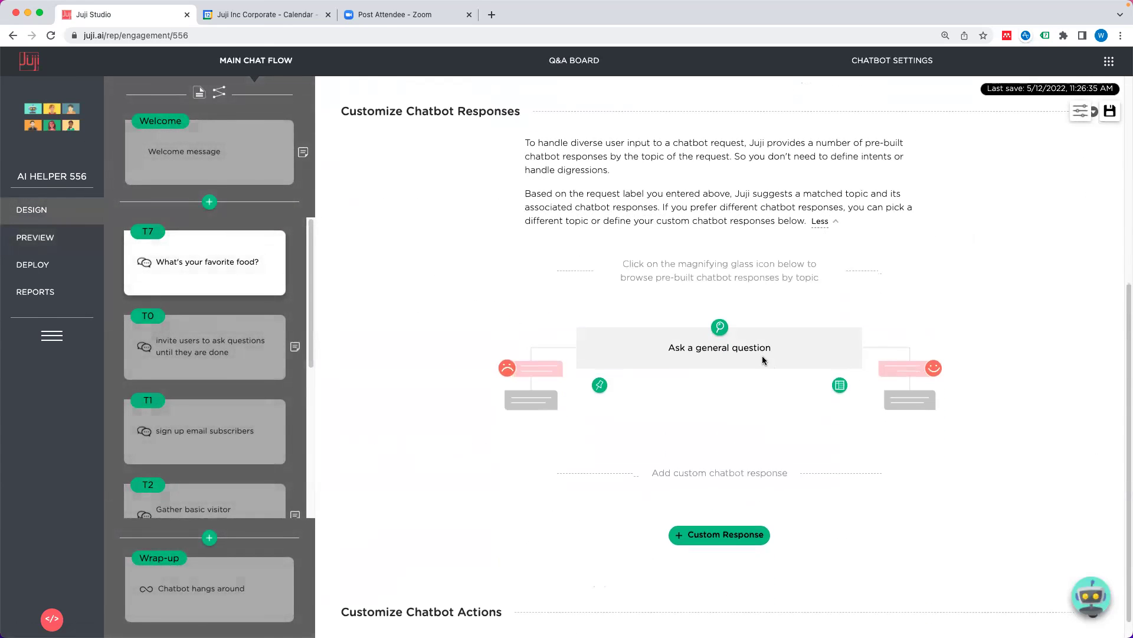
pyautogui.click(720, 328)
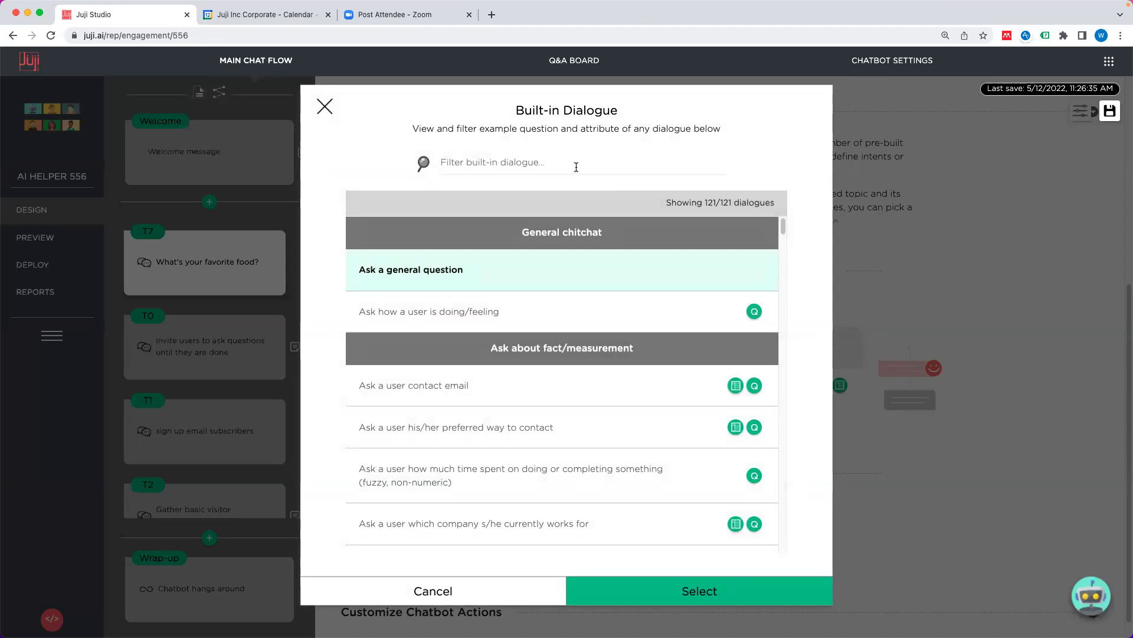
pyautogui.click(576, 167)
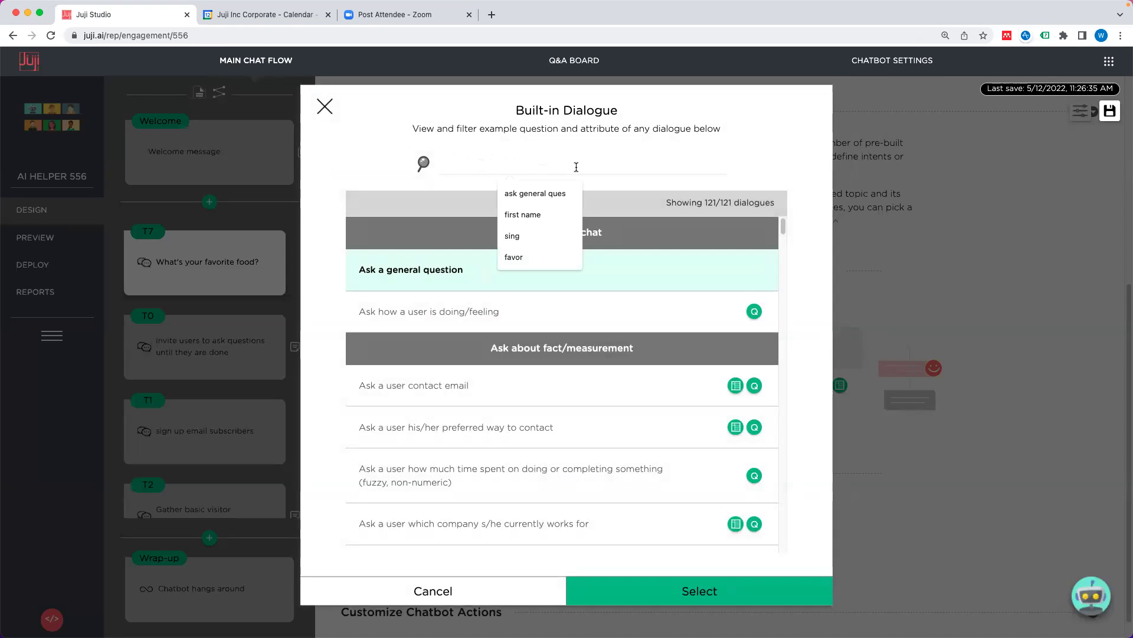
pyautogui.write('fav')
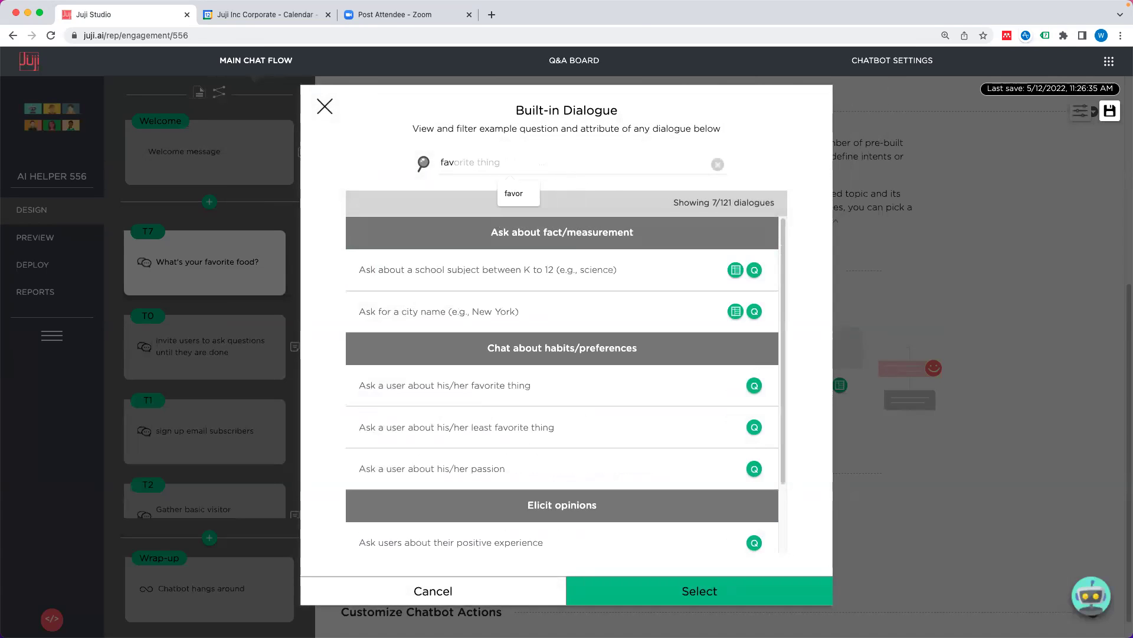
pyautogui.click(513, 193)
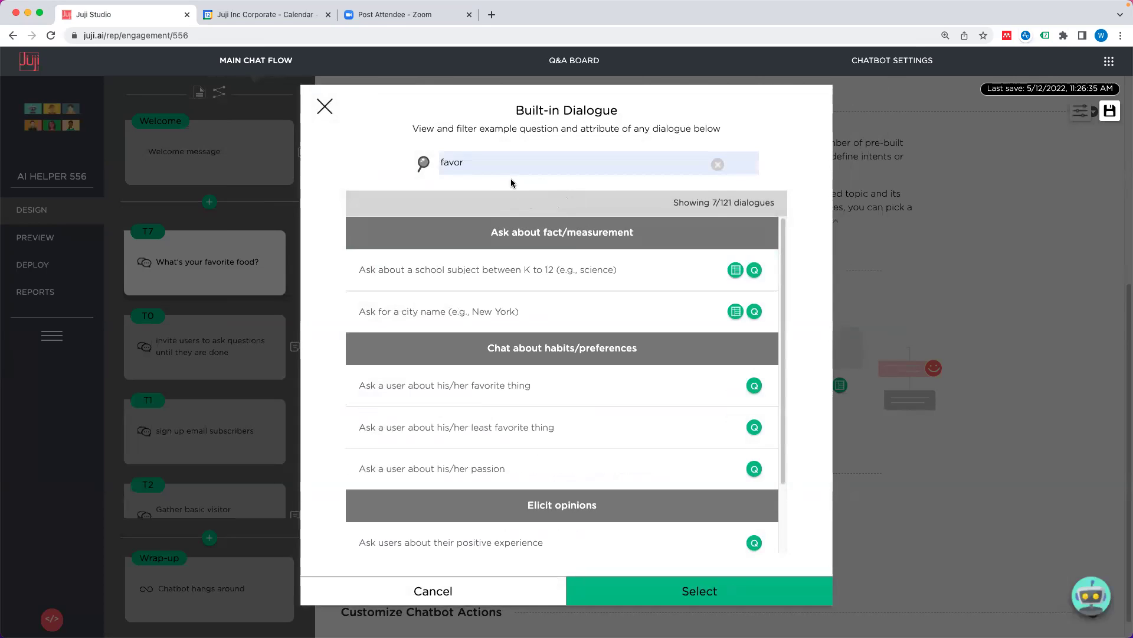
pyautogui.click(523, 391)
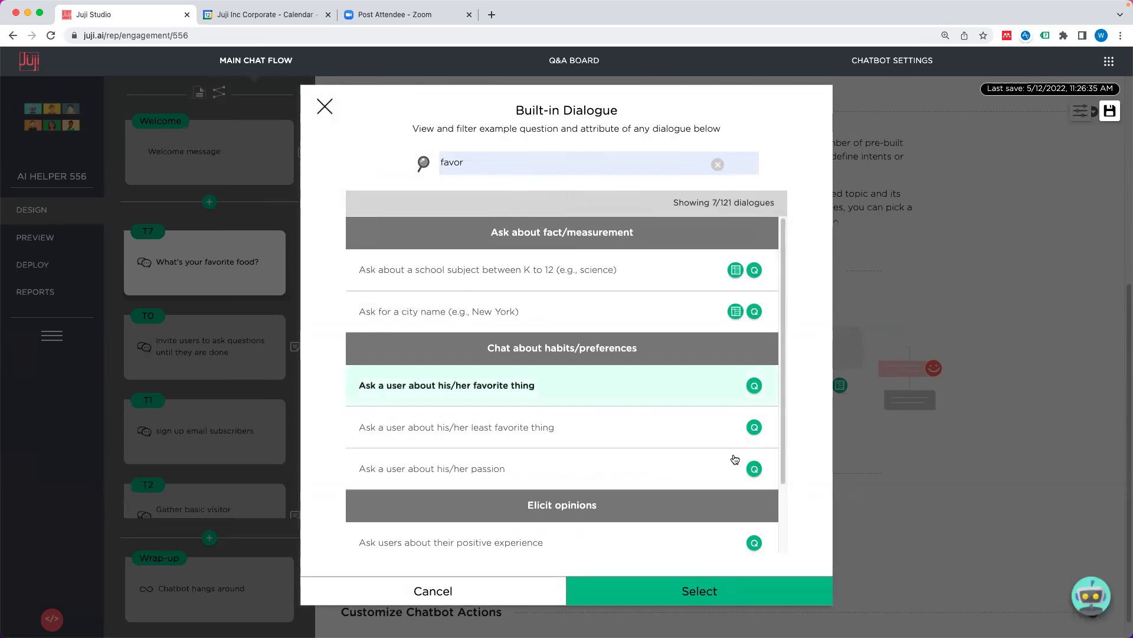
pyautogui.click(706, 590)
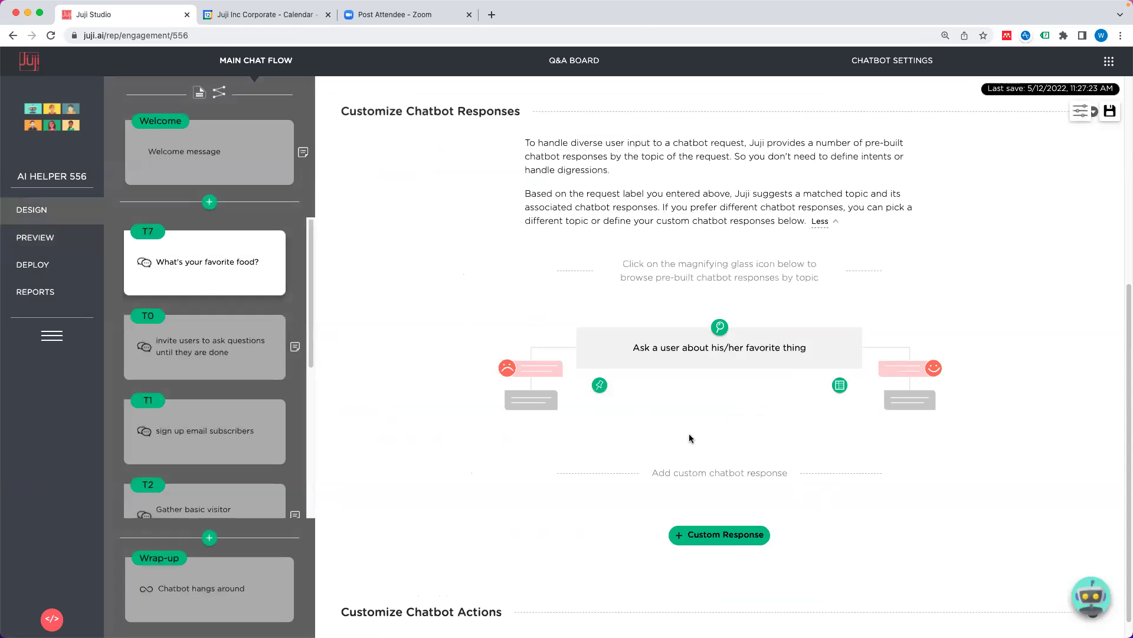
pyautogui.click(599, 385)
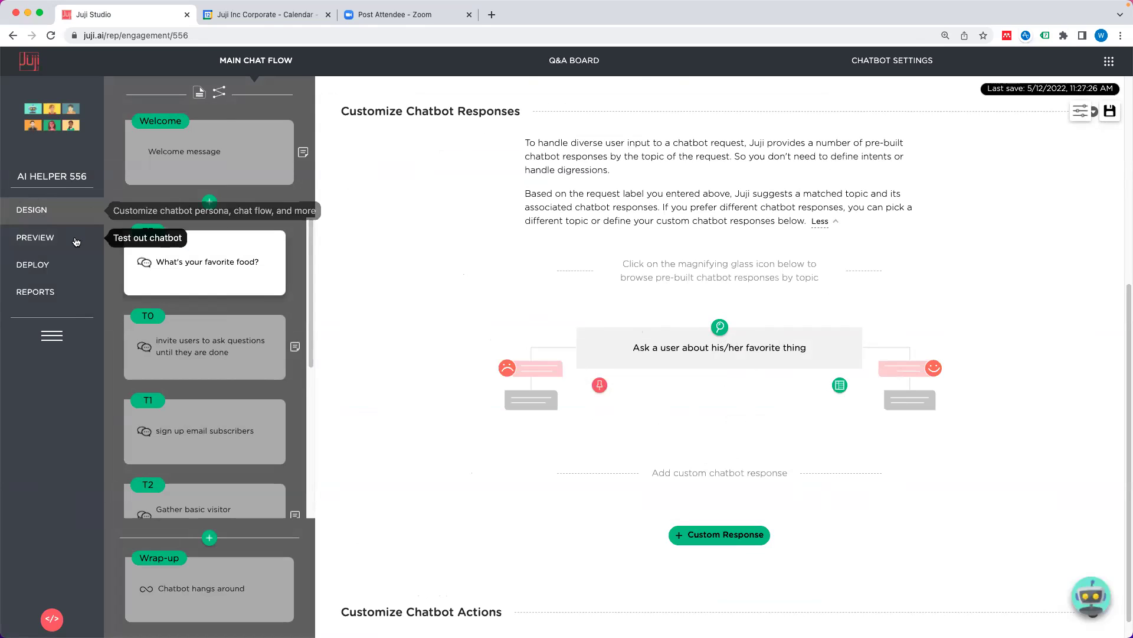
# Step: Preview the bot and answer 'don't have any favorite' to see its nudge
pyautogui.click(45, 239)
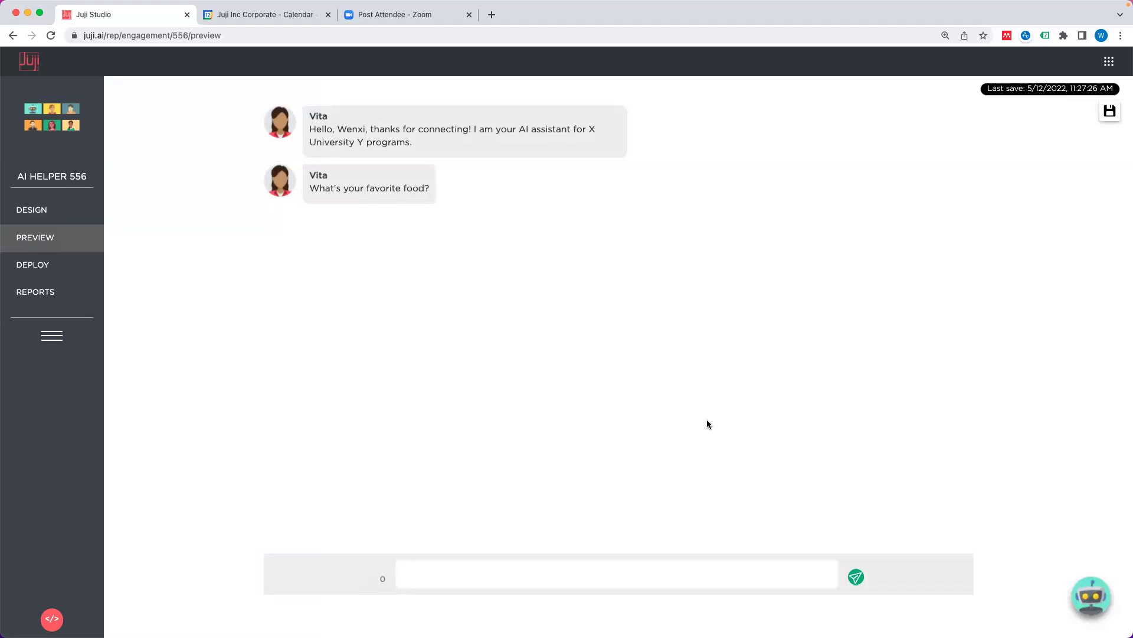
pyautogui.write("don't have any favorite")
pyautogui.press('Return')
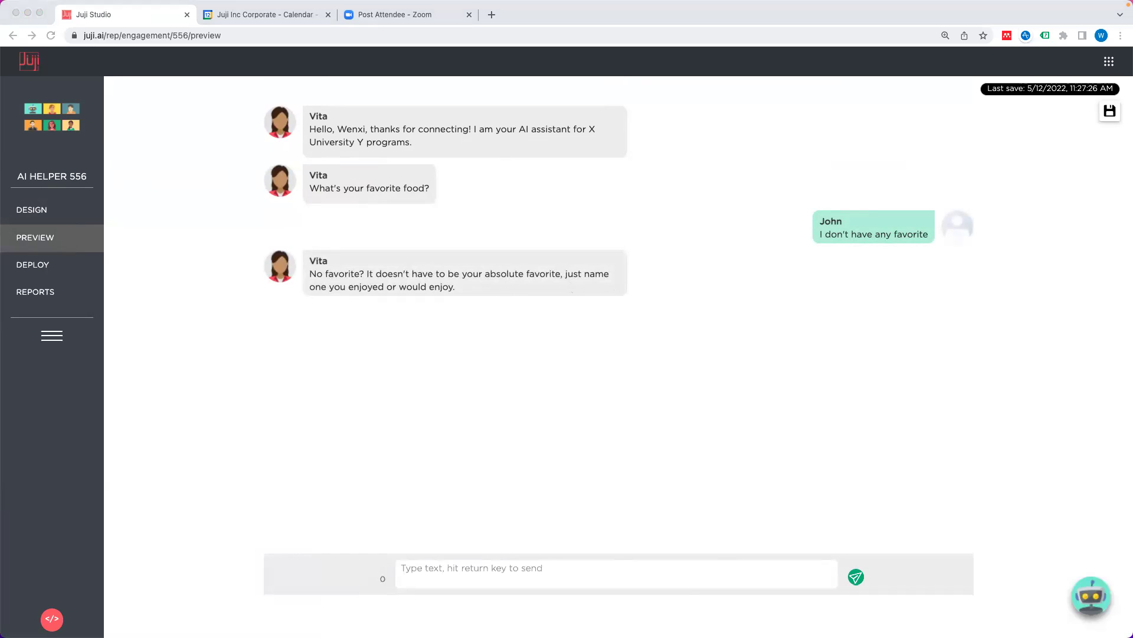
# Step: Send 'My favorite food is electricity' and check the 'Good to hear' reply
pyautogui.click(748, 575)
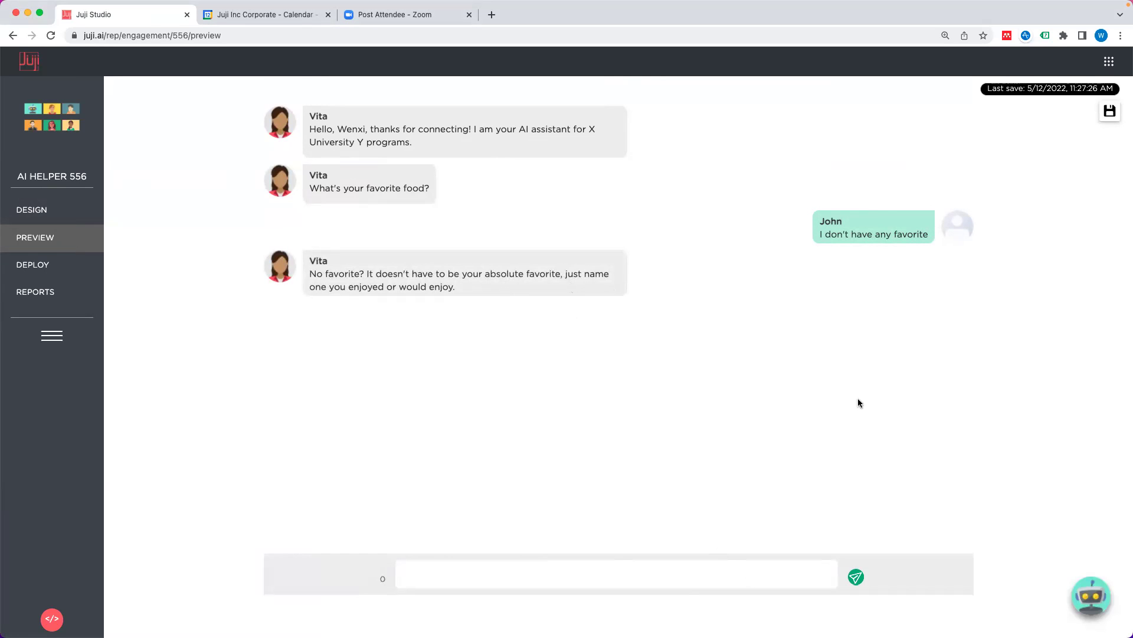
pyautogui.write('1. My favorite food is electricity')
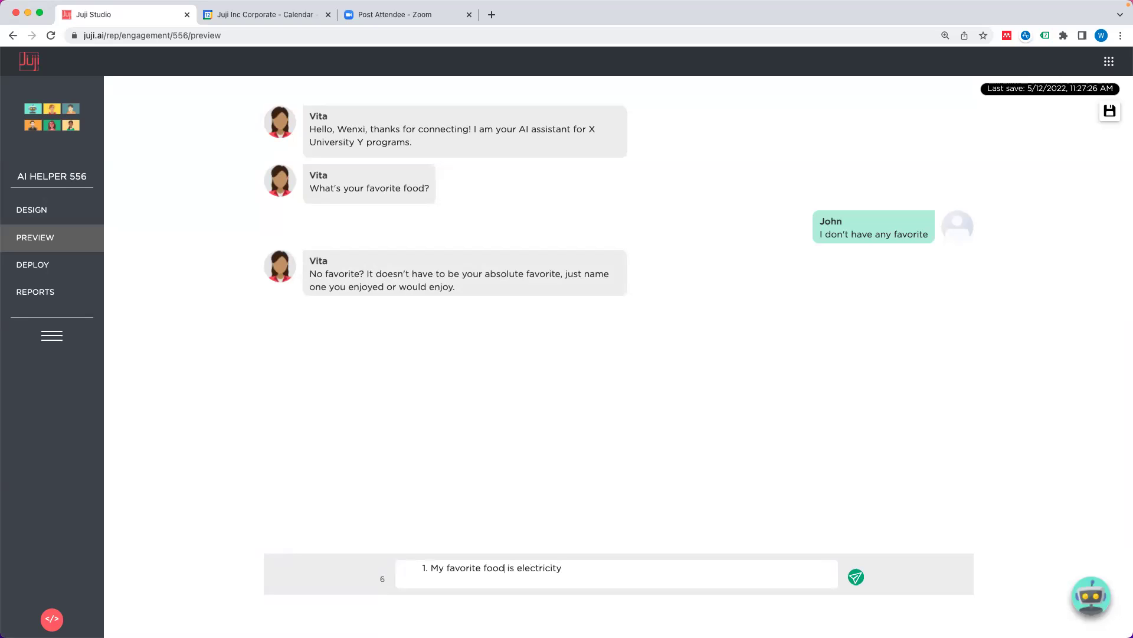
pyautogui.press('BackSpace')
pyautogui.press('BackSpace')
pyautogui.press('BackSpace')
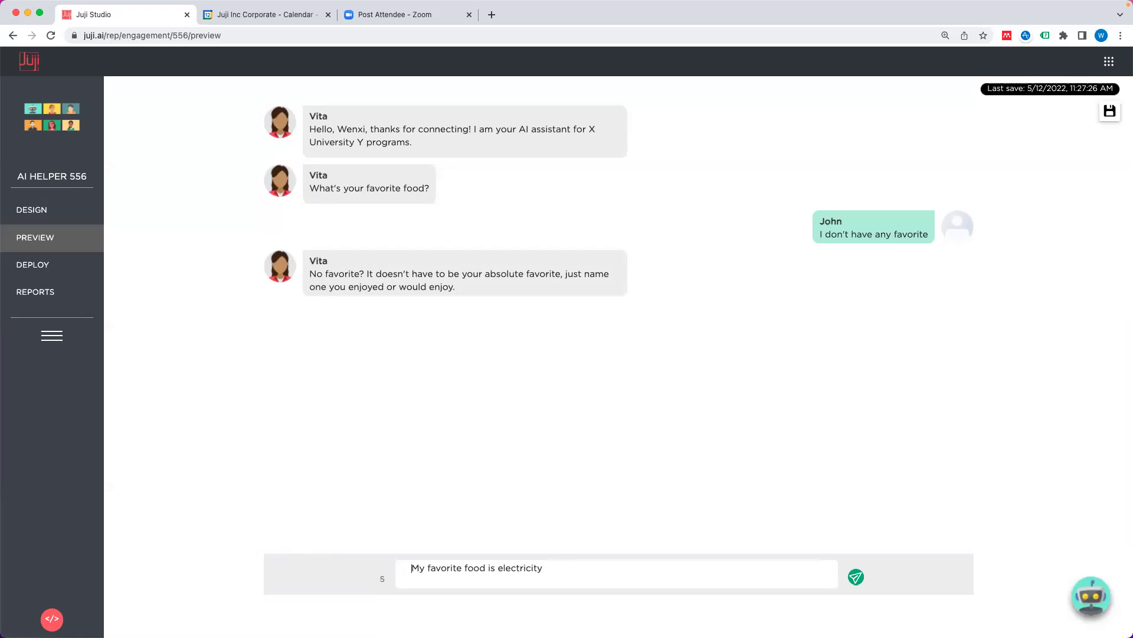
pyautogui.press('Return')
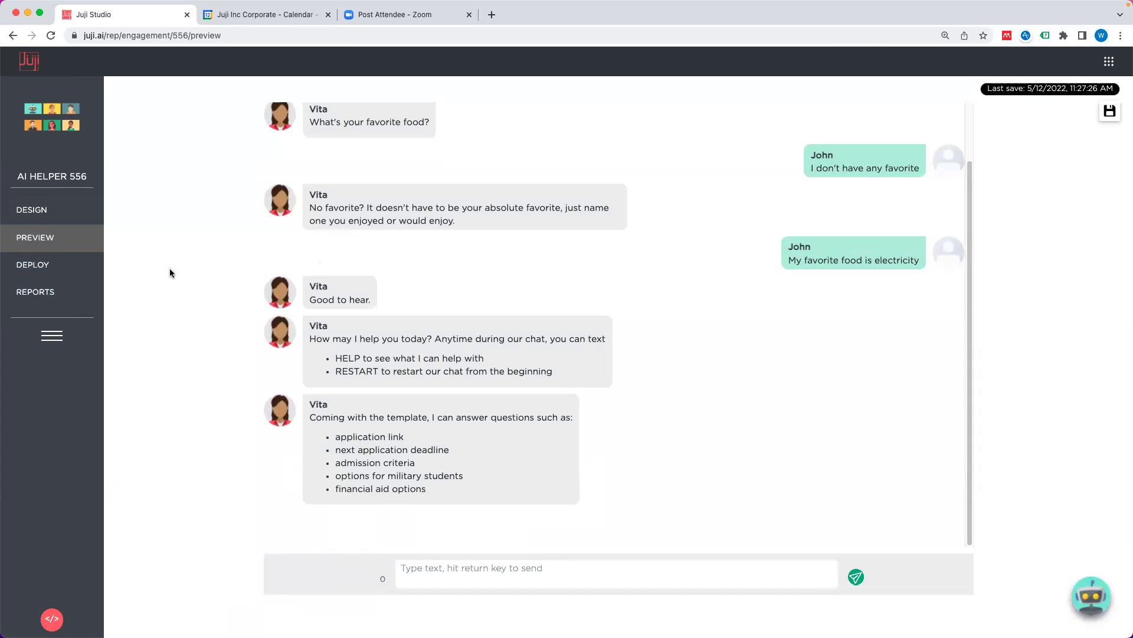
pyautogui.click(49, 219)
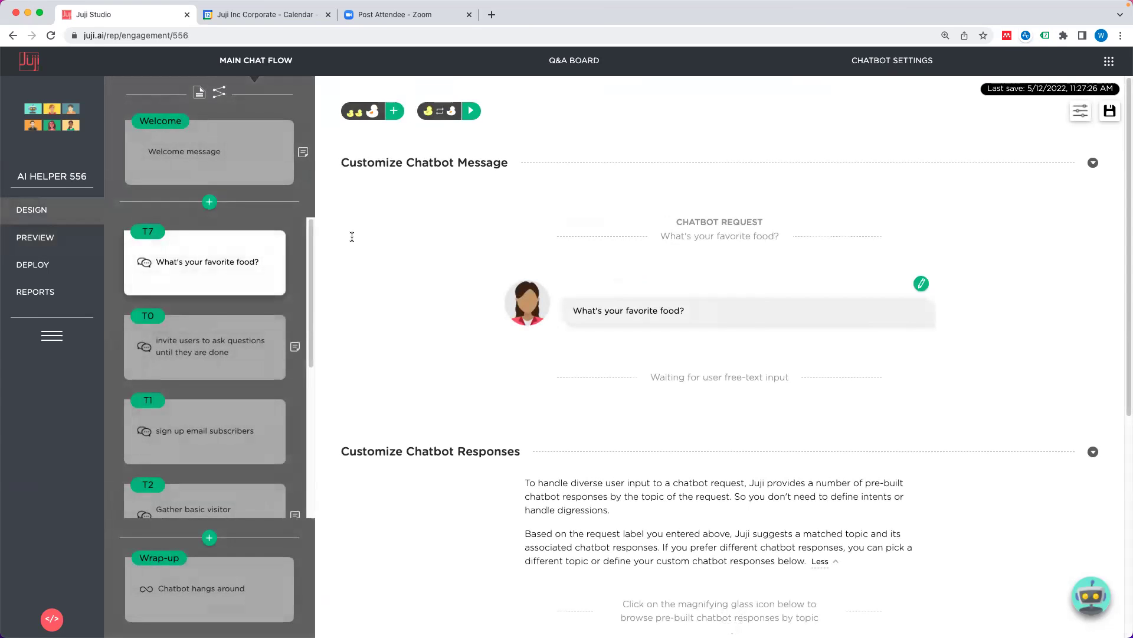
# Step: Review the chatbot settings down to the Fallback Handling topics, then restart the preview
pyautogui.click(892, 61)
pyautogui.scroll(-3, 704, 328)
pyautogui.scroll(-3, 704, 328)
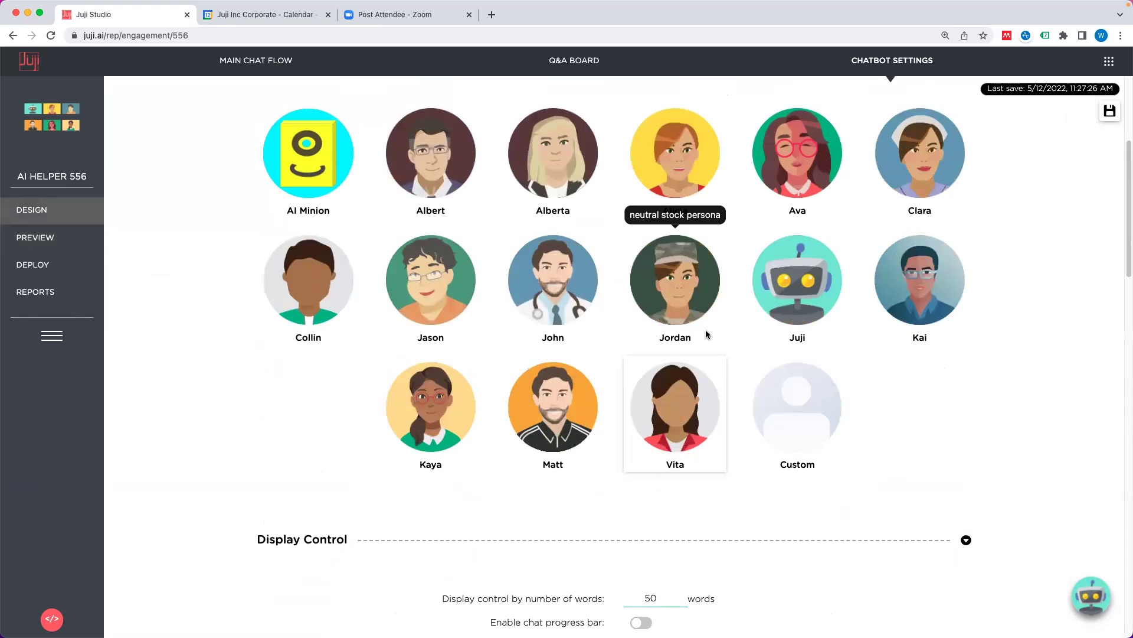
pyautogui.scroll(-3, 677, 463)
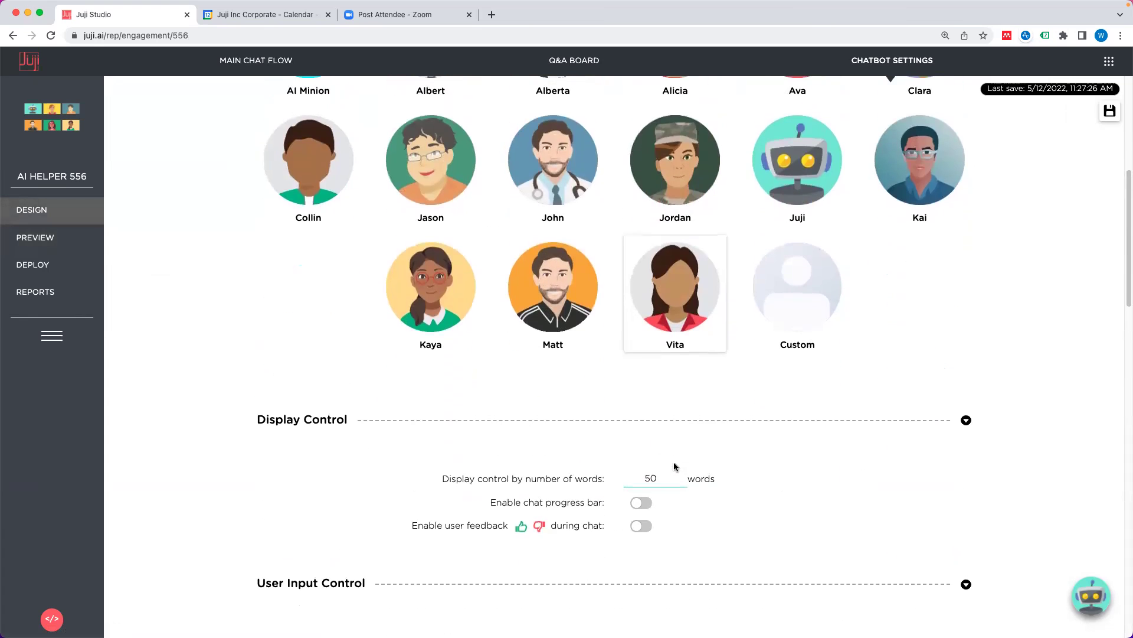
pyautogui.scroll(-15, 675, 462)
pyautogui.scroll(-3, 674, 461)
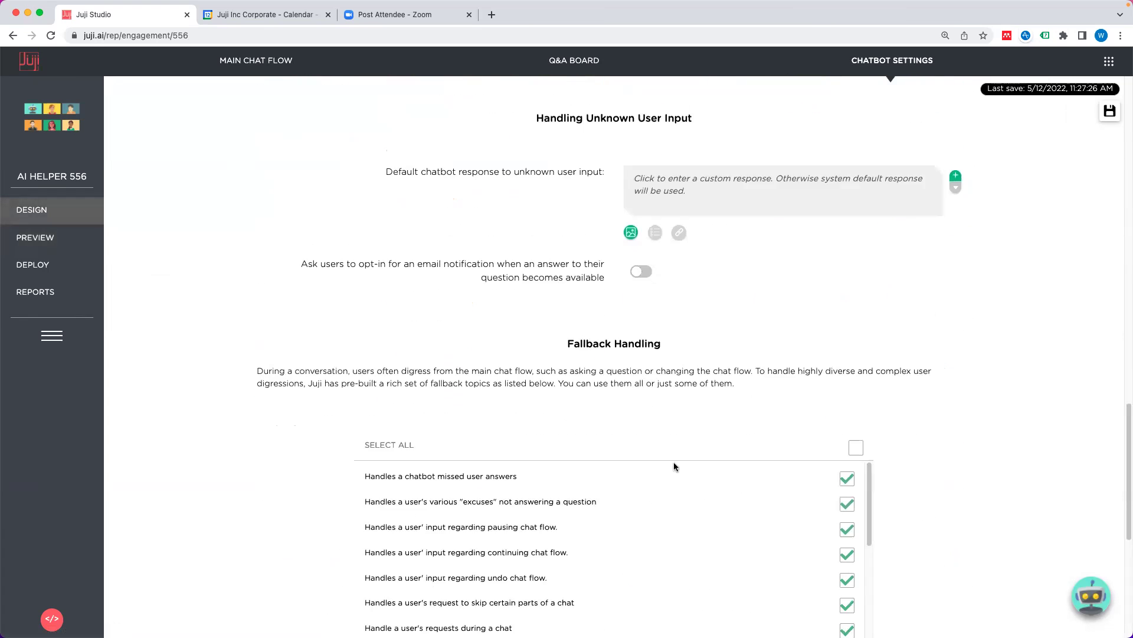
pyautogui.moveTo(869, 376); pyautogui.dragTo(868, 374)
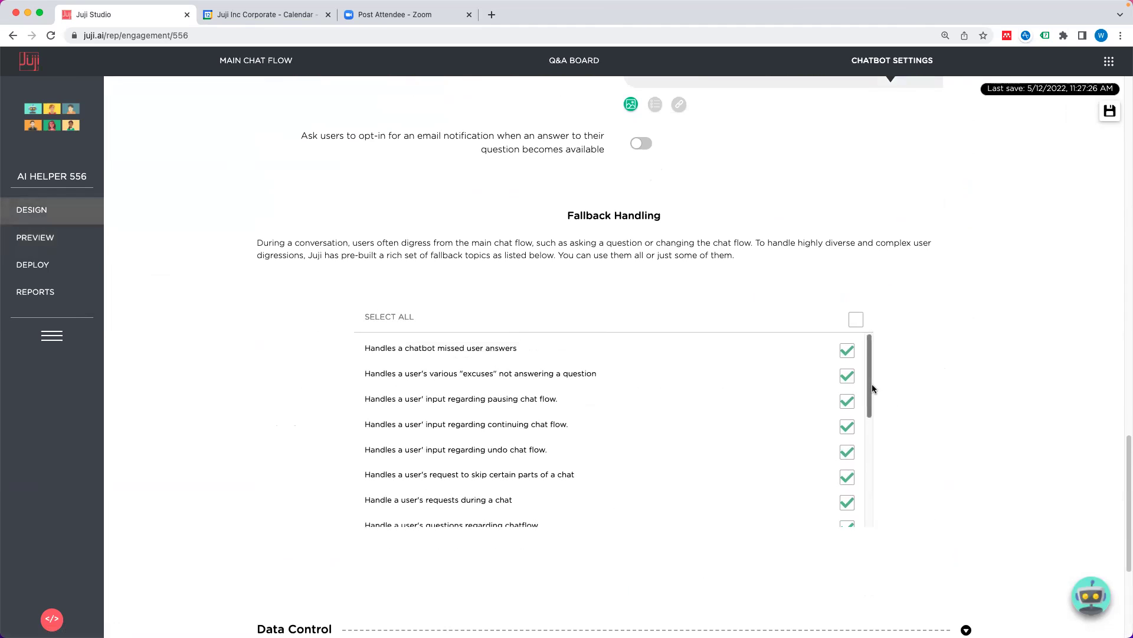
pyautogui.click(74, 242)
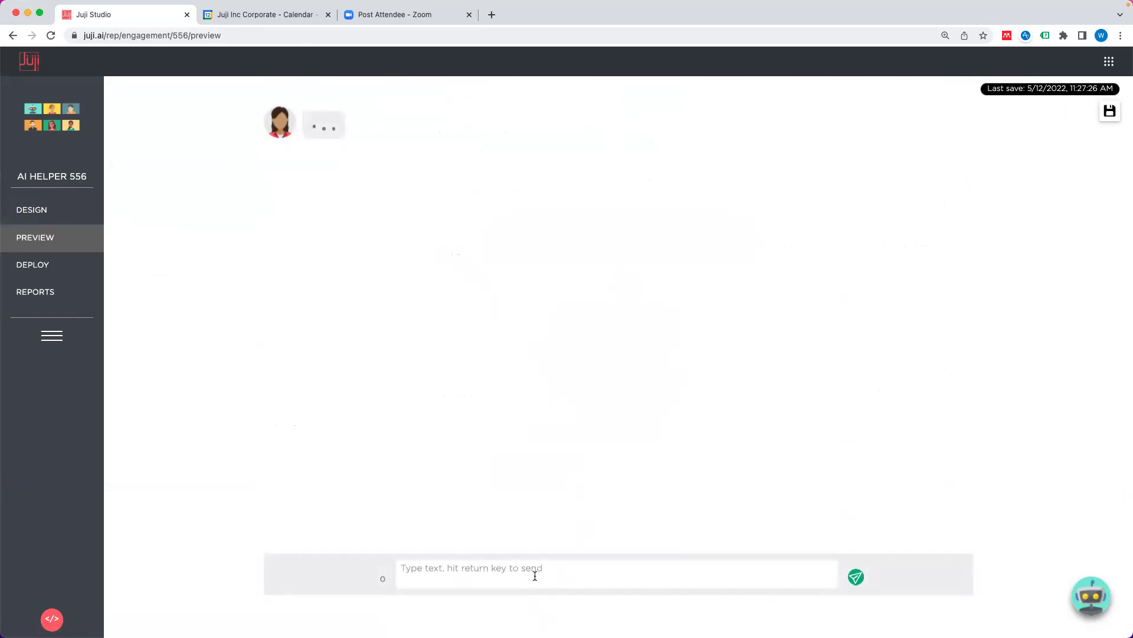
# Step: Ask the preview bot 'Can I skip this question?' and get the 'question is required' refusal
pyautogui.write('Can I ski')
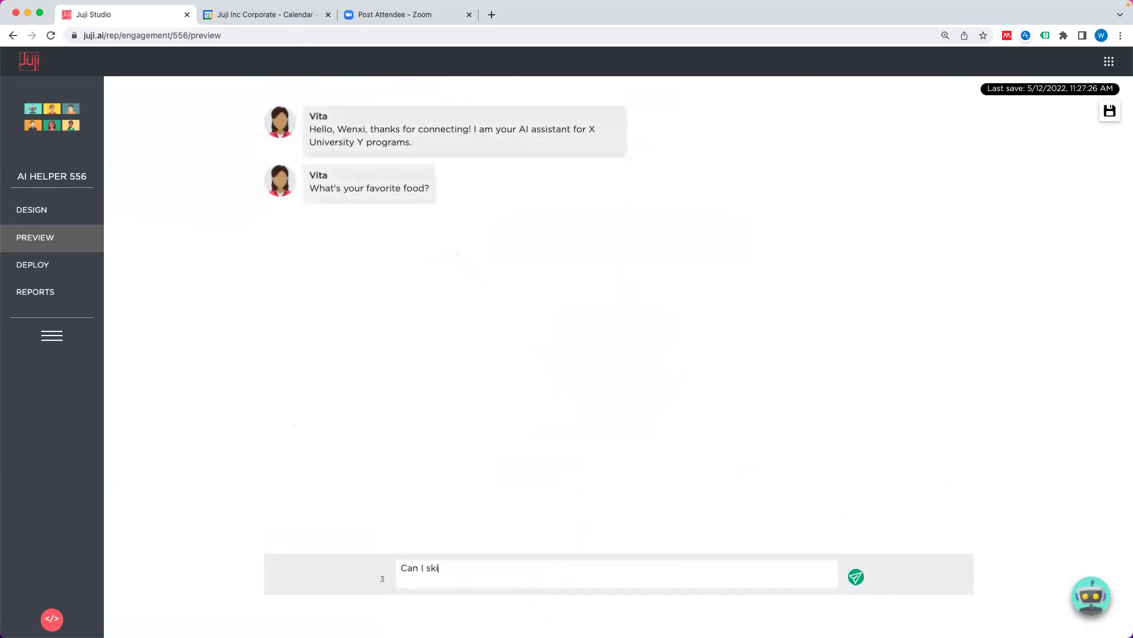
pyautogui.write('p this question?')
pyautogui.press('Return')
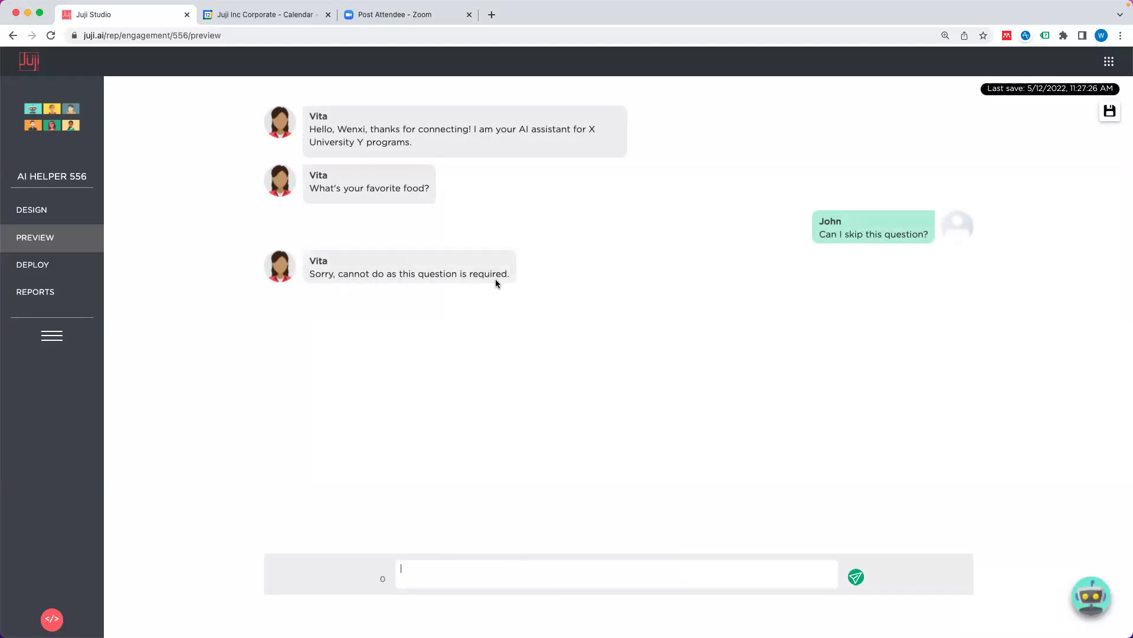
pyautogui.click(32, 210)
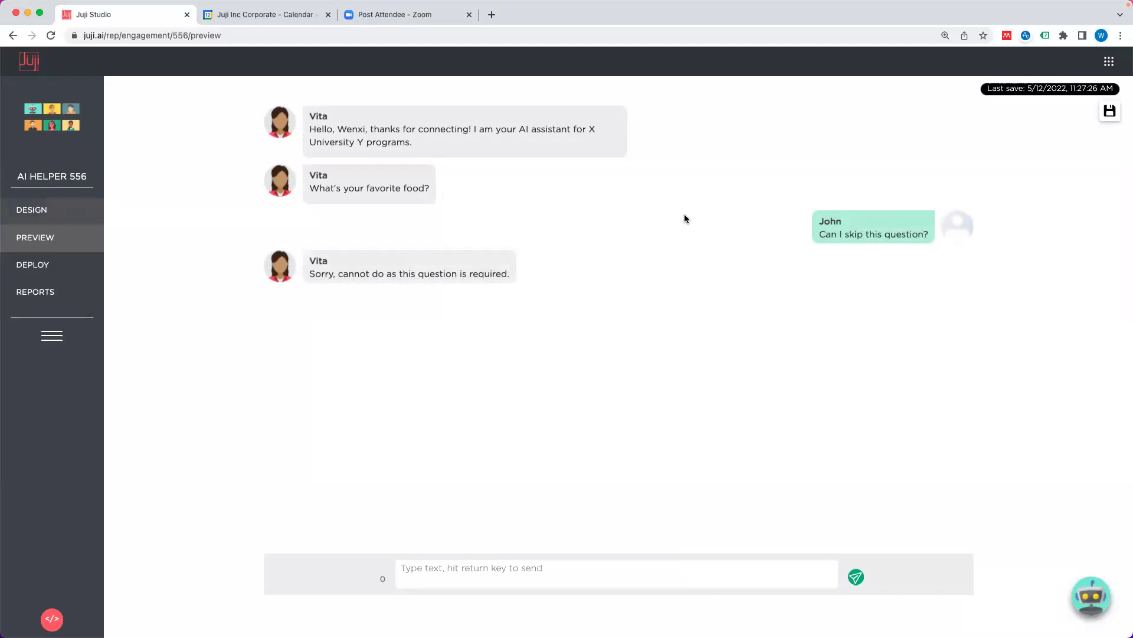
# Step: Open the T7 favorite-food question's Topic Settings, then close them again
pyautogui.click(273, 59)
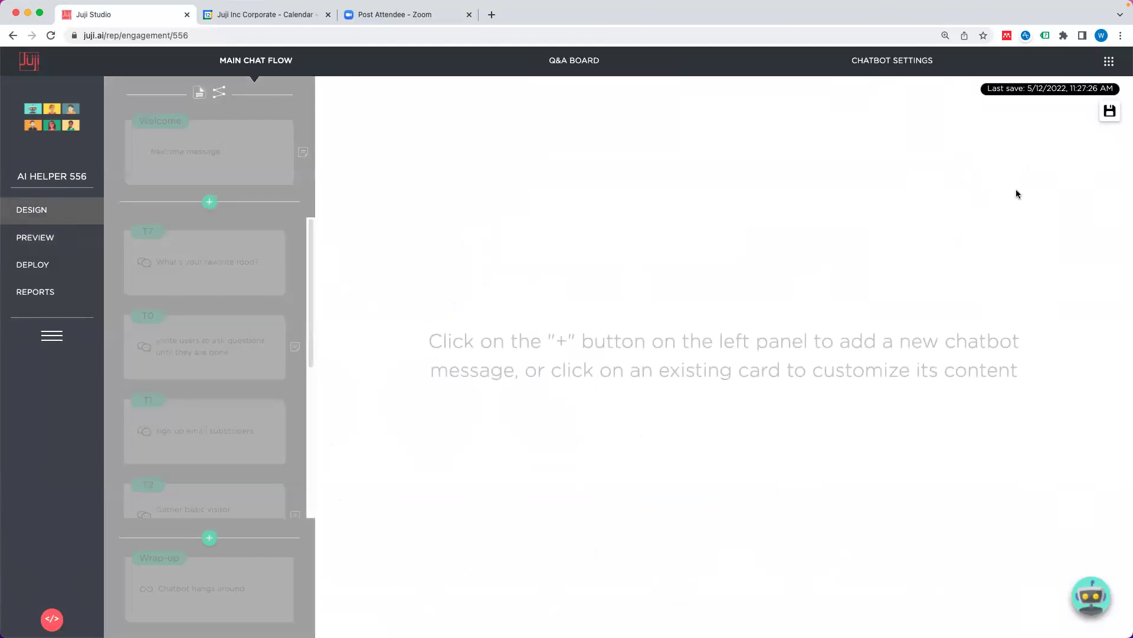
pyautogui.click(179, 294)
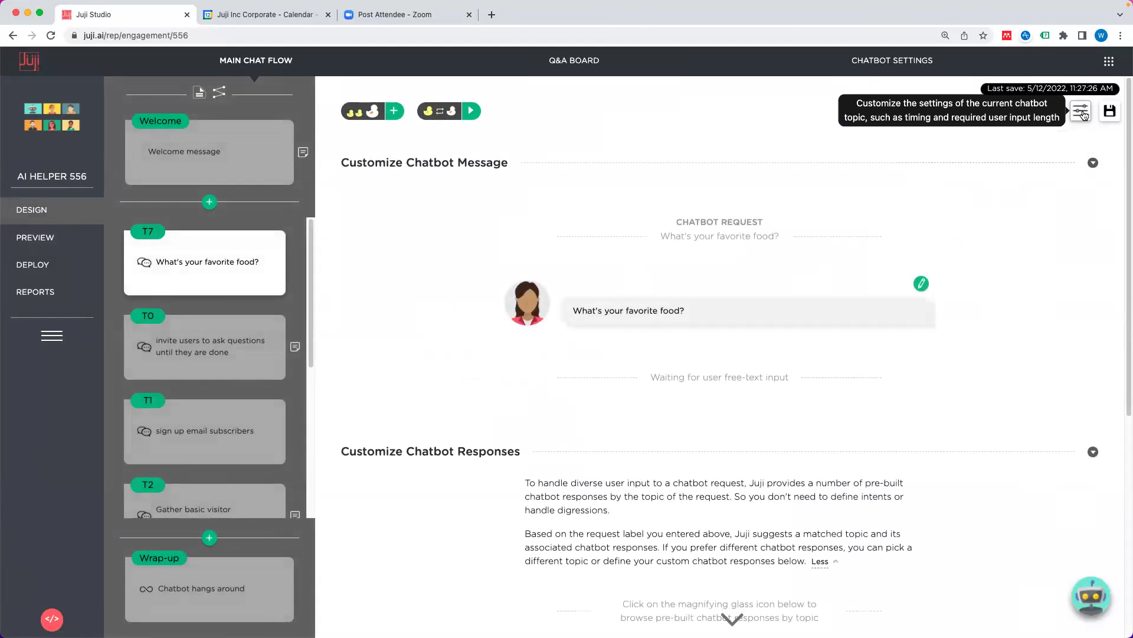
pyautogui.click(1080, 110)
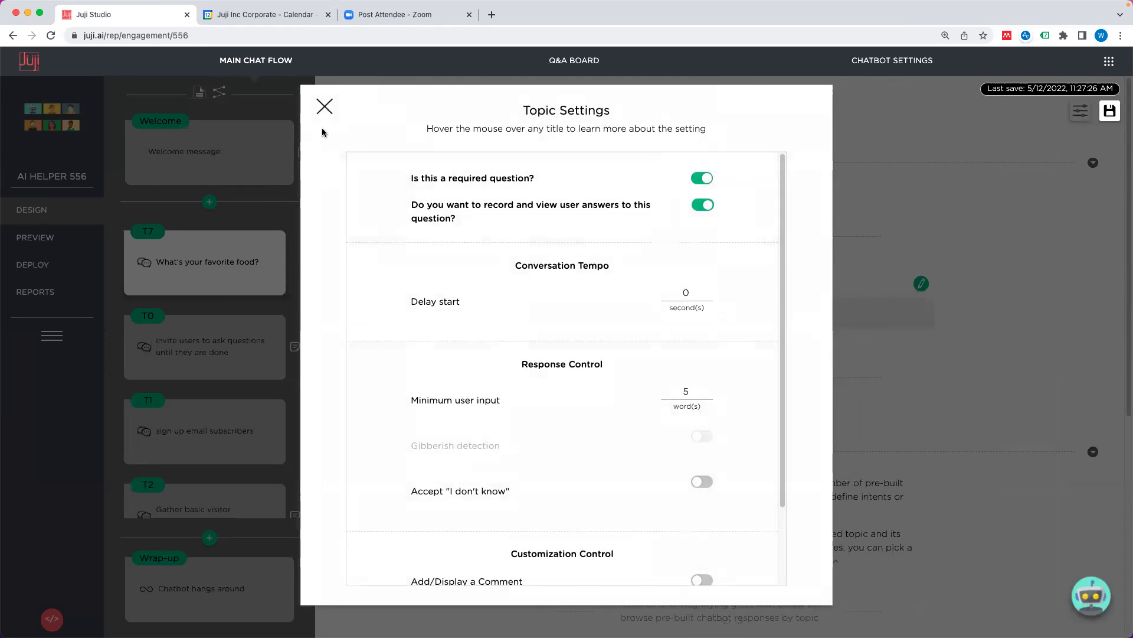
pyautogui.click(325, 108)
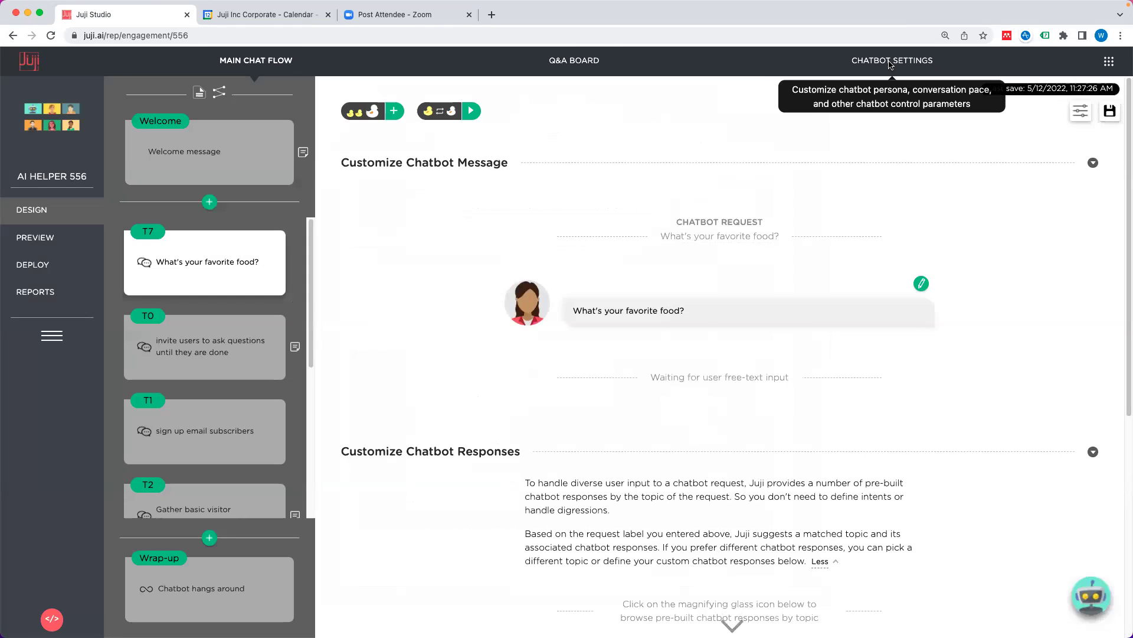
# Step: Uncheck 'skip certain parts of a chat' under Fallback Handling and restart the preview
pyautogui.click(891, 61)
pyautogui.scroll(-20, 687, 410)
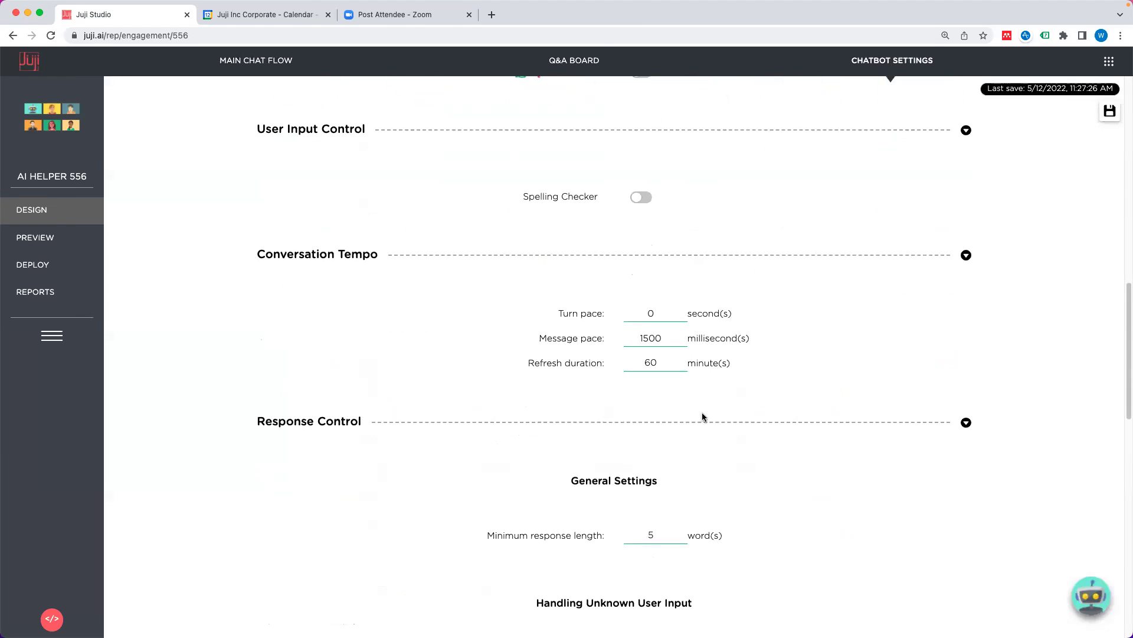
pyautogui.scroll(-7, 702, 414)
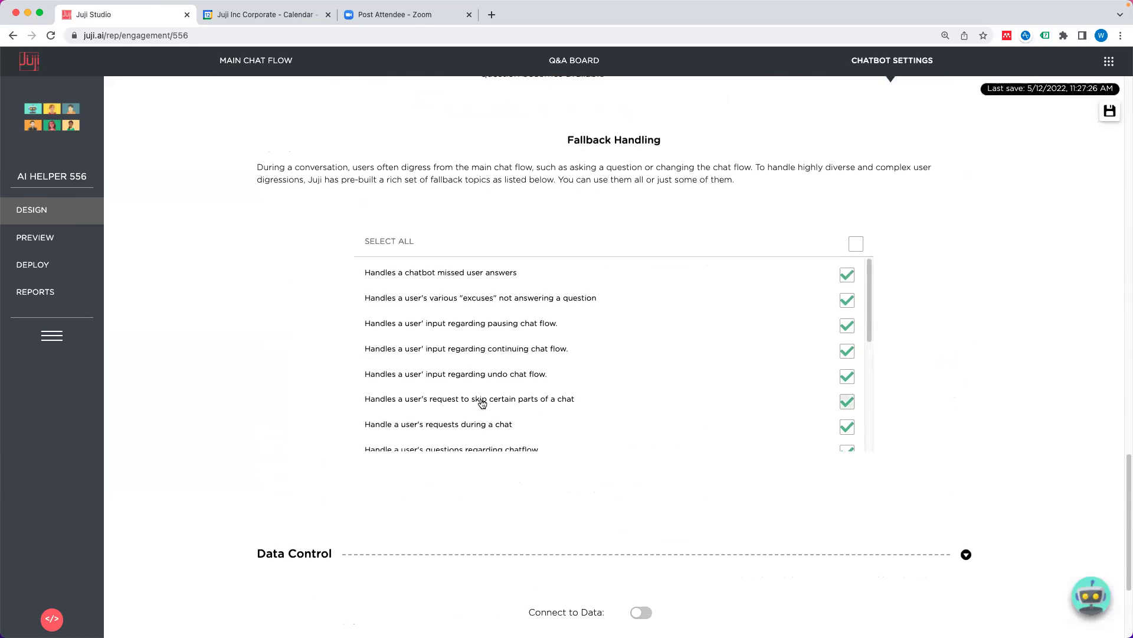
pyautogui.click(847, 402)
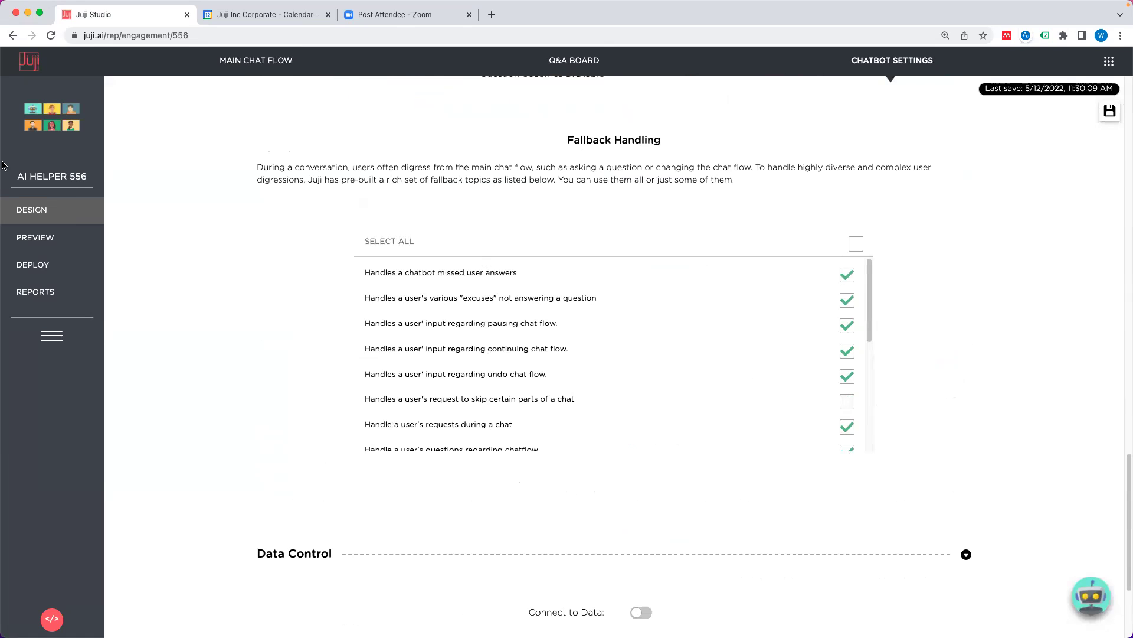
pyautogui.click(62, 238)
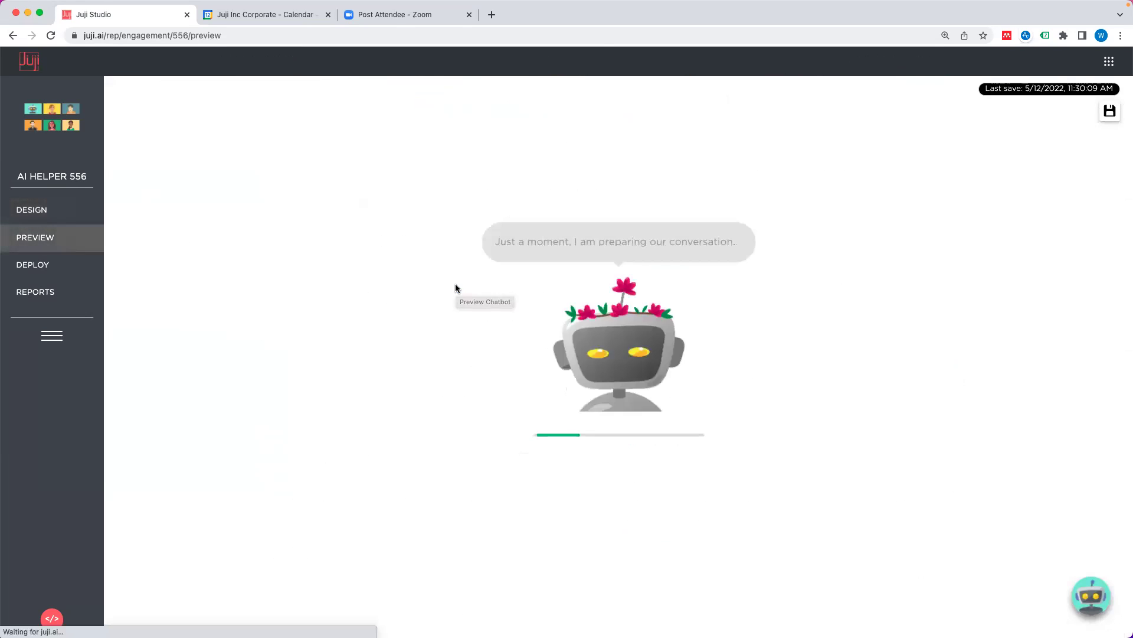
# Step: Send 'Can I skip this question?' and highlight the generic 'I wish I know the subject better' reply
pyautogui.click(520, 561)
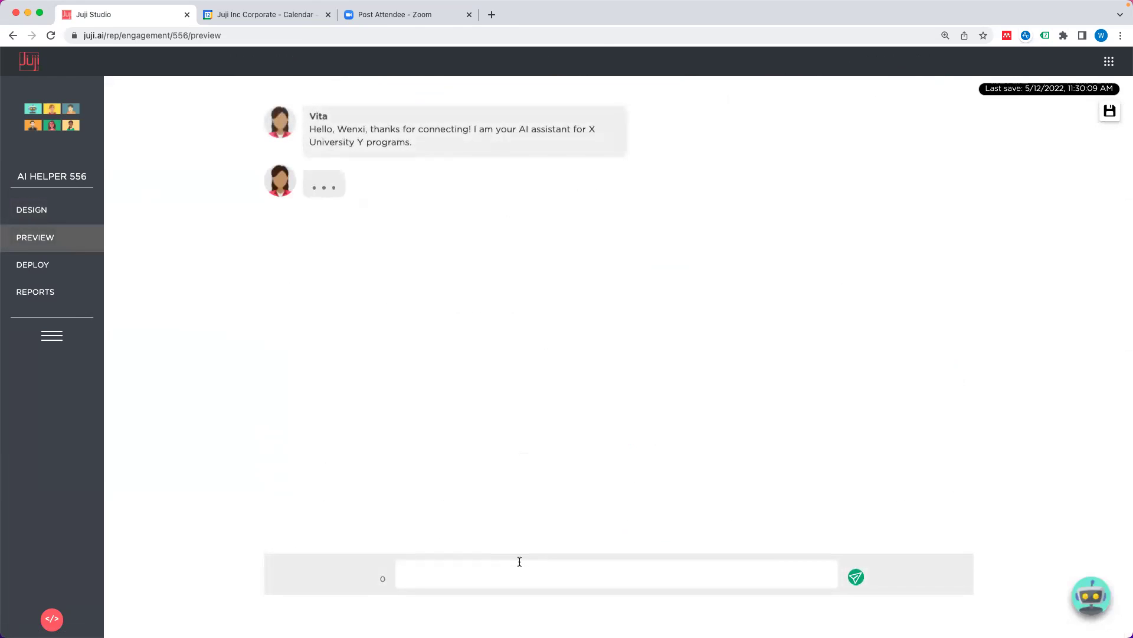
pyautogui.write('C')
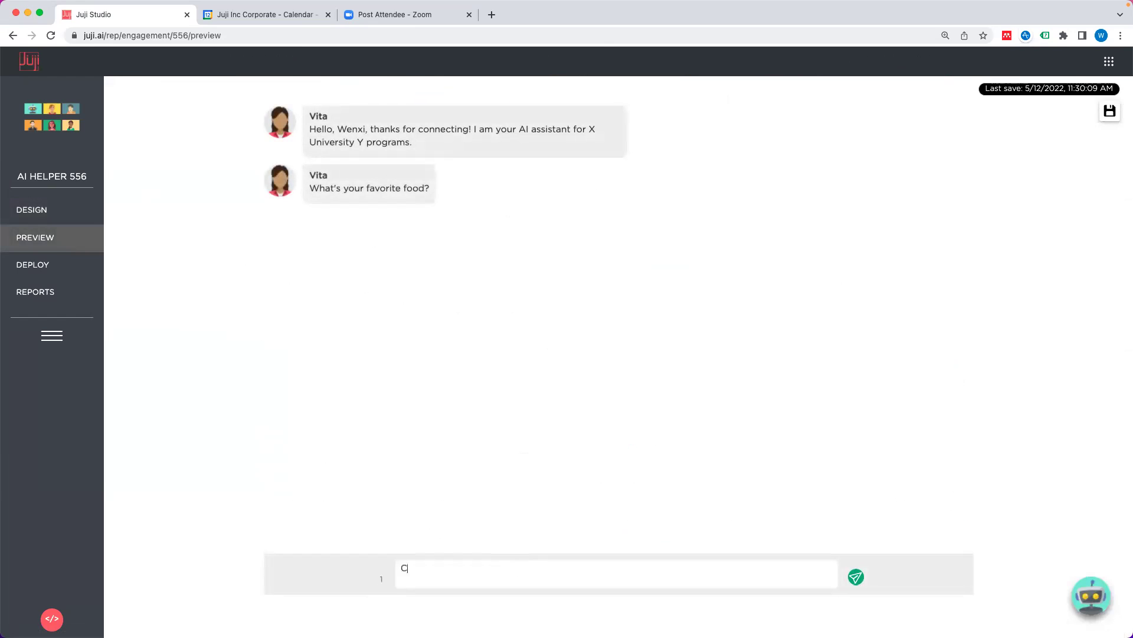
pyautogui.write('an I skip this question?')
pyautogui.press('Return')
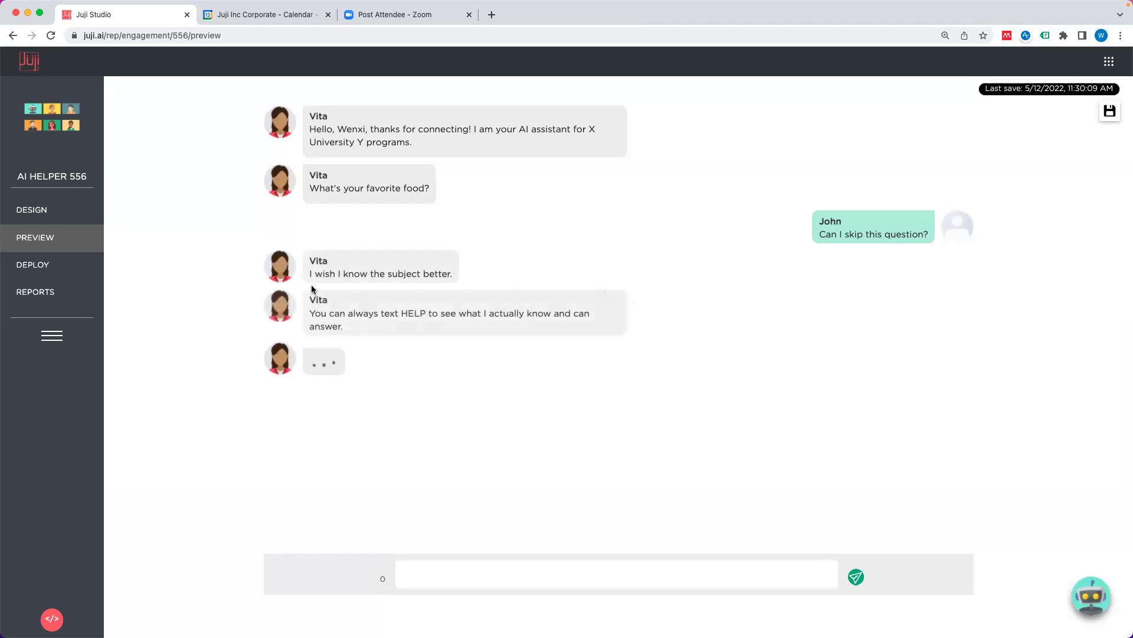
pyautogui.moveTo(309, 274); pyautogui.dragTo(452, 269)
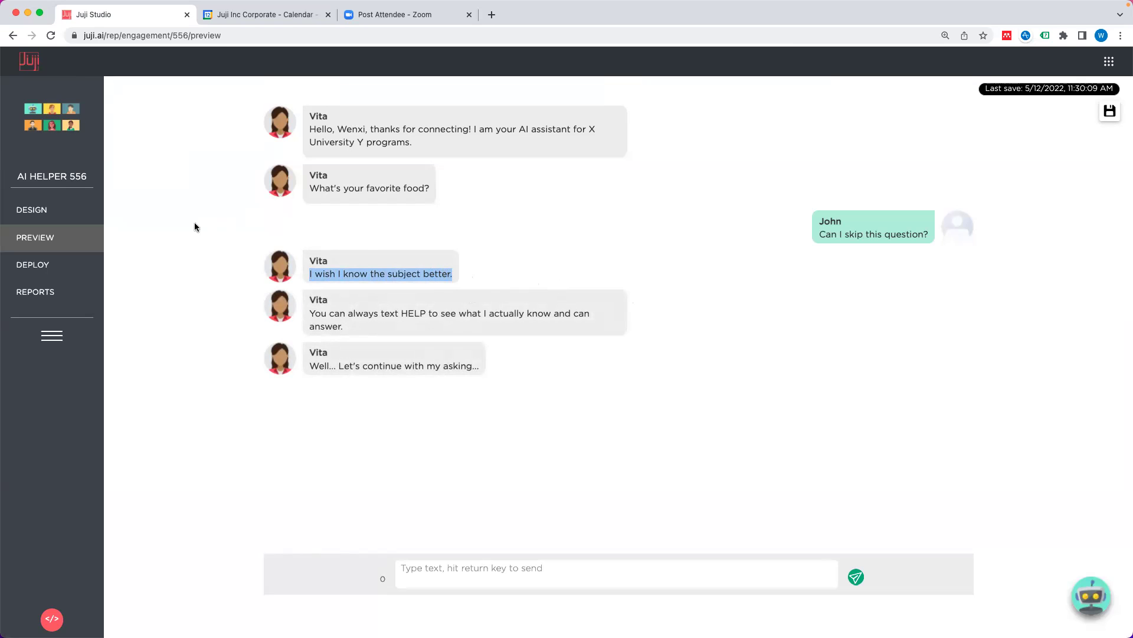
pyautogui.click(56, 209)
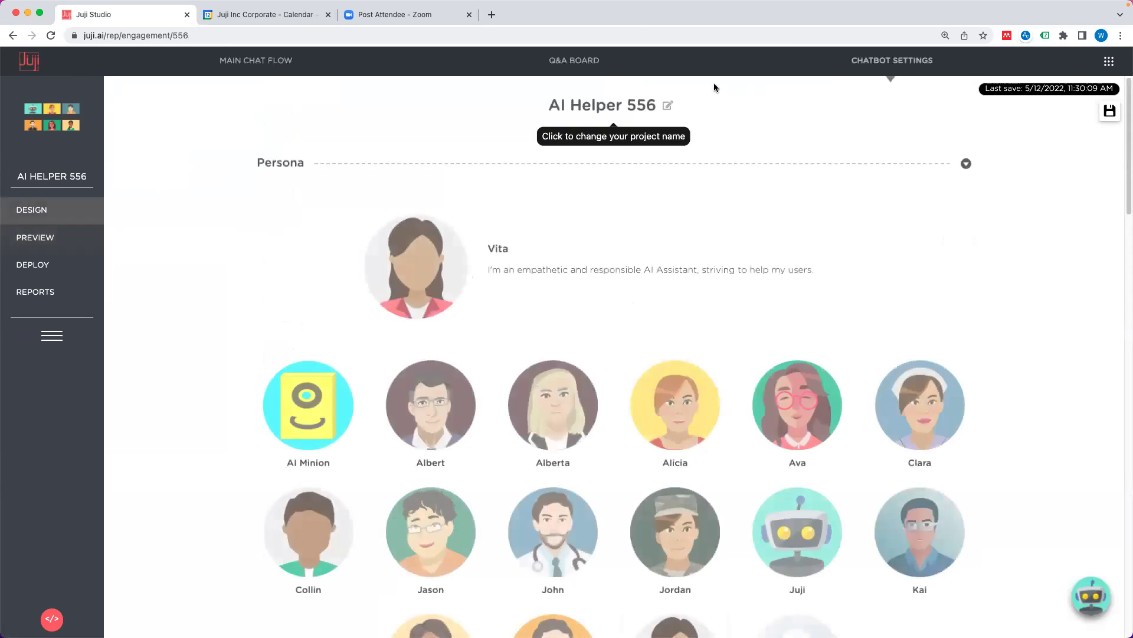
# Step: Set the unknown-input default response to 'I will pass...' and switch on the email opt-in toggle
pyautogui.scroll(-10, 750, 316)
pyautogui.scroll(-7, 751, 322)
pyautogui.scroll(-1, 750, 325)
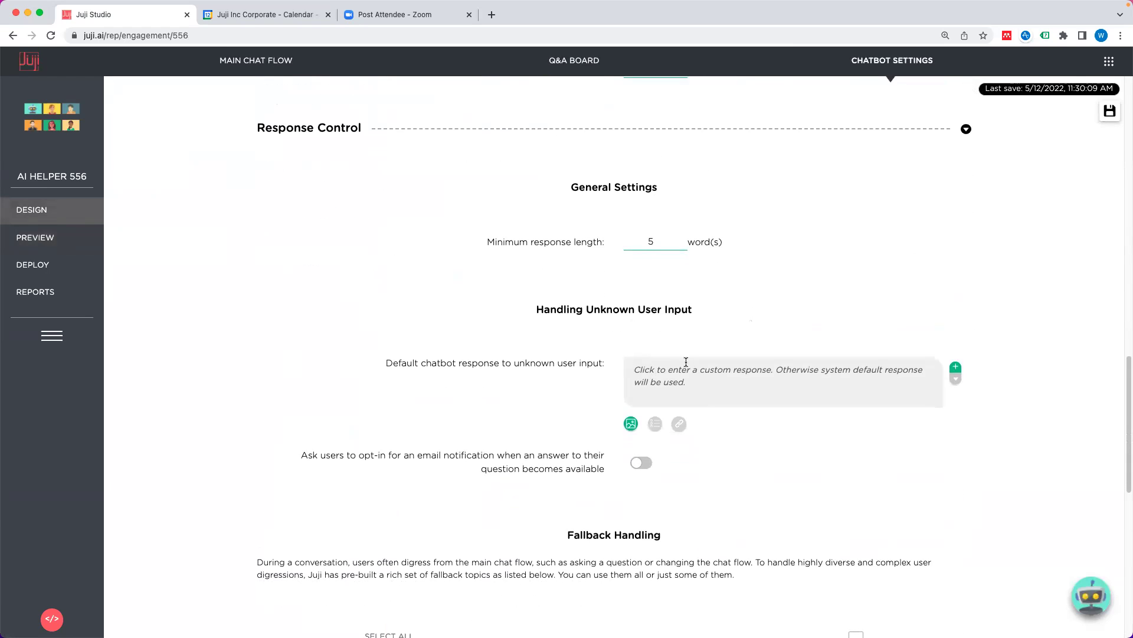
pyautogui.scroll(-1, 671, 366)
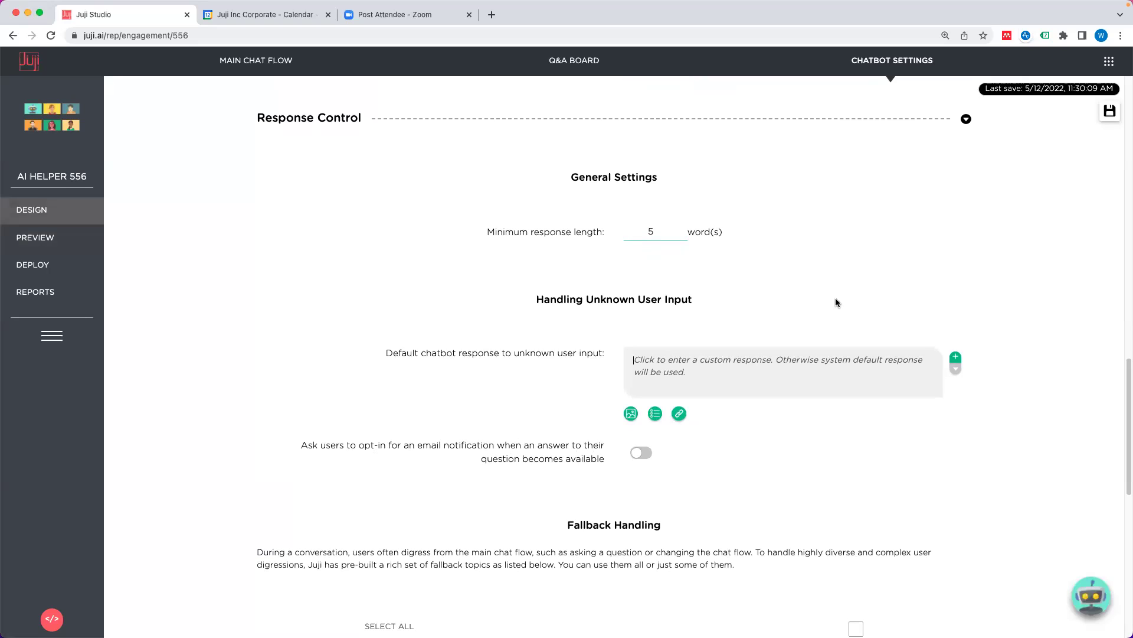
pyautogui.write('I')
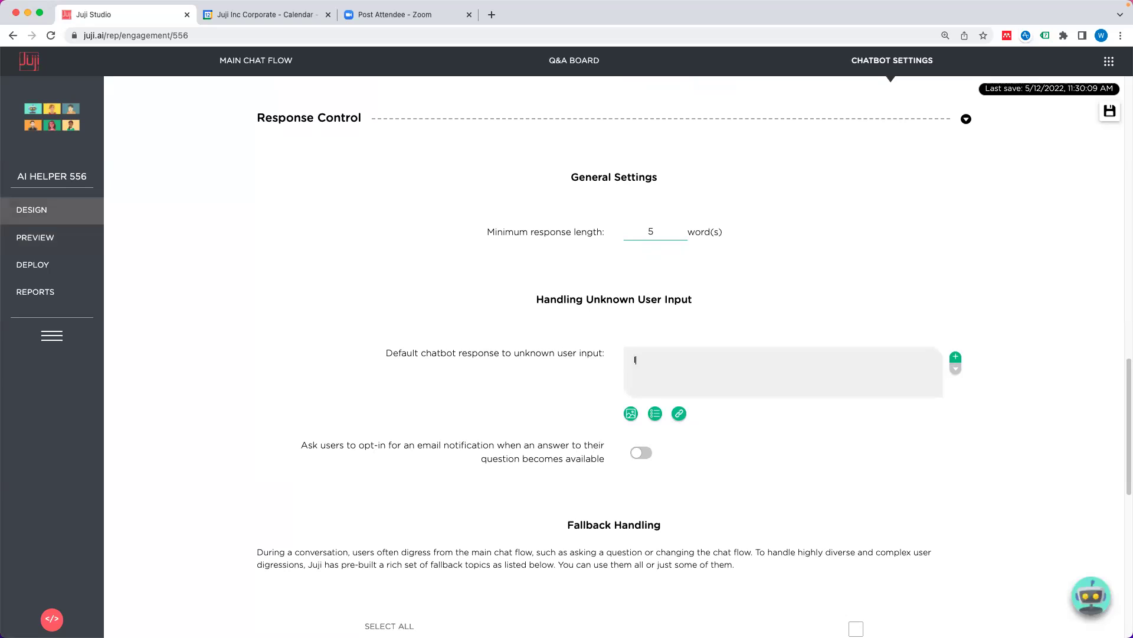
pyautogui.write(' will pass...')
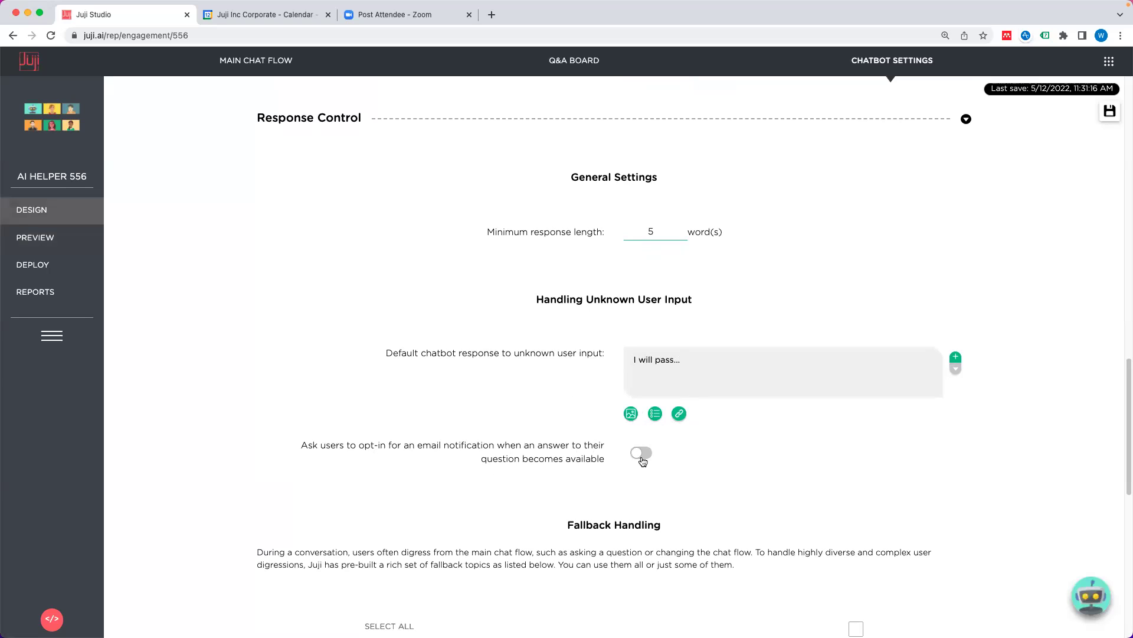
pyautogui.click(642, 454)
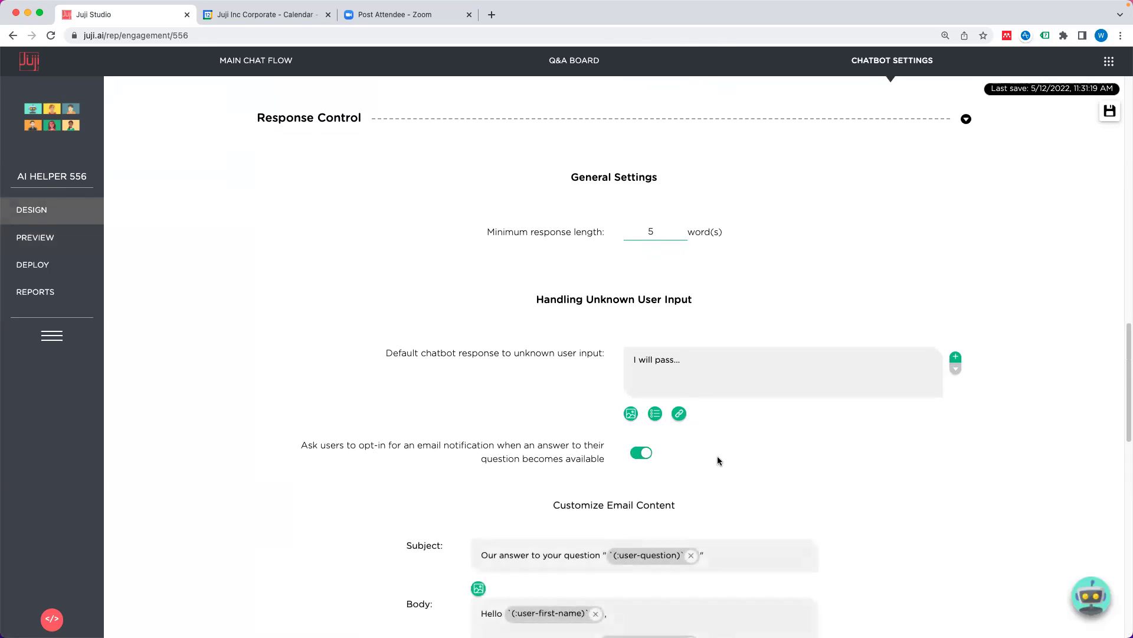
pyautogui.scroll(-2, 717, 457)
pyautogui.scroll(-3, 684, 487)
pyautogui.scroll(4, 684, 487)
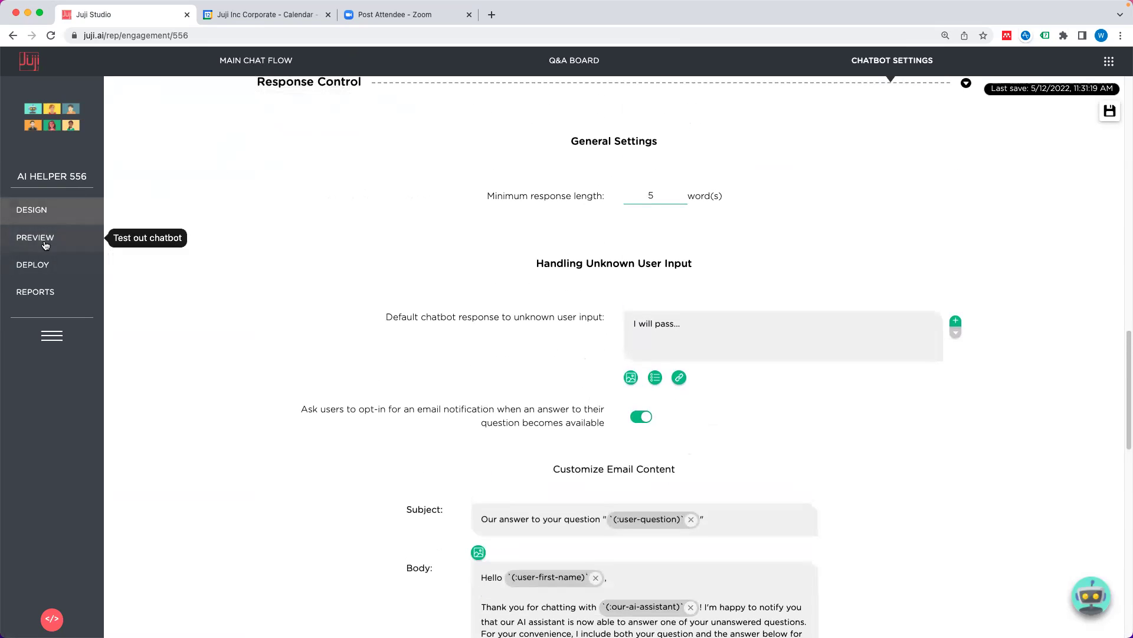
pyautogui.click(97, 237)
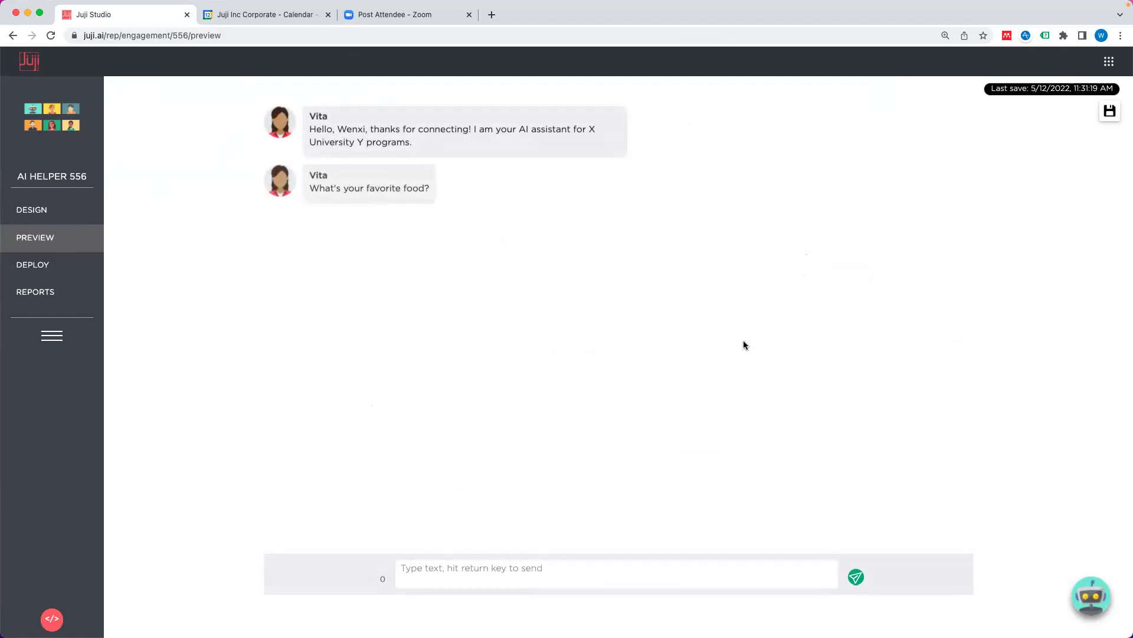
# Step: Send 'Can I skip this question?' and review the 'I will pass...' reply and email offer
pyautogui.click(561, 579)
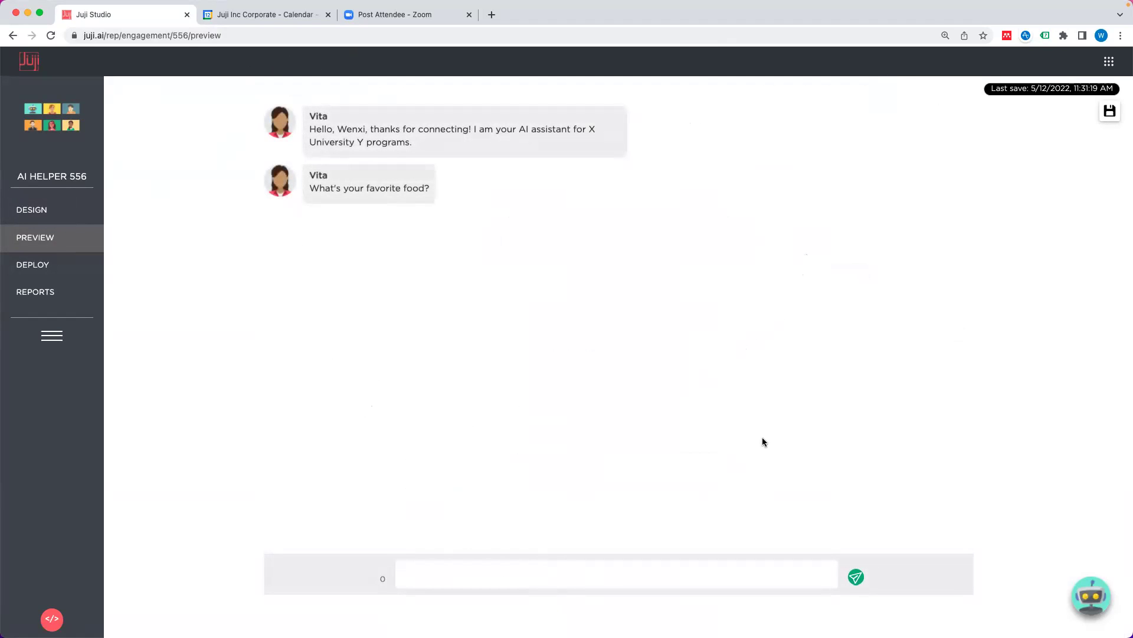
pyautogui.write('Can I skip this question?')
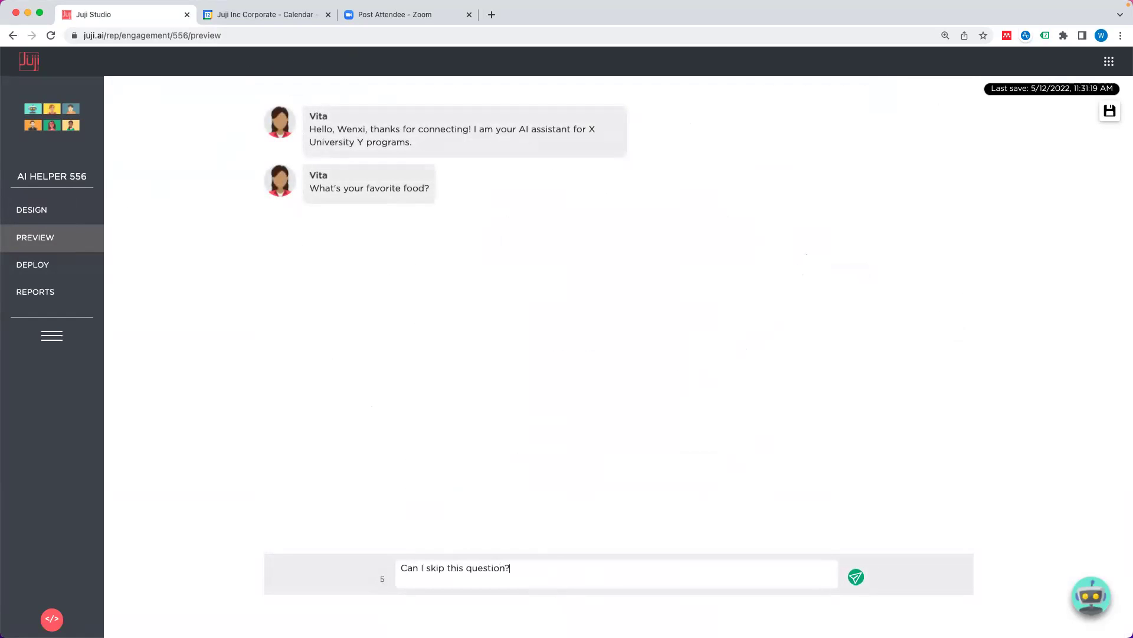
pyautogui.press('Return')
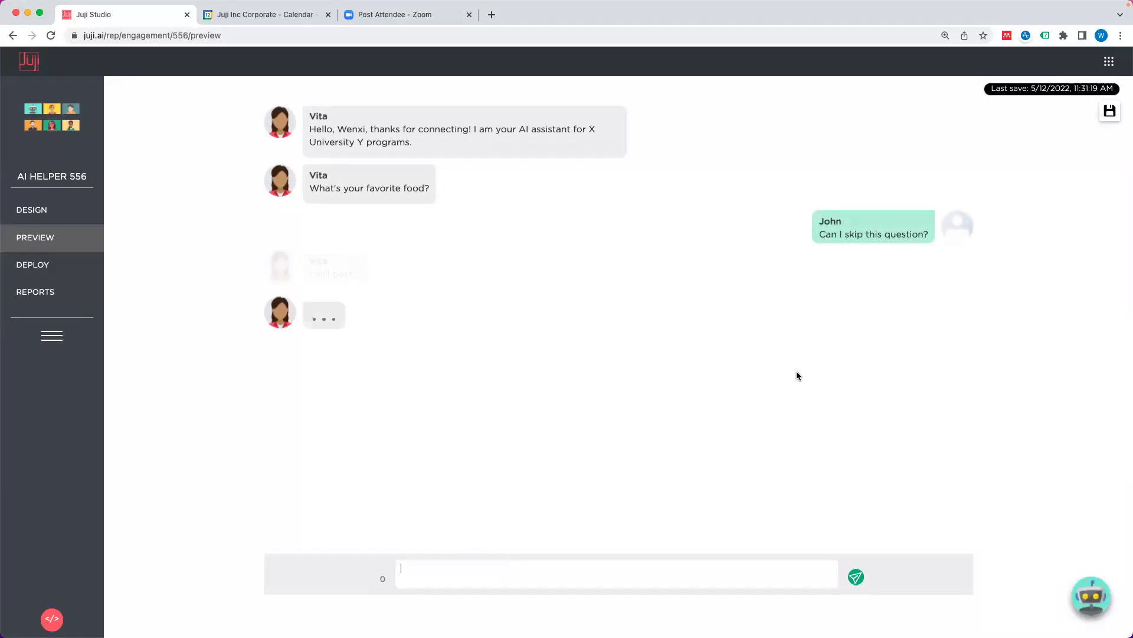
pyautogui.tripleClick(317, 275)
pyautogui.click(335, 274)
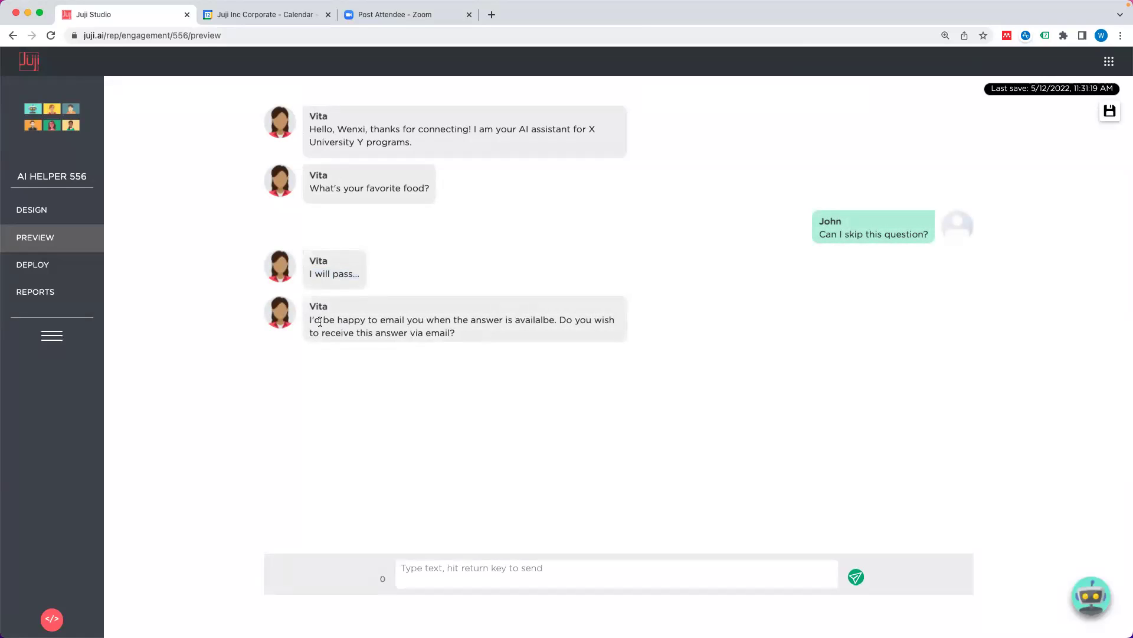
pyautogui.moveTo(311, 320); pyautogui.dragTo(447, 334)
pyautogui.click(542, 492)
# Step: Reply to the email offer with the user's email address
pyautogui.click(519, 559)
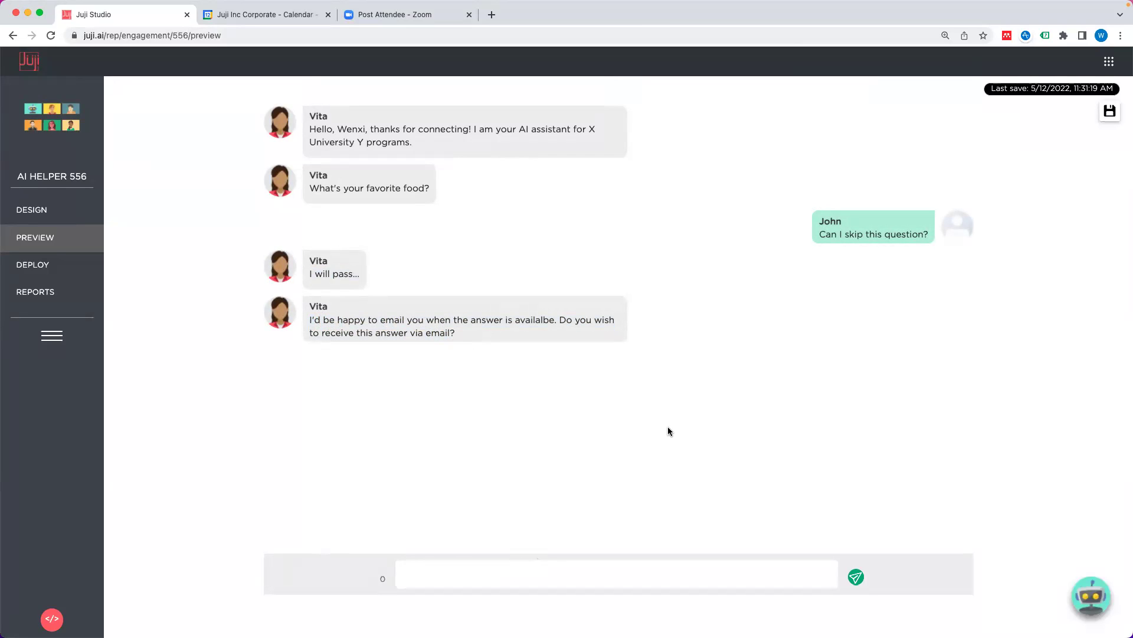
pyautogui.doubleClick(435, 568)
pyautogui.click(445, 568)
pyautogui.press('Return')
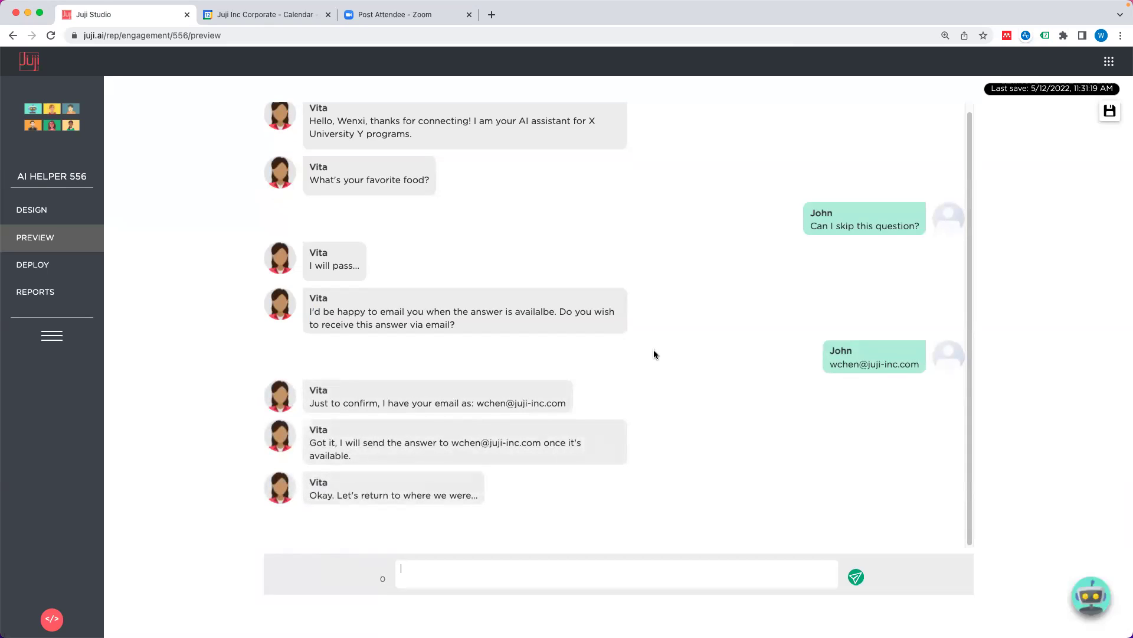
pyautogui.click(58, 204)
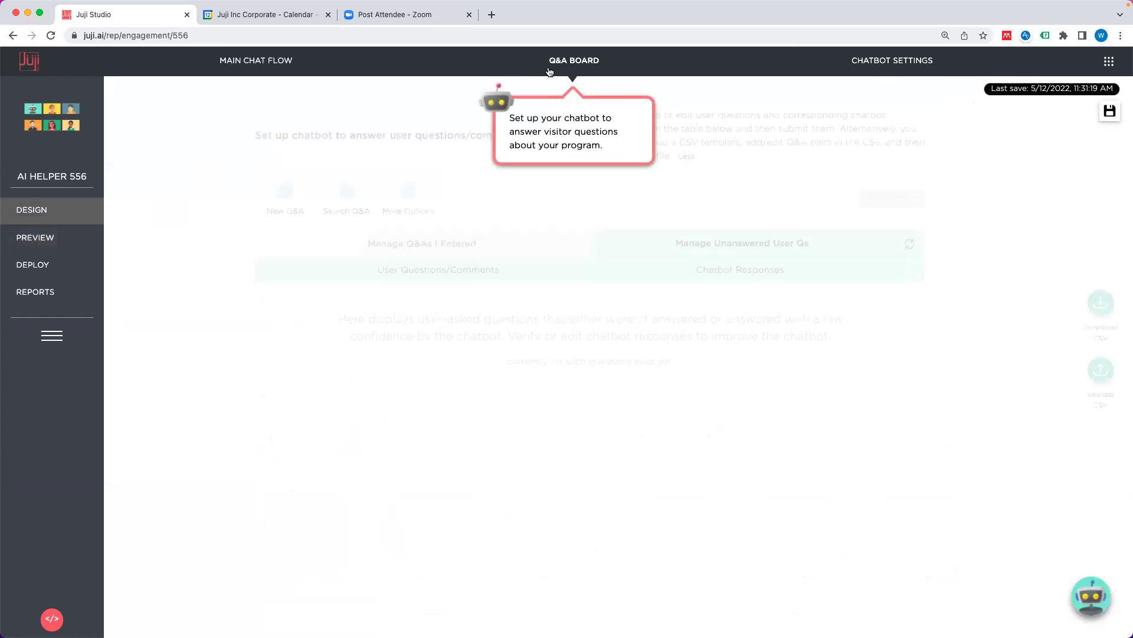
# Step: Dismiss the Q&A tour tip and toggle Spelling Checker on under User Input Control
pyautogui.click(549, 71)
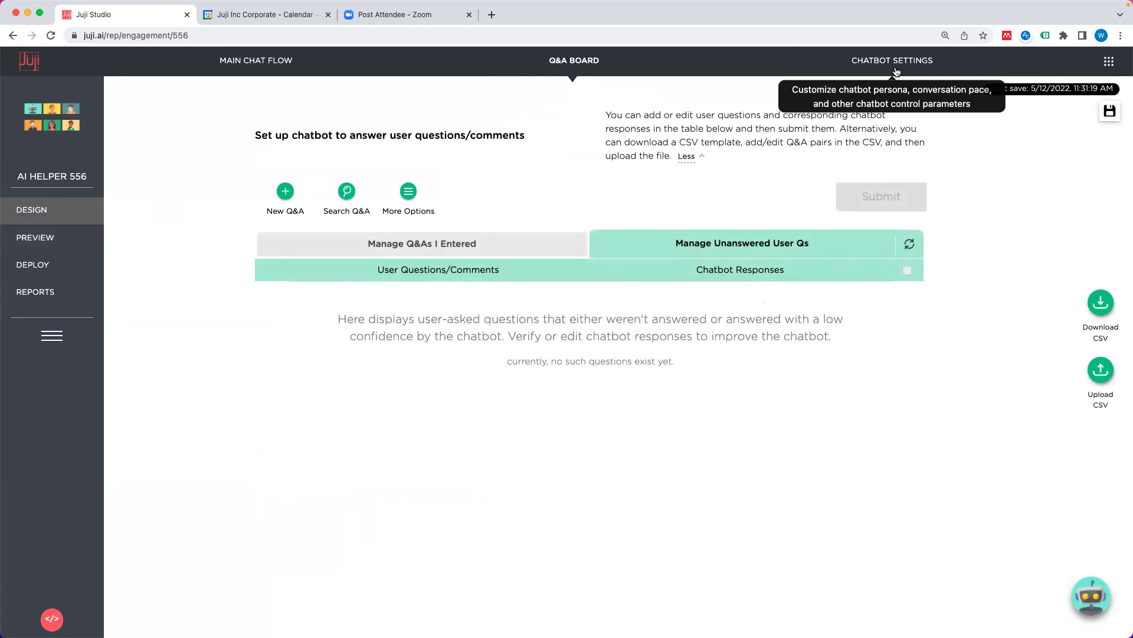
pyautogui.click(896, 70)
pyautogui.scroll(-10, 649, 370)
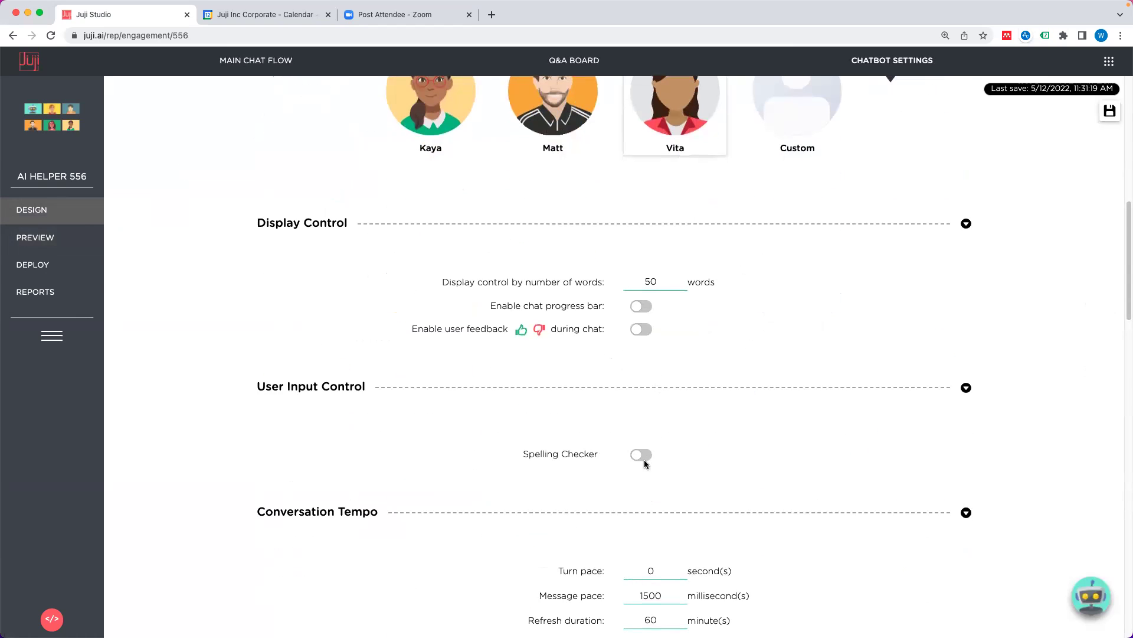
pyautogui.click(642, 455)
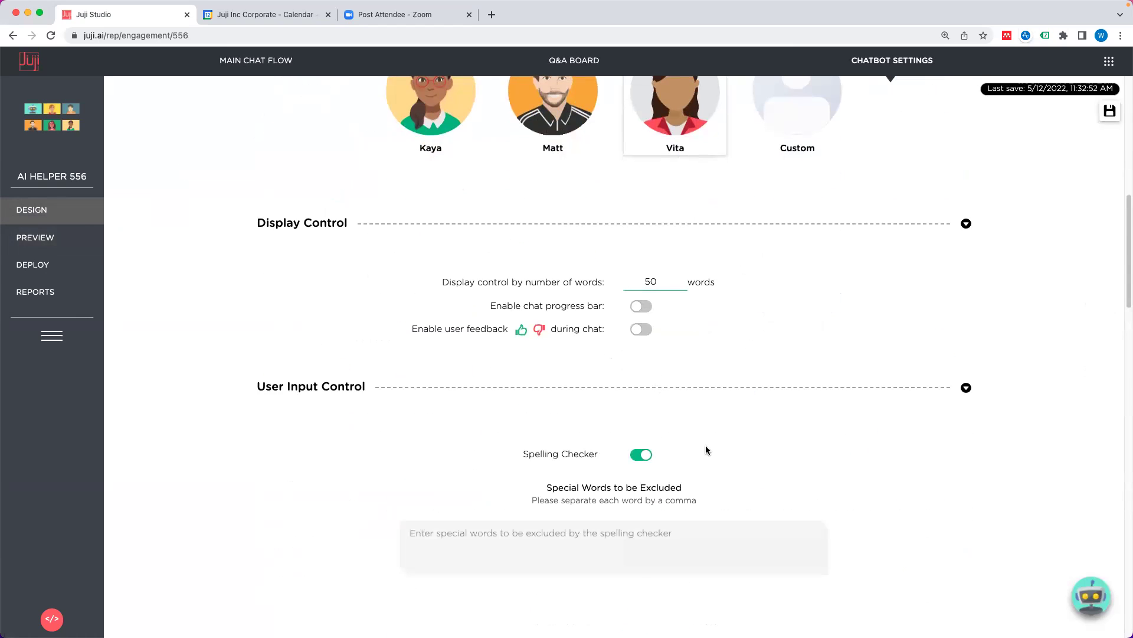
pyautogui.scroll(-3, 706, 442)
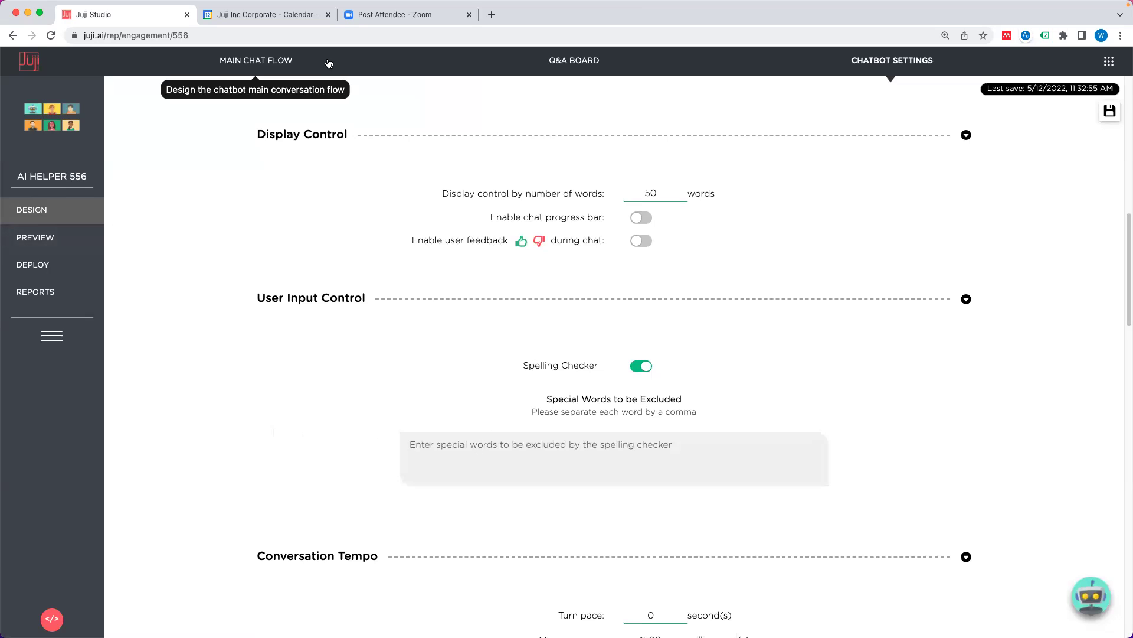
pyautogui.click(58, 243)
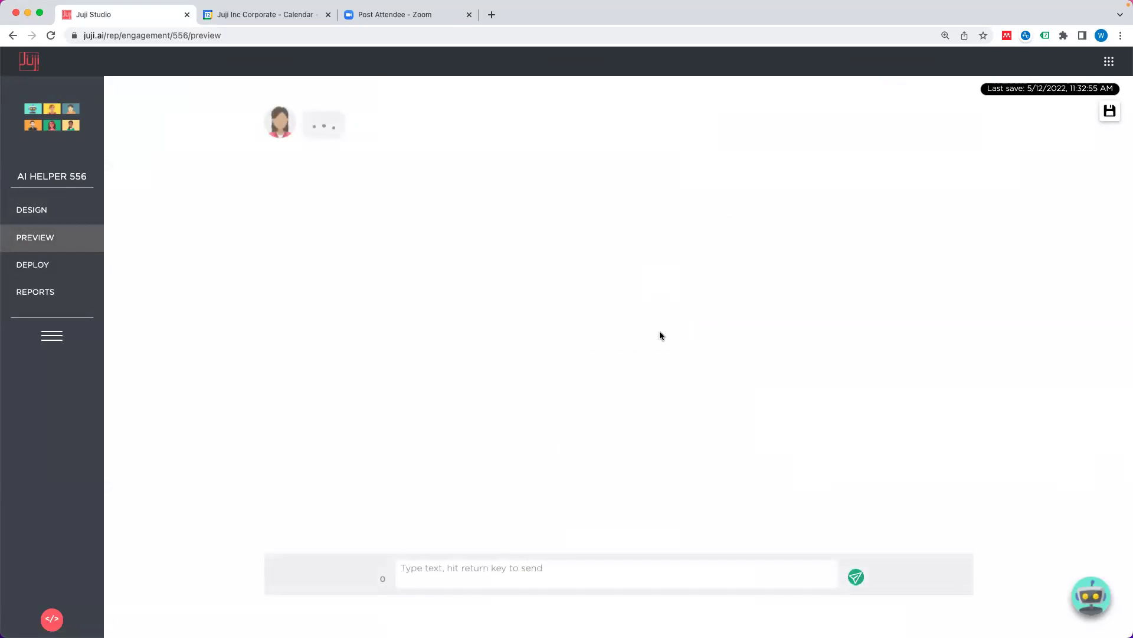
# Step: Send the misspelled 'waht's your name?' and get the reply 'You can call me Vita'
pyautogui.click(549, 568)
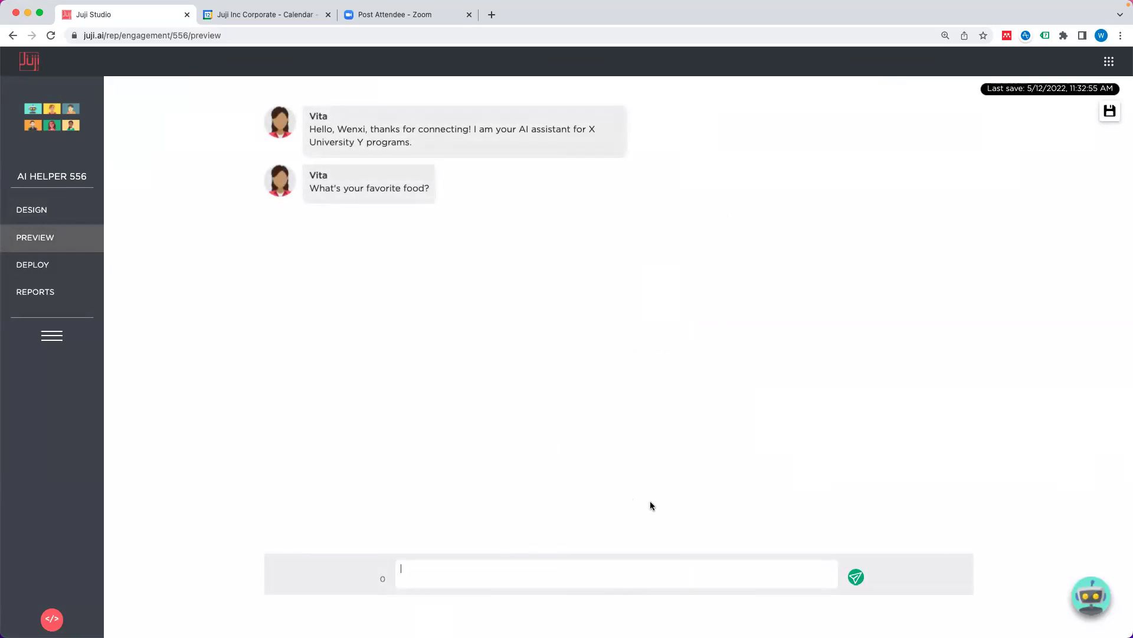
pyautogui.write("waht's your name?")
pyautogui.press('Return')
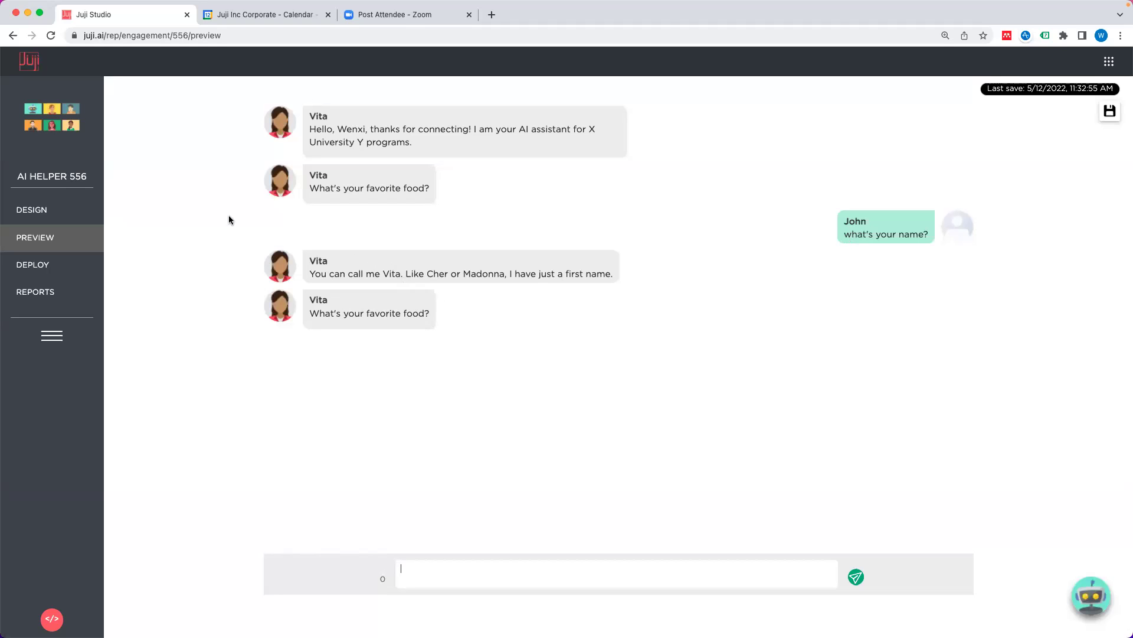
pyautogui.click(41, 213)
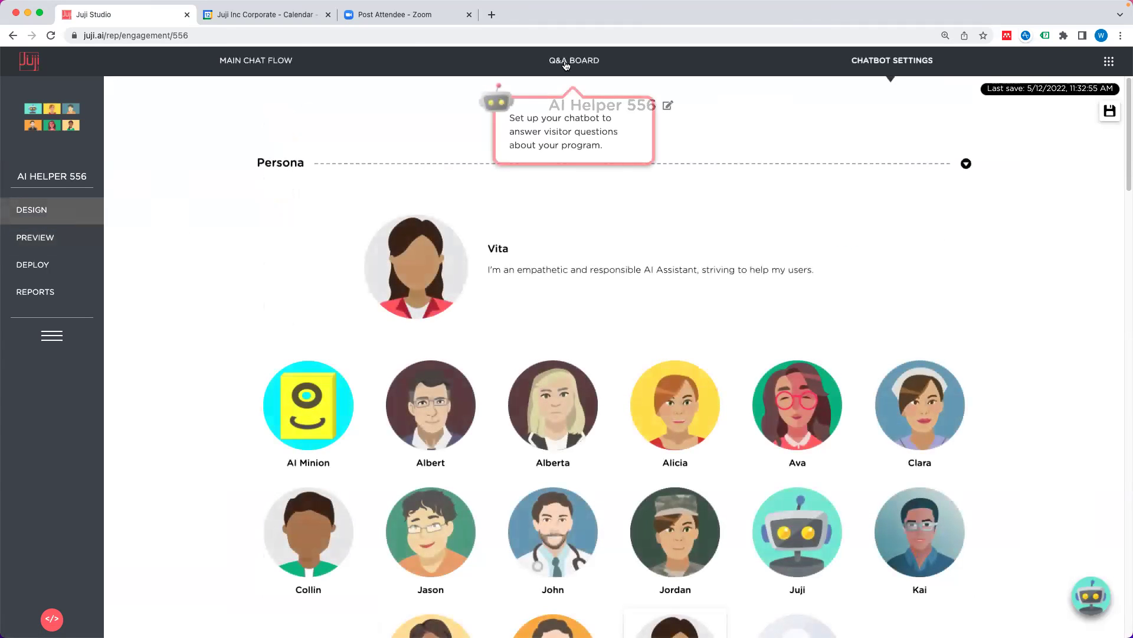
# Step: Submit a new Q&A pairing 'what's your name?' with 'I have many names, but none of them matter'
pyautogui.click(574, 60)
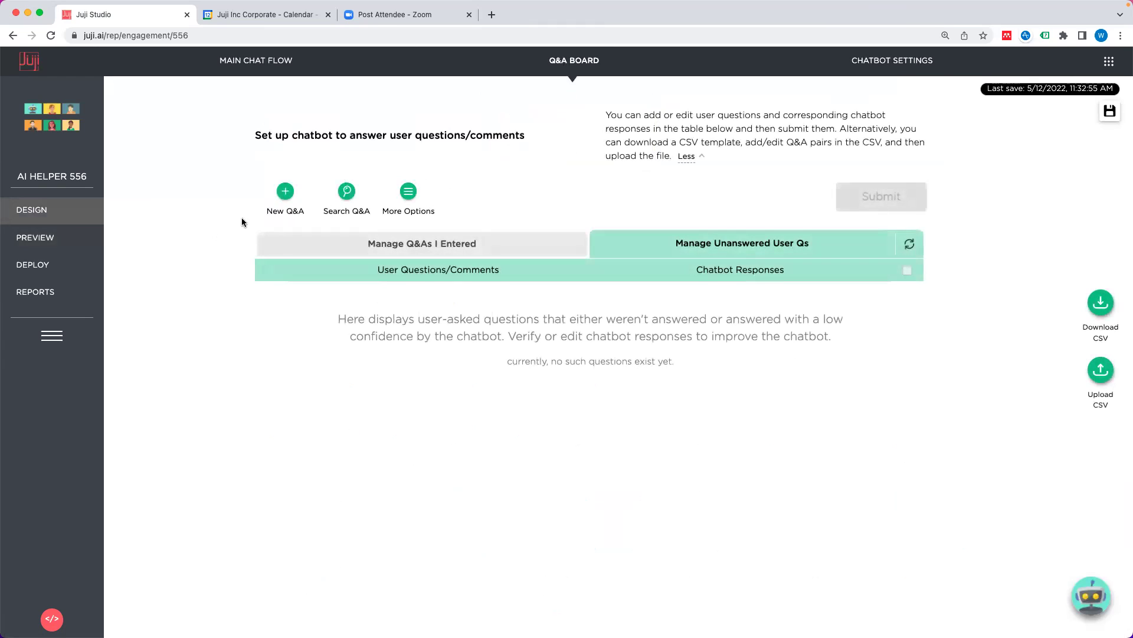
pyautogui.click(287, 194)
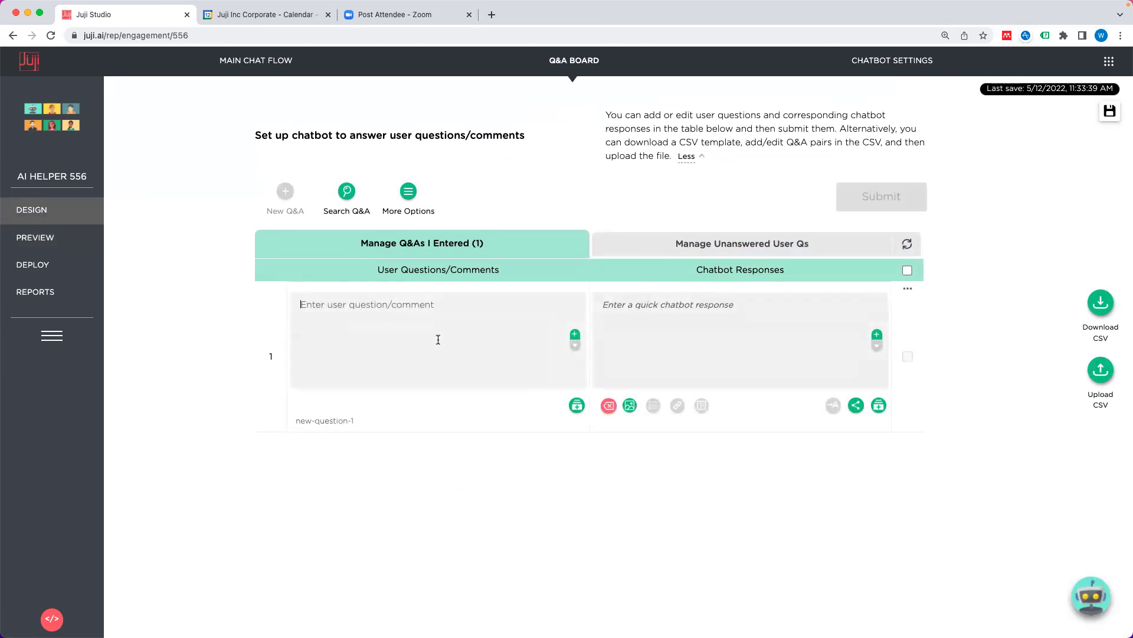
pyautogui.write("what's your name?>")
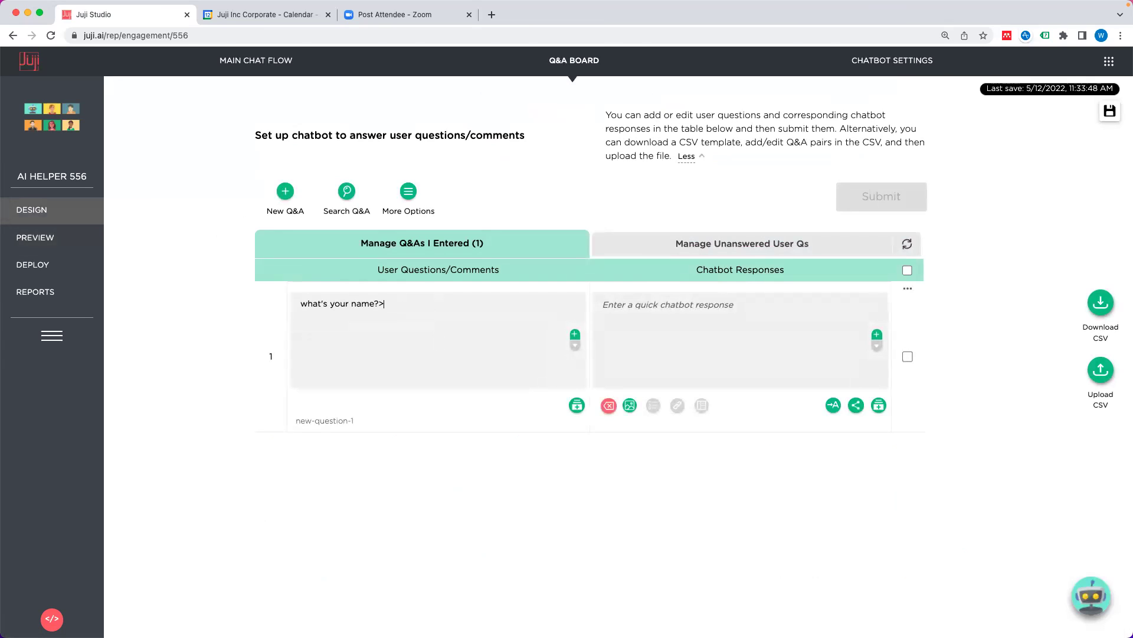
pyautogui.click(749, 335)
pyautogui.write('I have man')
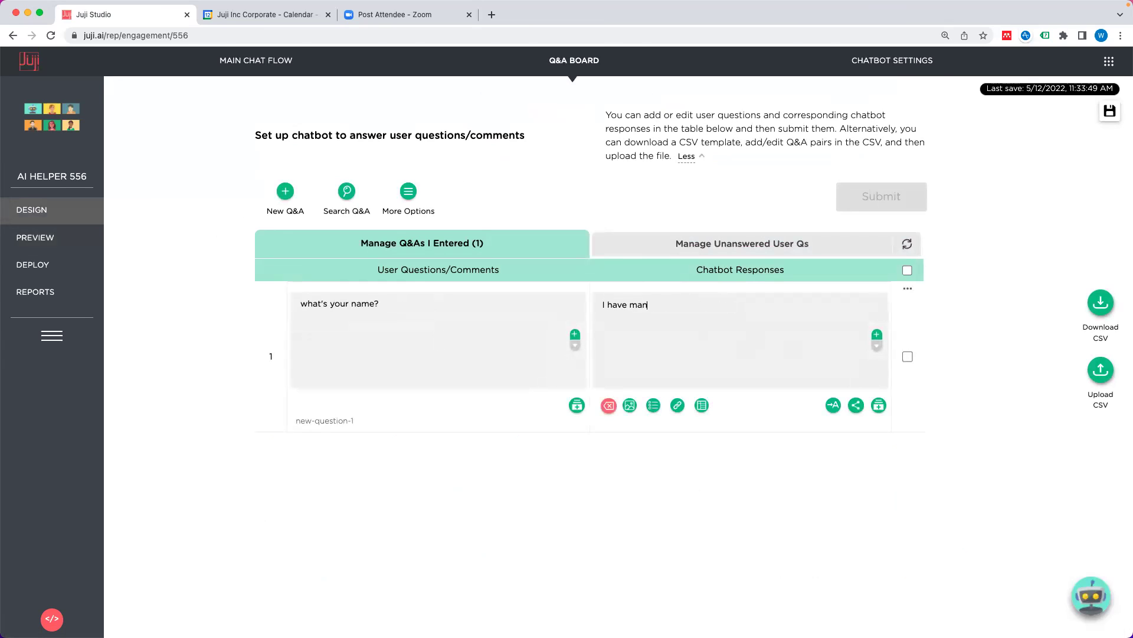
pyautogui.write('y names, but none of ithem matter')
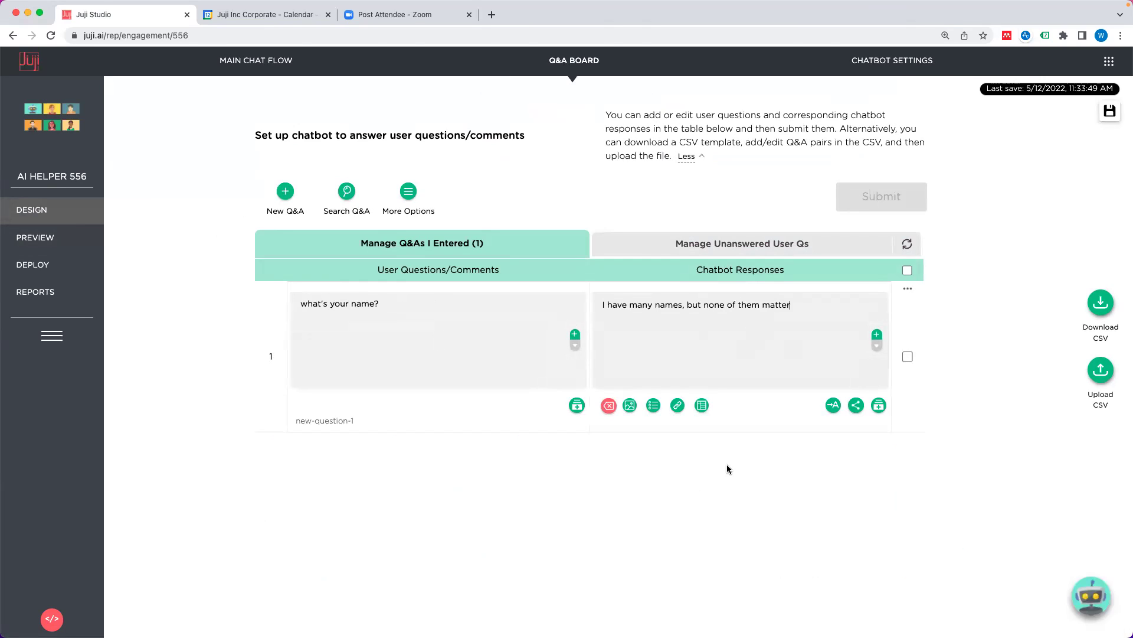
pyautogui.click(908, 269)
pyautogui.click(900, 202)
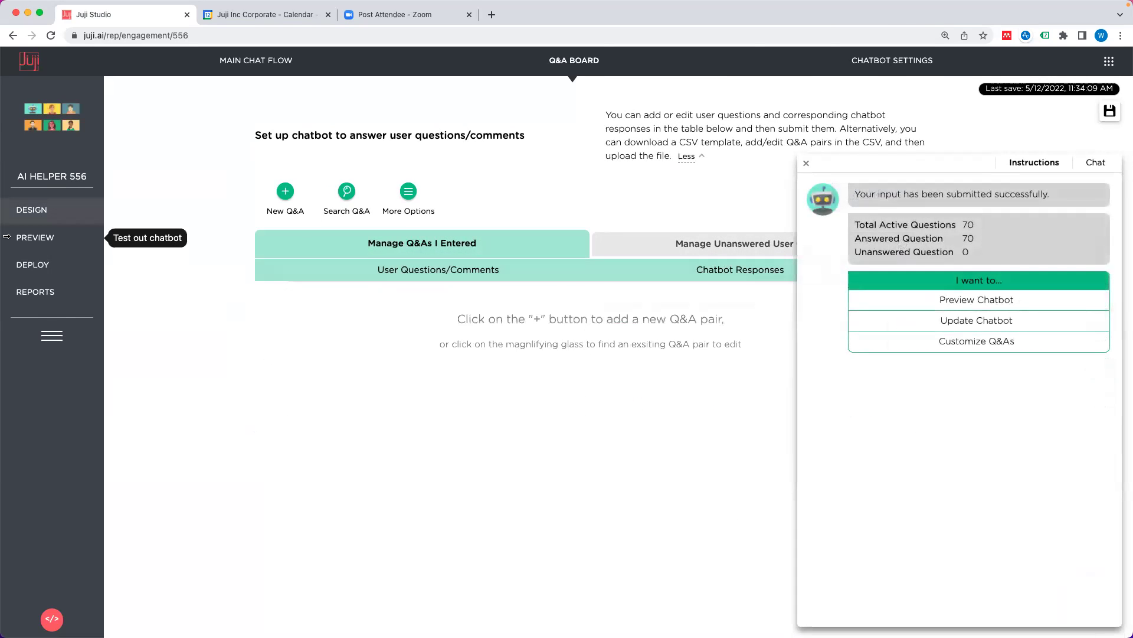
pyautogui.click(36, 240)
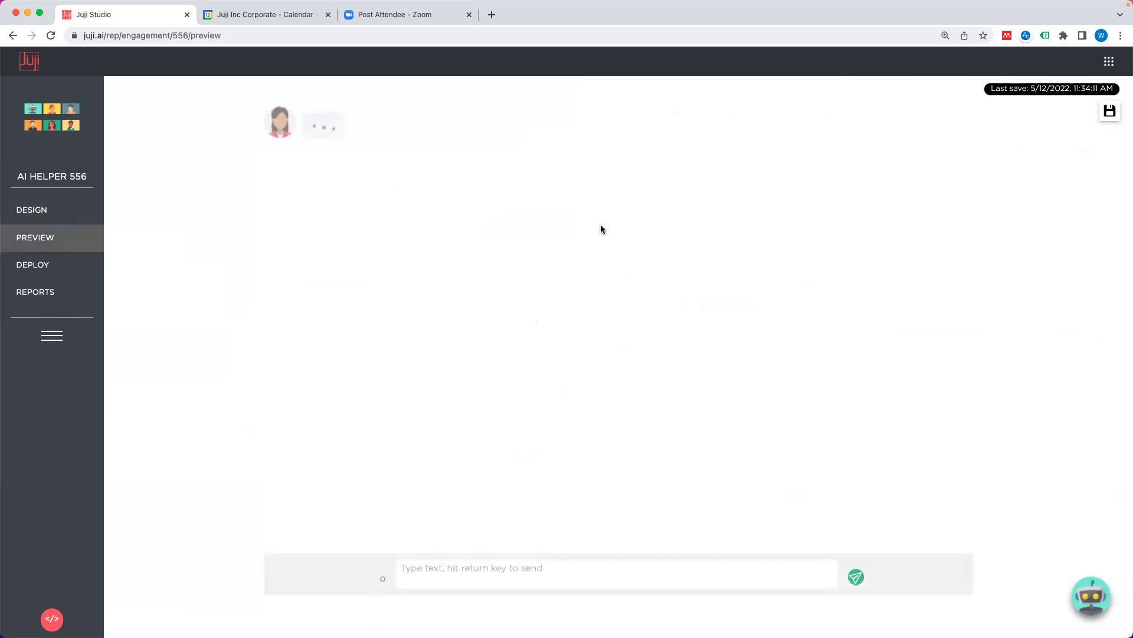
# Step: Ask 'what's your name?' and receive 'I have many names, but none of them matter'
pyautogui.click(606, 575)
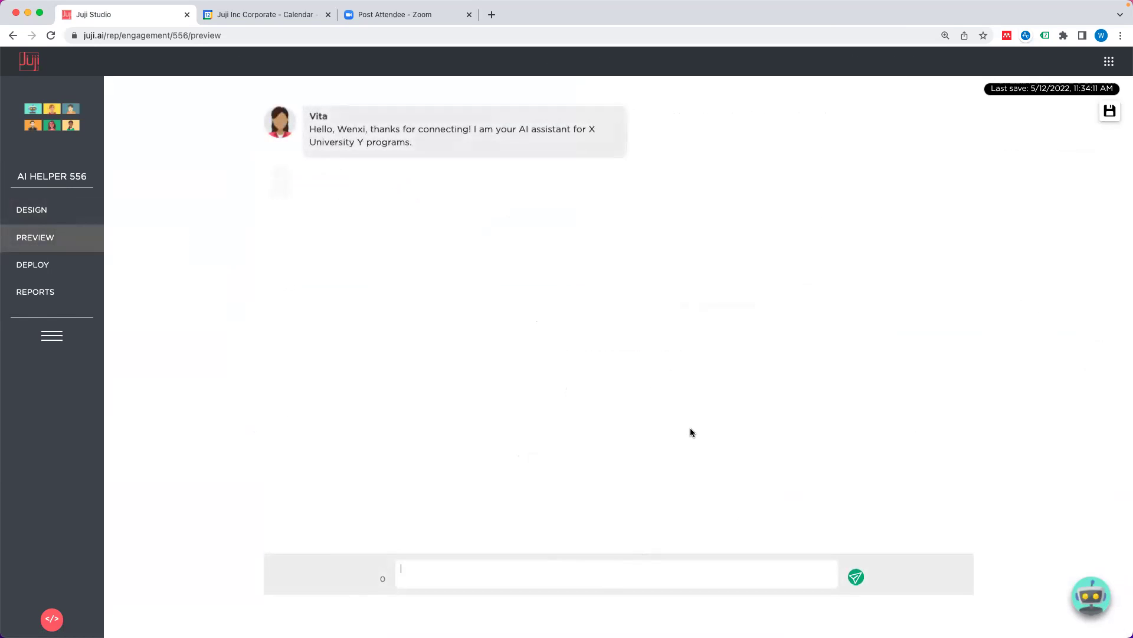
pyautogui.write("what's")
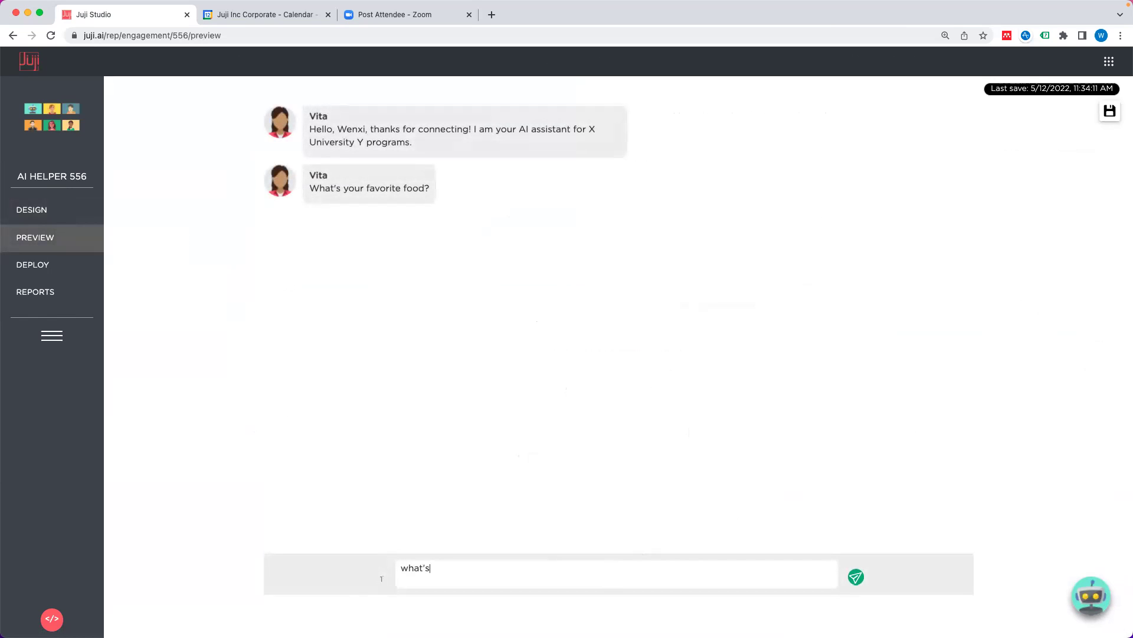
pyautogui.write(' your name?')
pyautogui.press('Return')
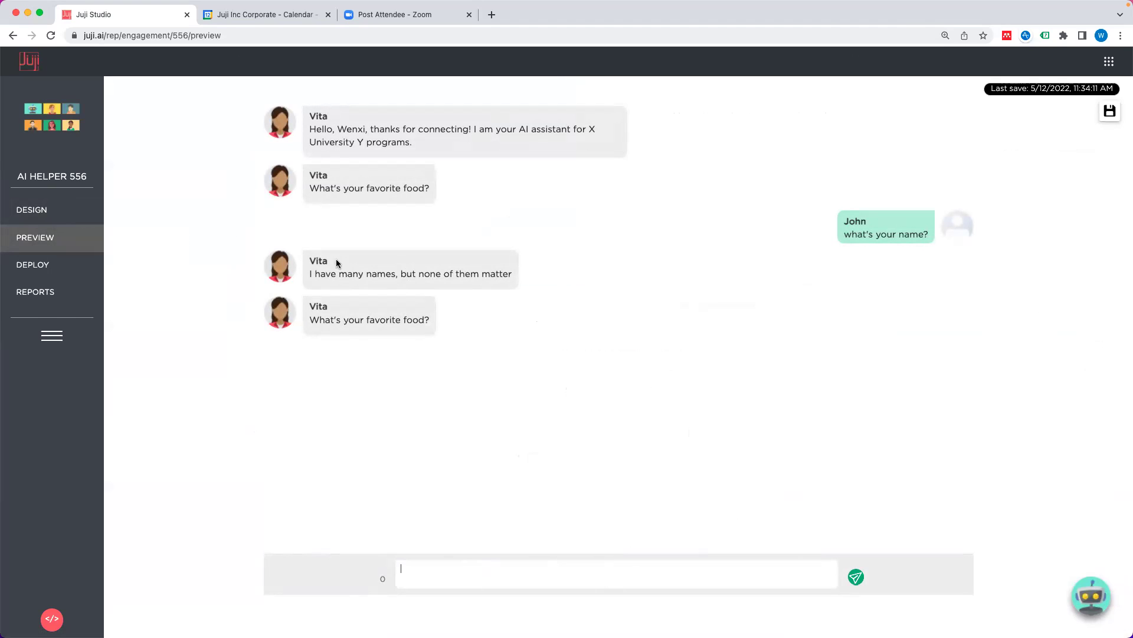
# Step: Add a new custom response to the T7 favorite-food question
pyautogui.click(65, 212)
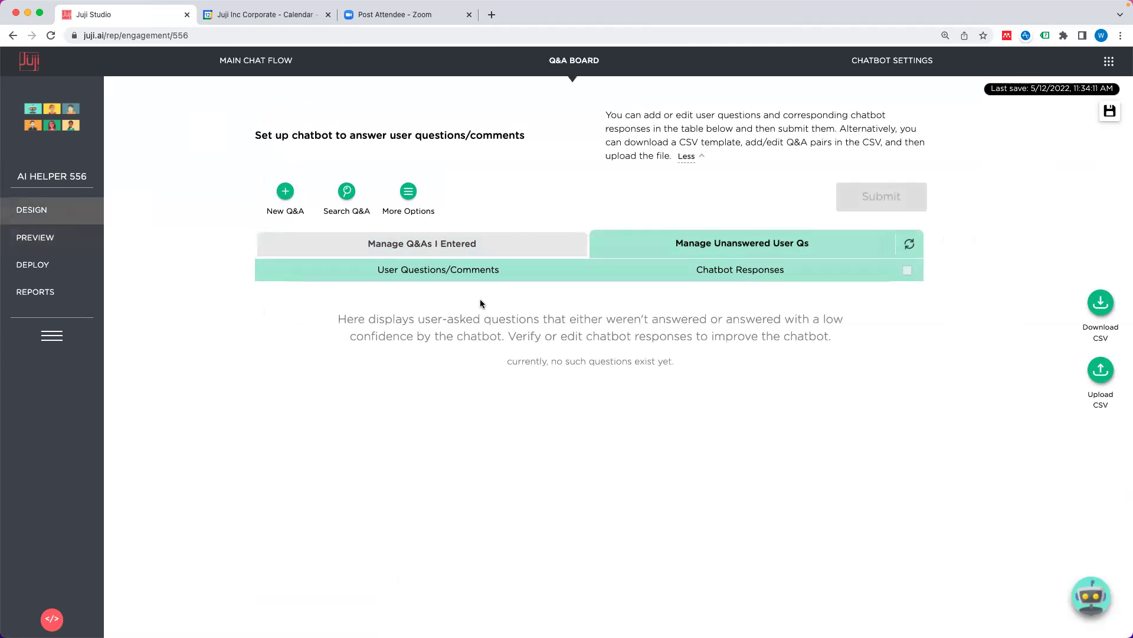
pyautogui.click(253, 62)
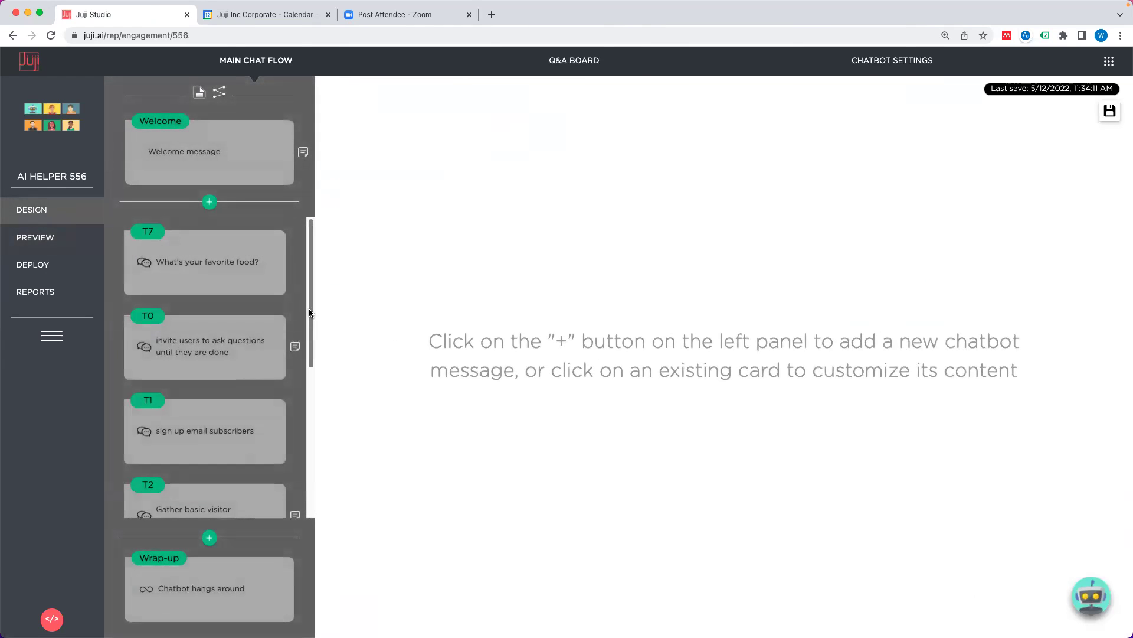
pyautogui.click(219, 281)
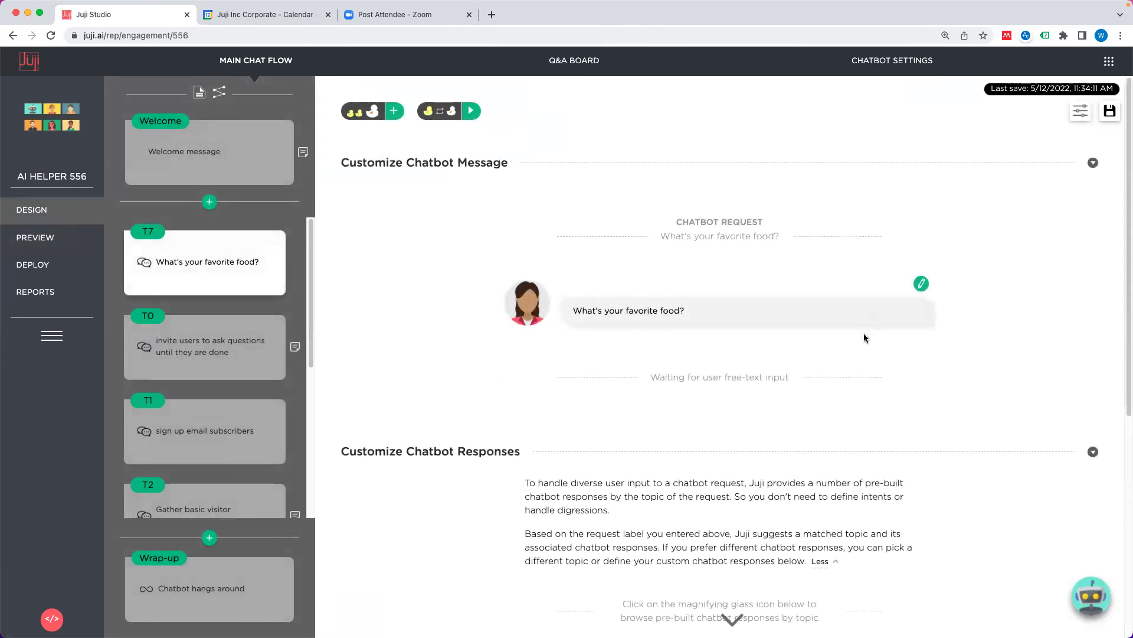
pyautogui.scroll(-6, 833, 341)
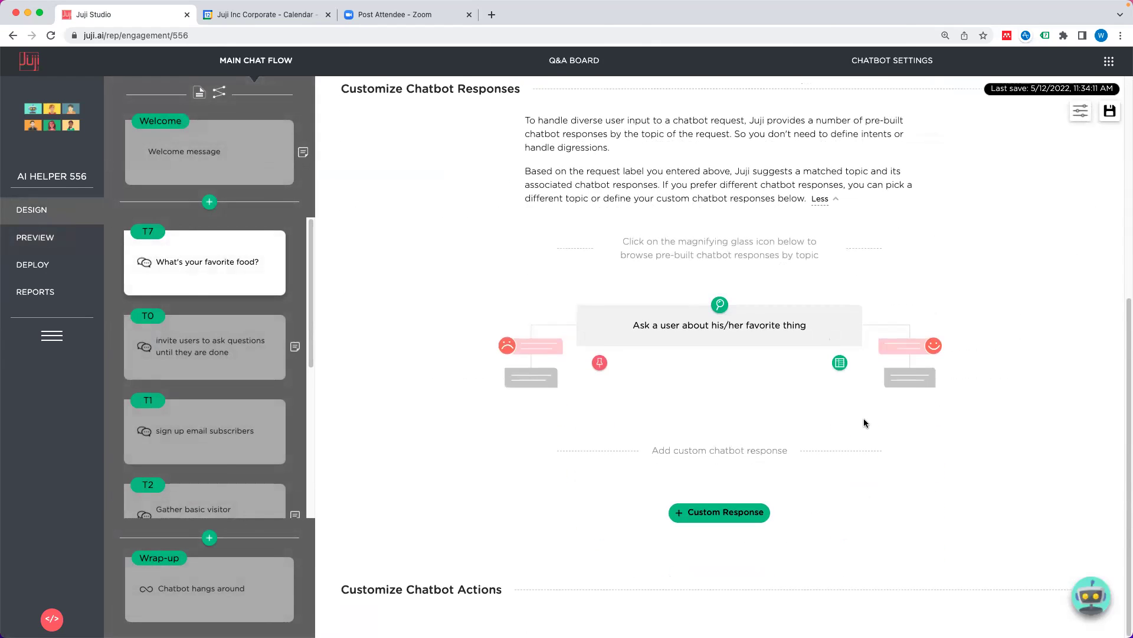
pyautogui.click(715, 513)
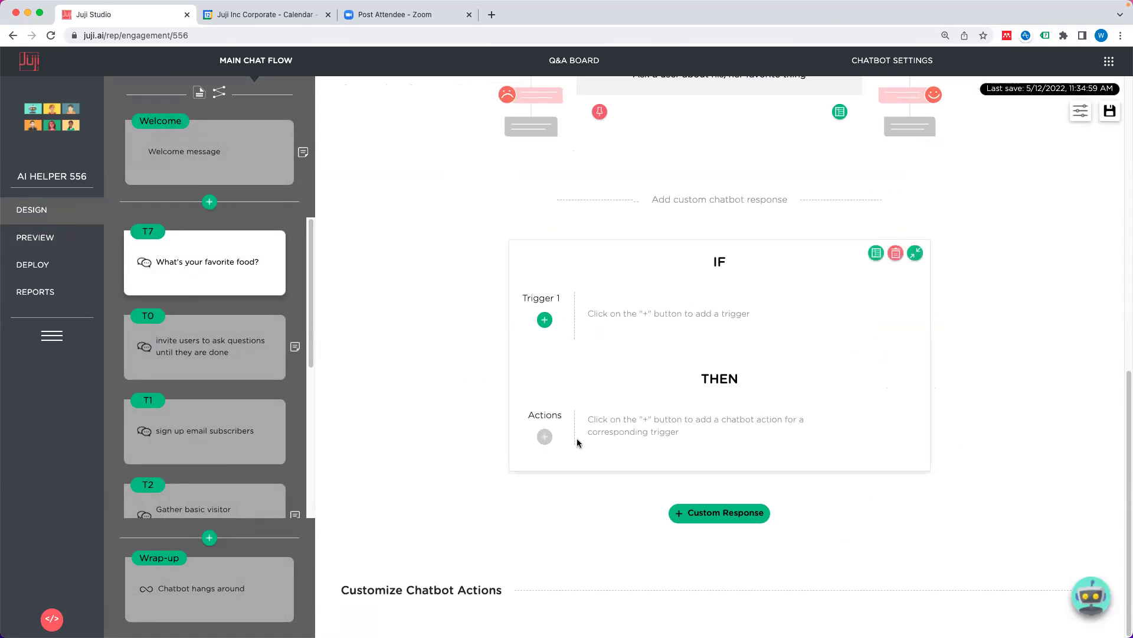
# Step: Give it an 'is similar to' trigger with phrases 'I like fish' and 'I like shrimp'
pyautogui.click(544, 319)
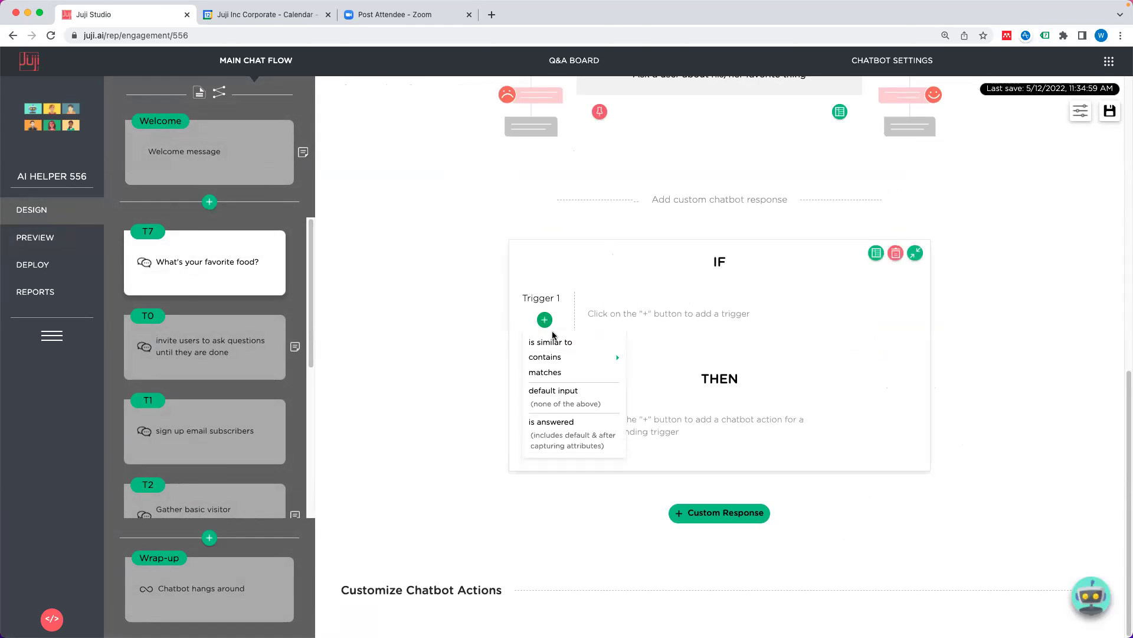
pyautogui.moveTo(586, 357)
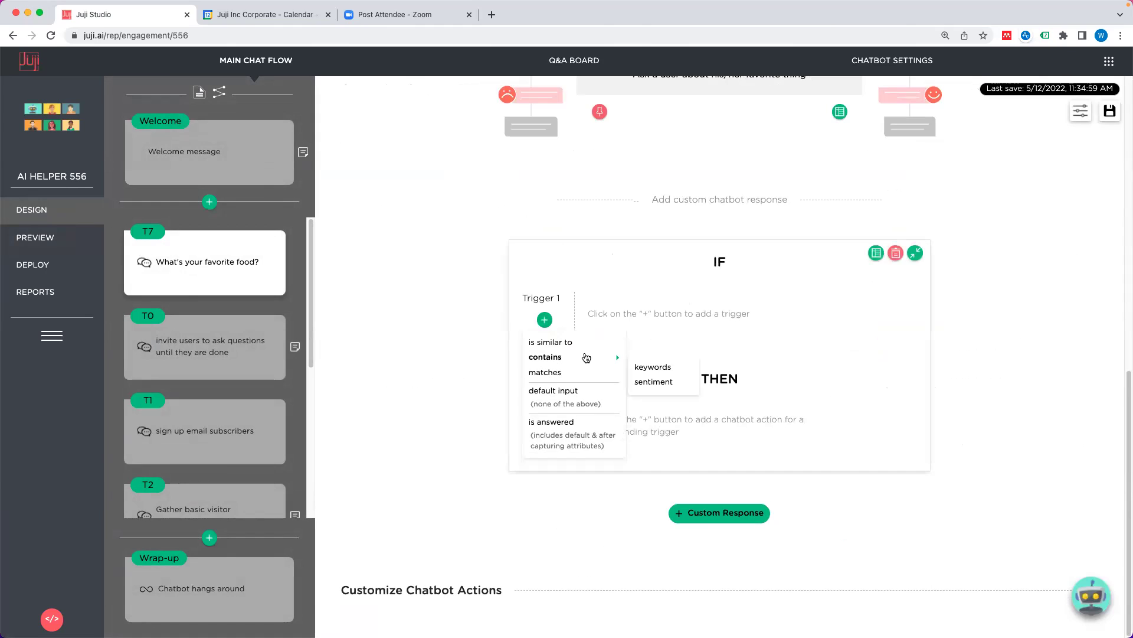
pyautogui.click(557, 342)
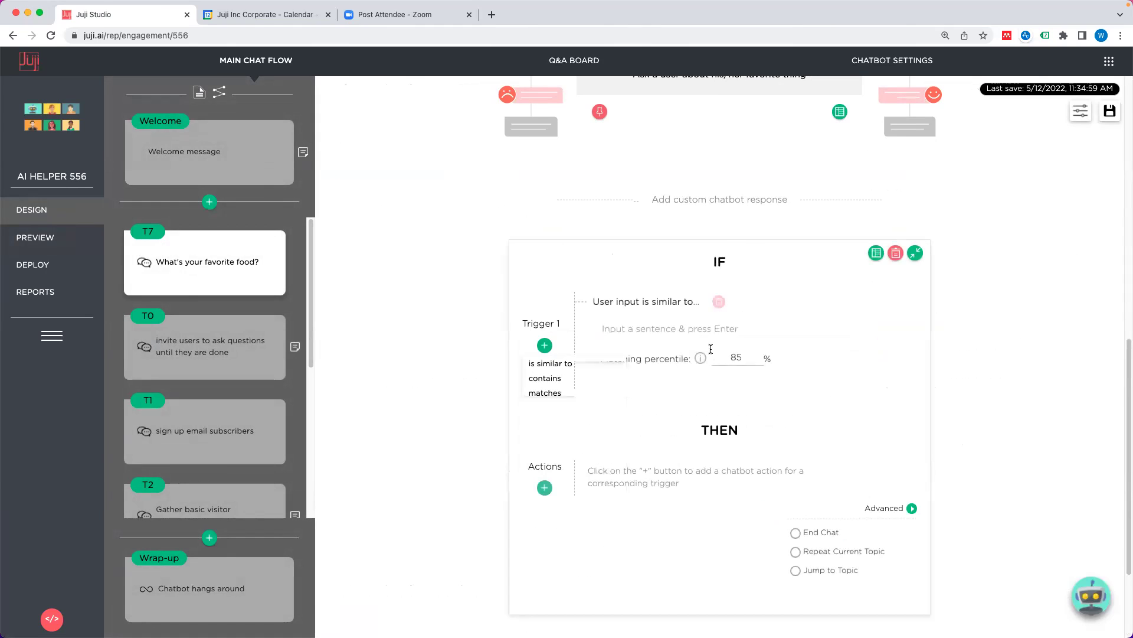
pyautogui.click(770, 333)
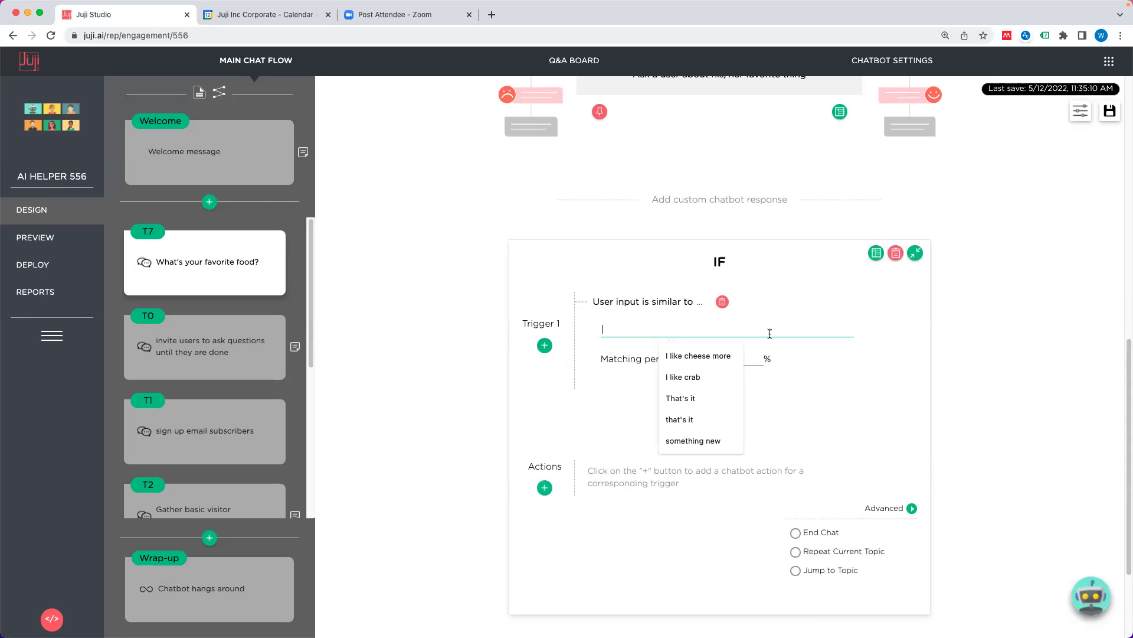
pyautogui.write('I like fish')
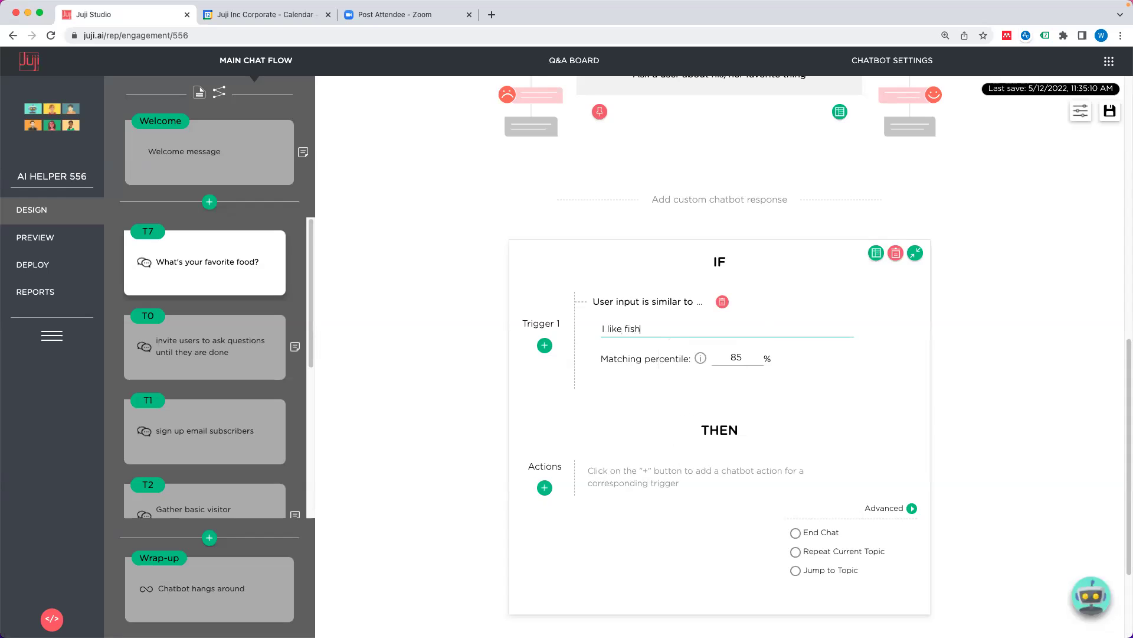
pyautogui.press('Return')
pyautogui.write('I')
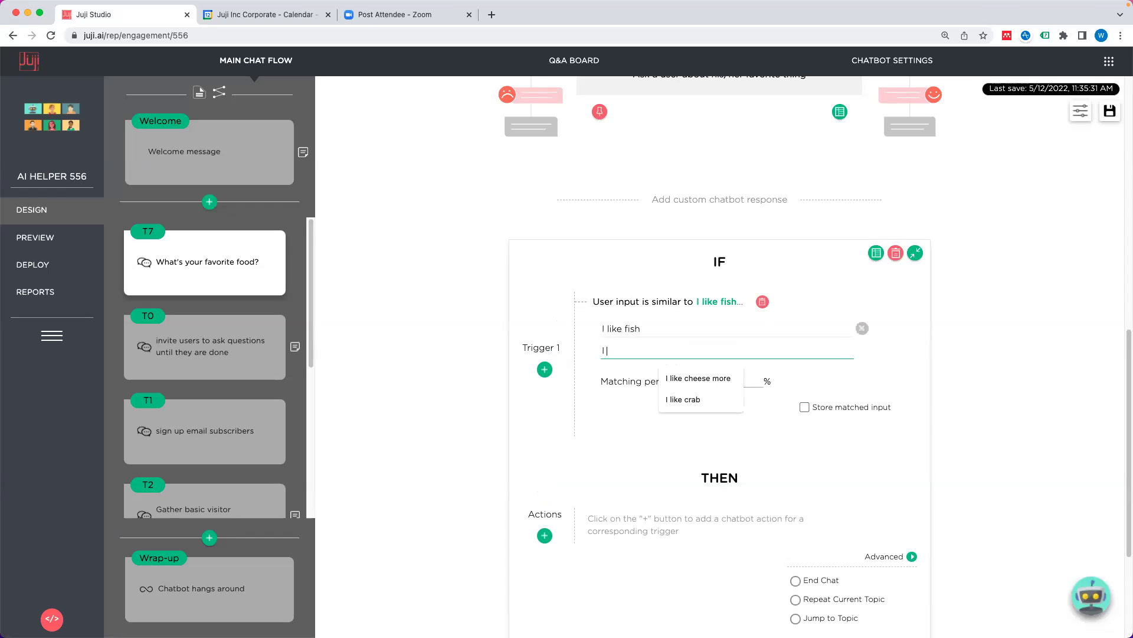
pyautogui.write(' like shrimp')
pyautogui.press('Return')
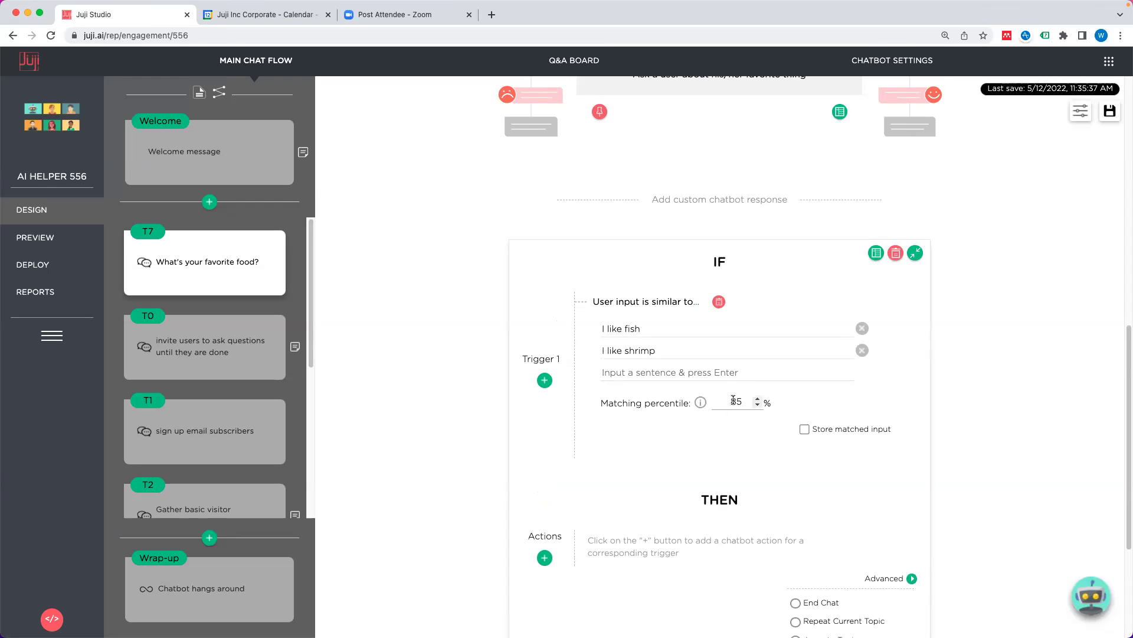
pyautogui.scroll(-2, 699, 437)
# Step: Add a Quick Acknowledgement action saying "I'm glad you like seafood" to the fish/shrimp response
pyautogui.click(552, 476)
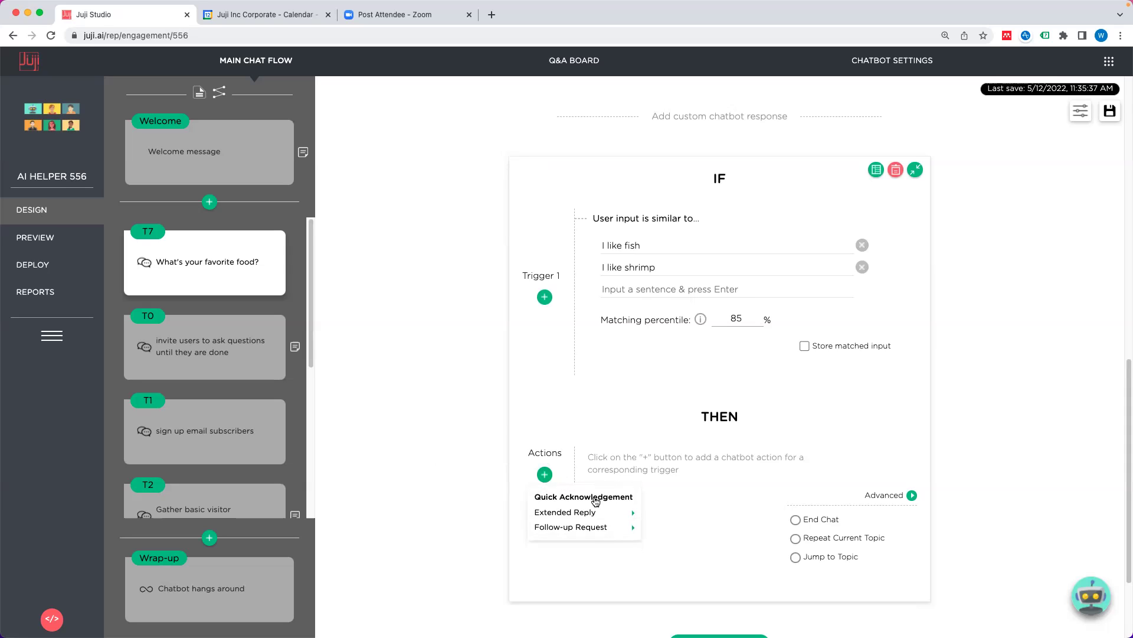
pyautogui.click(595, 499)
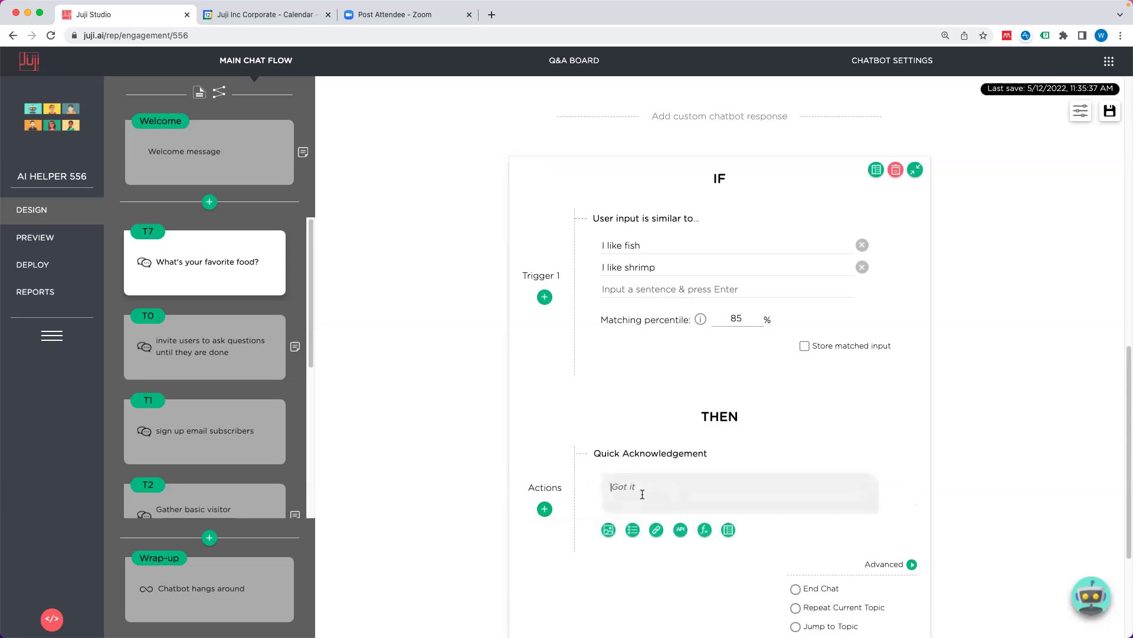
pyautogui.write("I'm glad you like seafood")
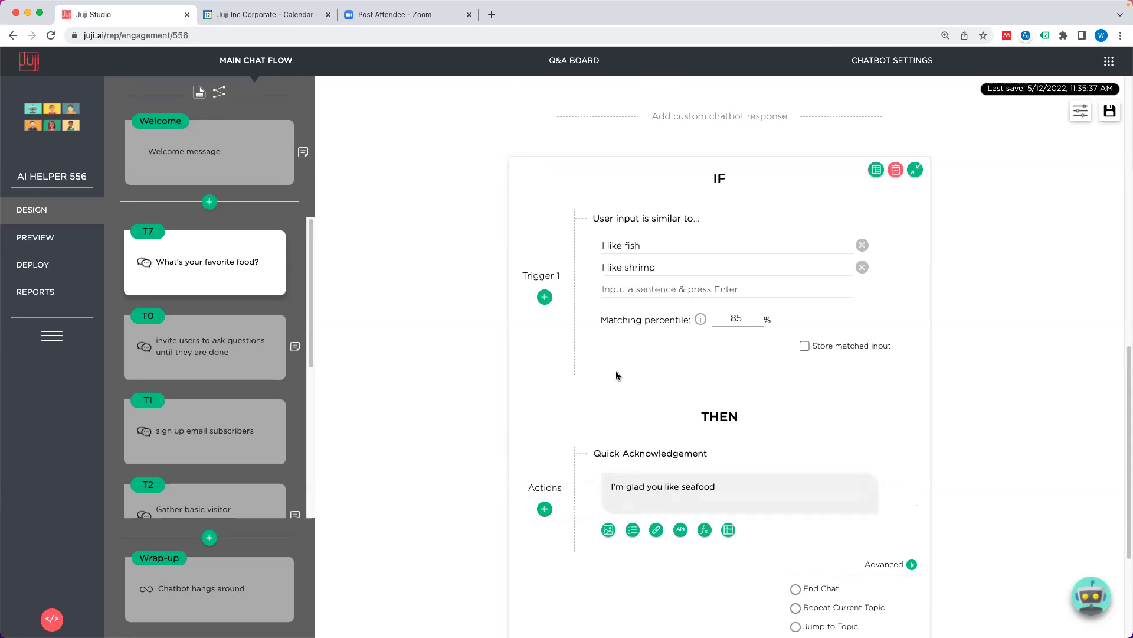
pyautogui.scroll(-3, 594, 371)
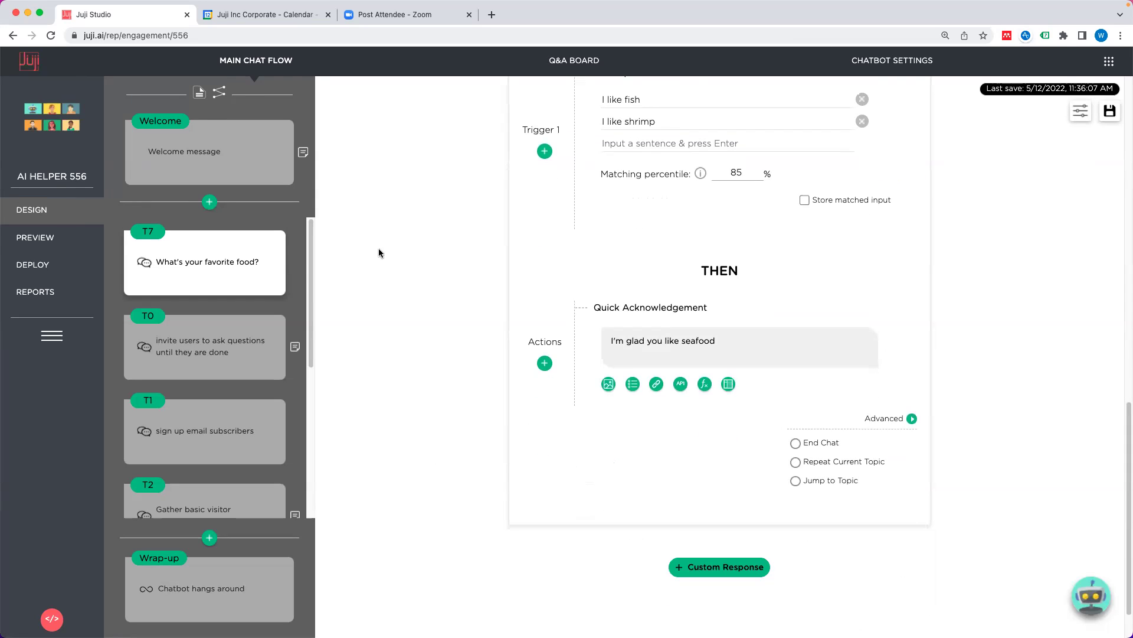
pyautogui.click(35, 237)
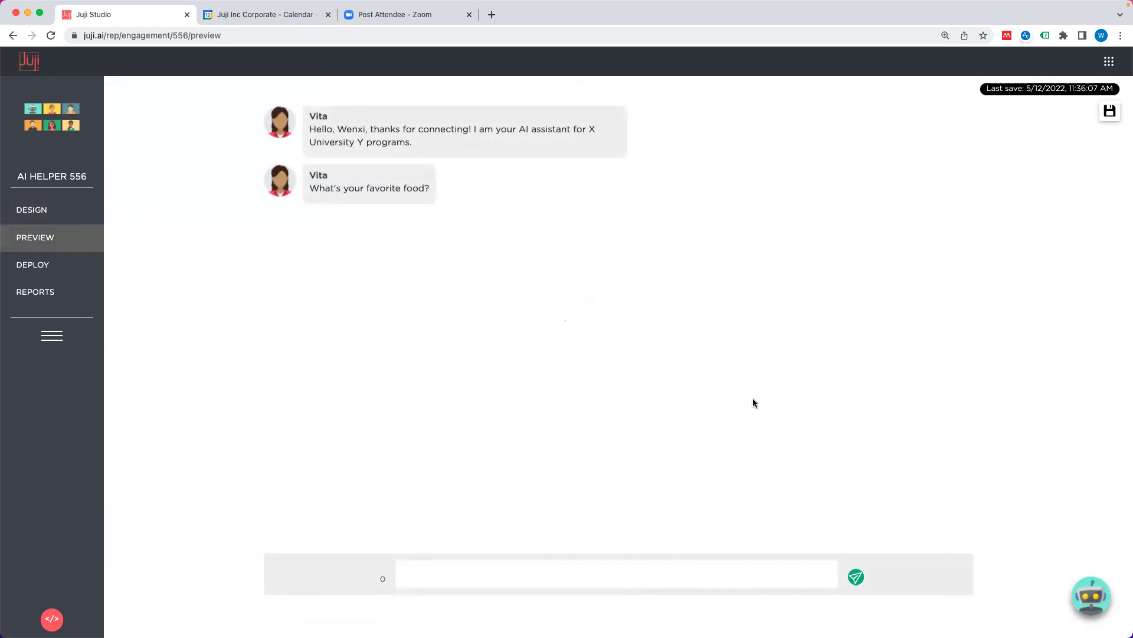
# Step: Answer 'I like seafood' in the preview chat and get the 'I'm glad you like seafood' reply
pyautogui.write('ike seafood')
pyautogui.press('Return')
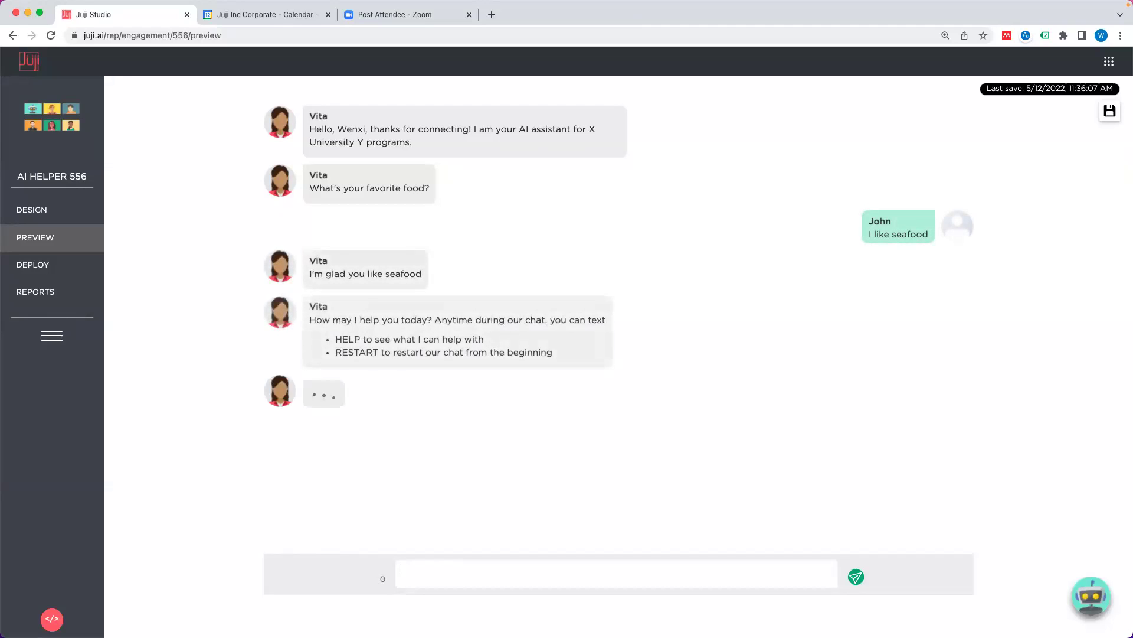
pyautogui.click(61, 208)
# Step: Raise the trigger's matching percentile to 90
pyautogui.scroll(-10, 633, 328)
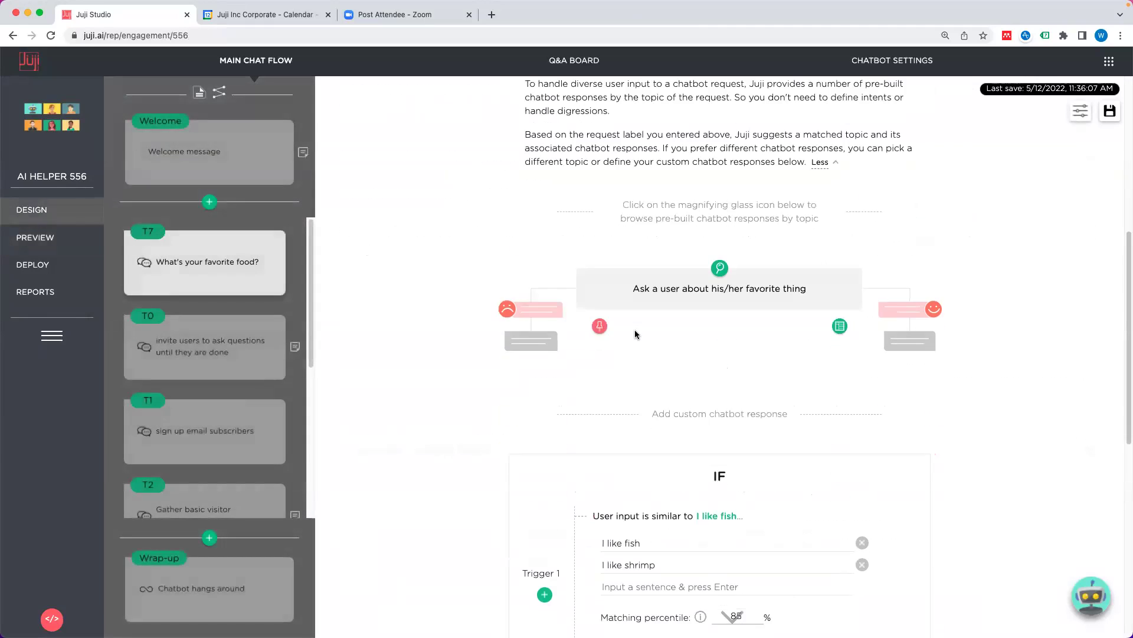
pyautogui.click(739, 341)
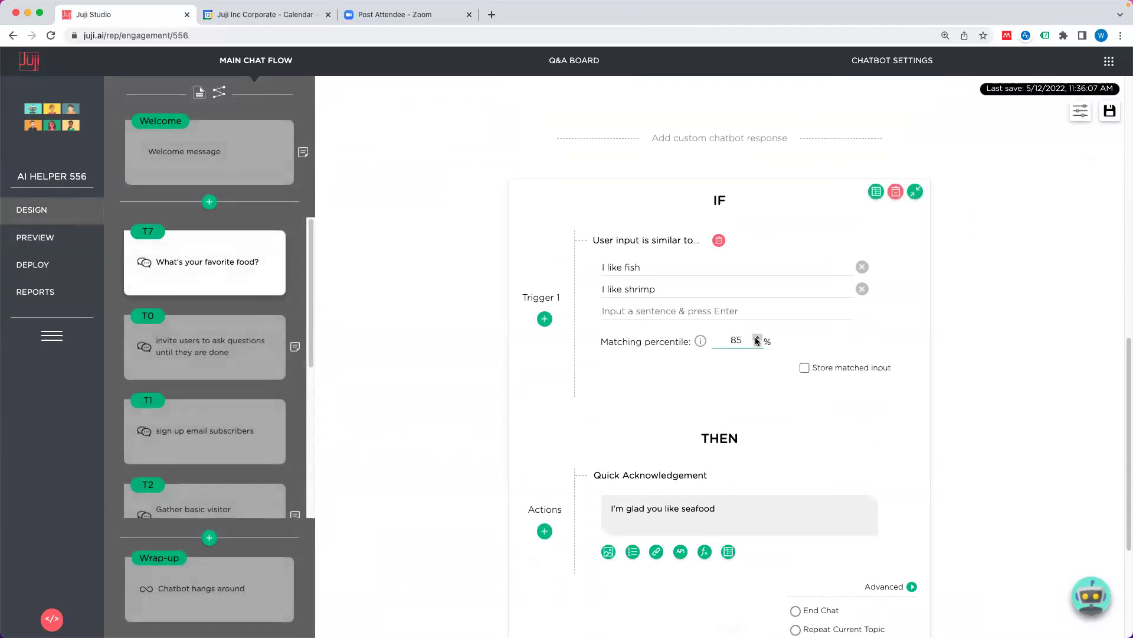
pyautogui.click(757, 338)
pyautogui.click(757, 338)
# Step: Retest 'I like seafood' in the preview, then go back to the favorite-food editor
pyautogui.click(35, 238)
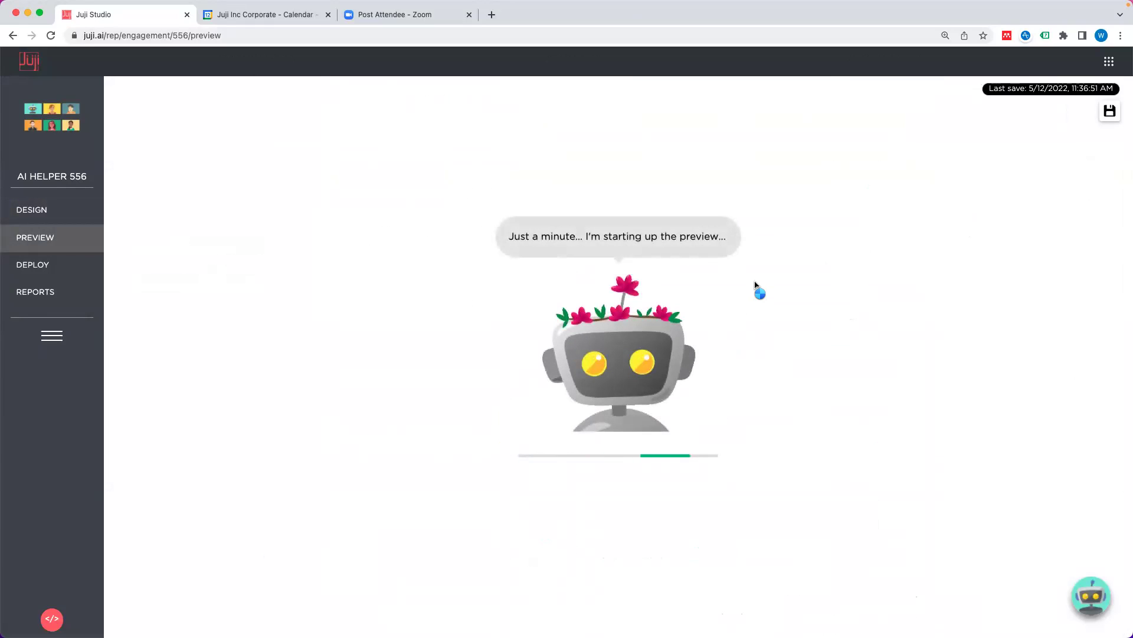
pyautogui.click(594, 582)
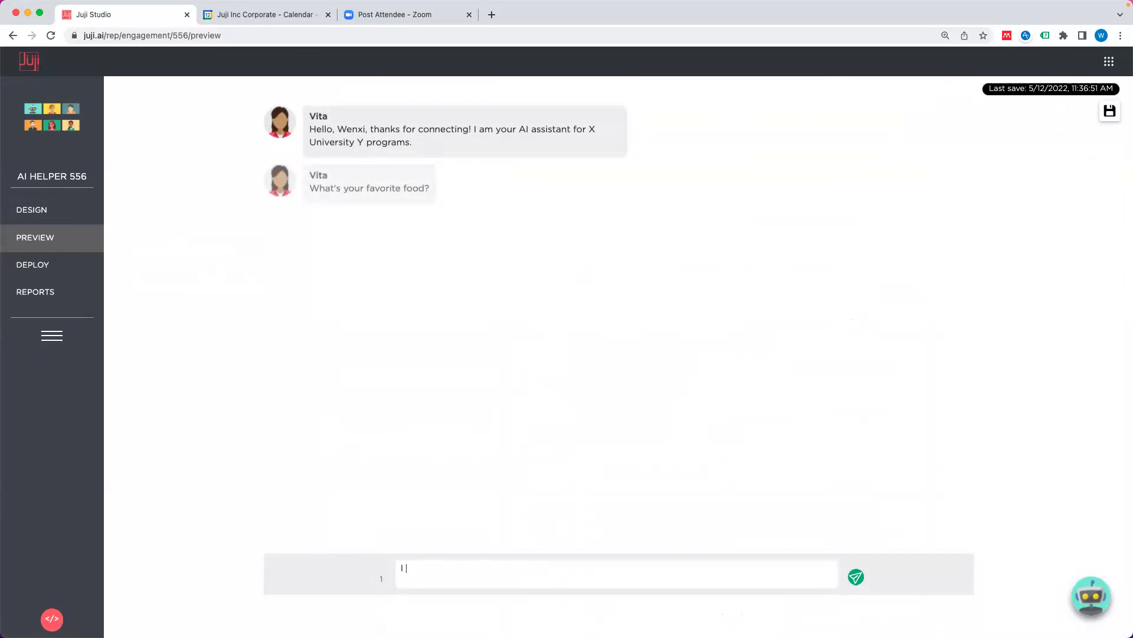
pyautogui.write('like seafood')
pyautogui.press('Return')
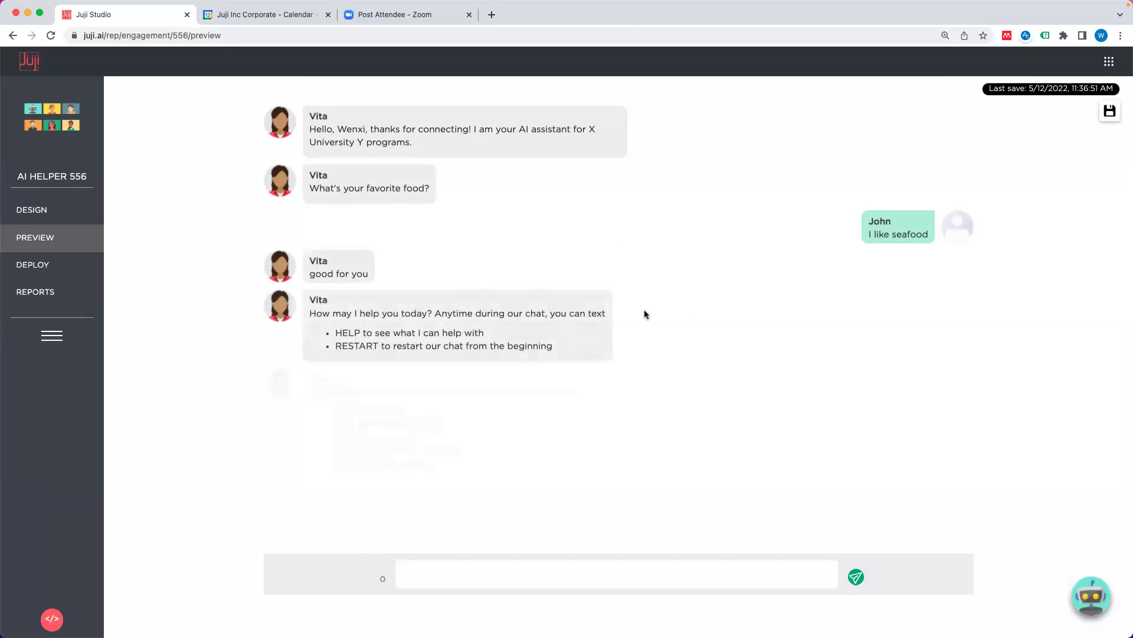
pyautogui.click(56, 213)
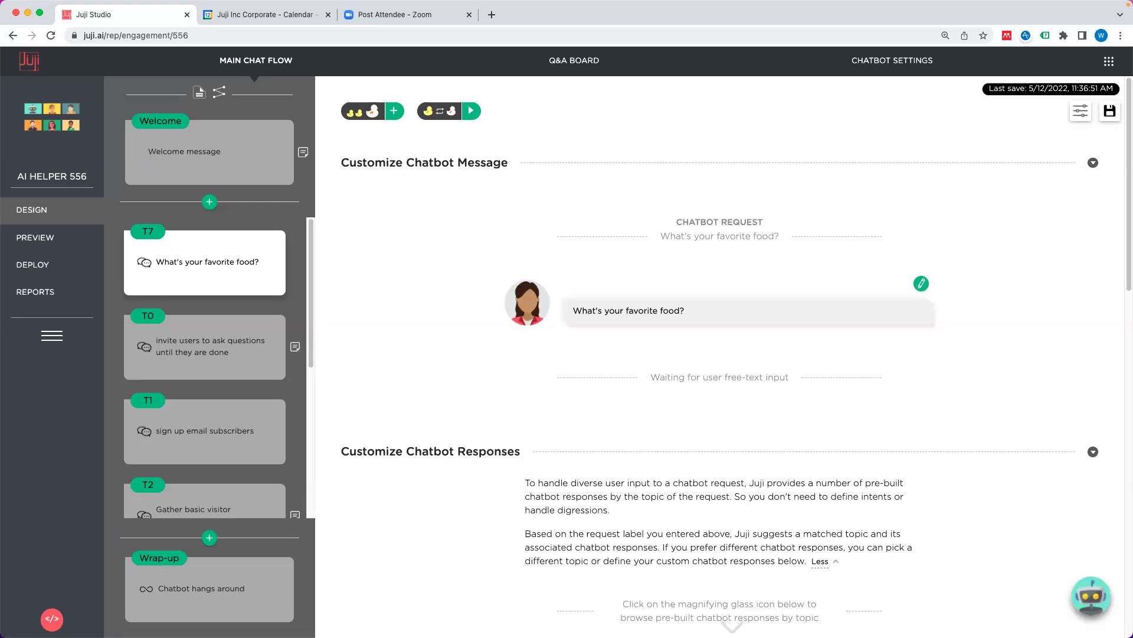
# Step: Look at the topic's pre-built attributes dialog, then close it
pyautogui.scroll(-5, 742, 418)
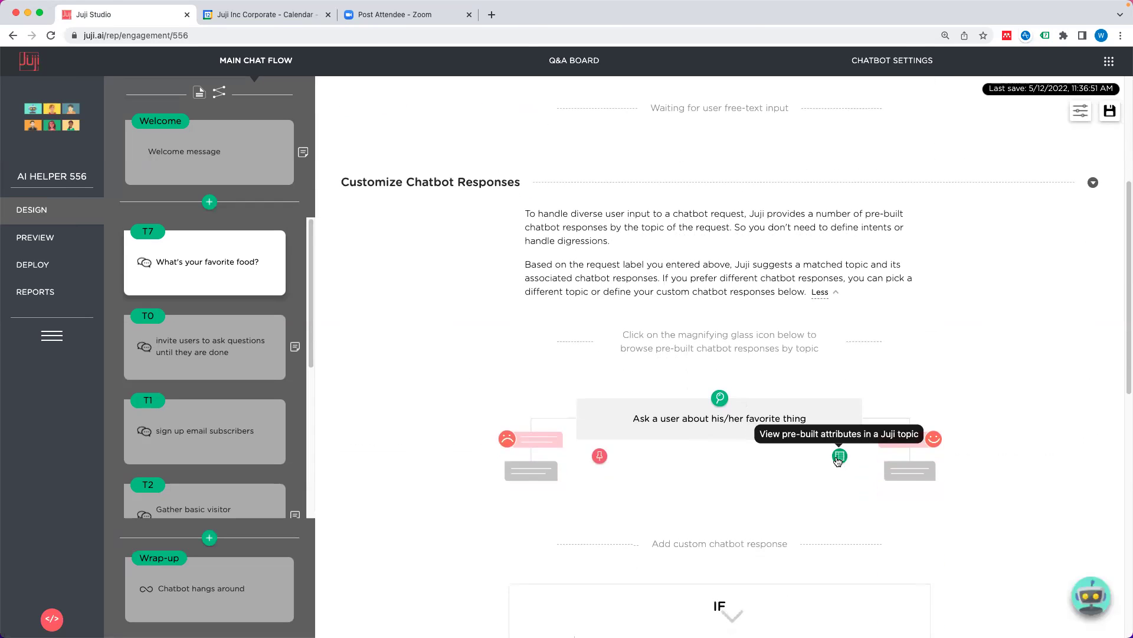
pyautogui.click(839, 456)
pyautogui.click(324, 295)
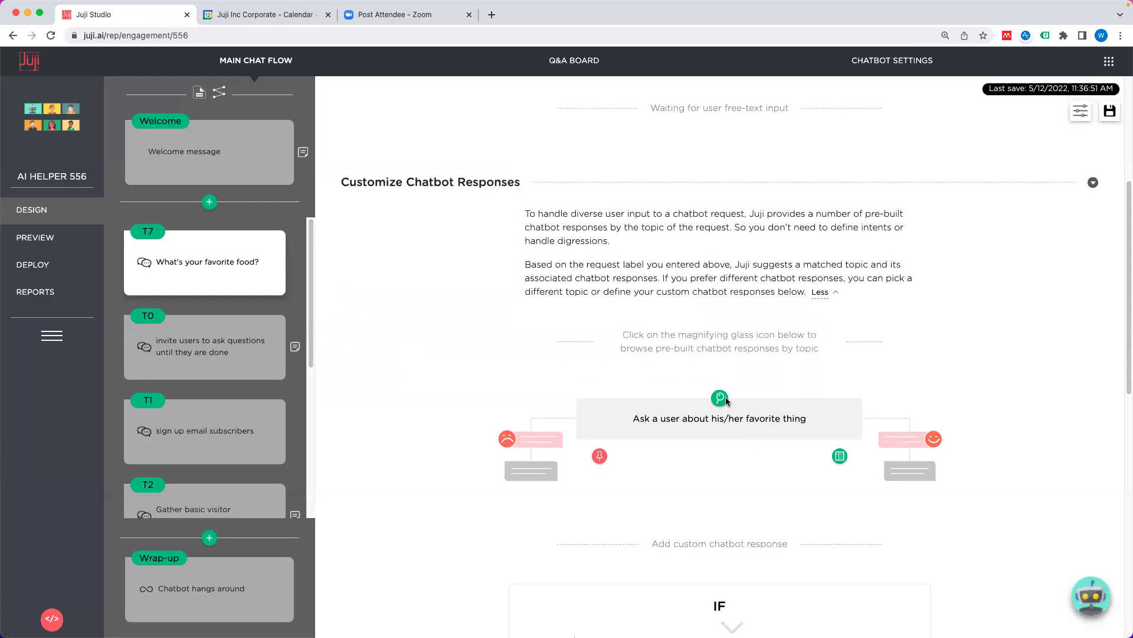
# Step: Search built-in dialogues for 'reserva' and show the reservation dialogue's date, time and party-size attributes
pyautogui.click(720, 399)
pyautogui.click(601, 169)
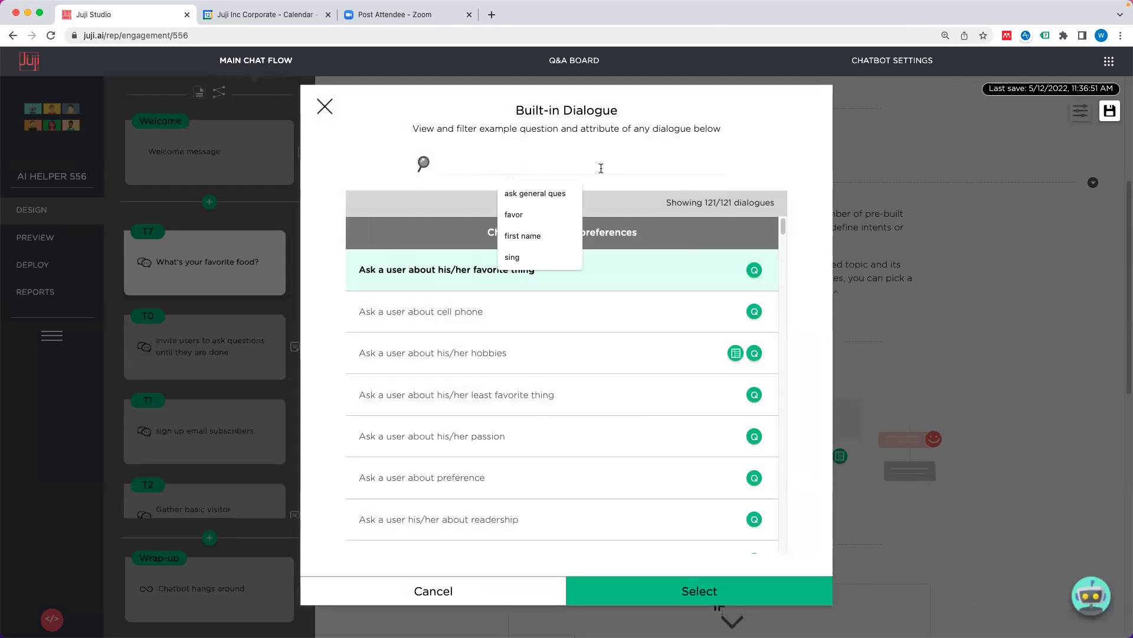
pyautogui.write('reserva')
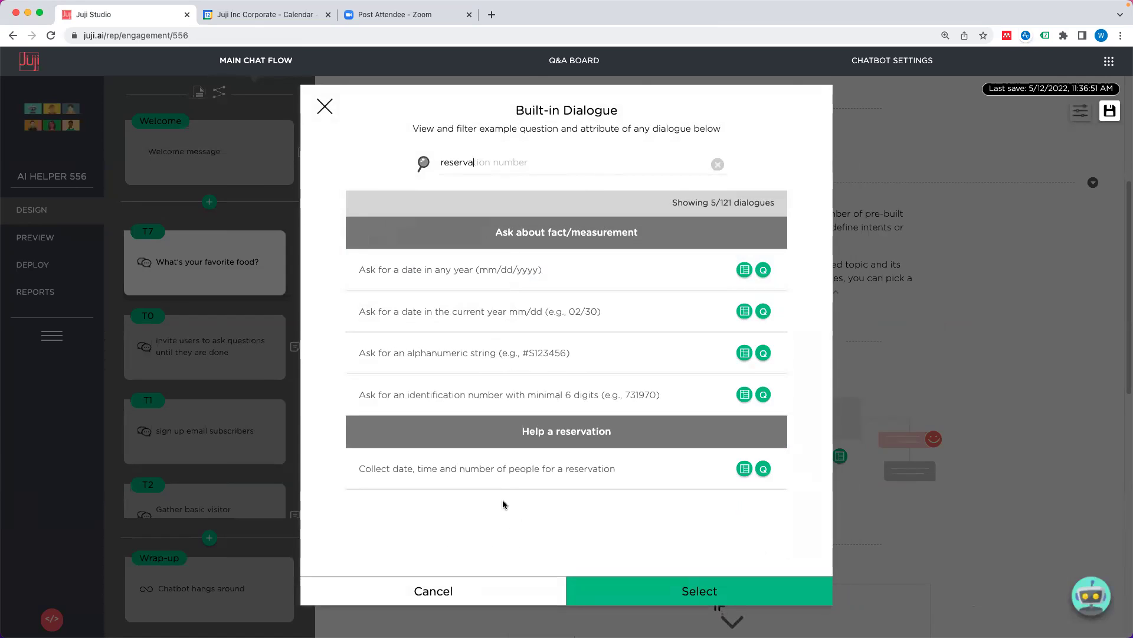
pyautogui.click(501, 471)
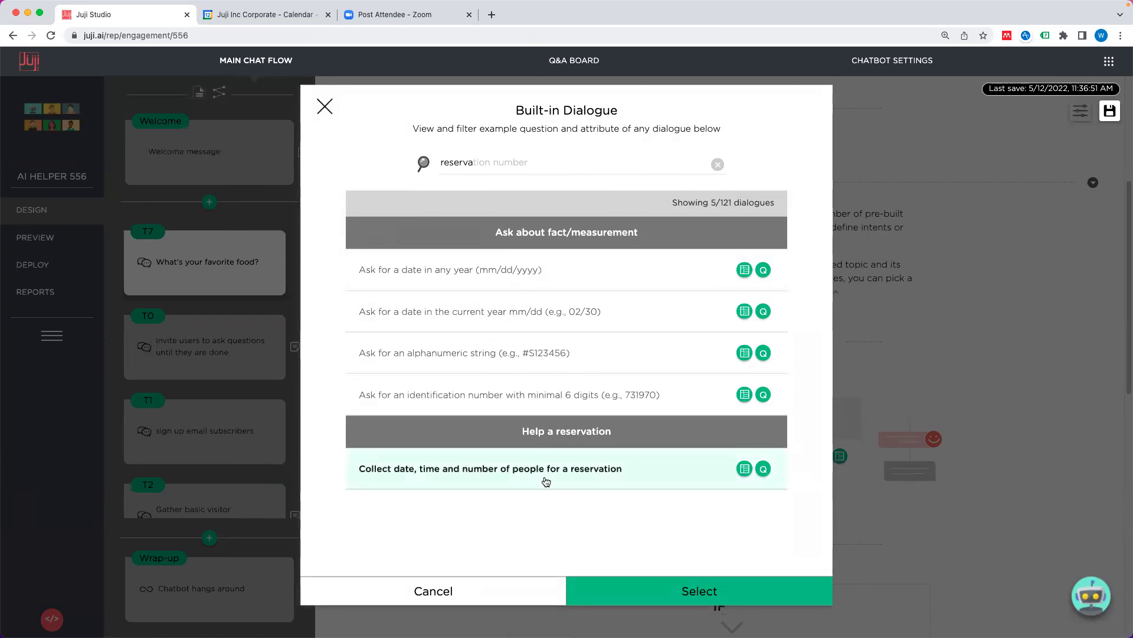
pyautogui.click(742, 471)
pyautogui.scroll(-3, 670, 417)
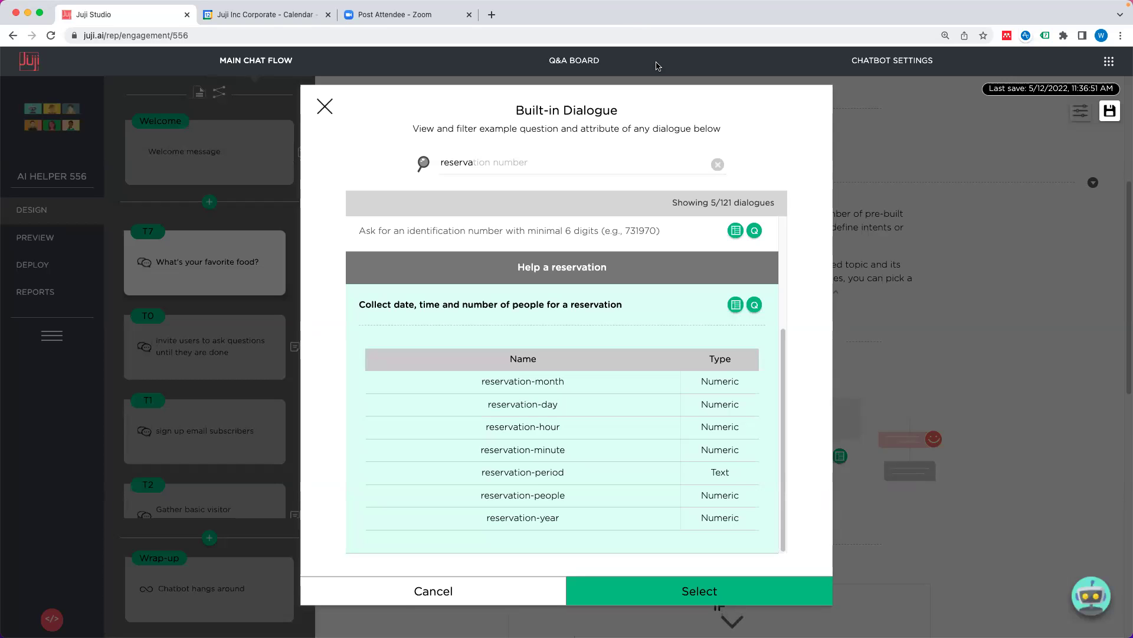
# Step: Close the reservation browser and scroll down to the fish/shrimp custom response card at 90%
pyautogui.click(325, 107)
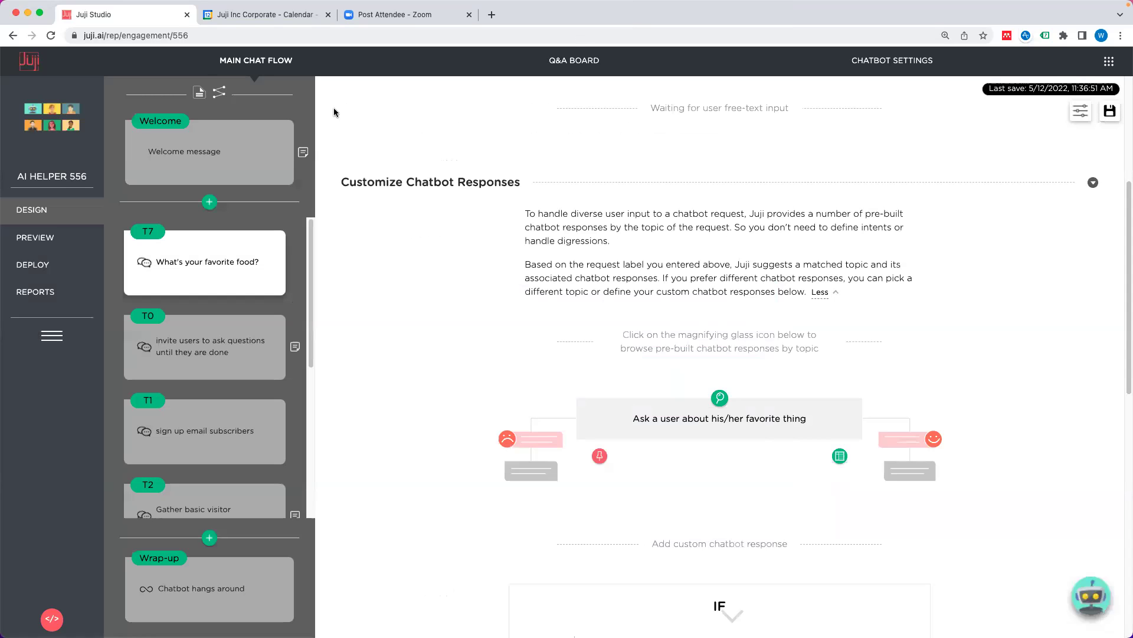
pyautogui.scroll(-1, 726, 392)
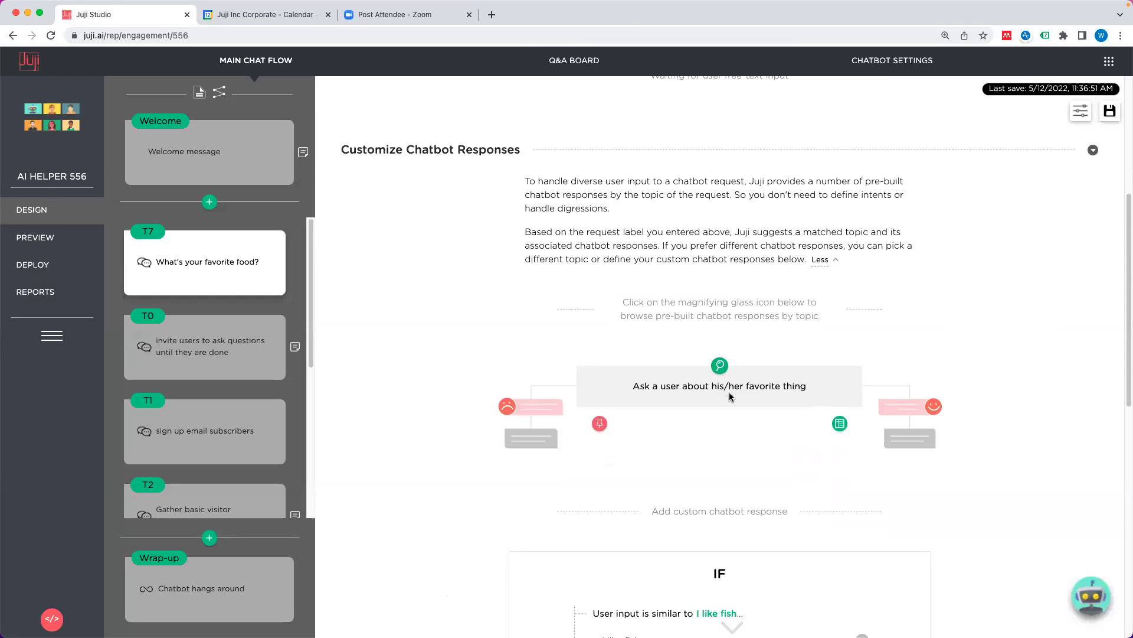
pyautogui.scroll(-5, 746, 401)
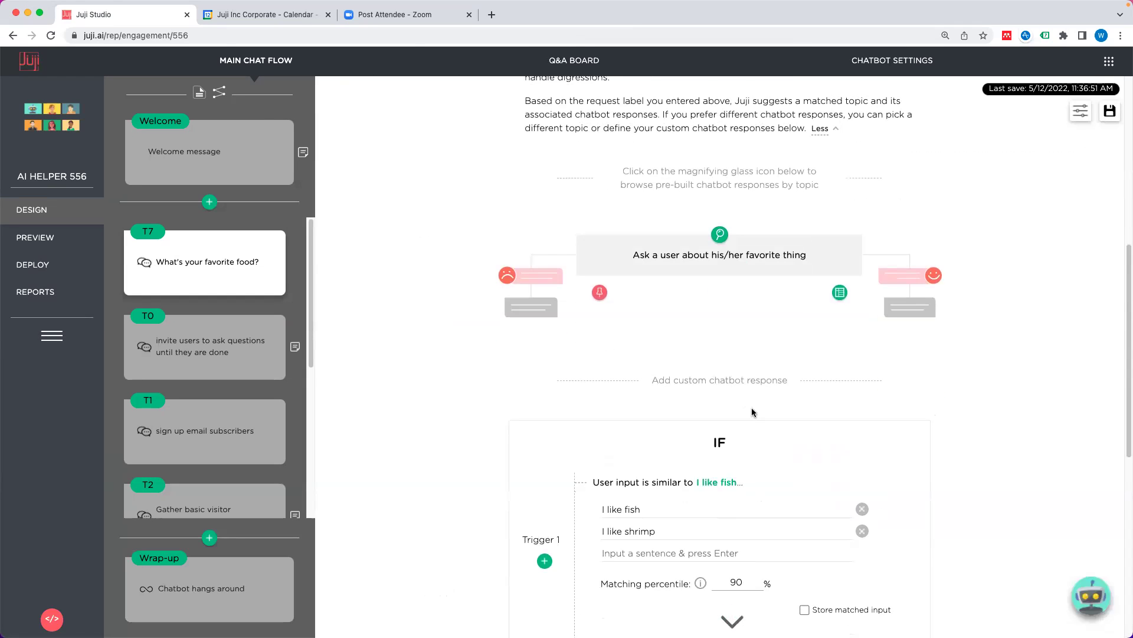
pyautogui.scroll(-3, 837, 451)
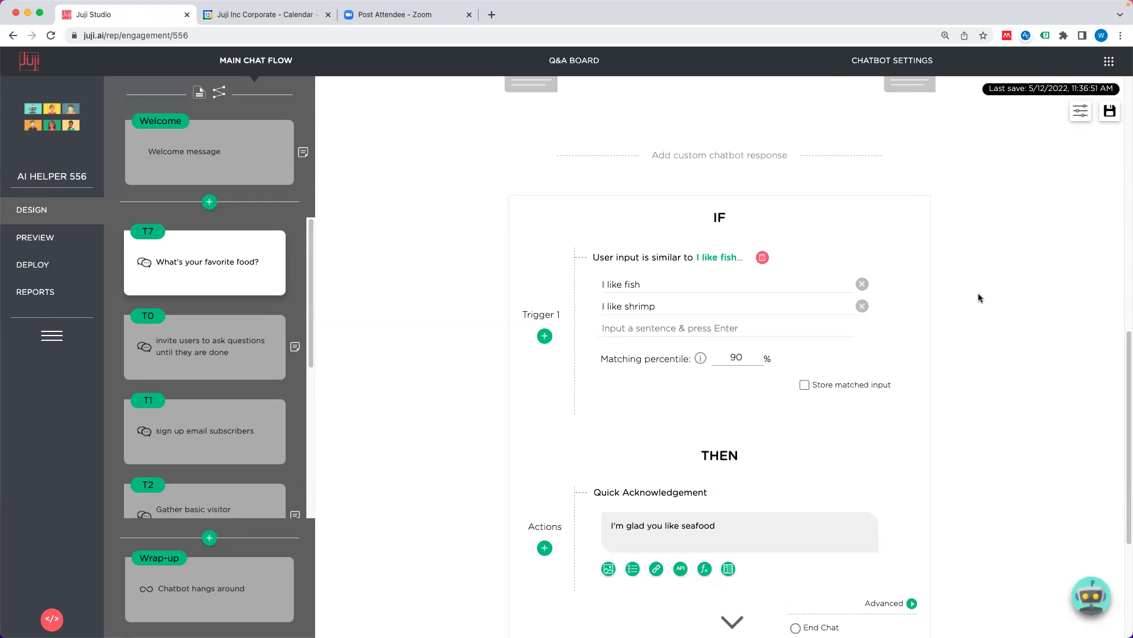
pyautogui.moveTo(632, 202)
pyautogui.moveTo(222, 281)
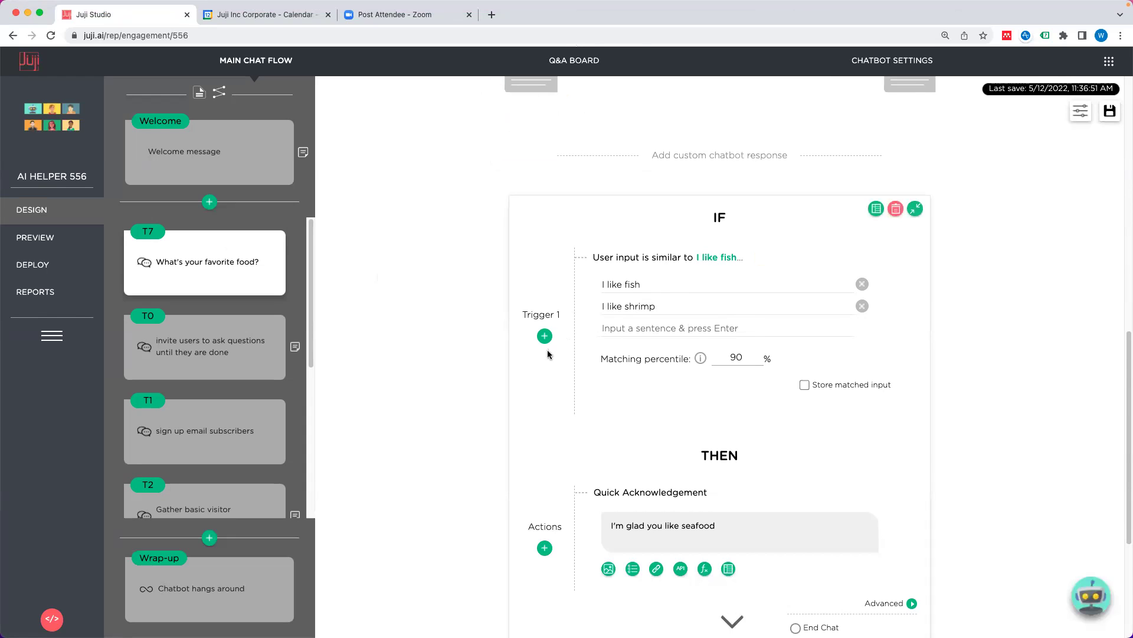
pyautogui.scroll(-3, 549, 353)
pyautogui.scroll(5, 549, 353)
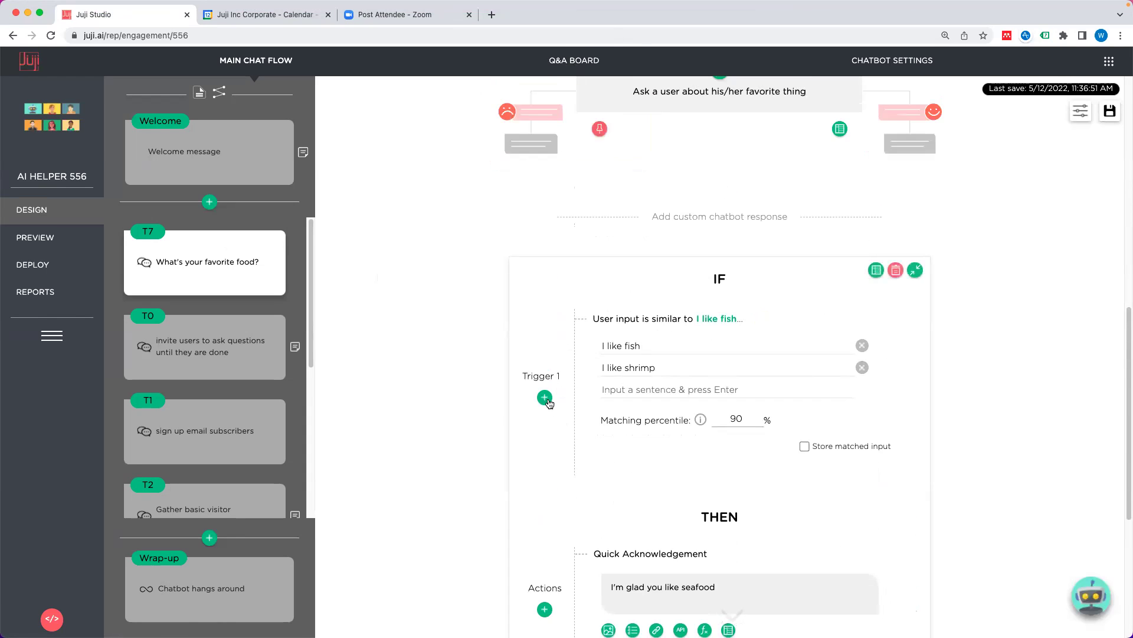
# Step: Add 'user my cell number' as a new sentence under Trigger 1
pyautogui.click(656, 387)
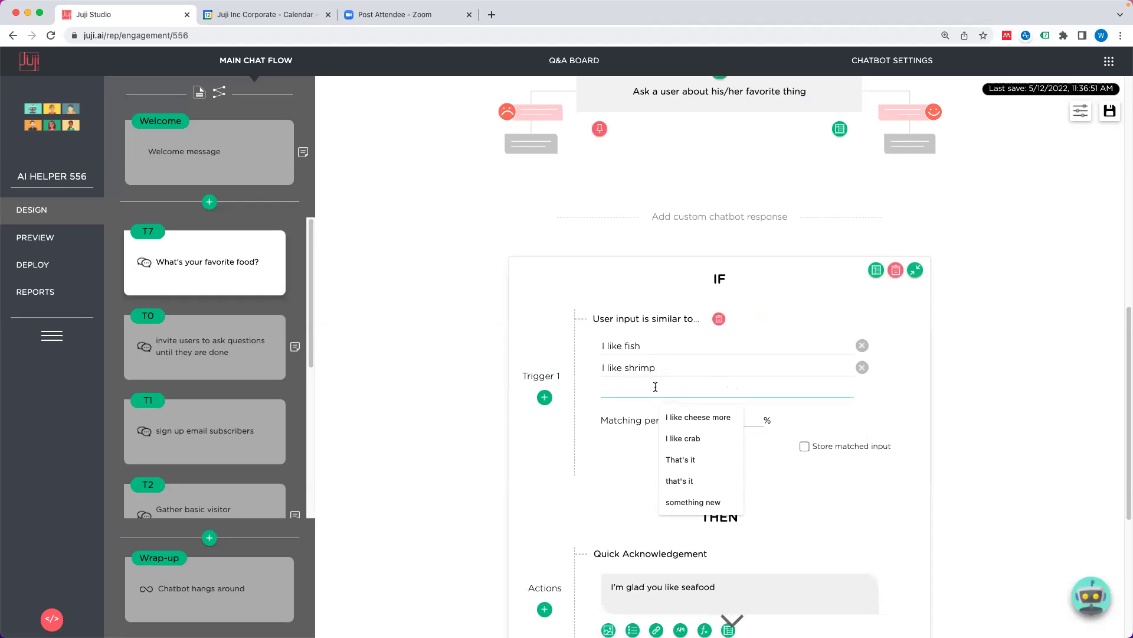
pyautogui.write('user my cell n')
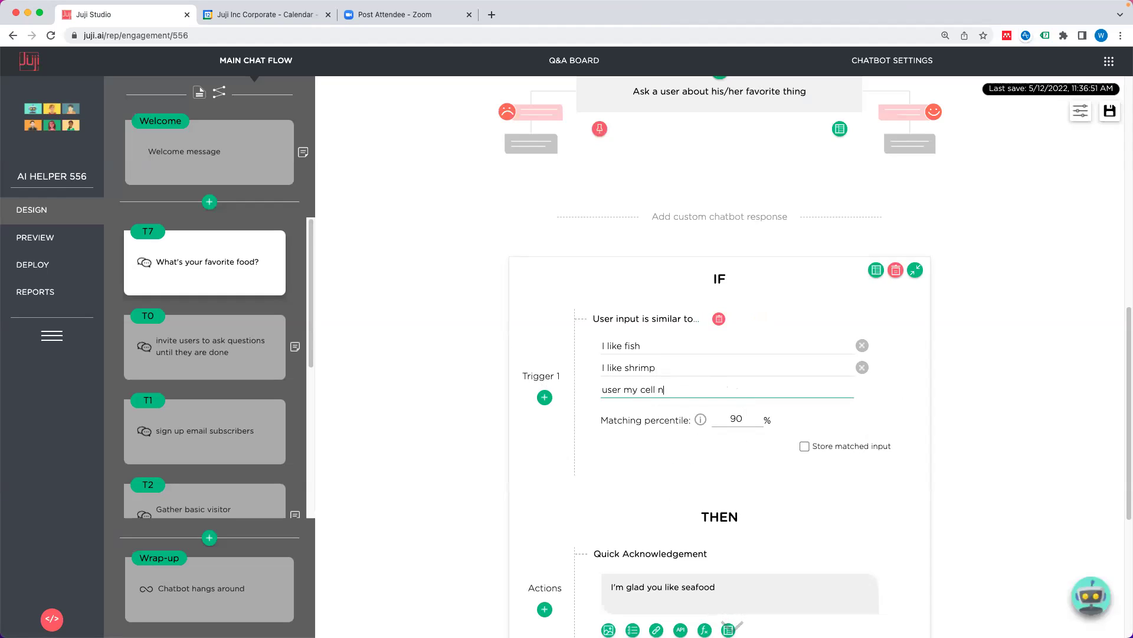
pyautogui.write('umber')
pyautogui.press('Return')
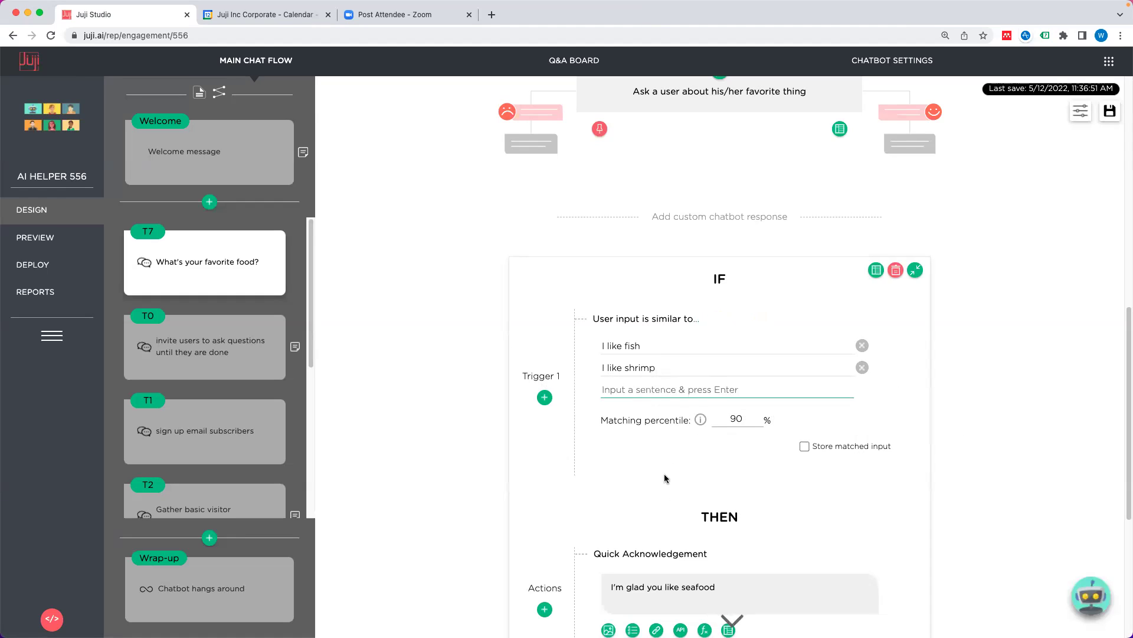
# Step: Select the acknowledgement message and browse the functions list without inserting anything
pyautogui.scroll(-2, 696, 478)
pyautogui.click(727, 538)
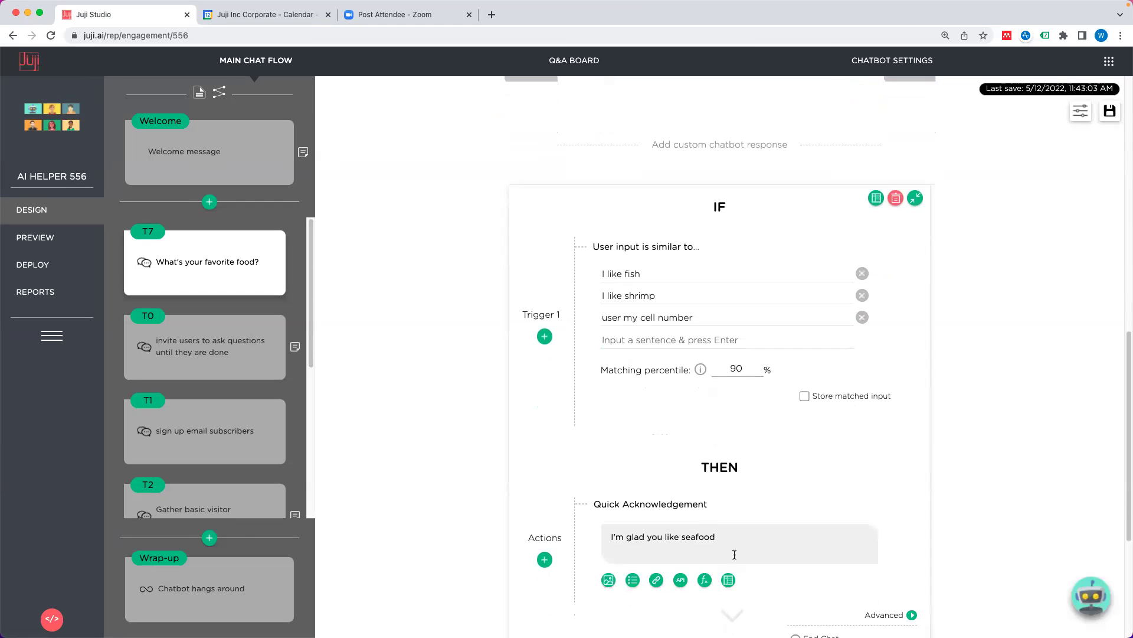
pyautogui.tripleClick(729, 538)
pyautogui.scroll(-2, 732, 540)
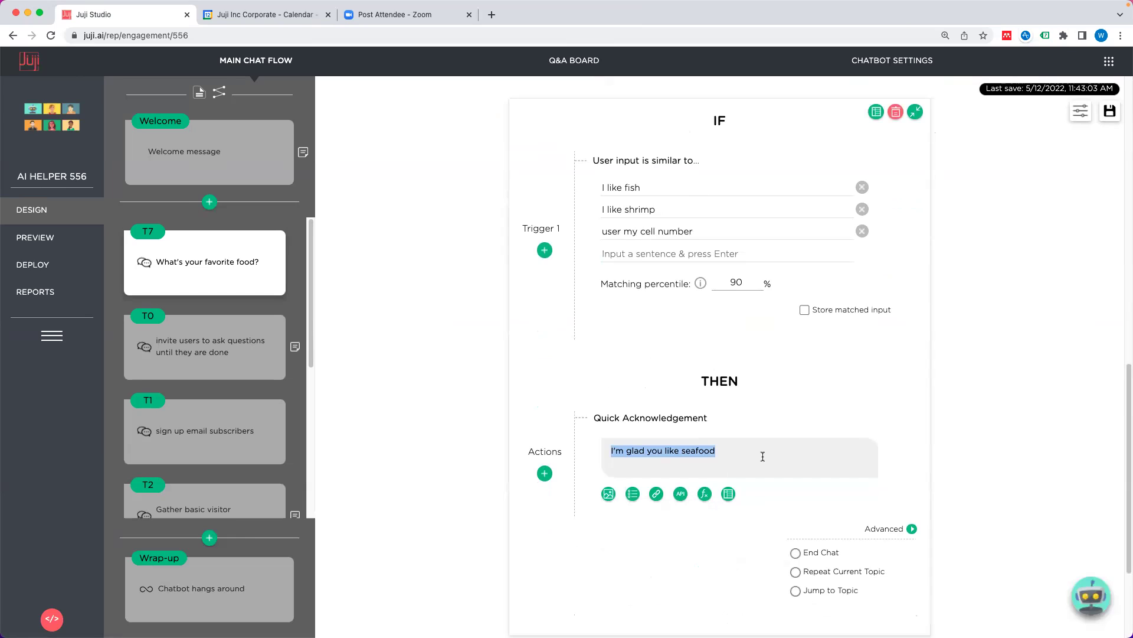
pyautogui.click(704, 493)
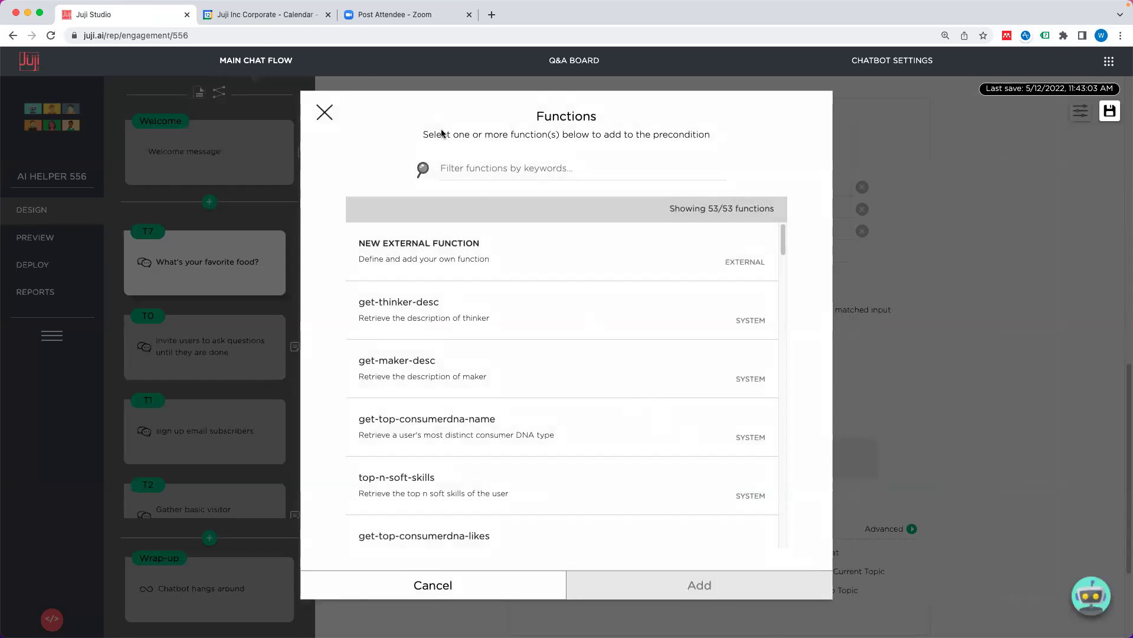
pyautogui.click(325, 113)
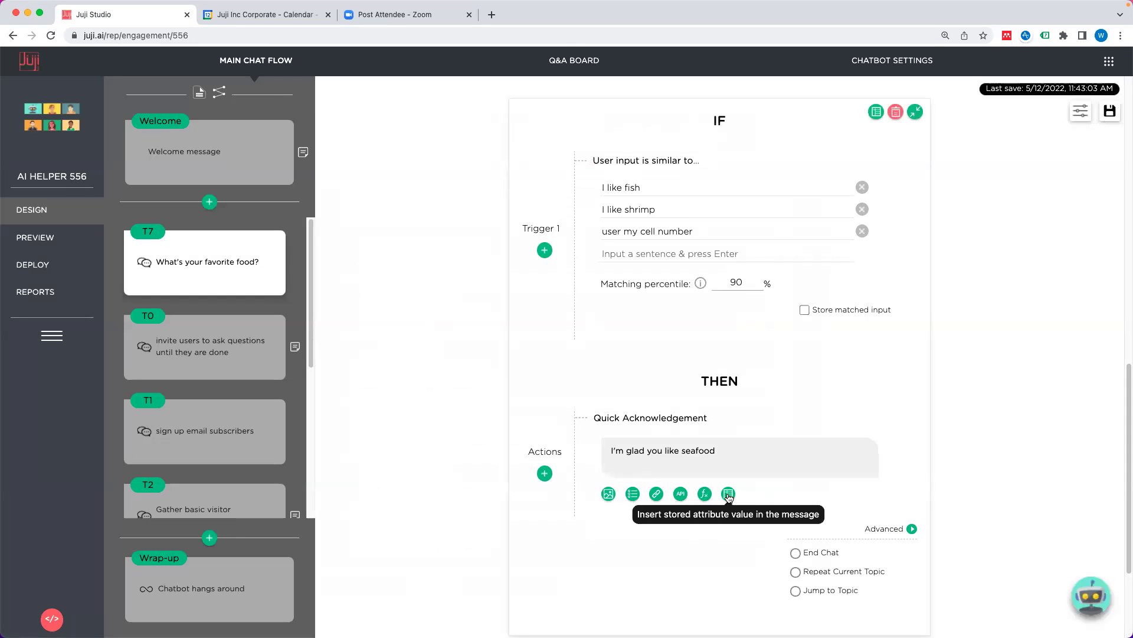
pyautogui.click(728, 494)
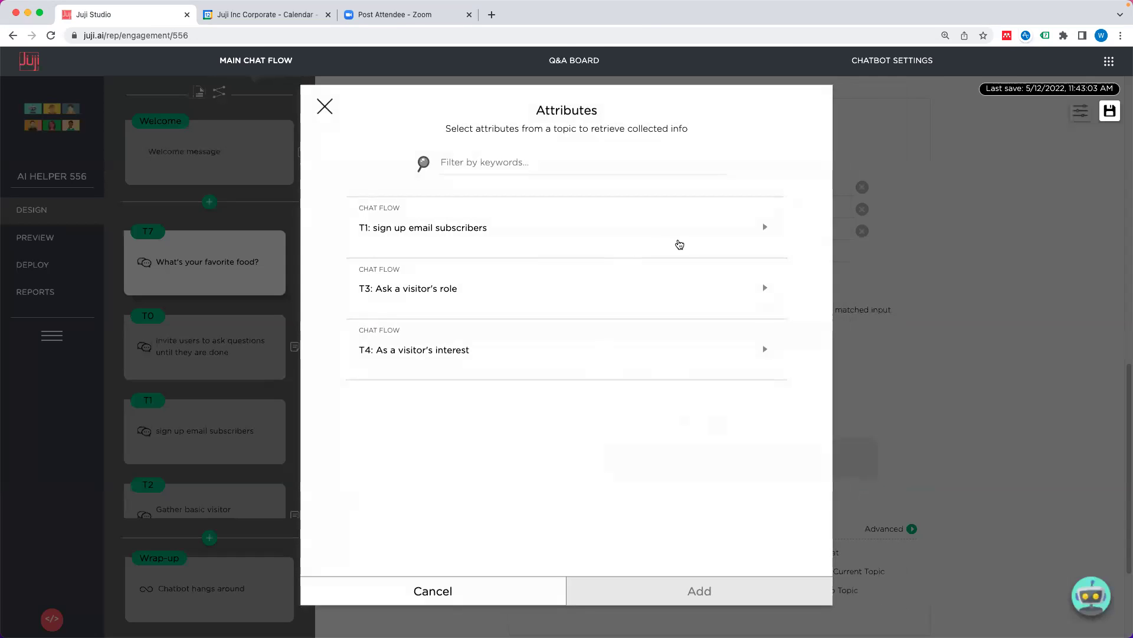
pyautogui.click(764, 229)
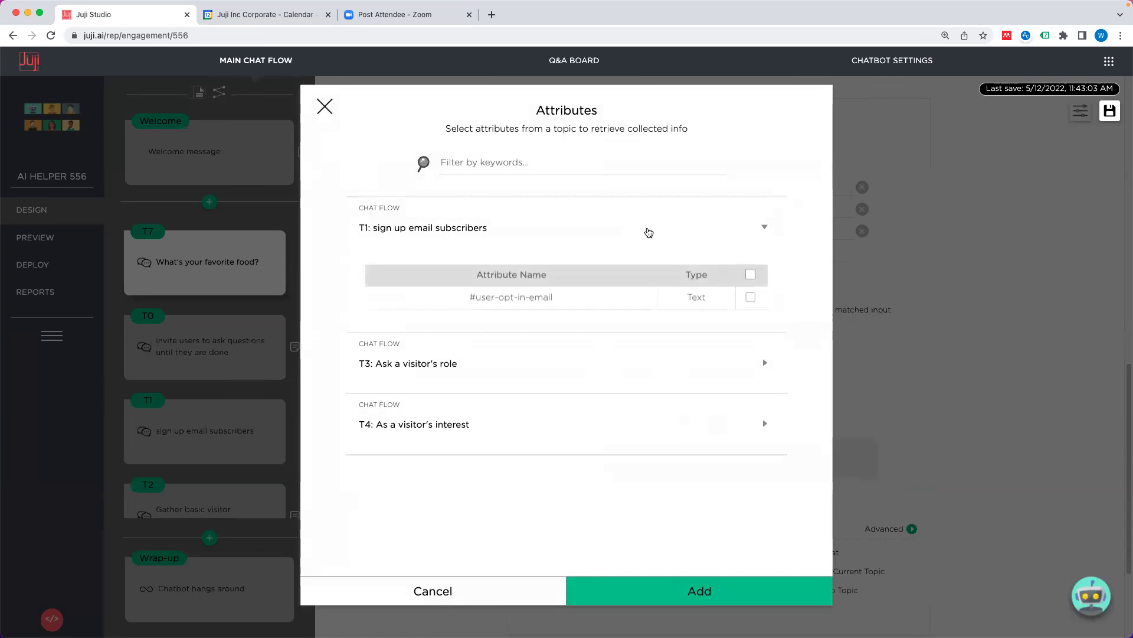
pyautogui.click(753, 234)
pyautogui.click(325, 106)
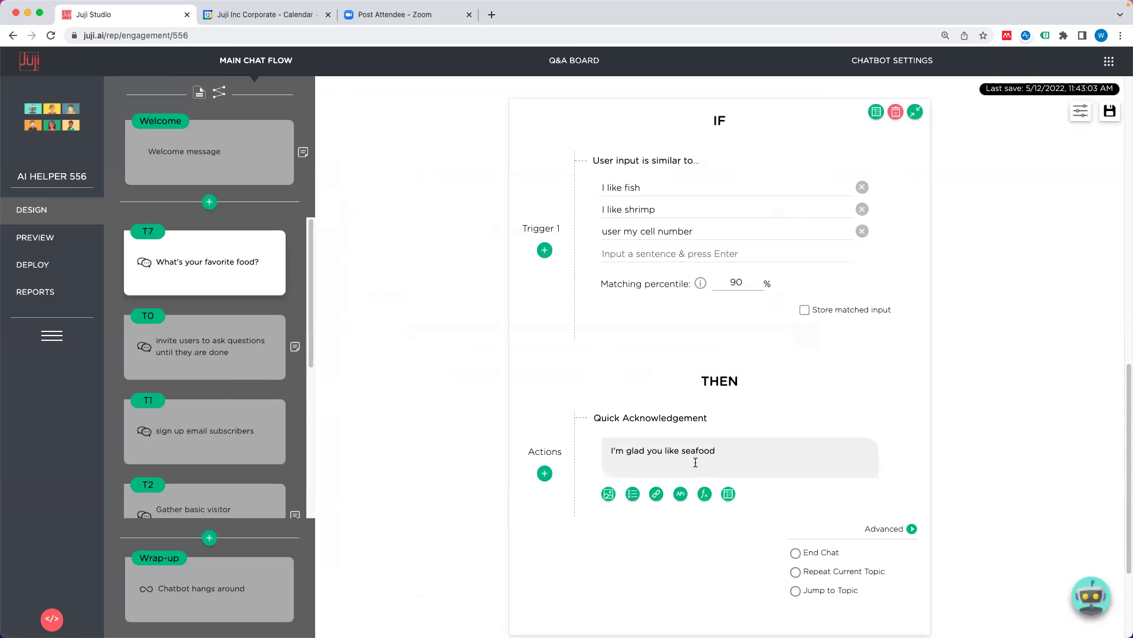
# Step: Preview the available action types, then expand Customize Chatbot Actions to show Pre-Action and Post-Action areas
pyautogui.click(544, 473)
pyautogui.moveTo(570, 510)
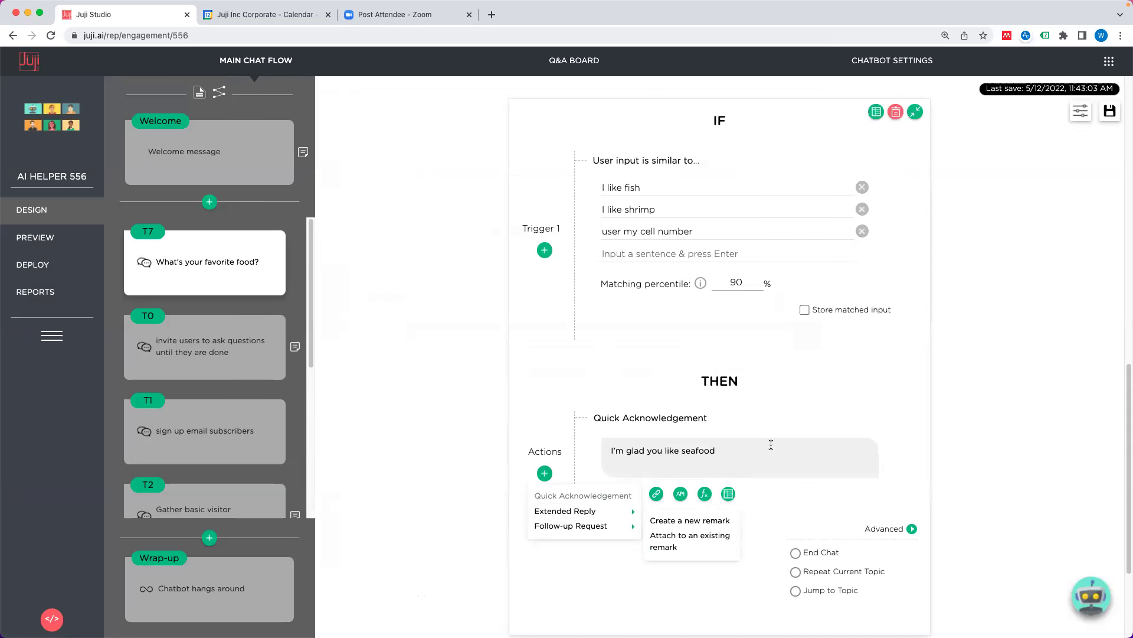
pyautogui.scroll(-3, 767, 460)
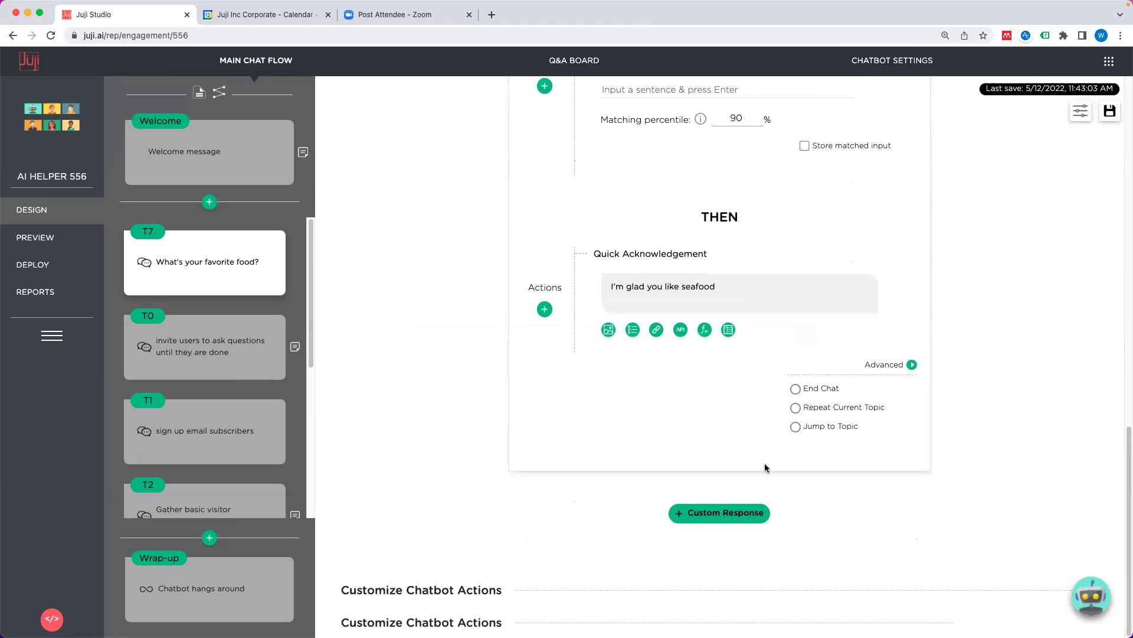
pyautogui.click(426, 590)
pyautogui.scroll(-3, 640, 559)
pyautogui.scroll(-3, 619, 519)
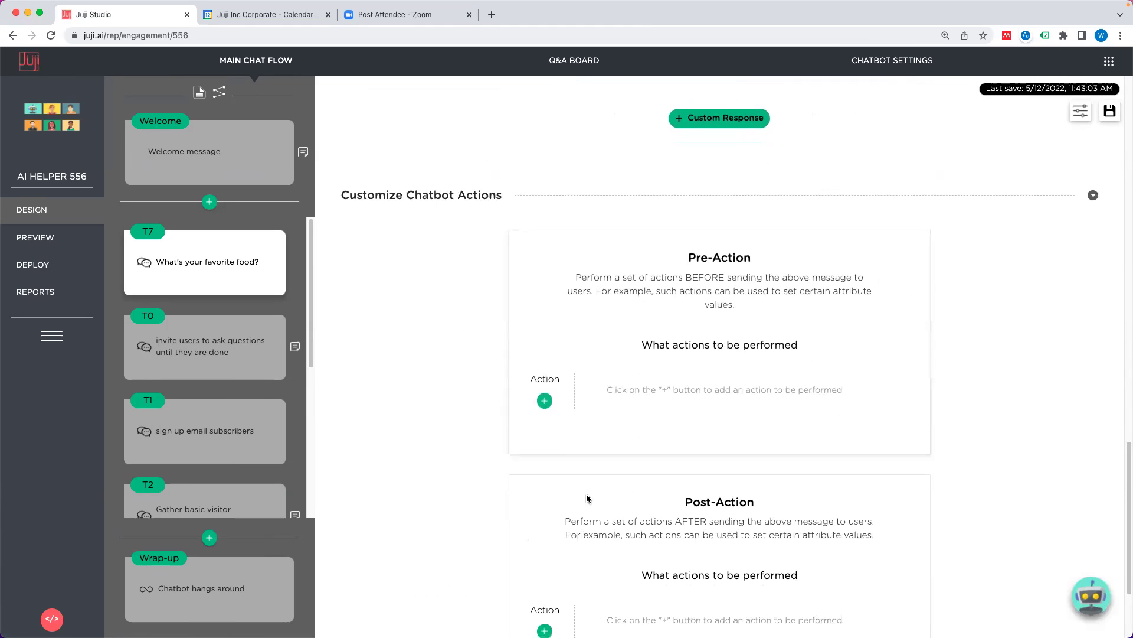
pyautogui.scroll(2, 612, 415)
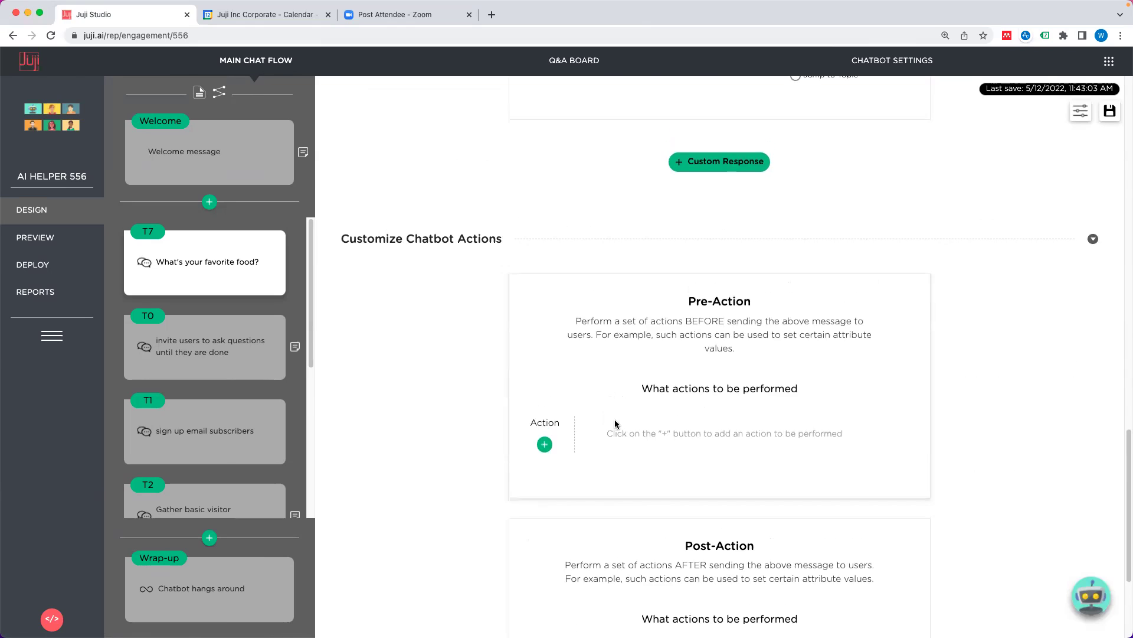
pyautogui.scroll(5, 721, 309)
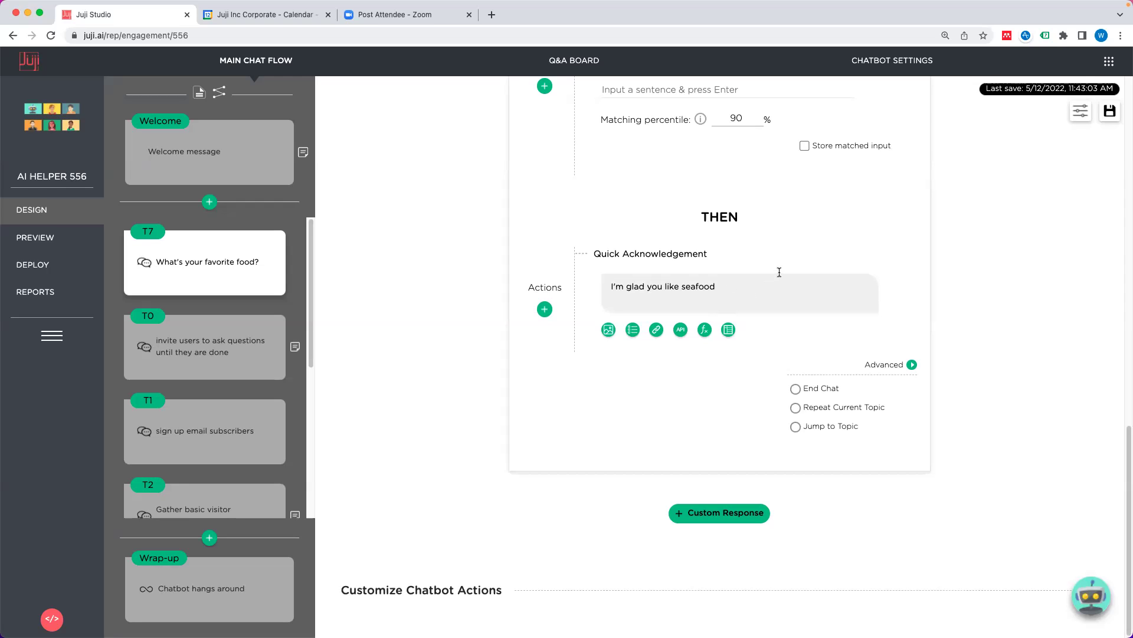
pyautogui.scroll(3, 1011, 392)
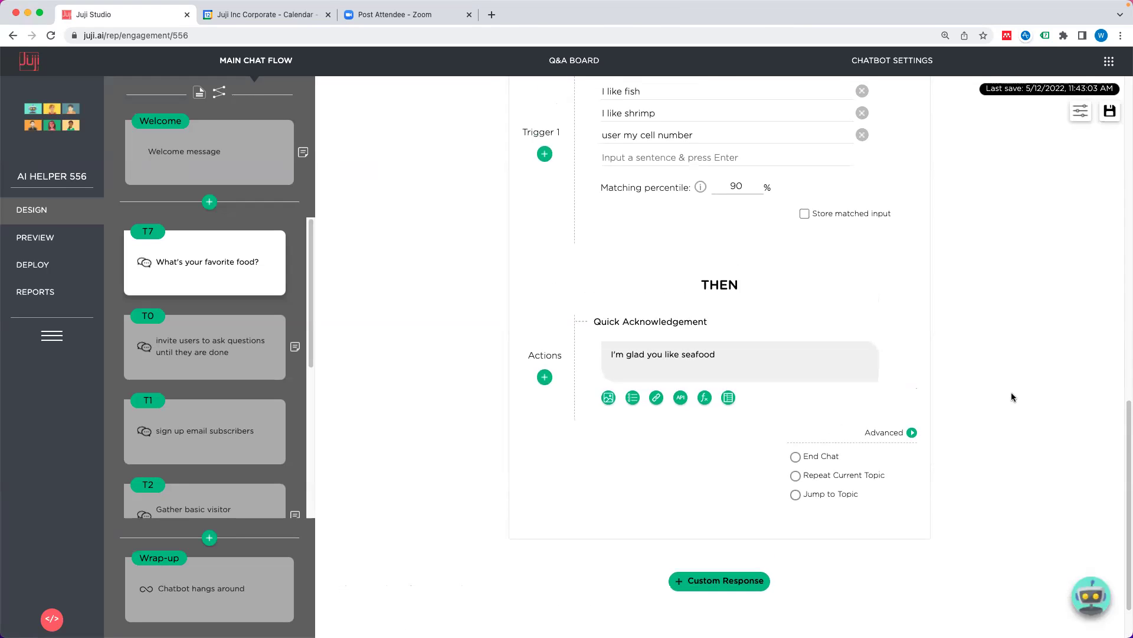
pyautogui.scroll(1, 968, 389)
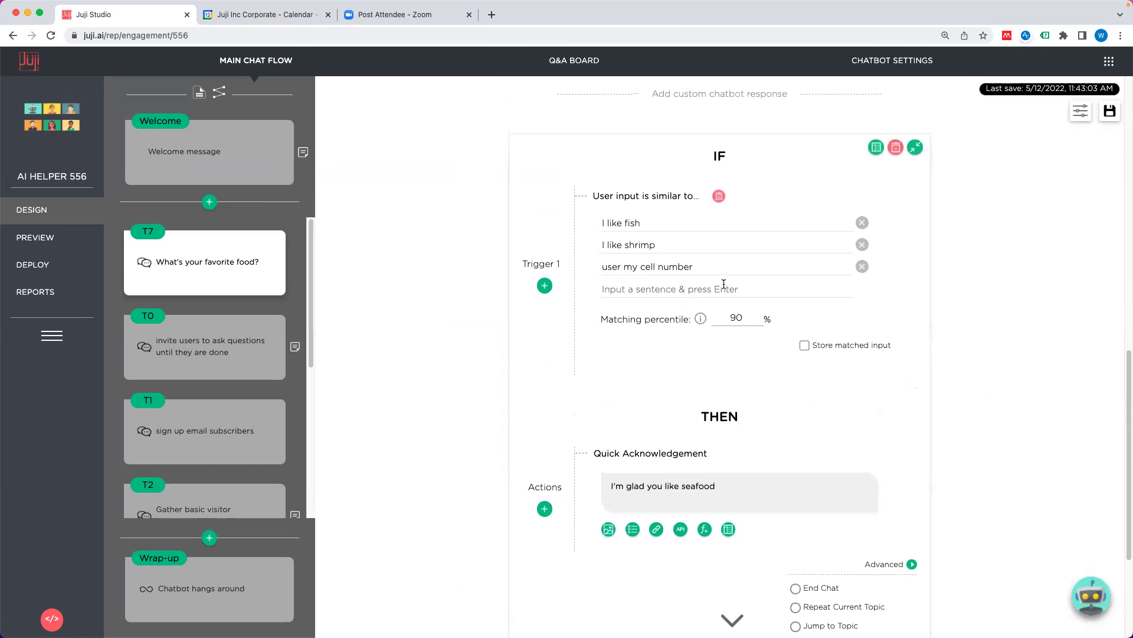
# Step: Delete the 'user my cell number' trigger and open the functions list from the acknowledgement
pyautogui.click(862, 266)
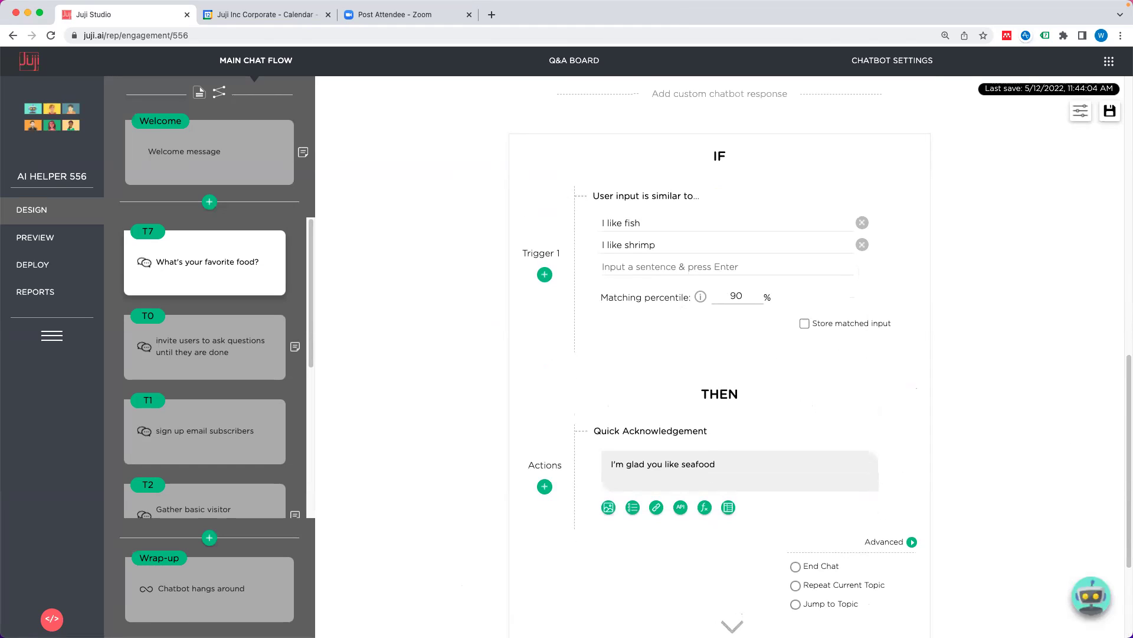
pyautogui.click(770, 471)
pyautogui.click(705, 508)
# Step: Filter functions for 'email' and add the email-from-juji function
pyautogui.click(597, 174)
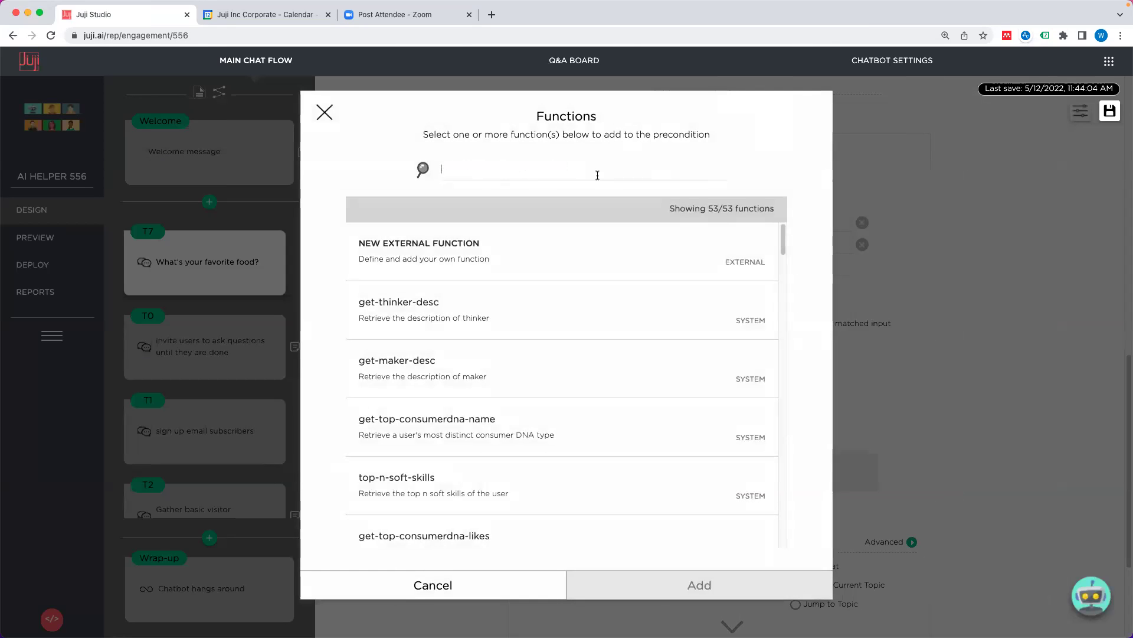
pyautogui.write('email')
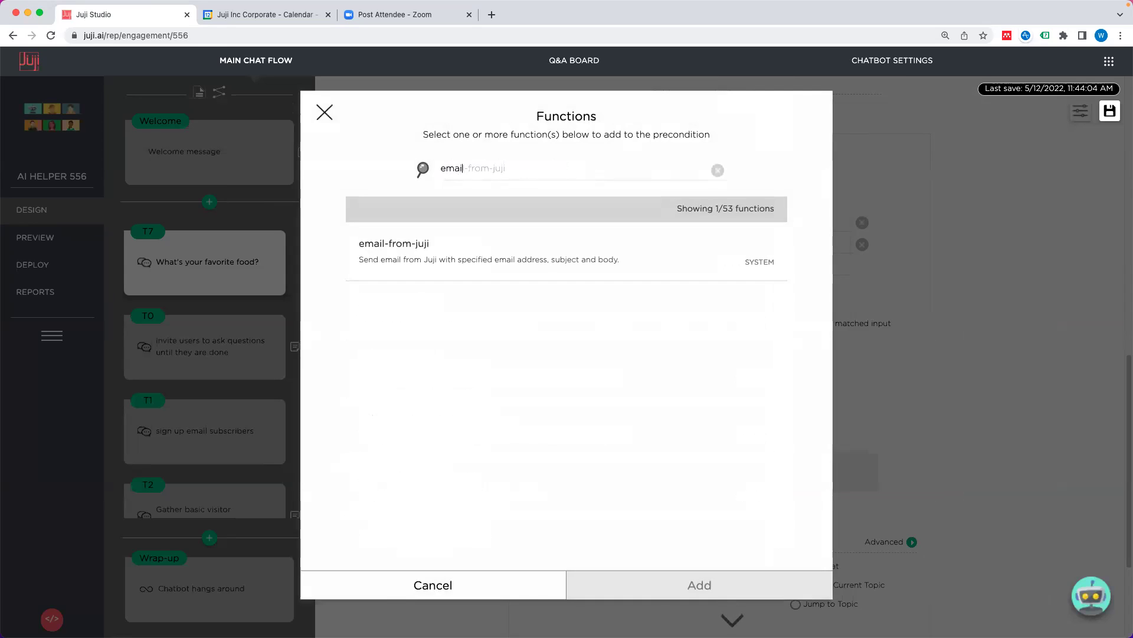
pyautogui.click(507, 254)
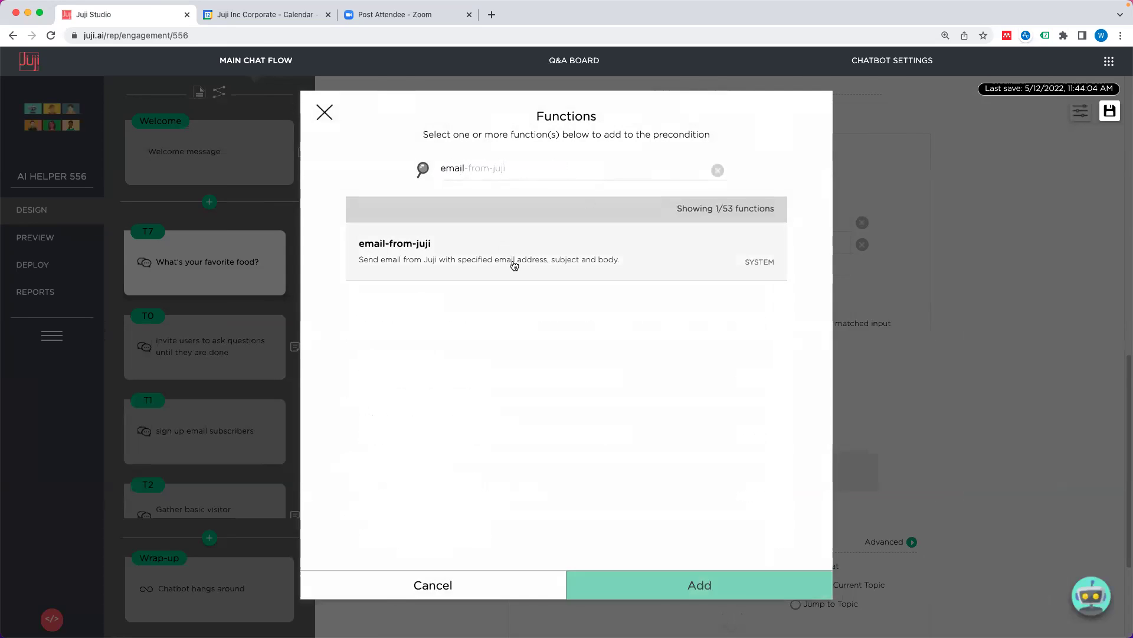
pyautogui.click(689, 586)
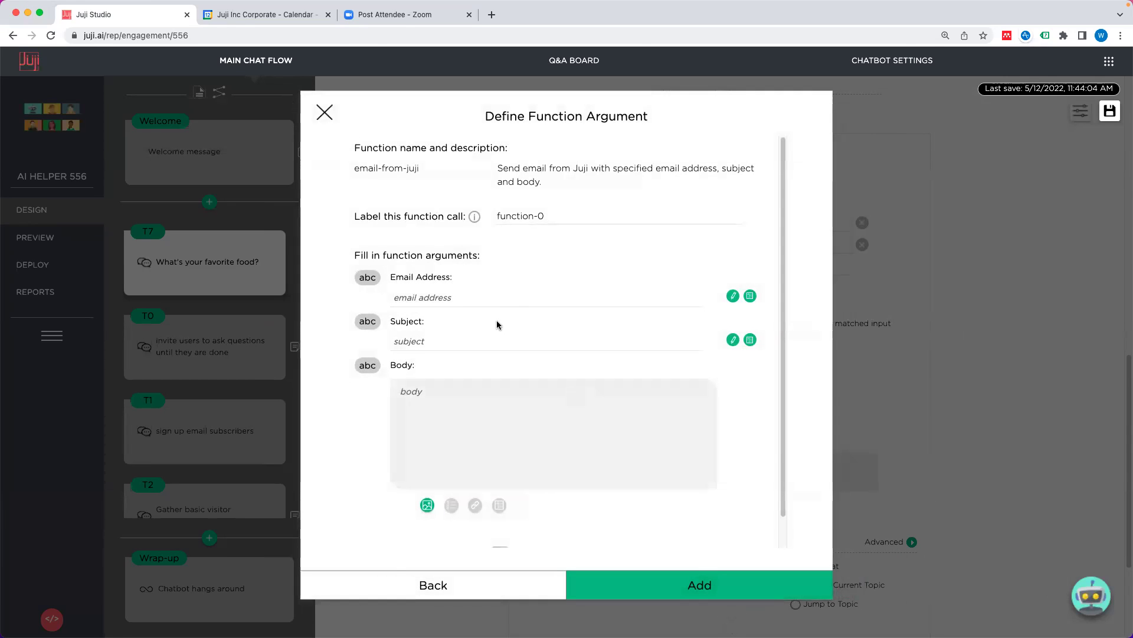
# Step: Set the Email Address argument to T1's #user-opt-in-email attribute
pyautogui.scroll(-1, 501, 327)
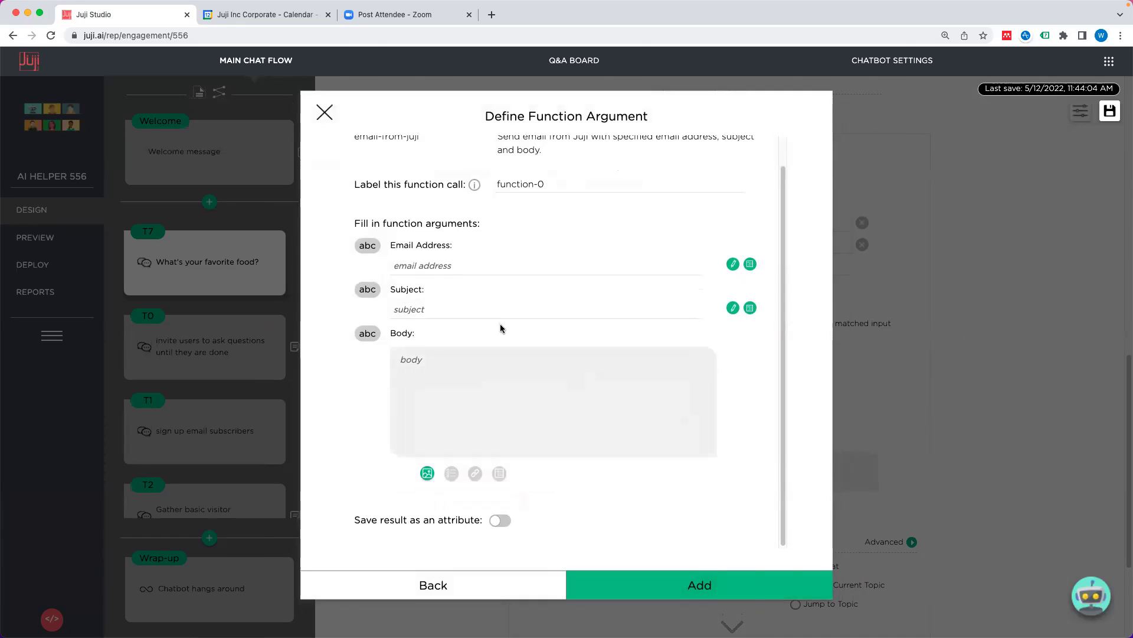
pyautogui.scroll(1, 479, 290)
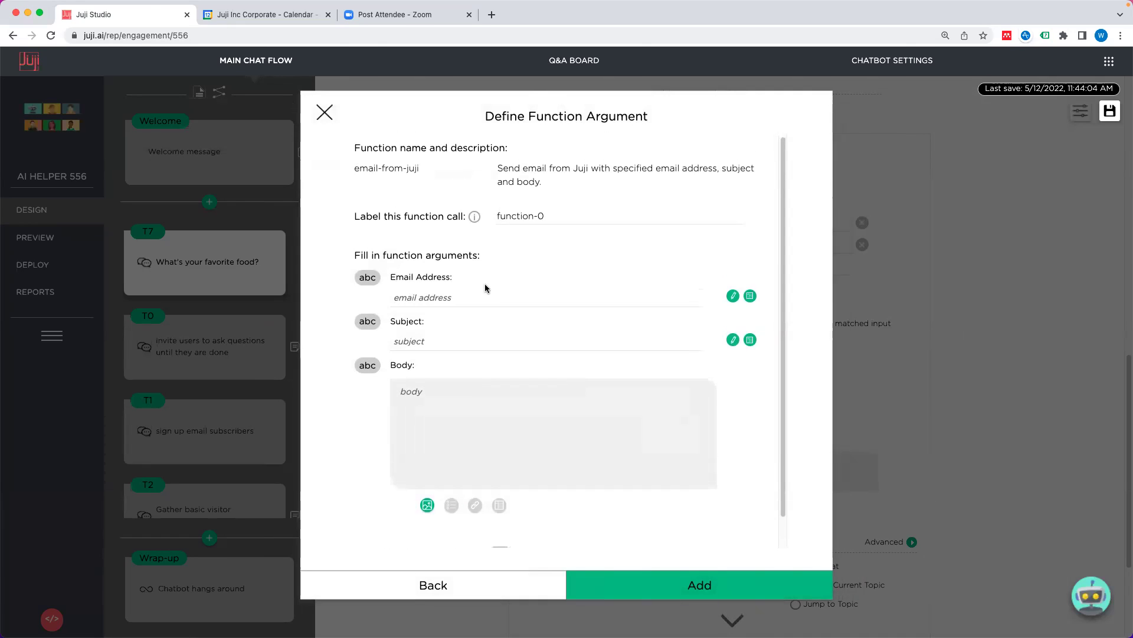
pyautogui.click(432, 300)
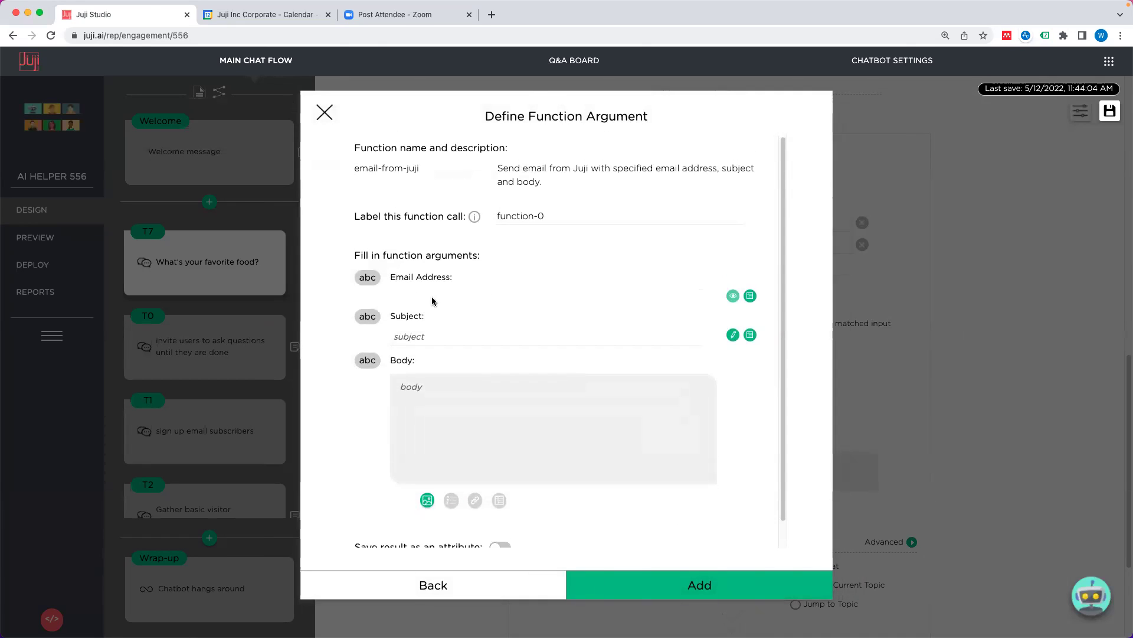
pyautogui.click(749, 297)
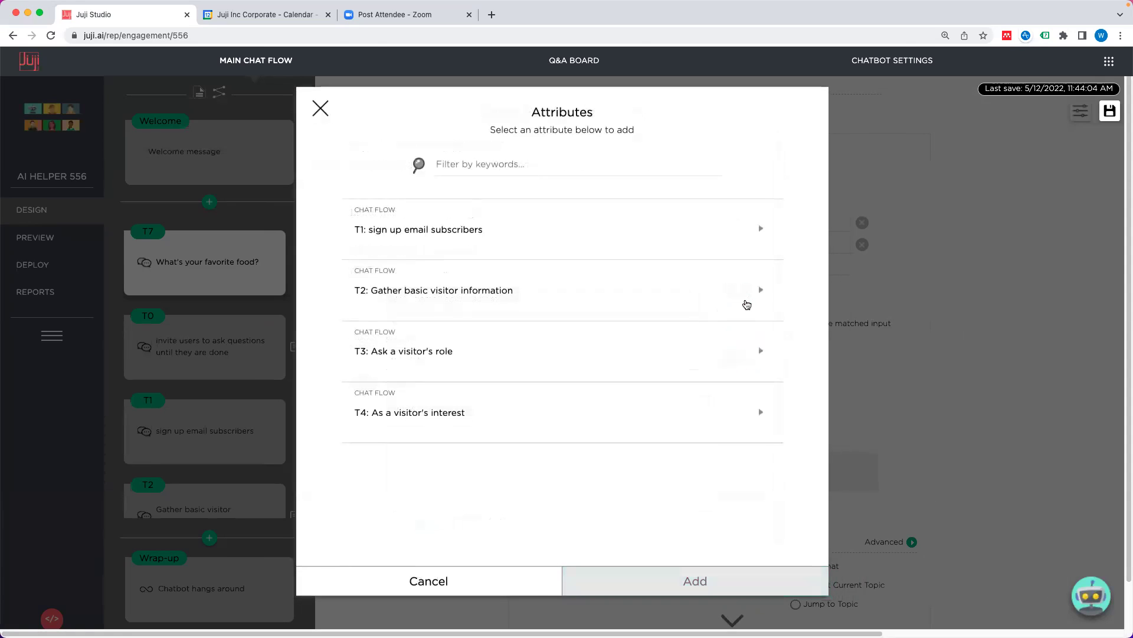
pyautogui.click(470, 235)
pyautogui.click(746, 299)
pyautogui.click(700, 587)
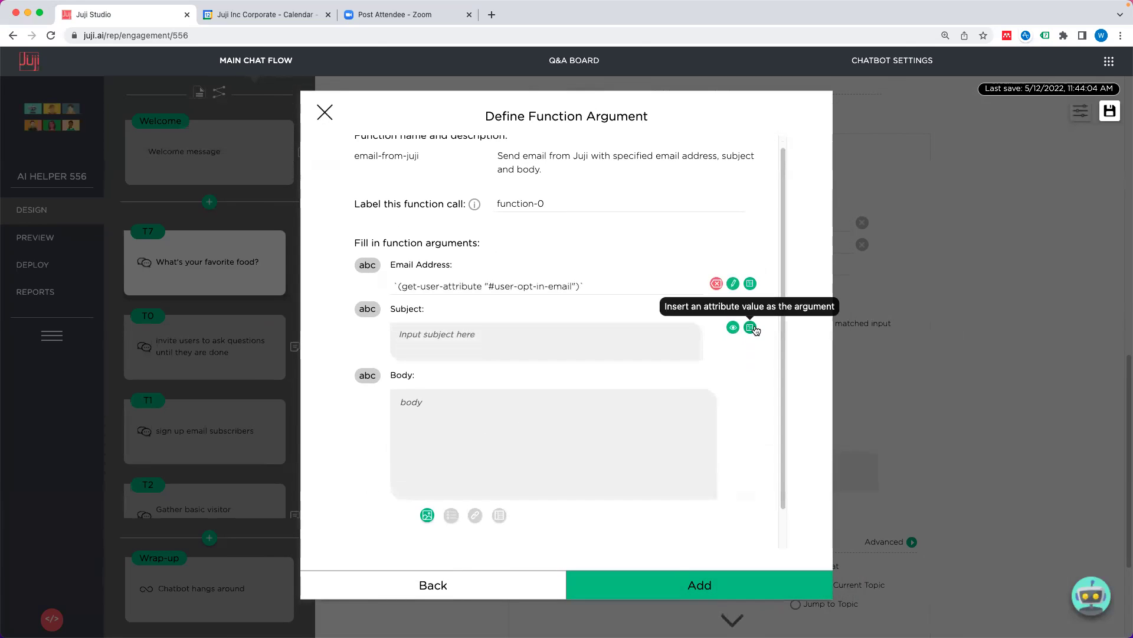
# Step: Check the Subject argument's attribute picker and field, leaving Subject and Body empty
pyautogui.click(750, 328)
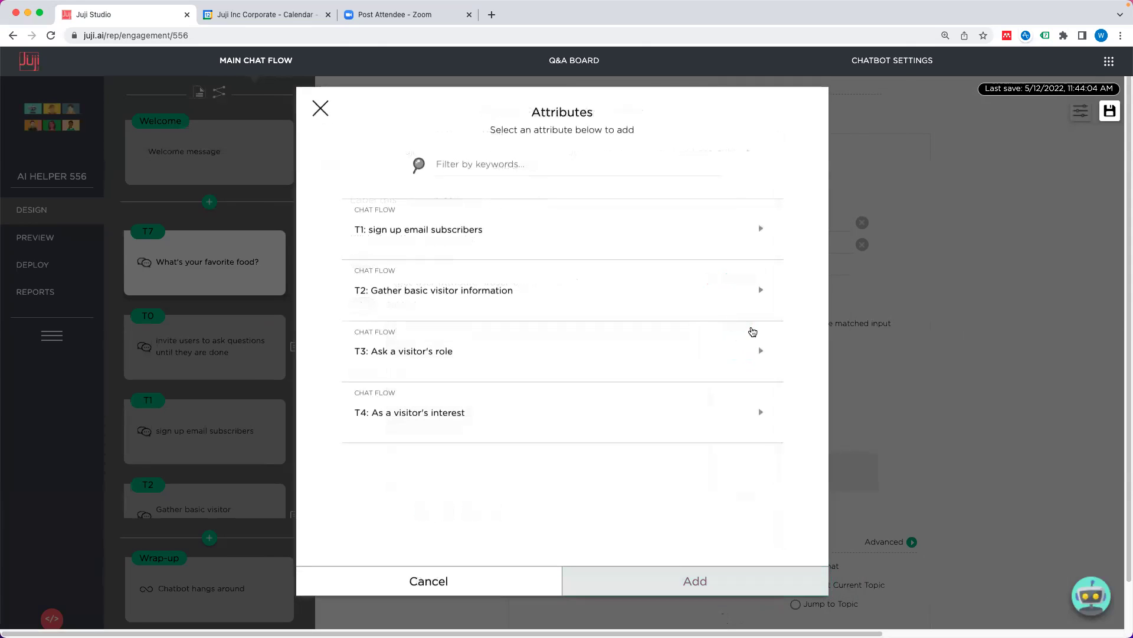
pyautogui.click(466, 581)
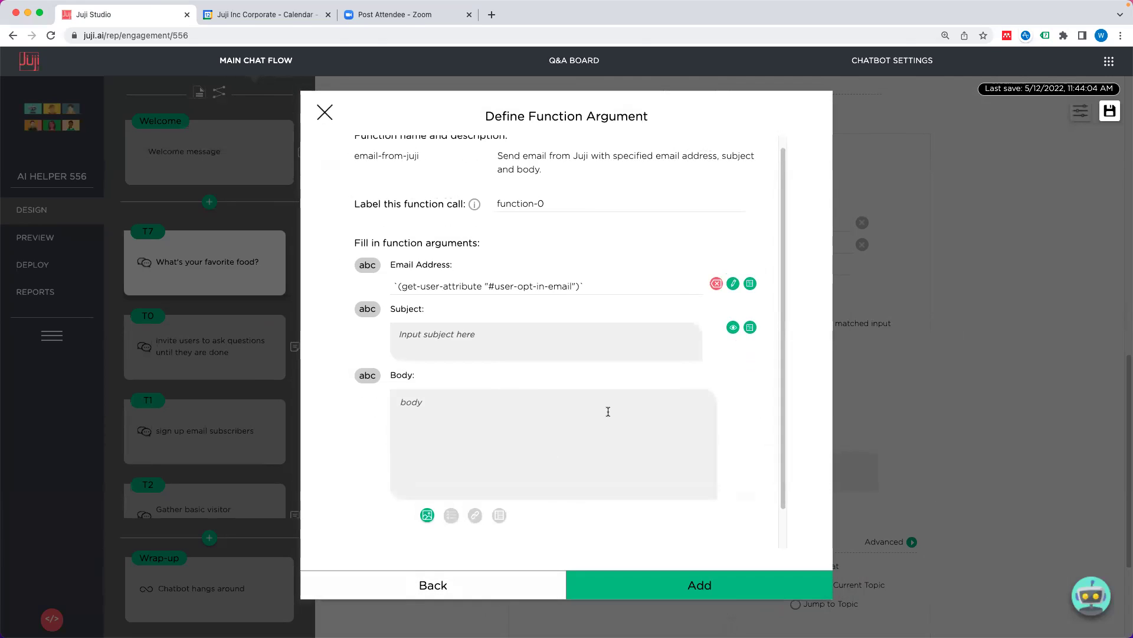
pyautogui.scroll(-2, 600, 428)
pyautogui.scroll(2, 600, 428)
pyautogui.scroll(1, 599, 427)
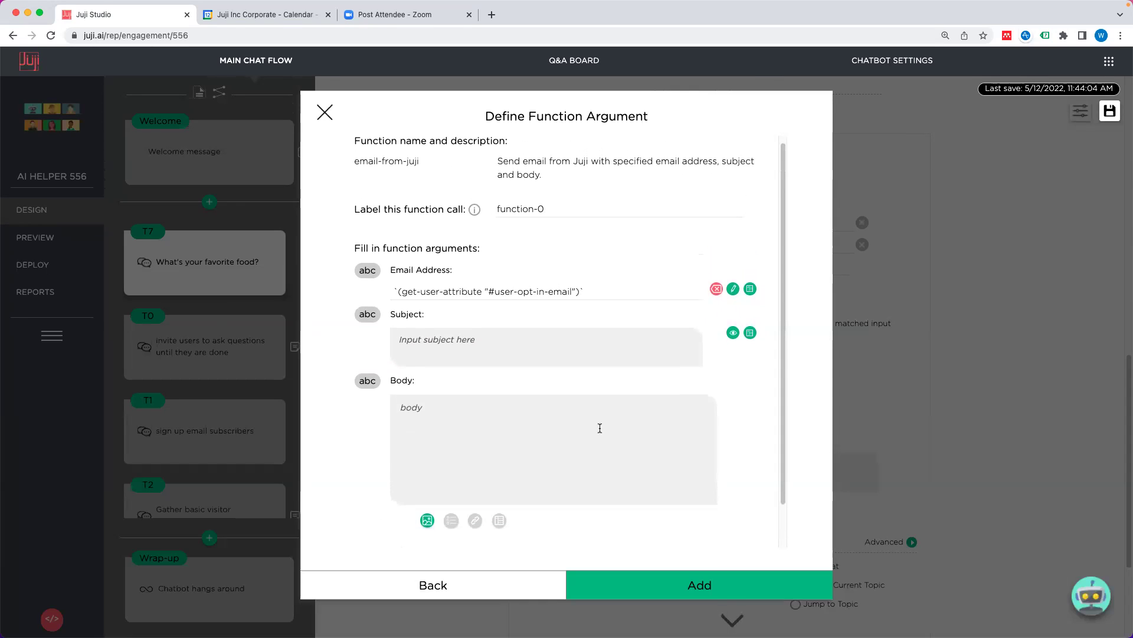
pyautogui.click(593, 356)
pyautogui.scroll(-1, 549, 423)
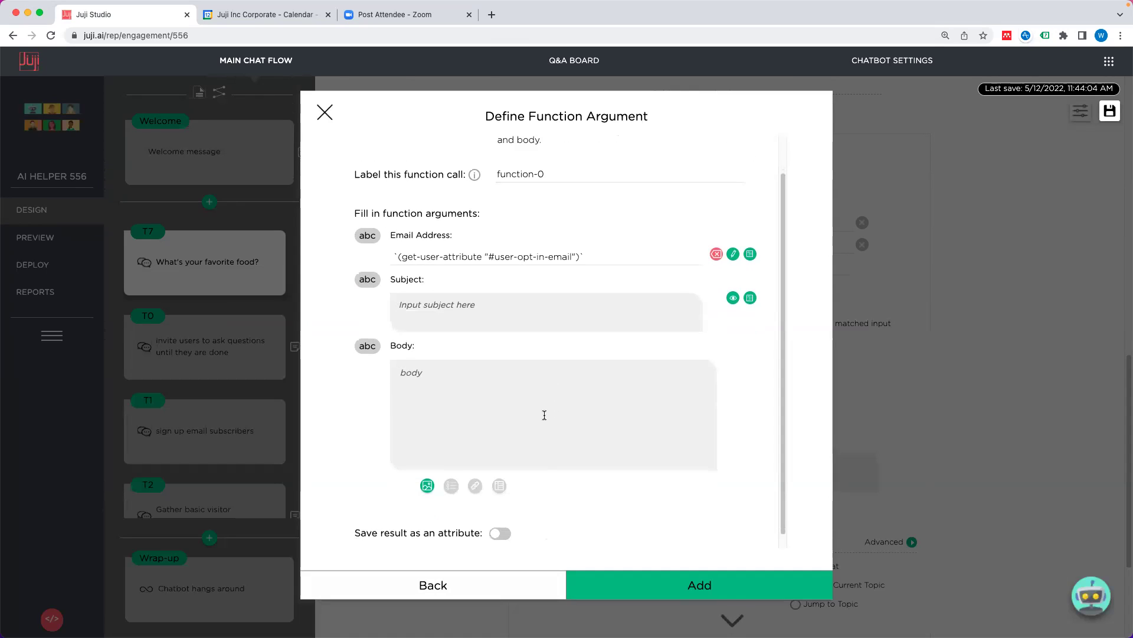
pyautogui.scroll(-1, 545, 415)
pyautogui.scroll(2, 544, 414)
pyautogui.scroll(-2, 544, 415)
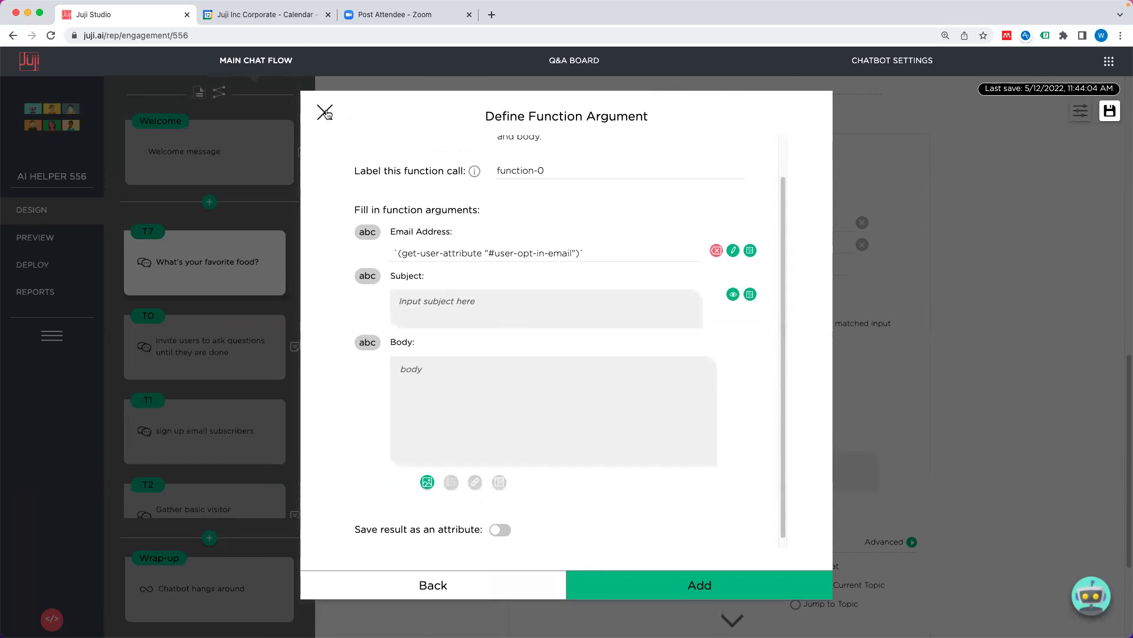
# Step: Discard the email setup and add the sms-from-juji function from the 'sms' filtered list
pyautogui.click(325, 112)
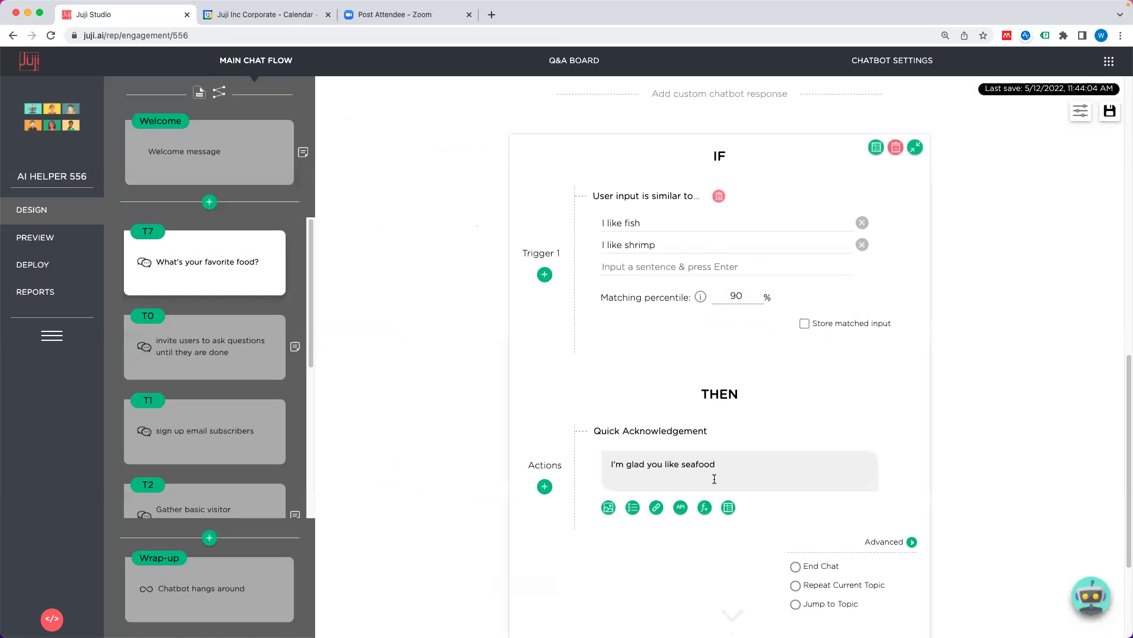
pyautogui.click(704, 507)
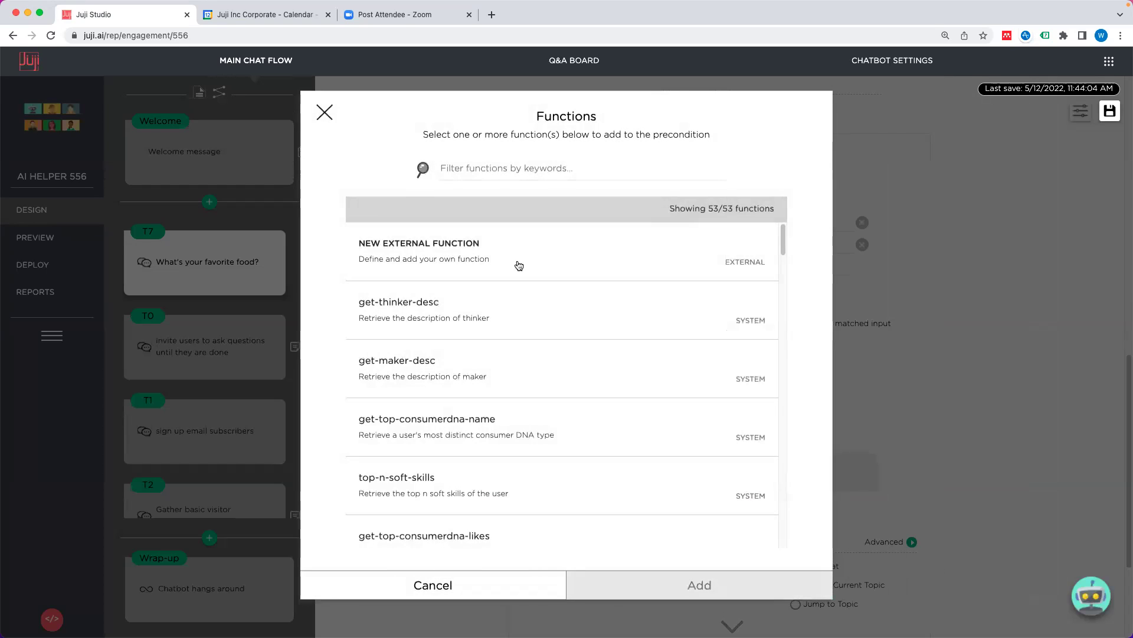
pyautogui.scroll(-1, 541, 330)
pyautogui.scroll(-1, 542, 330)
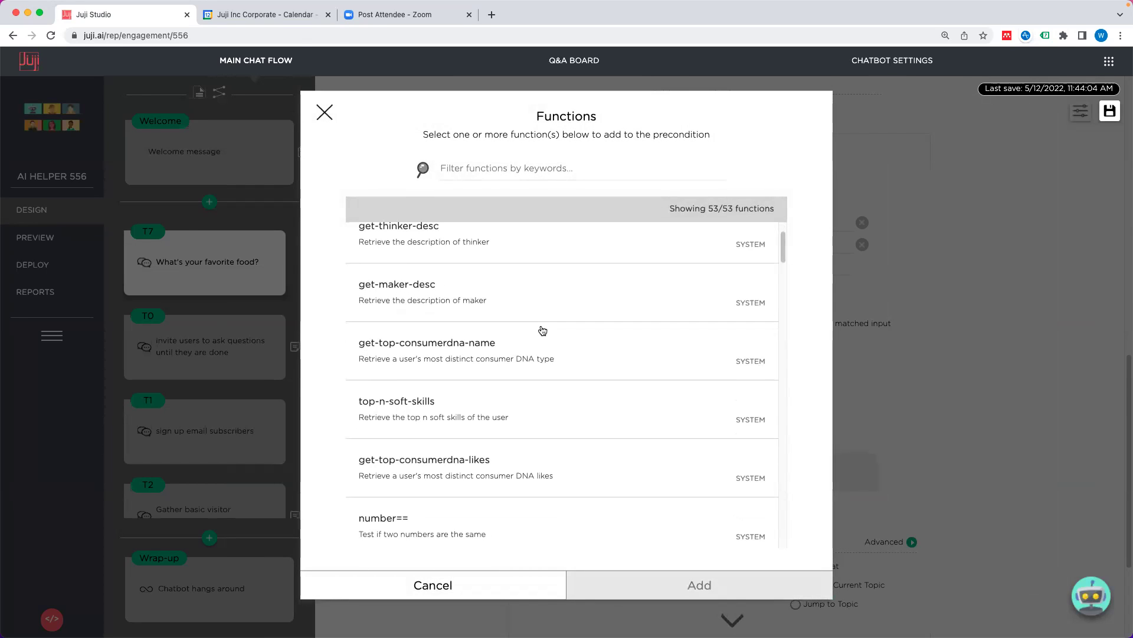
pyautogui.click(525, 164)
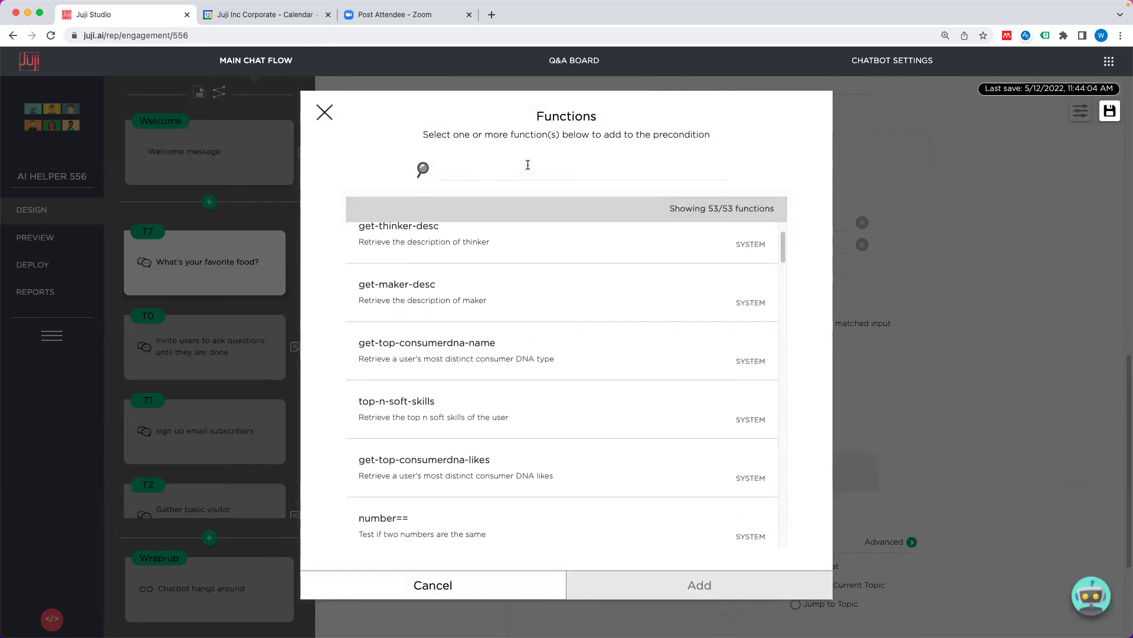
pyautogui.write('sms')
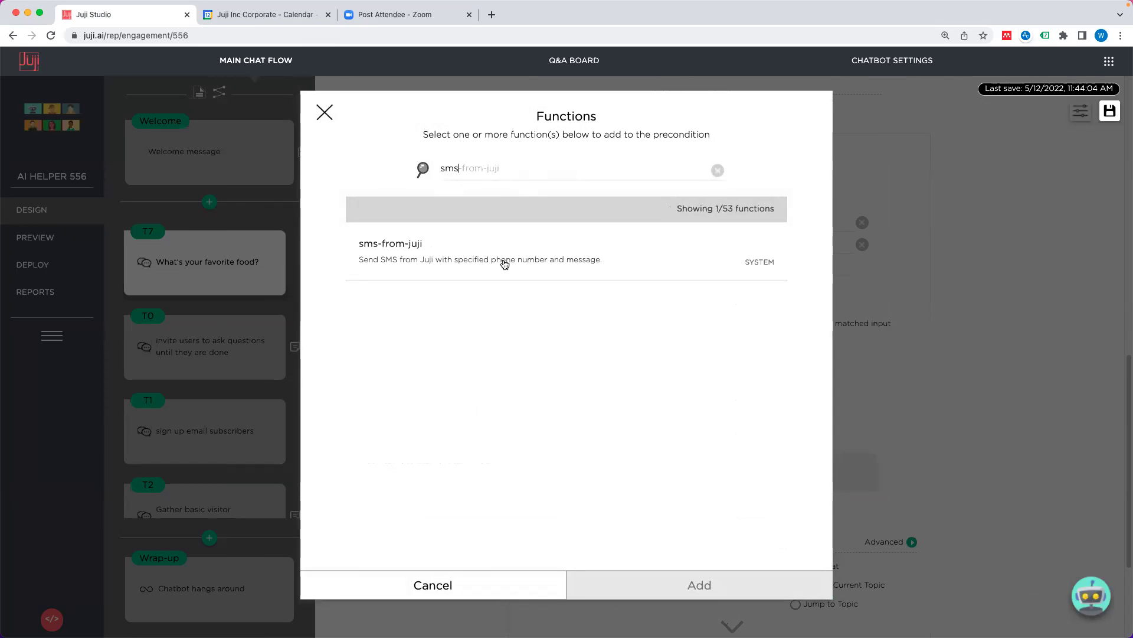
pyautogui.click(506, 261)
pyautogui.click(698, 600)
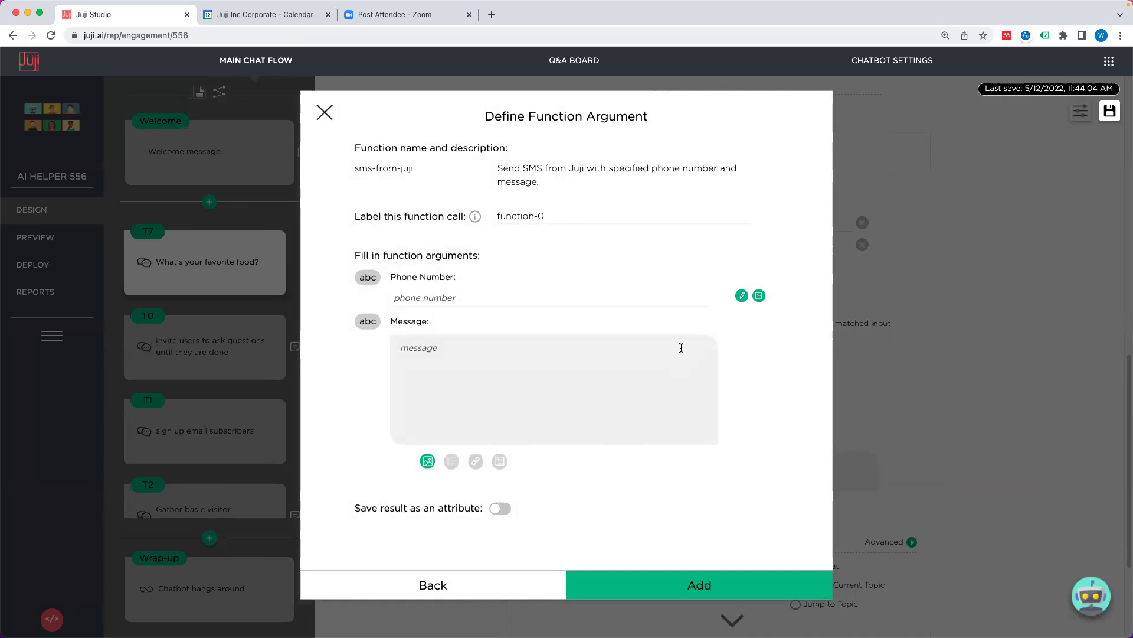
# Step: Inspect the empty Phone Number argument, then back out and close the function list
pyautogui.click(595, 299)
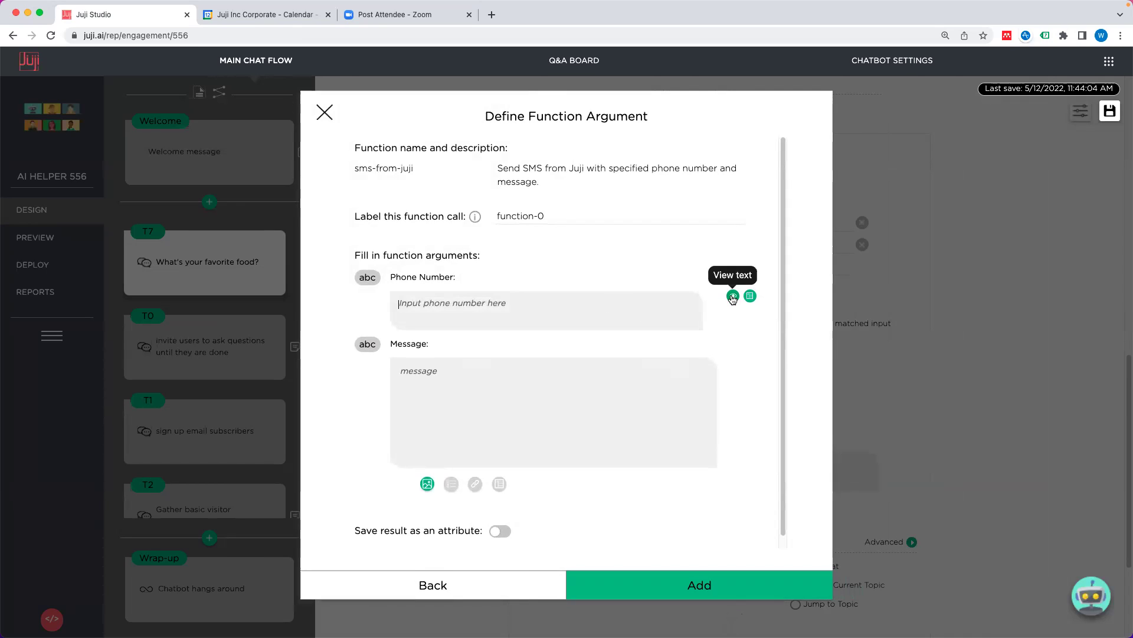
pyautogui.click(700, 308)
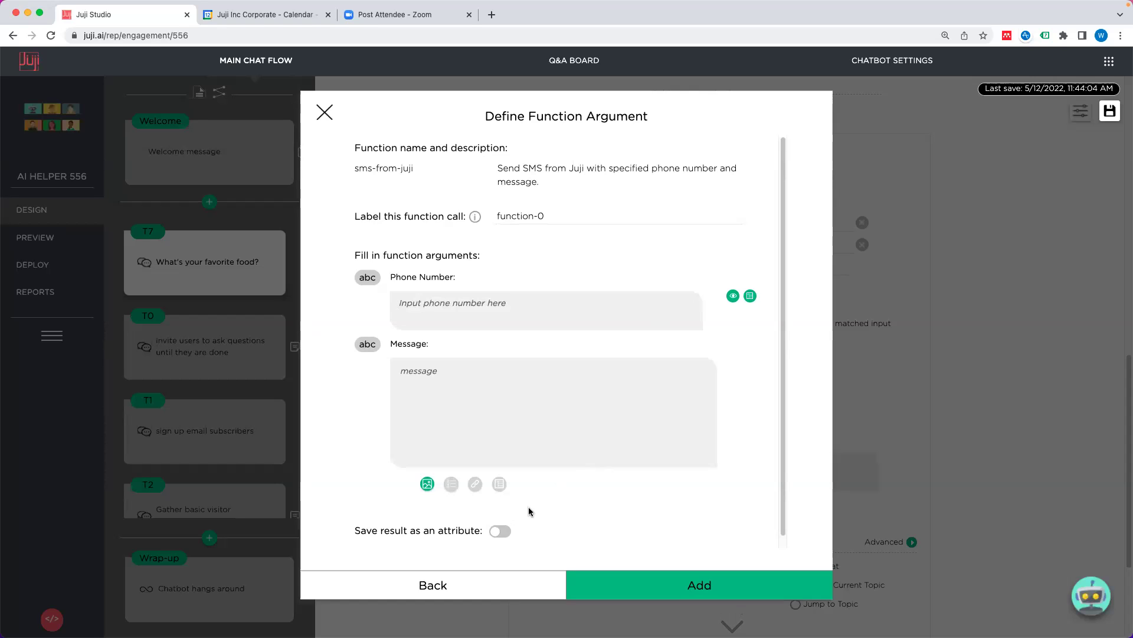
pyautogui.click(493, 583)
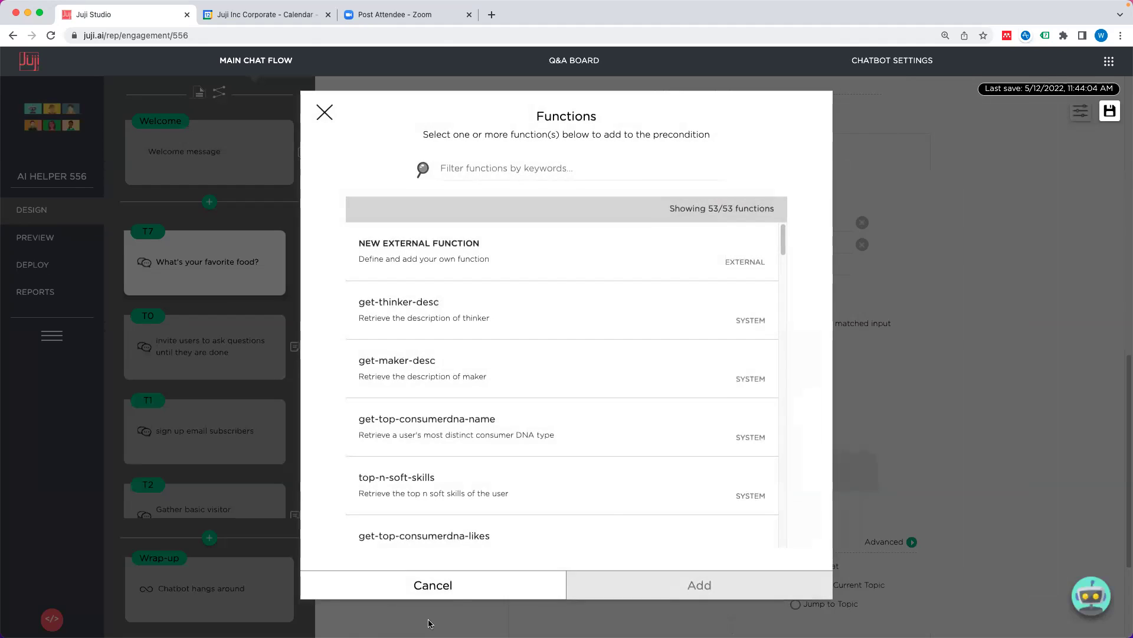
pyautogui.click(460, 590)
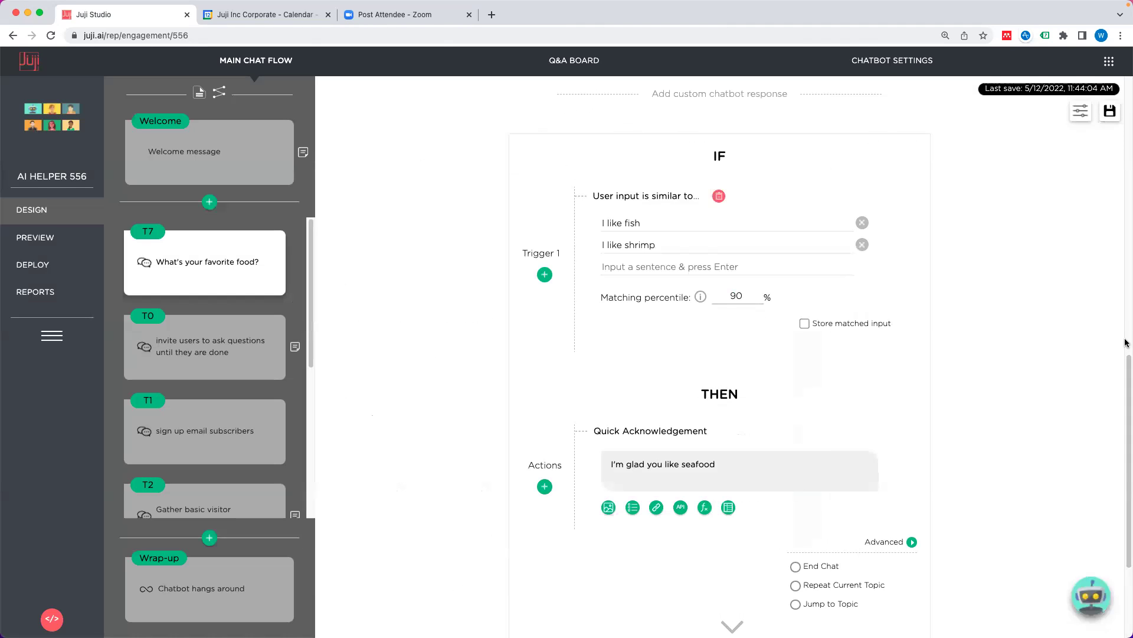
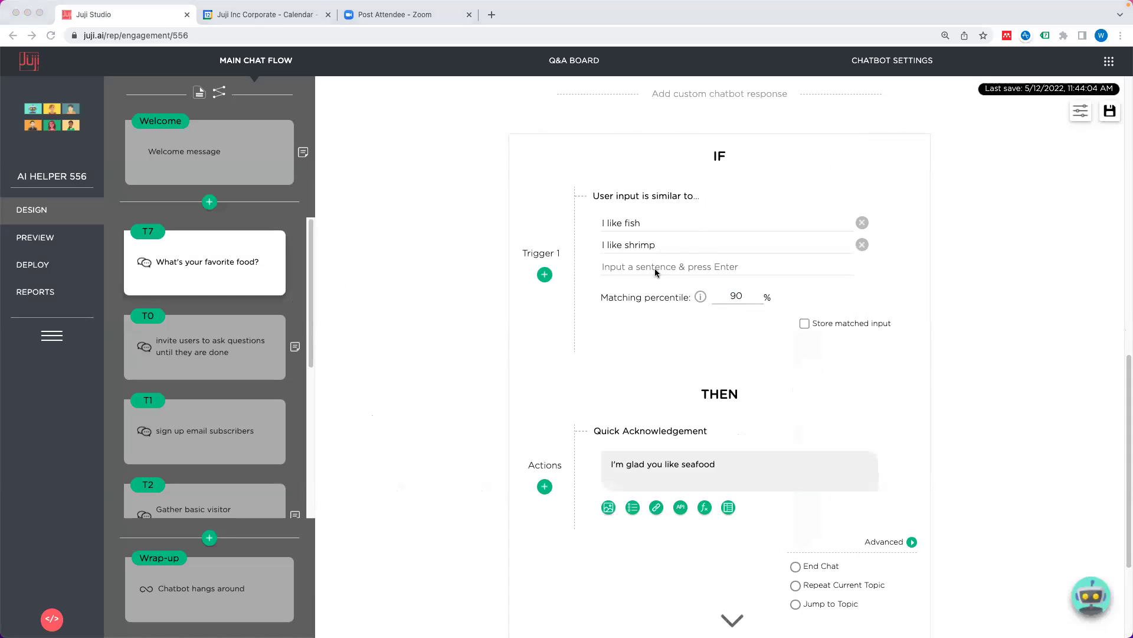
# Step: Add a new custom response whose Trigger 2 matches the keywords garlic and ginger
pyautogui.click(688, 366)
pyautogui.scroll(-5, 736, 412)
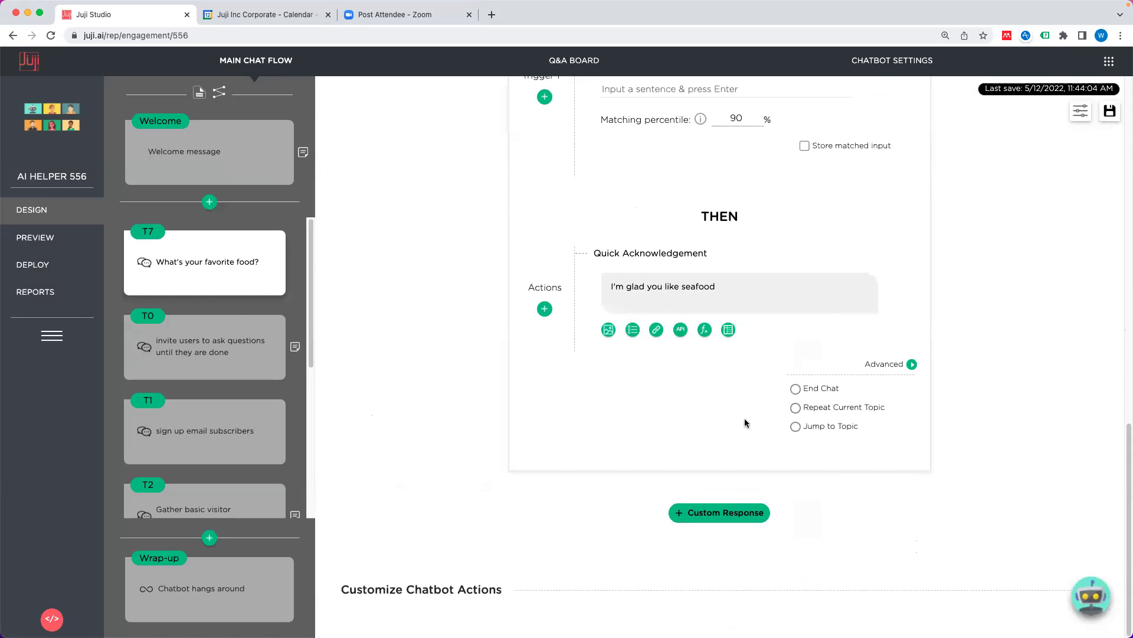
pyautogui.click(723, 512)
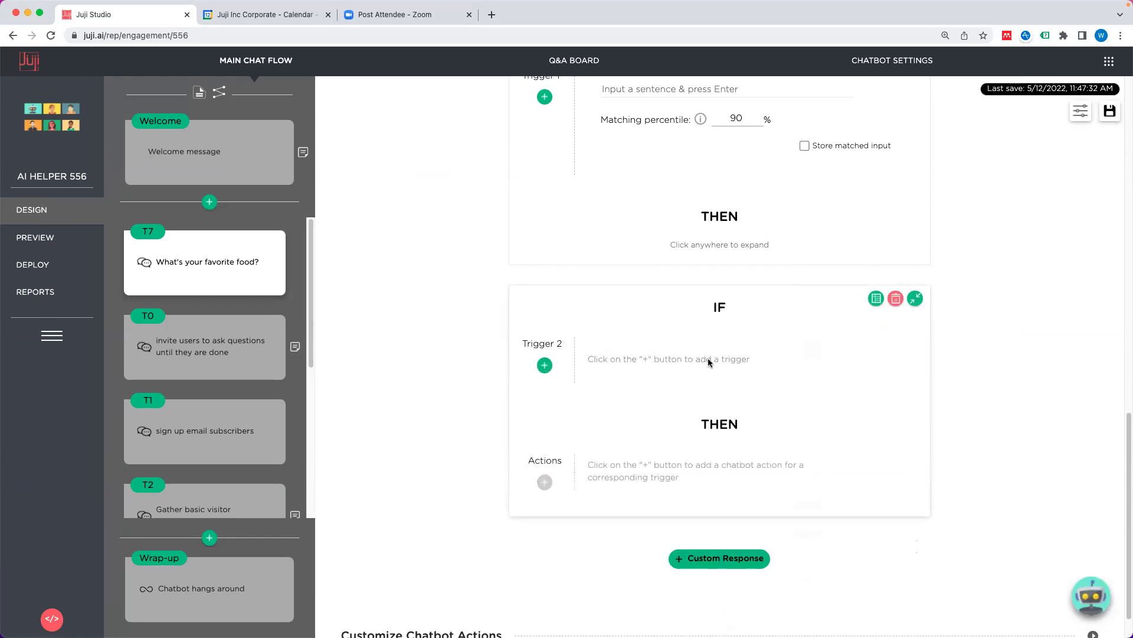
pyautogui.click(546, 366)
pyautogui.moveTo(562, 405)
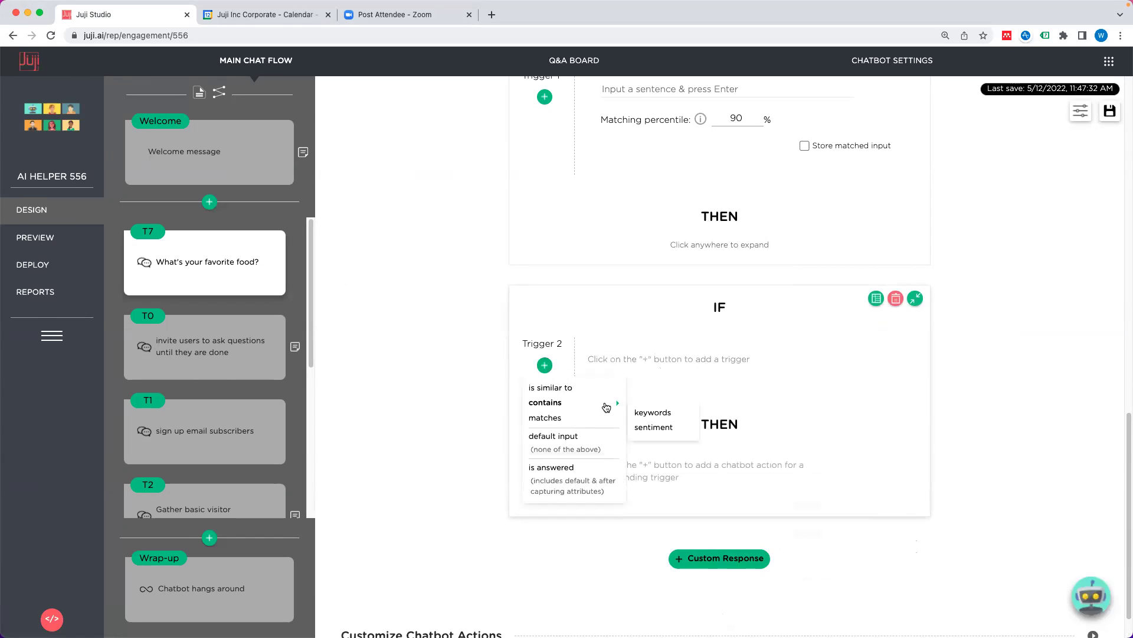
pyautogui.click(660, 413)
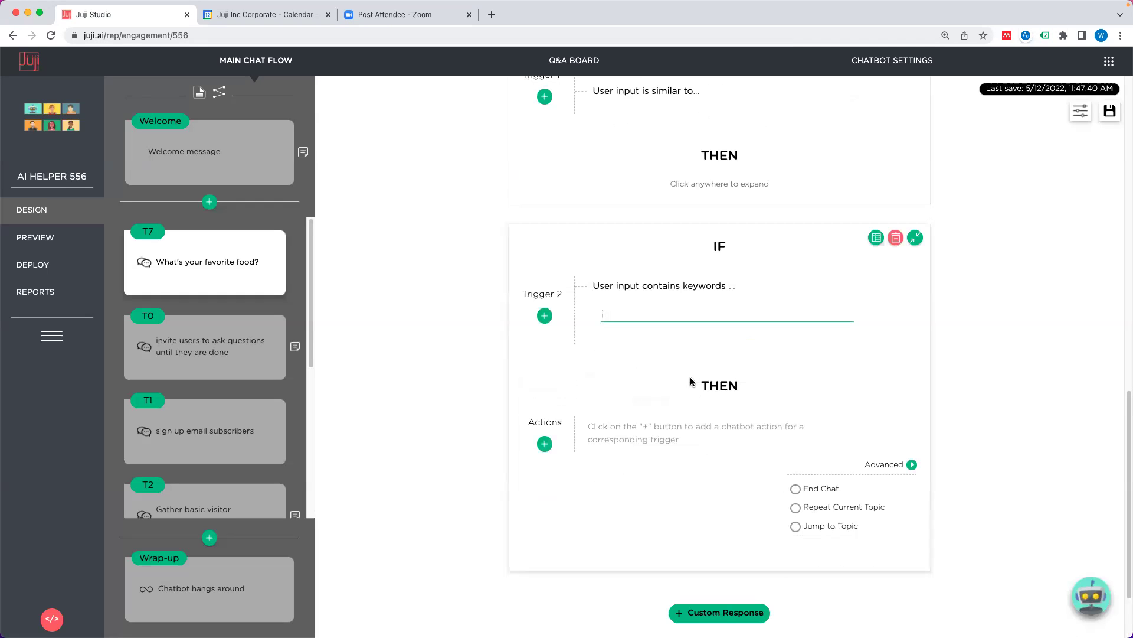
pyautogui.write('garlic')
pyautogui.press('Return')
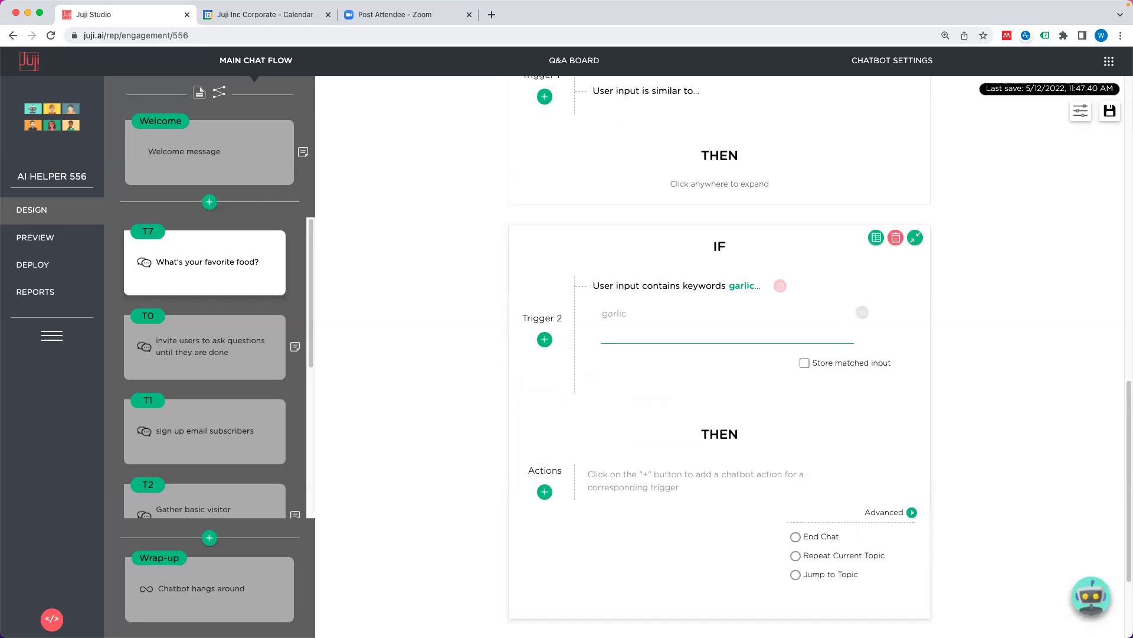
pyautogui.write('ginger')
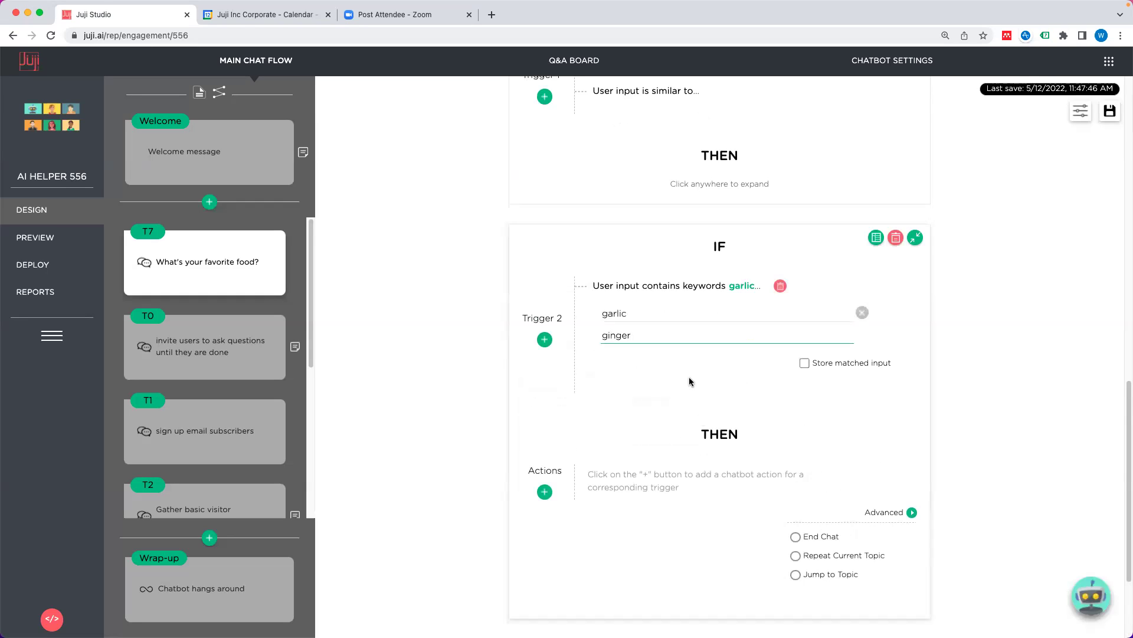
pyautogui.press('Return')
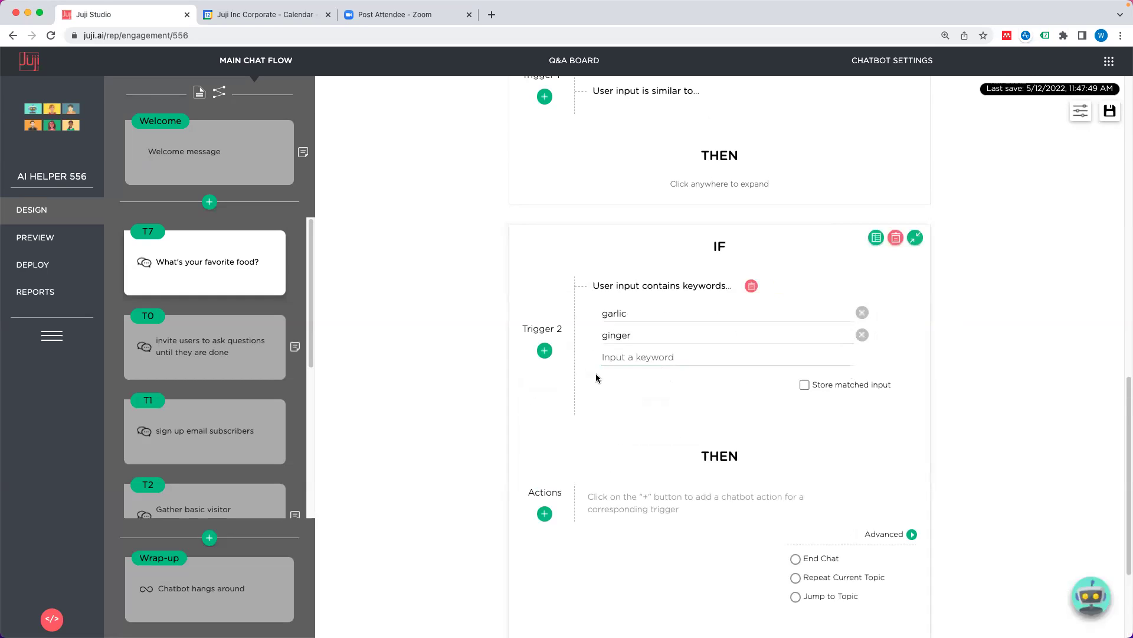
# Step: Add a positive sentiment condition to Trigger 2
pyautogui.click(544, 350)
pyautogui.moveTo(557, 396)
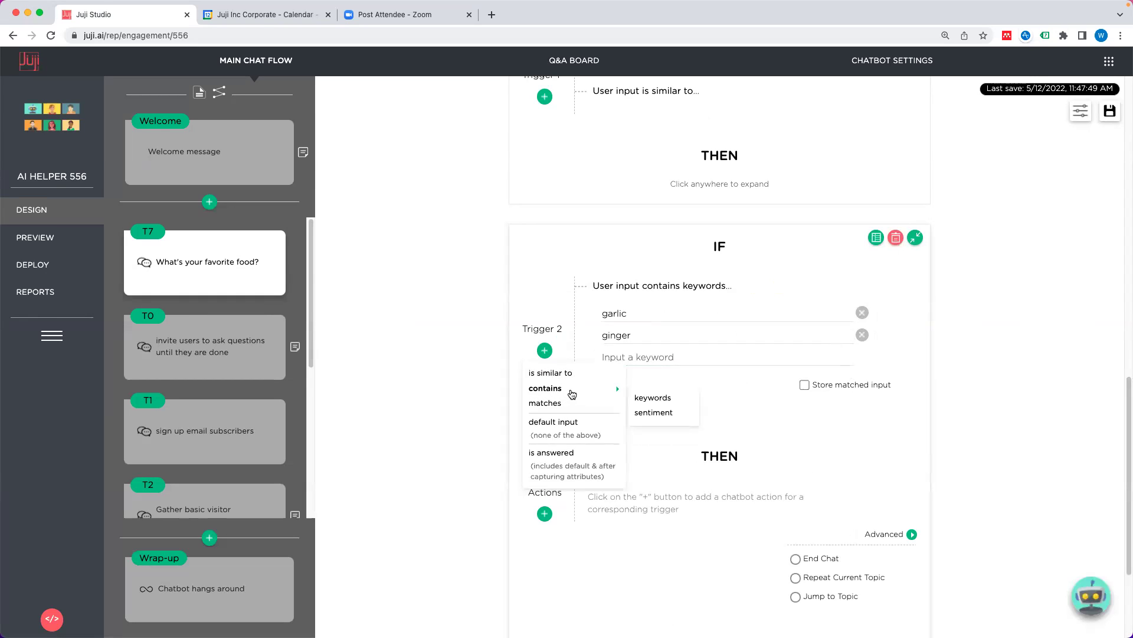
pyautogui.click(657, 413)
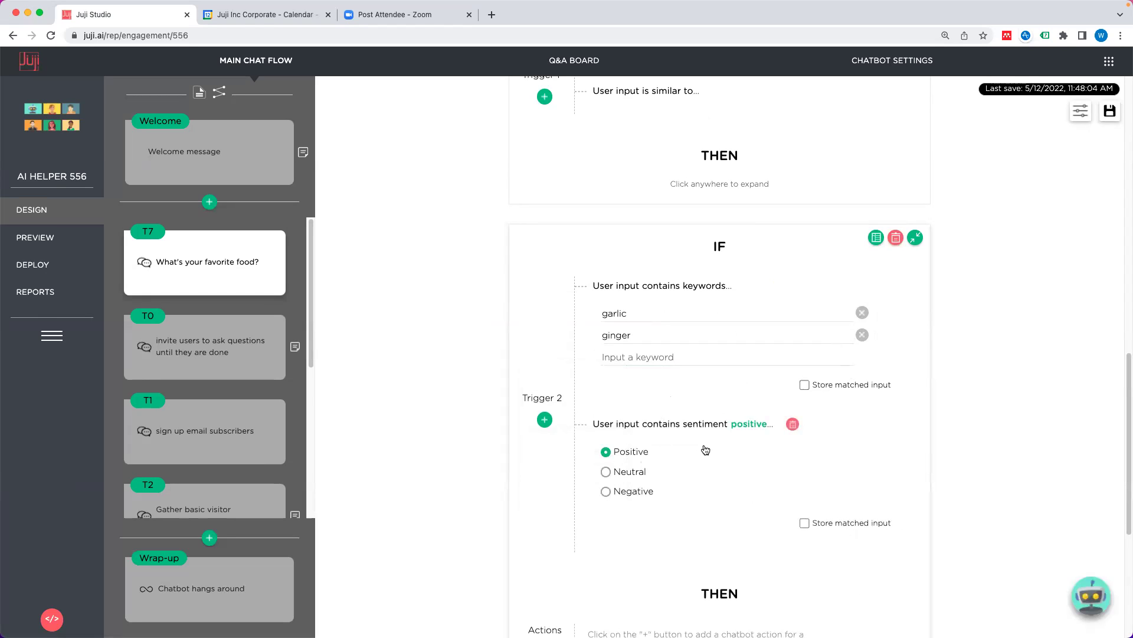
pyautogui.scroll(-4, 702, 452)
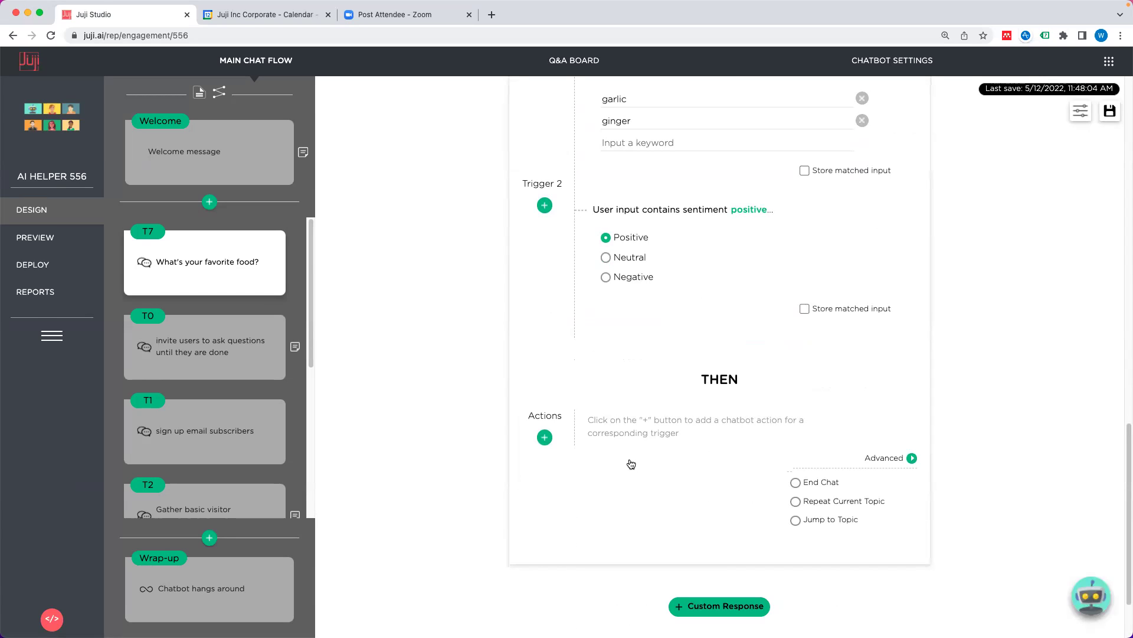
# Step: Give Trigger 2 a Quick Acknowledgement action reading 'Those are health'
pyautogui.scroll(-1, 627, 469)
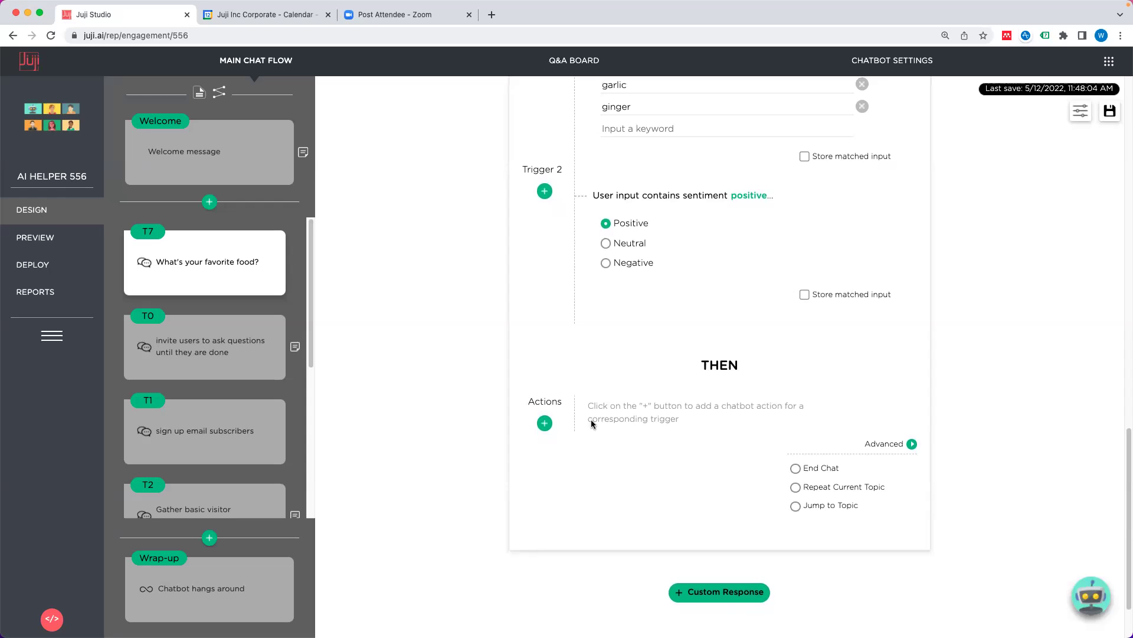
pyautogui.click(545, 424)
pyautogui.click(590, 445)
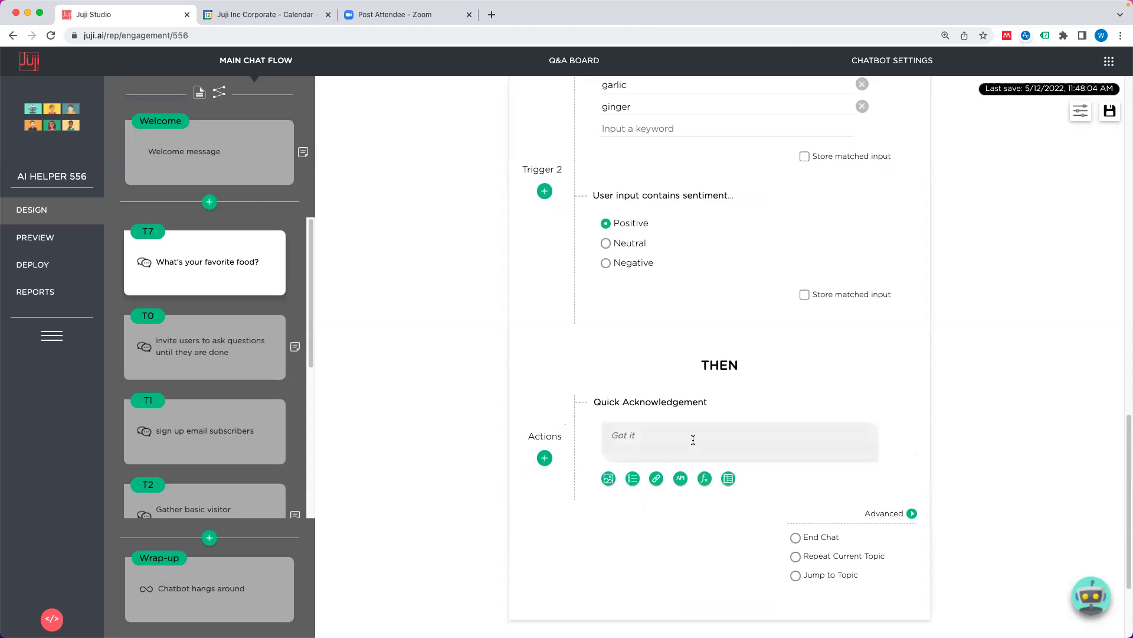
pyautogui.write('THos')
pyautogui.press('BackSpace')
pyautogui.press('BackSpace')
pyautogui.press('BackSpace')
pyautogui.write('hos')
pyautogui.press('BackSpace')
pyautogui.press('BackSpace')
pyautogui.write('hose are health')
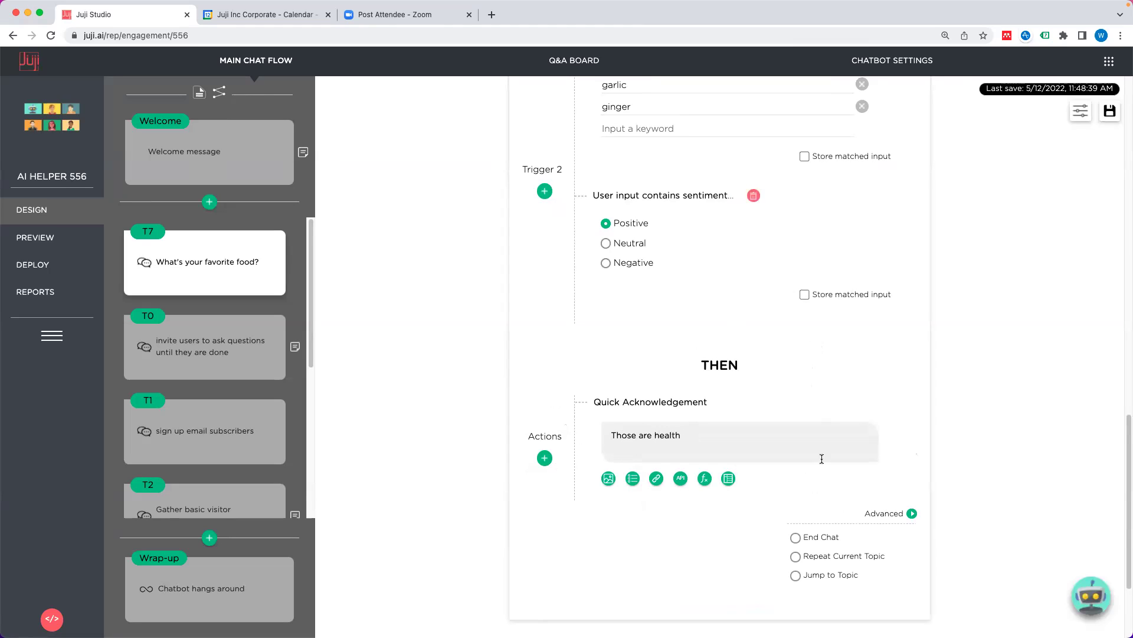
pyautogui.scroll(-1, 747, 399)
pyautogui.scroll(4, 746, 399)
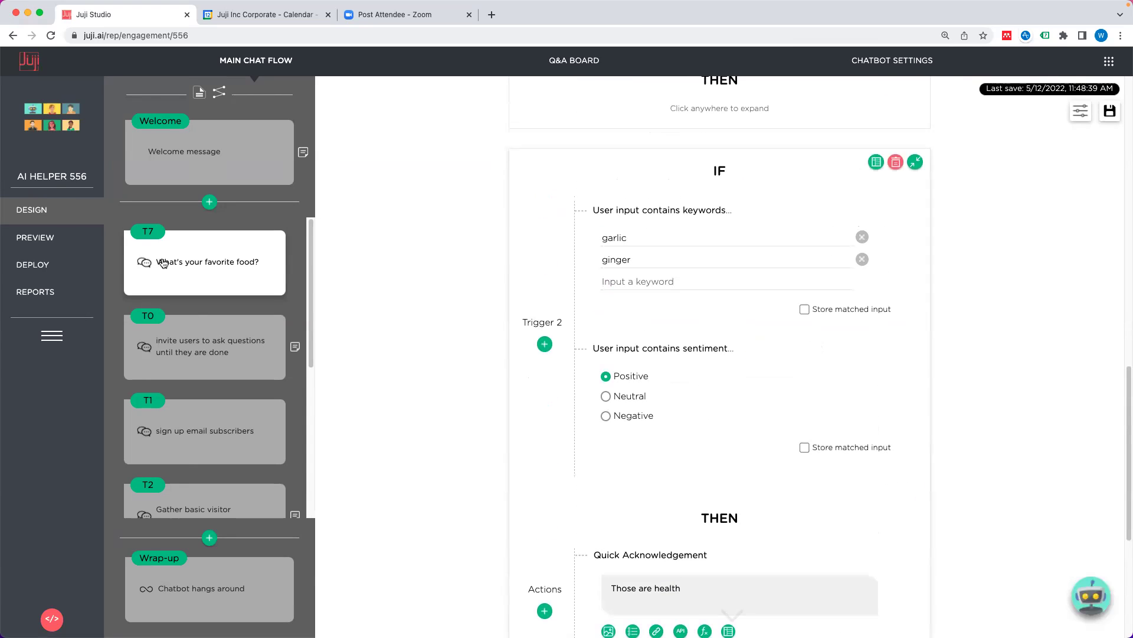
# Step: Preview the chatbot and answer the food question with 'I really don't like garlic'
pyautogui.click(43, 238)
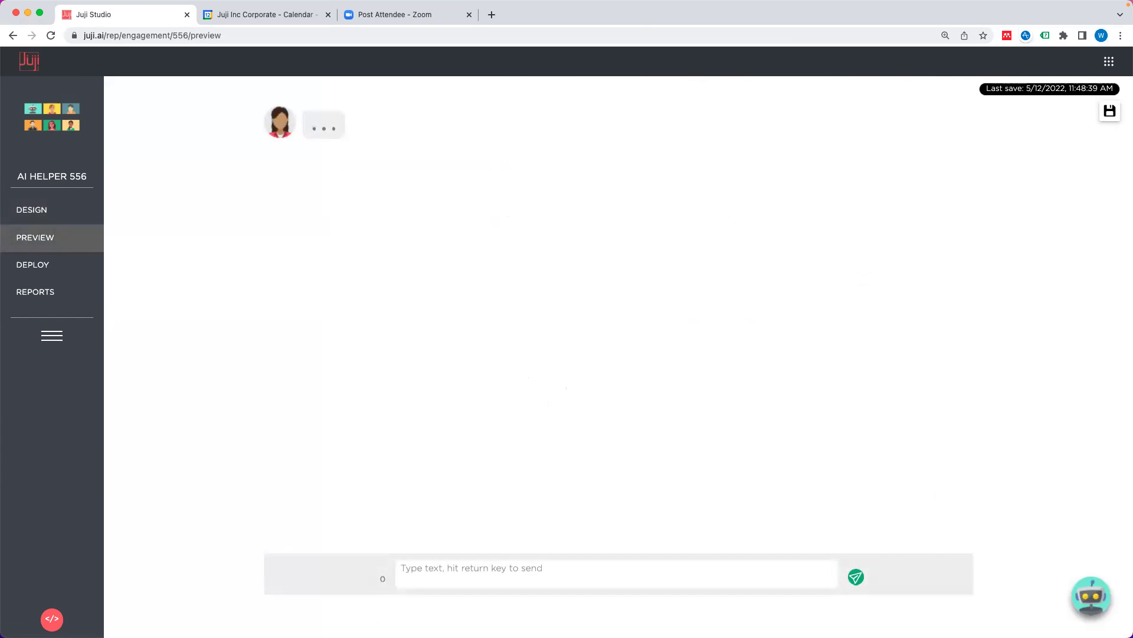
pyautogui.click(622, 567)
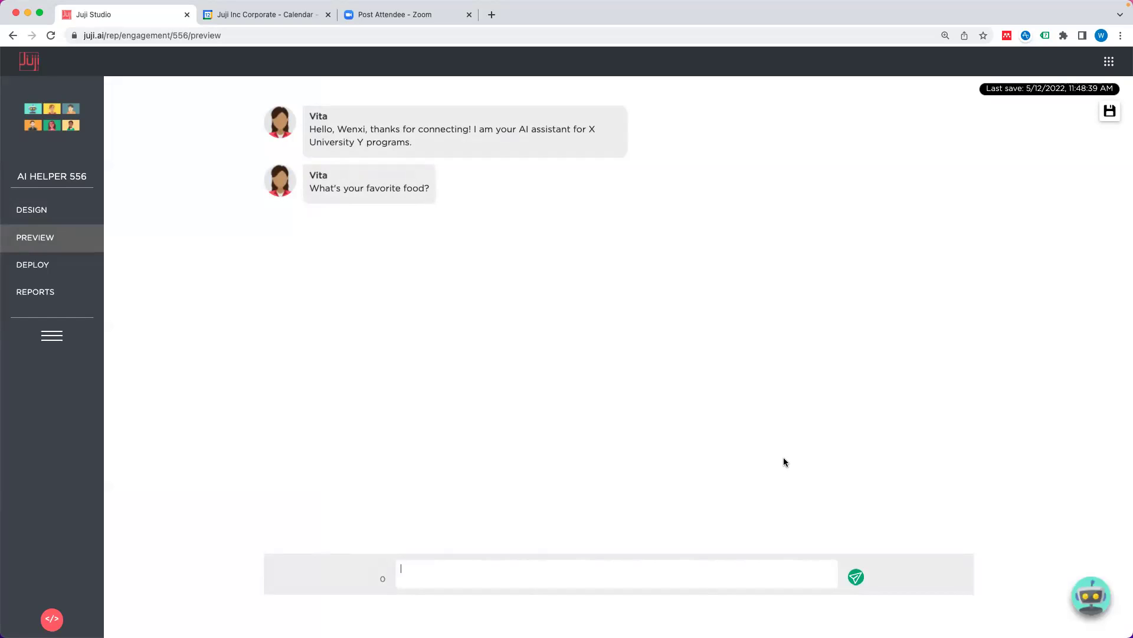
pyautogui.write("I really don't like garlic")
pyautogui.press('Return')
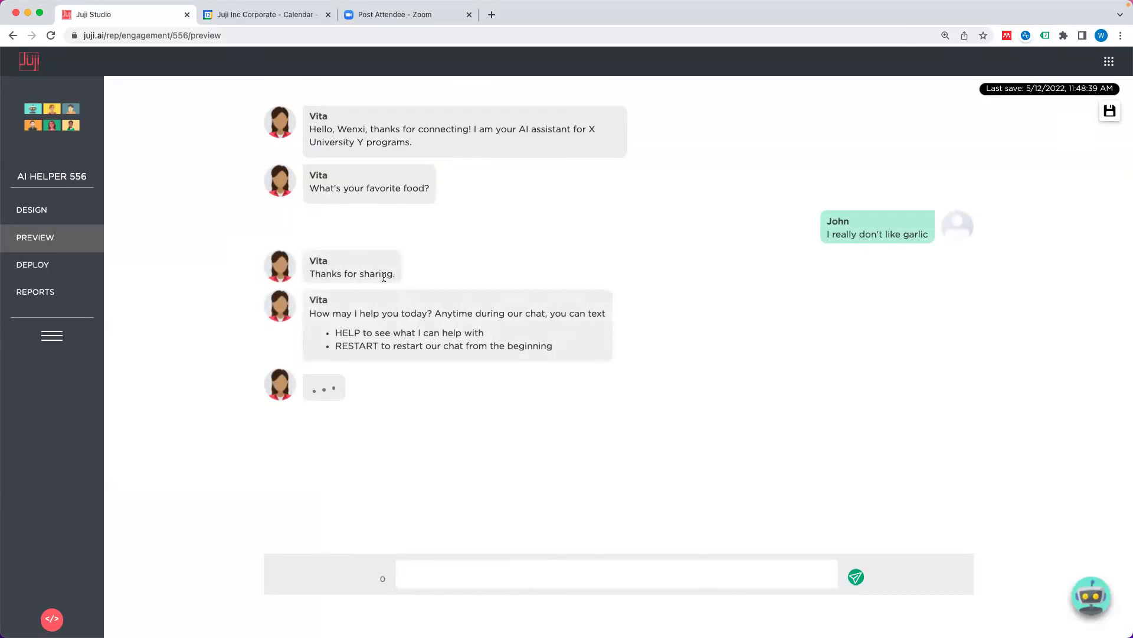
# Step: Restart the preview and answer 'I really like garlic' to get 'Those are health'
pyautogui.click(33, 211)
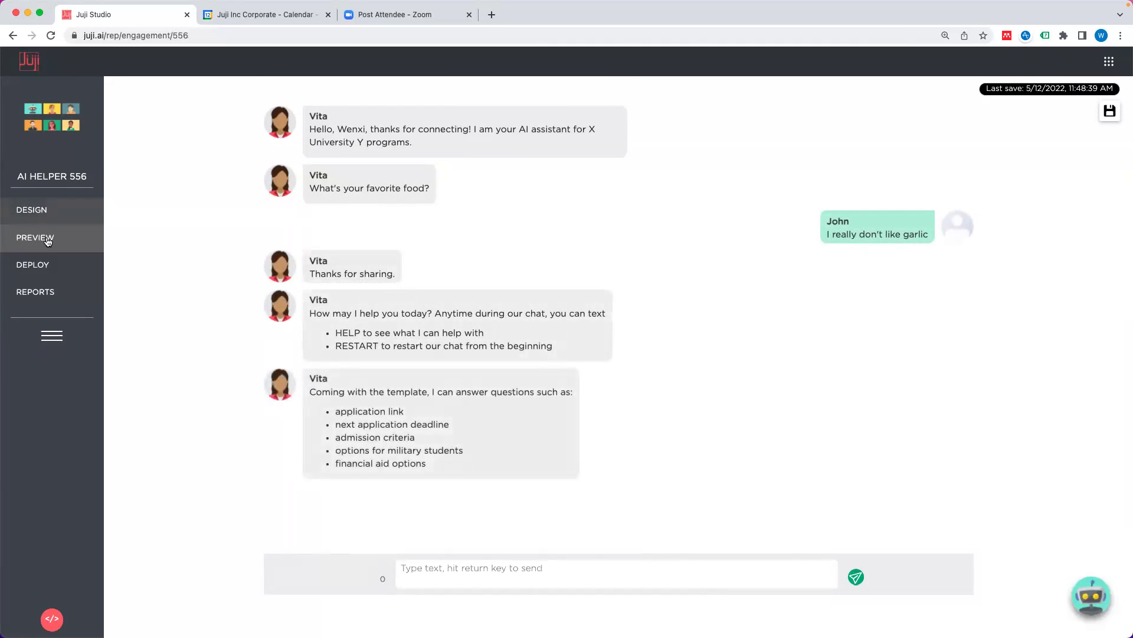
pyautogui.click(48, 239)
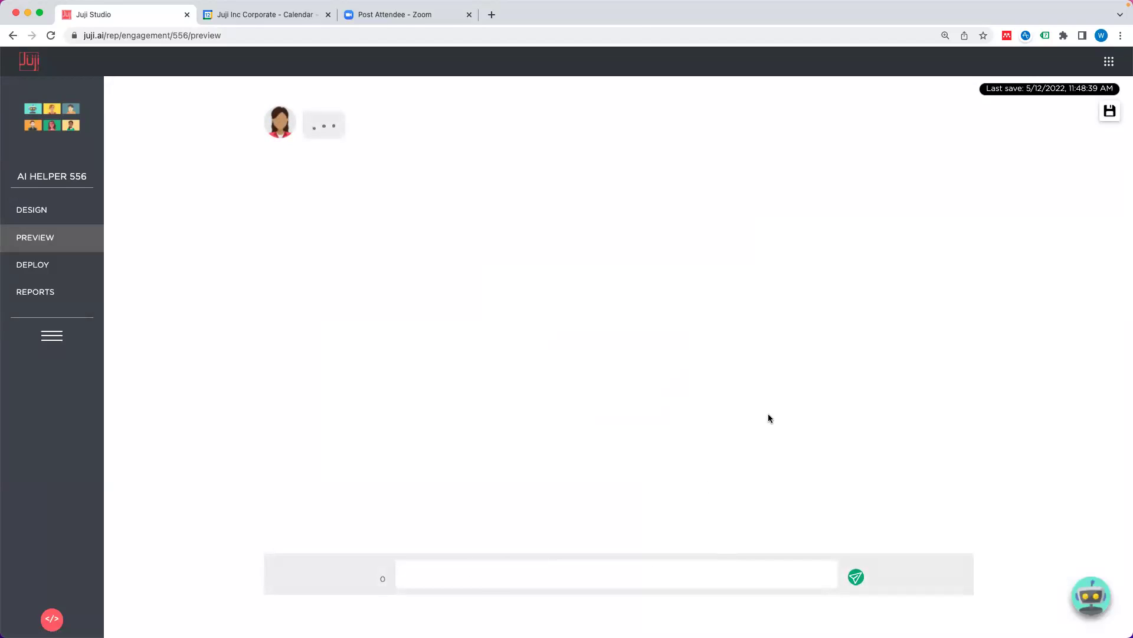
pyautogui.write('I really like garlic')
pyautogui.press('Return')
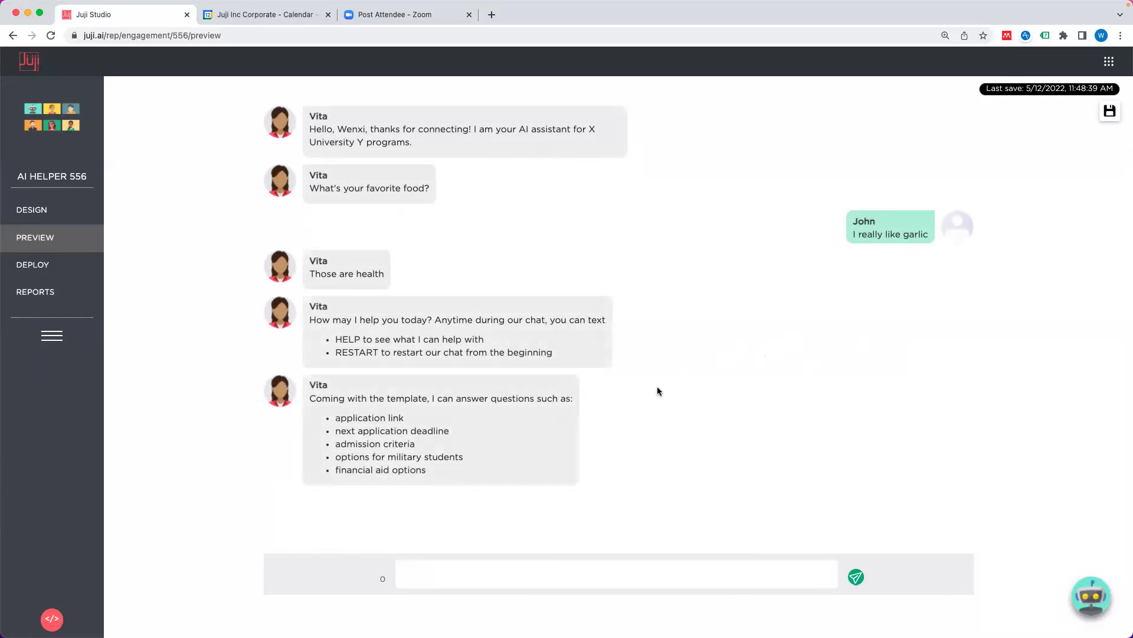
# Step: Add Trigger 3 on default input with the Quick Acknowledgement 'I can imagine eating that'
pyautogui.click(34, 211)
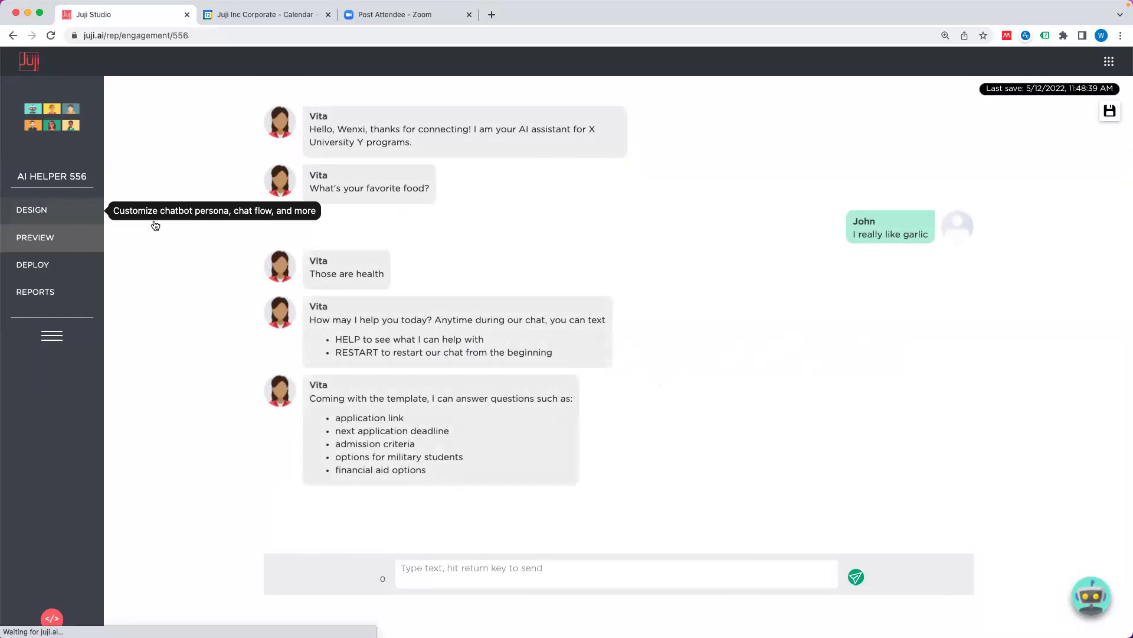
pyautogui.scroll(-15, 597, 330)
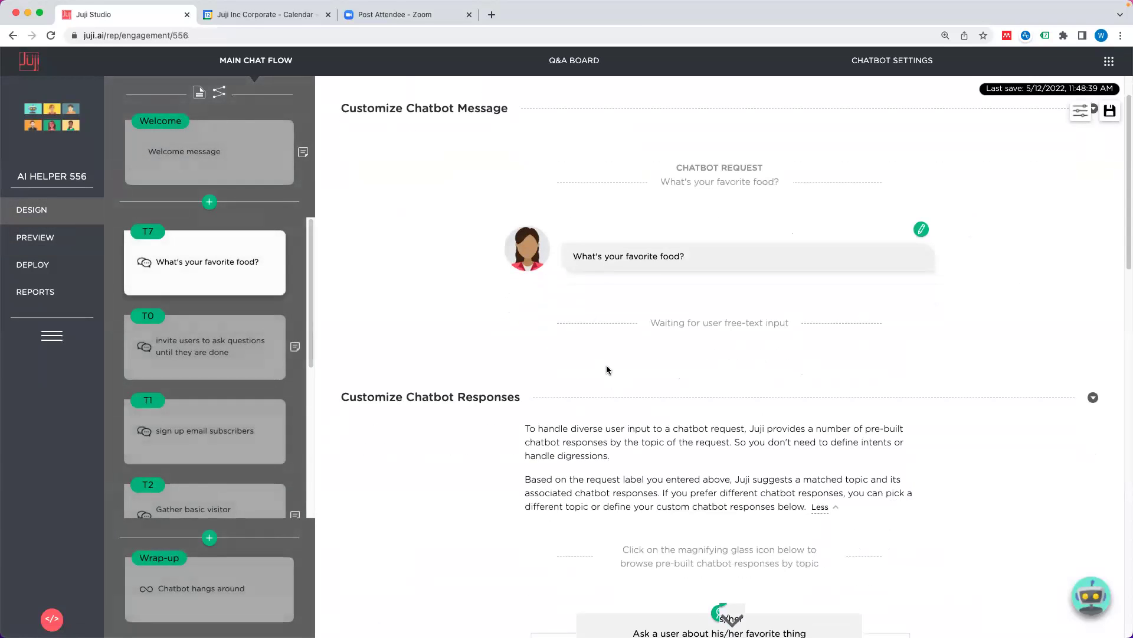
pyautogui.click(709, 514)
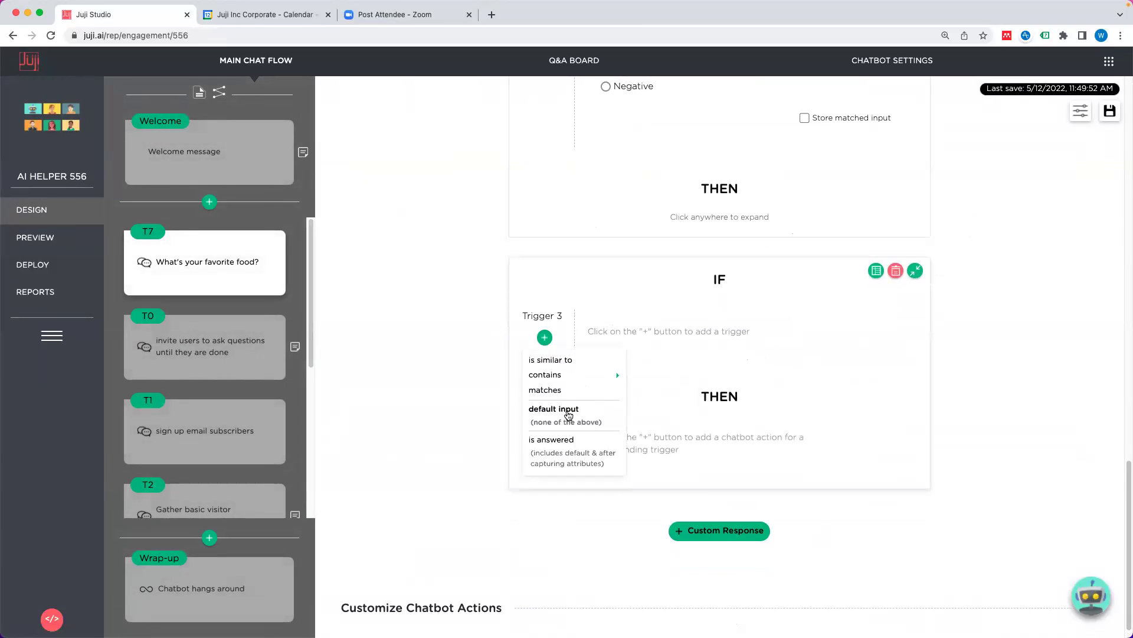
pyautogui.click(611, 409)
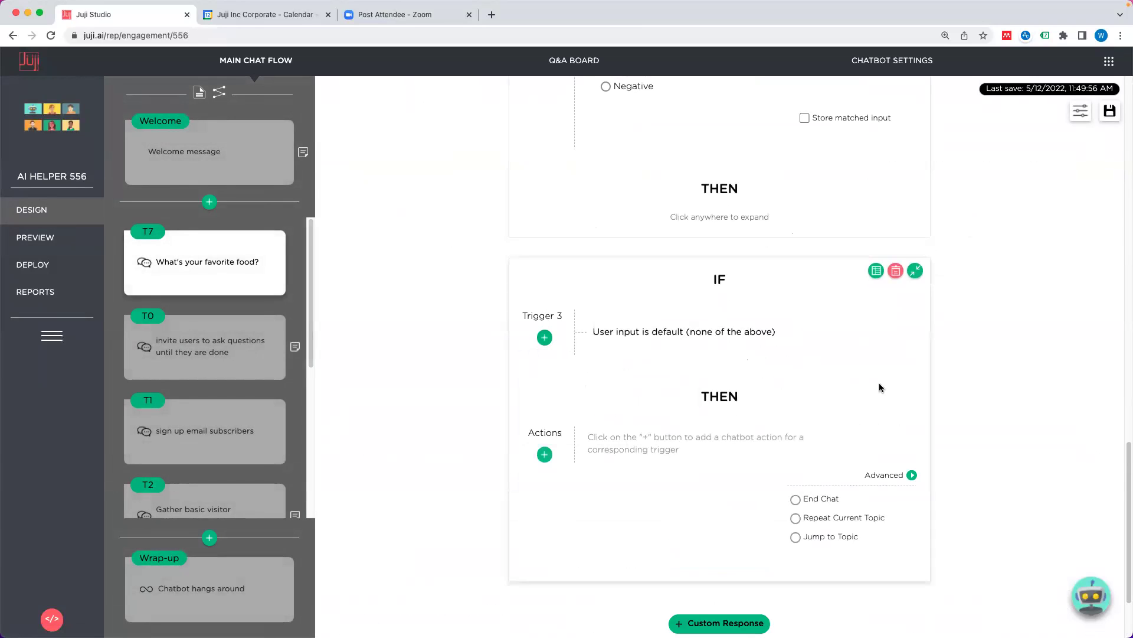
pyautogui.click(544, 454)
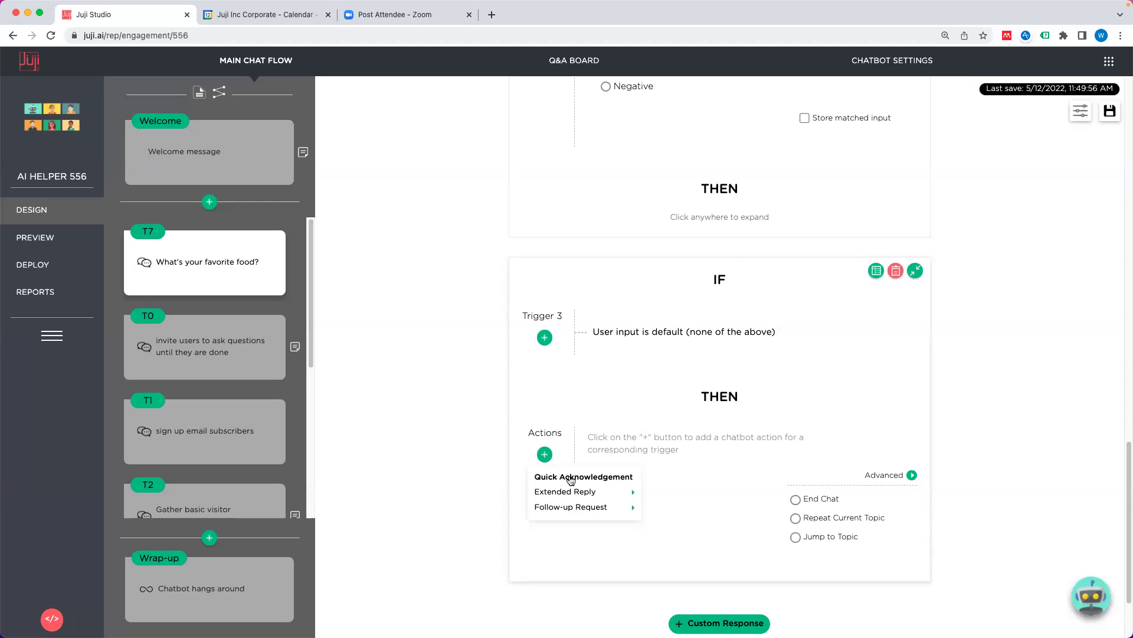
pyautogui.click(570, 477)
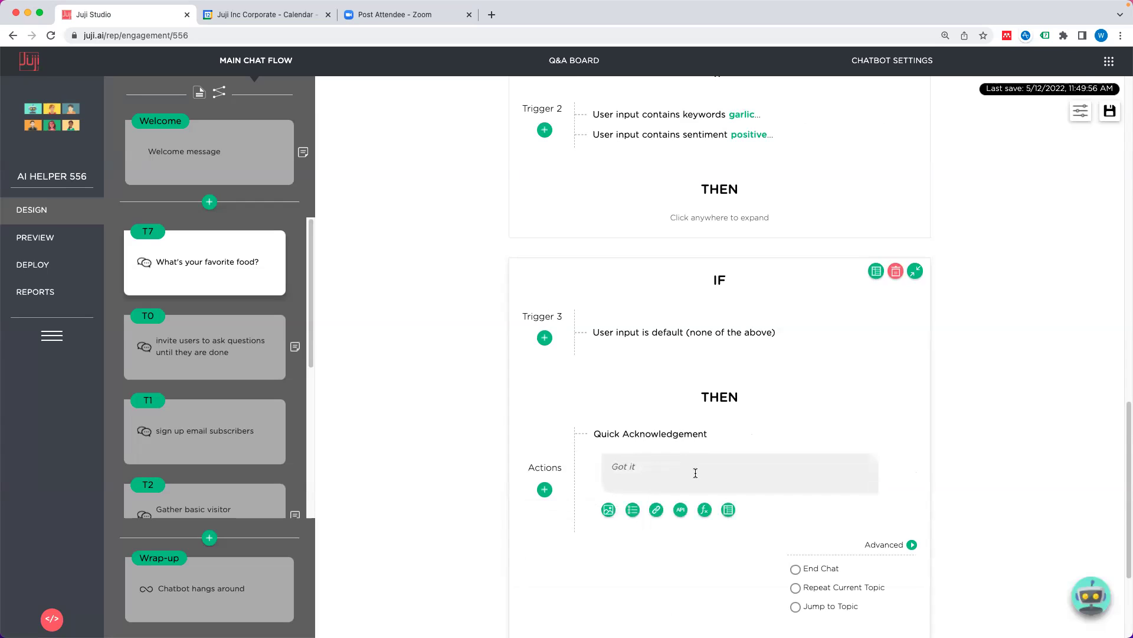
pyautogui.write('I can image')
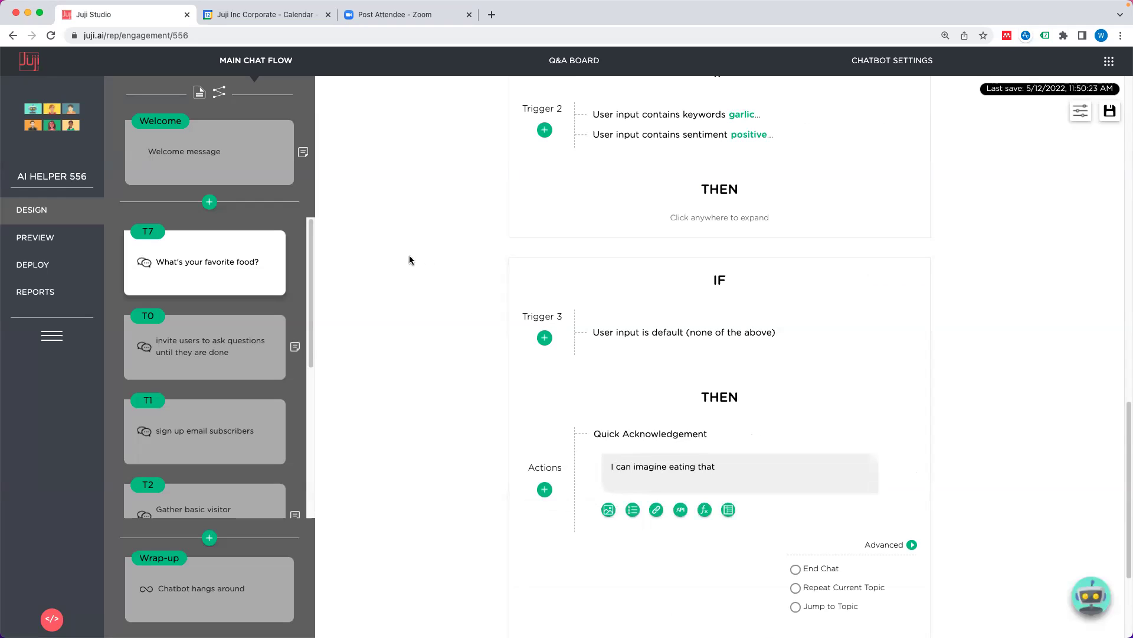
pyautogui.click(34, 237)
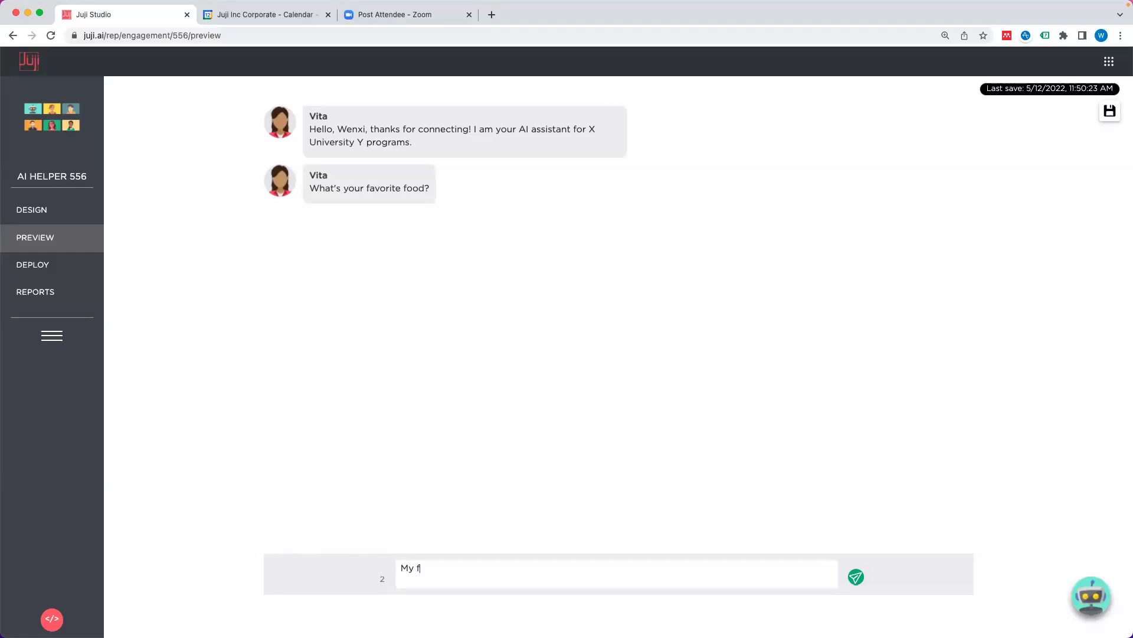
# Step: Answer 'My favorite food is electricity' in the preview to get 'I can imagine eating that'
pyautogui.write('ood is electricity')
pyautogui.press('Return')
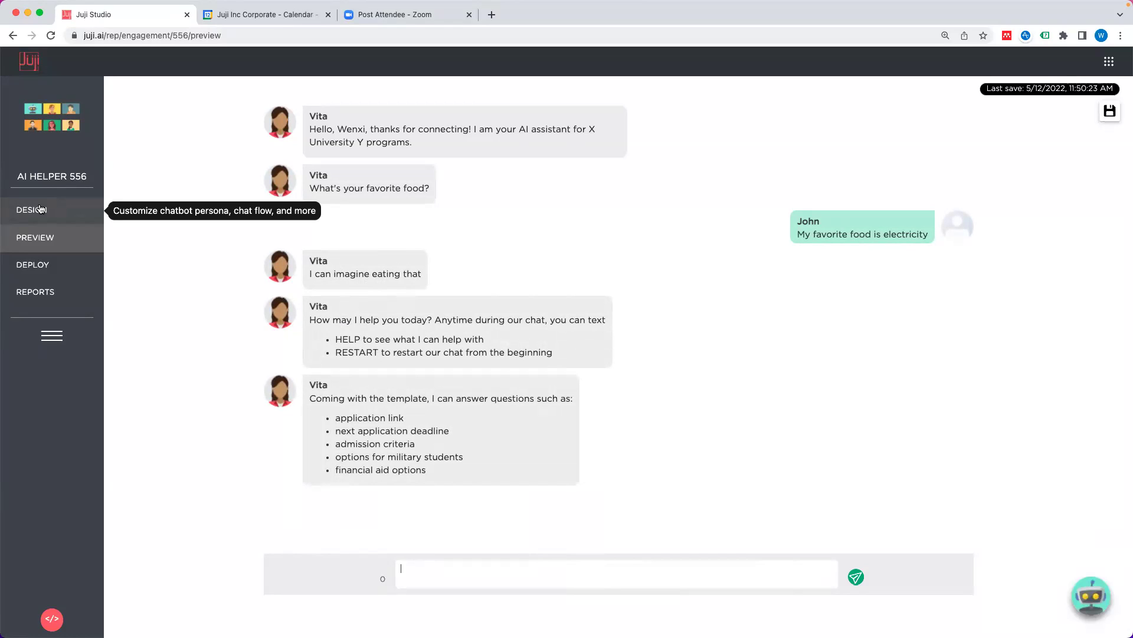
# Step: Add Trigger 4 firing when the food question is answered, with a new extended-reply remark T8
pyautogui.click(39, 209)
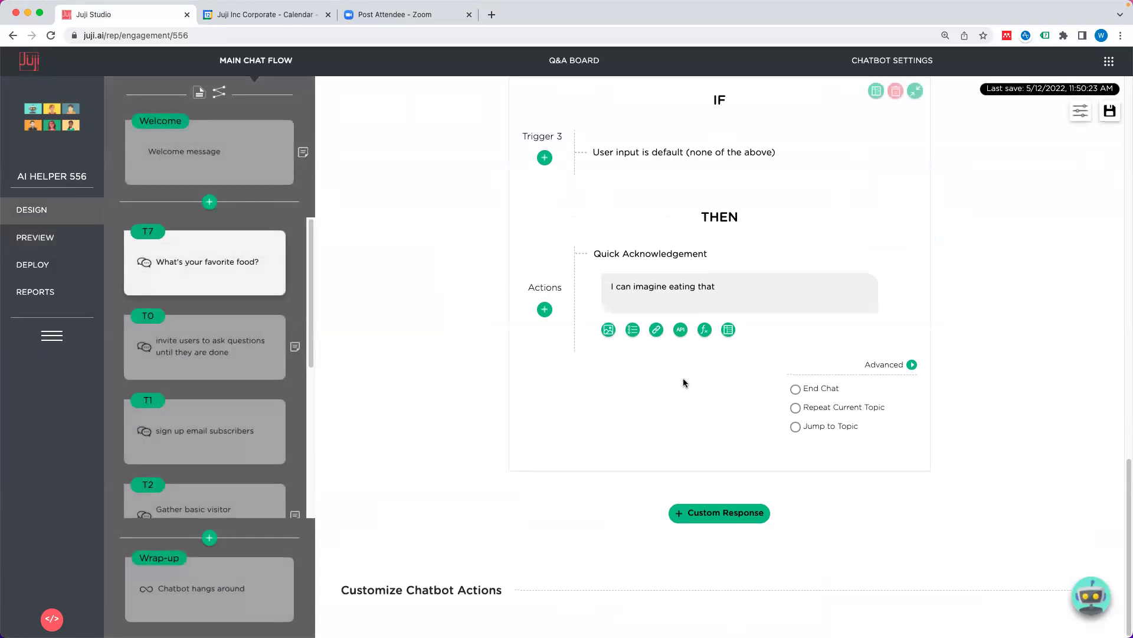
pyautogui.click(714, 513)
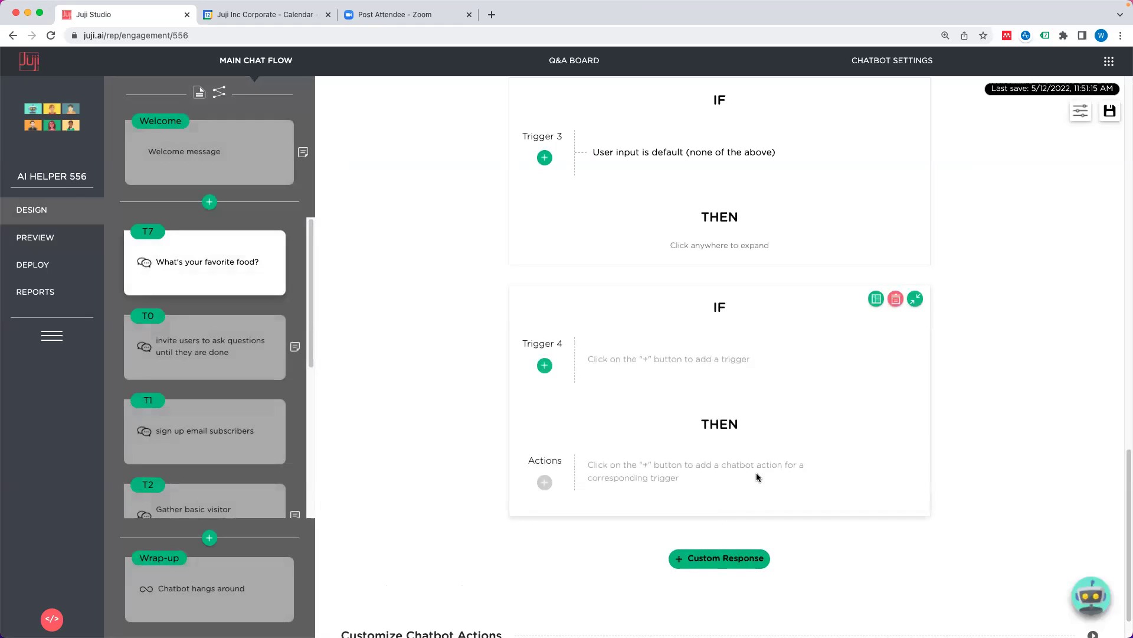
pyautogui.click(545, 366)
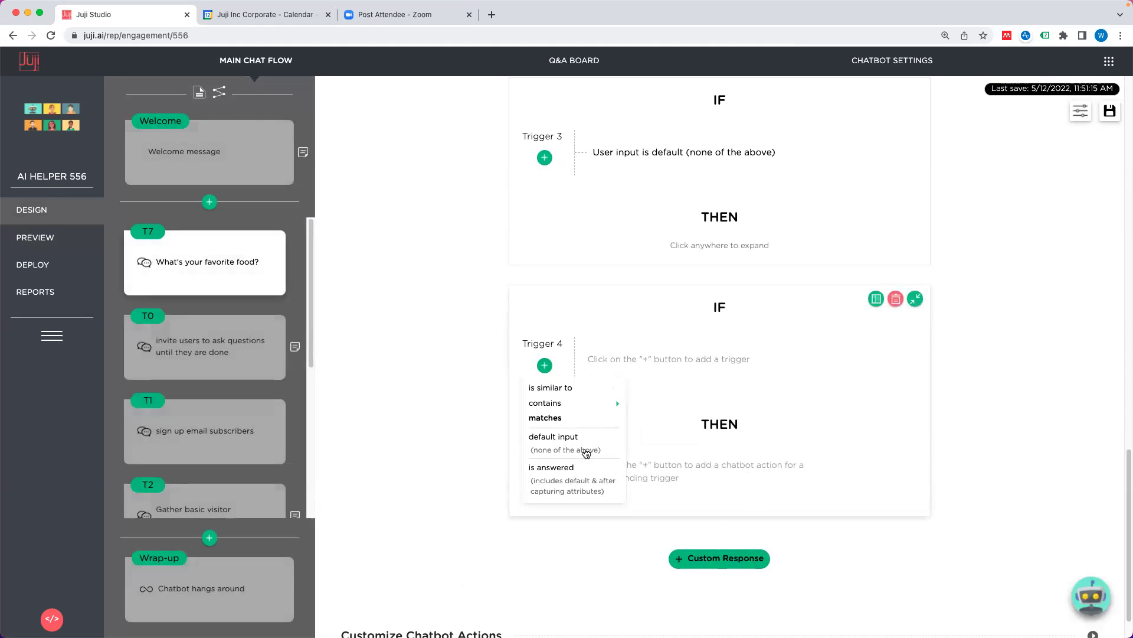
pyautogui.click(574, 480)
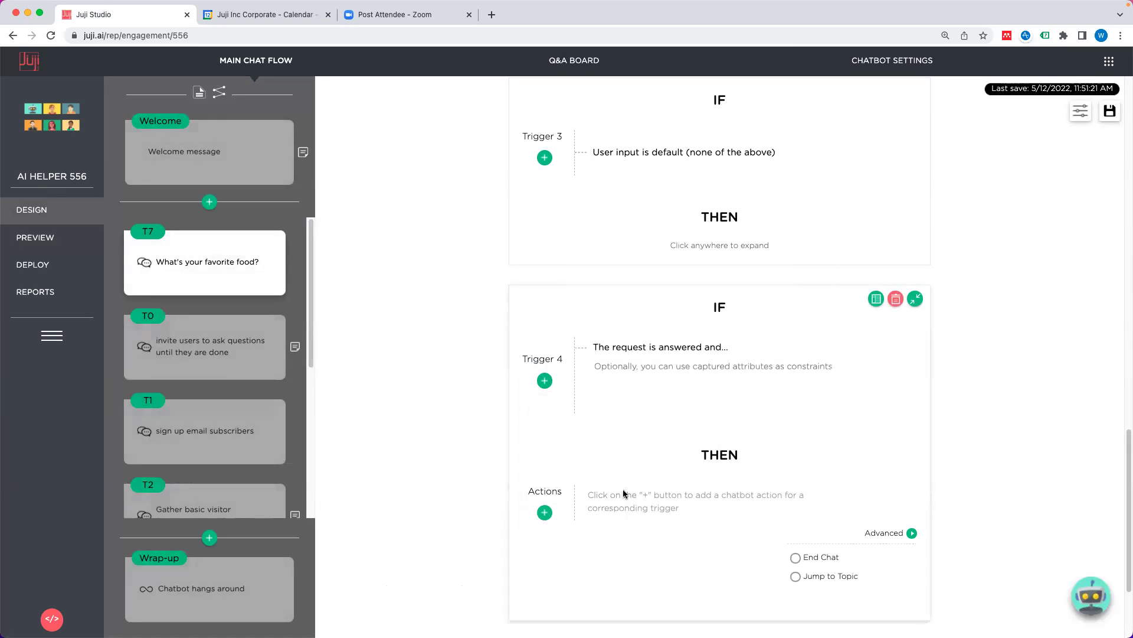
pyautogui.click(545, 512)
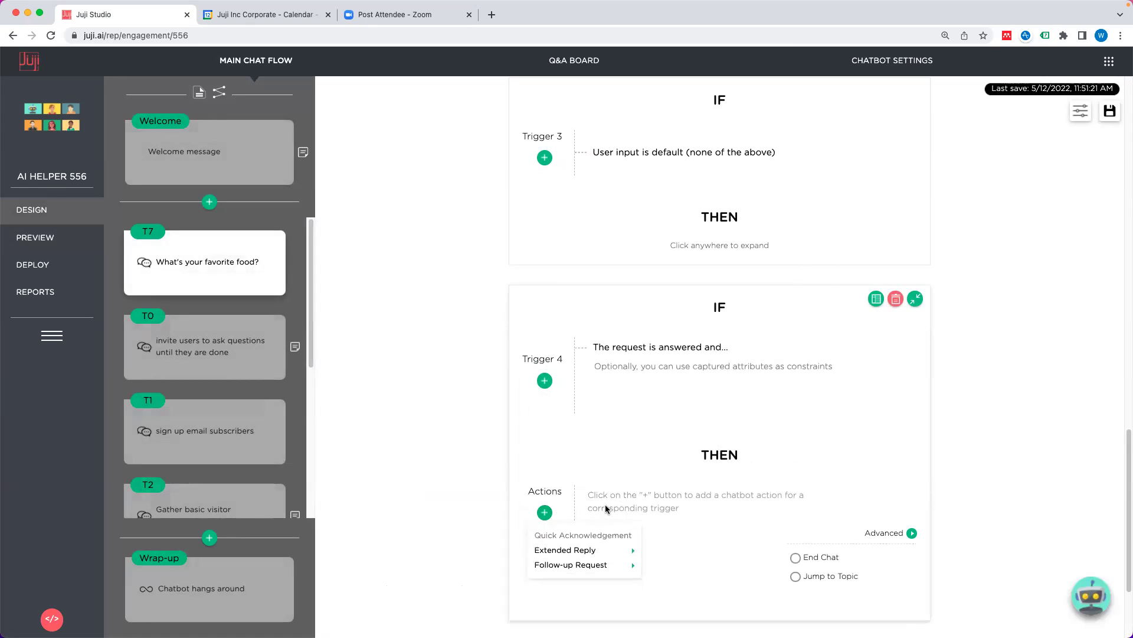
pyautogui.moveTo(582, 549)
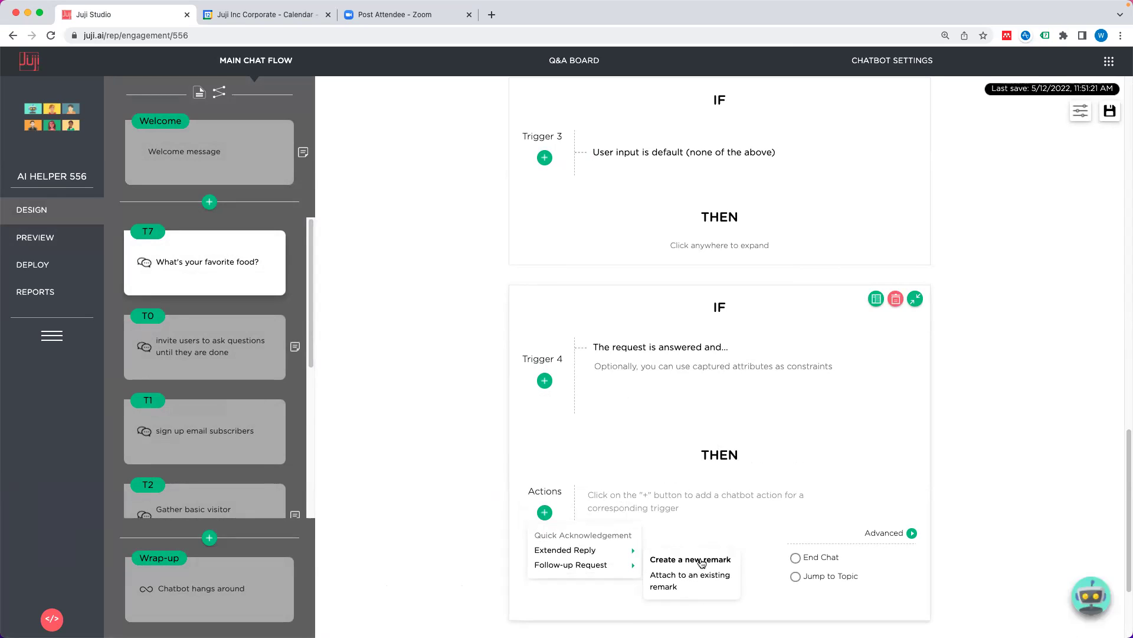
pyautogui.click(702, 561)
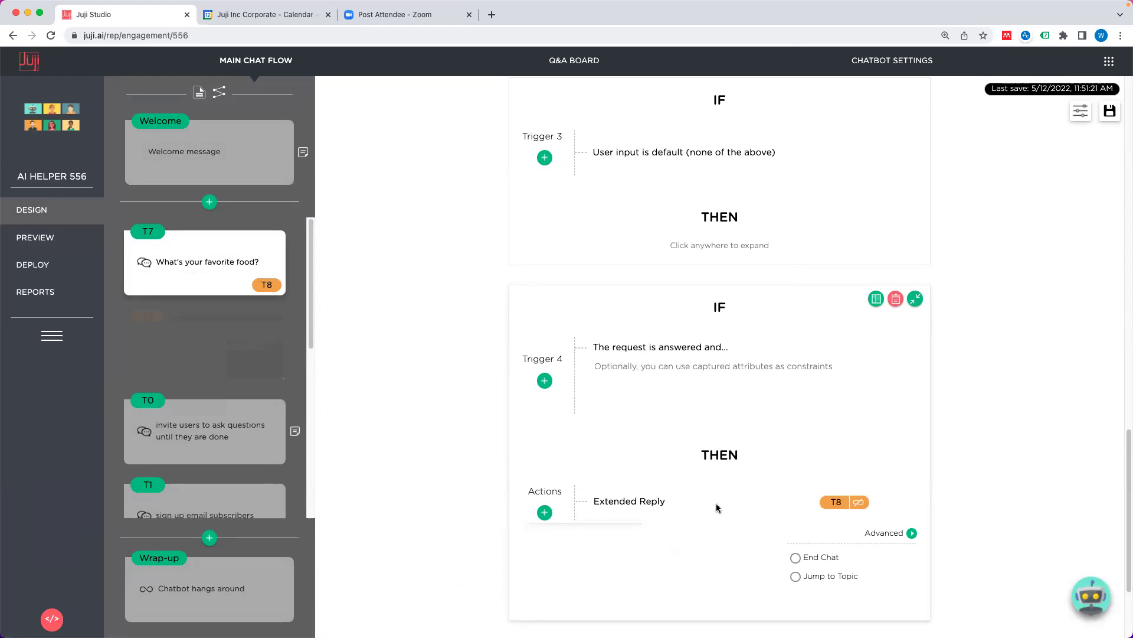
# Step: Make T8 a Web Media message and paste in the food image URL
pyautogui.click(834, 502)
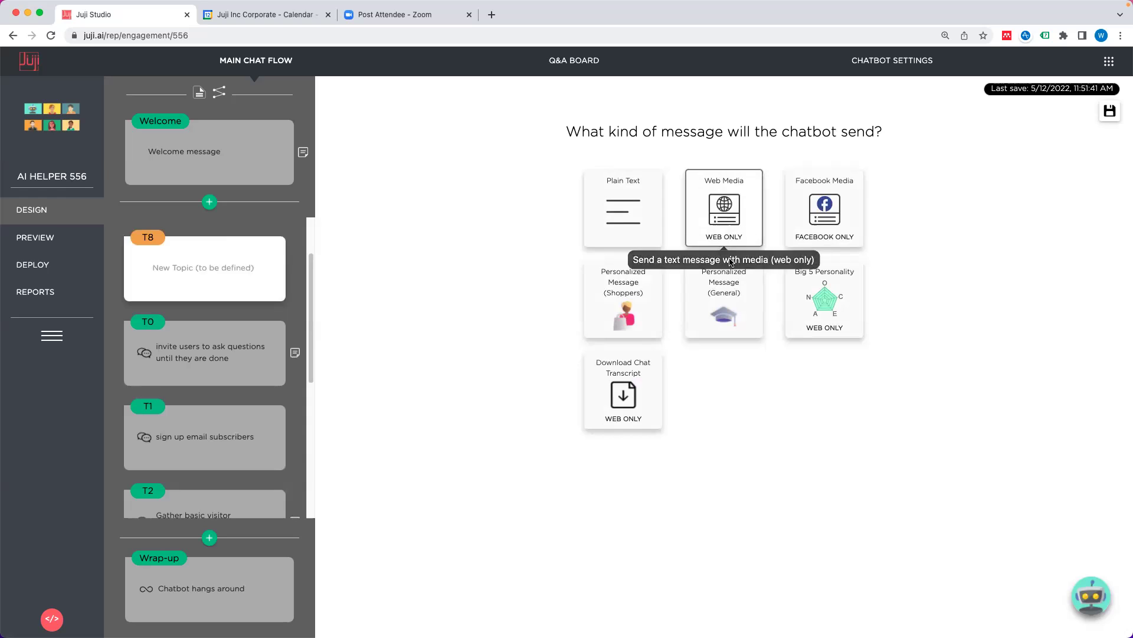
pyautogui.click(730, 211)
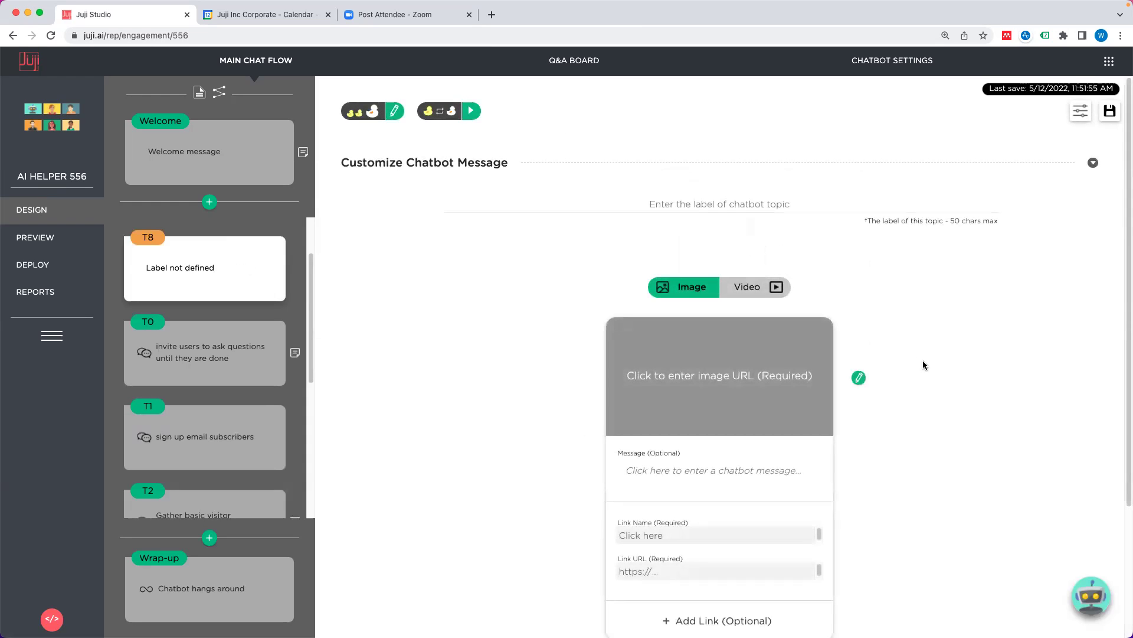
pyautogui.scroll(-1, 923, 364)
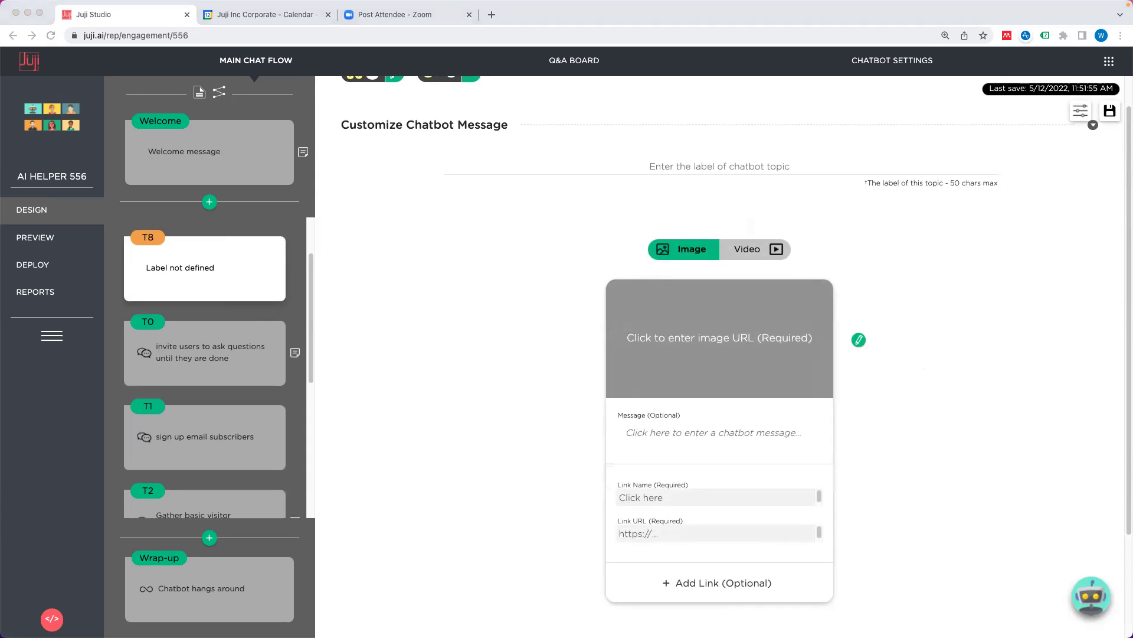
pyautogui.click(703, 343)
pyautogui.rightClick(700, 342)
pyautogui.click(731, 425)
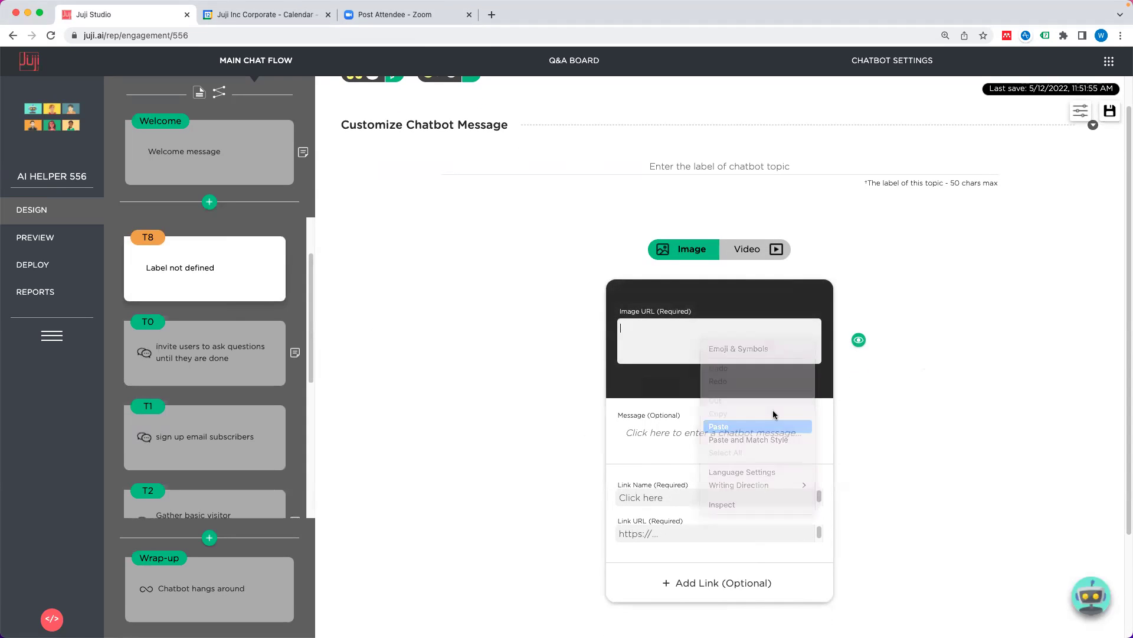
pyautogui.click(859, 340)
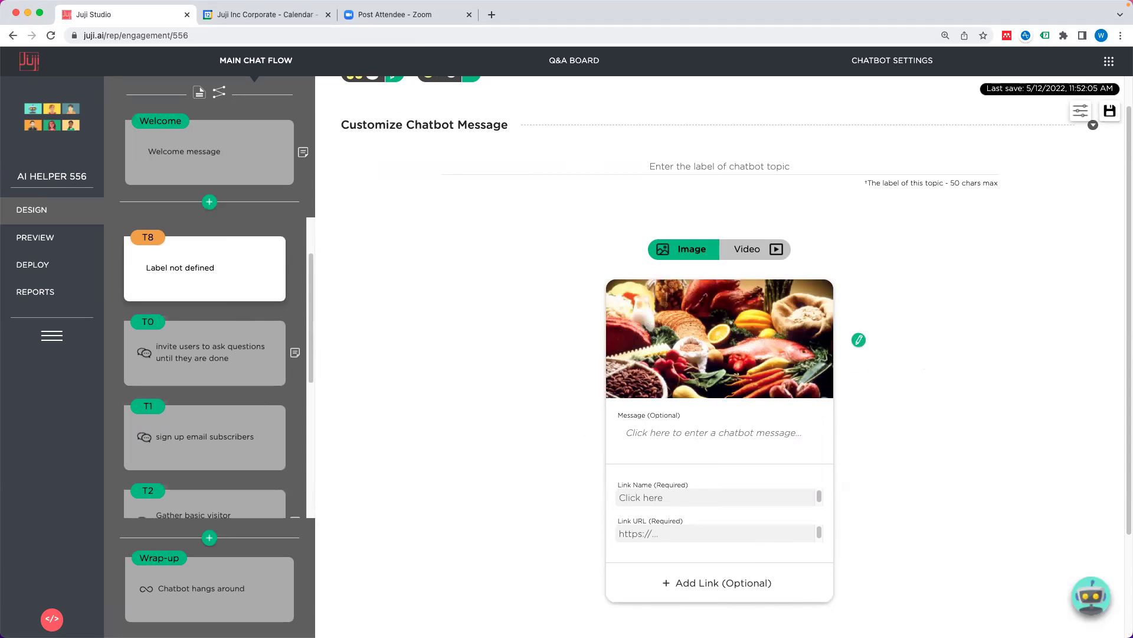
# Step: Add a 'Food Wiki' link pointing to Wikipedia's Food page, then start the preview
pyautogui.click(718, 497)
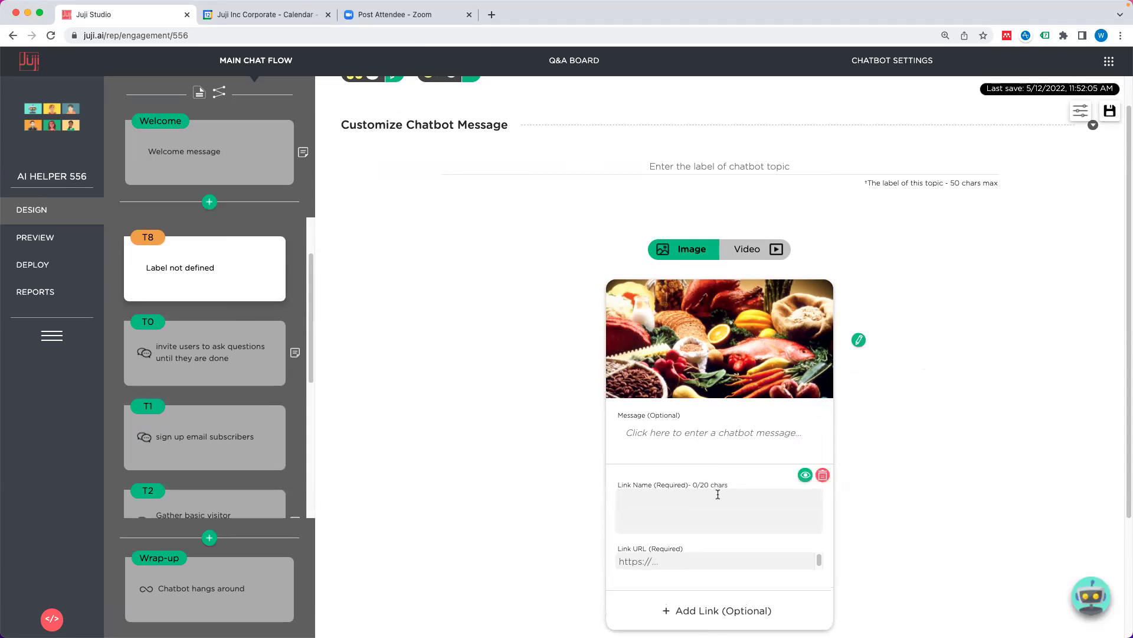
pyautogui.write('Fook')
pyautogui.press('BackSpace')
pyautogui.press('BackSpace')
pyautogui.write('d Wiki')
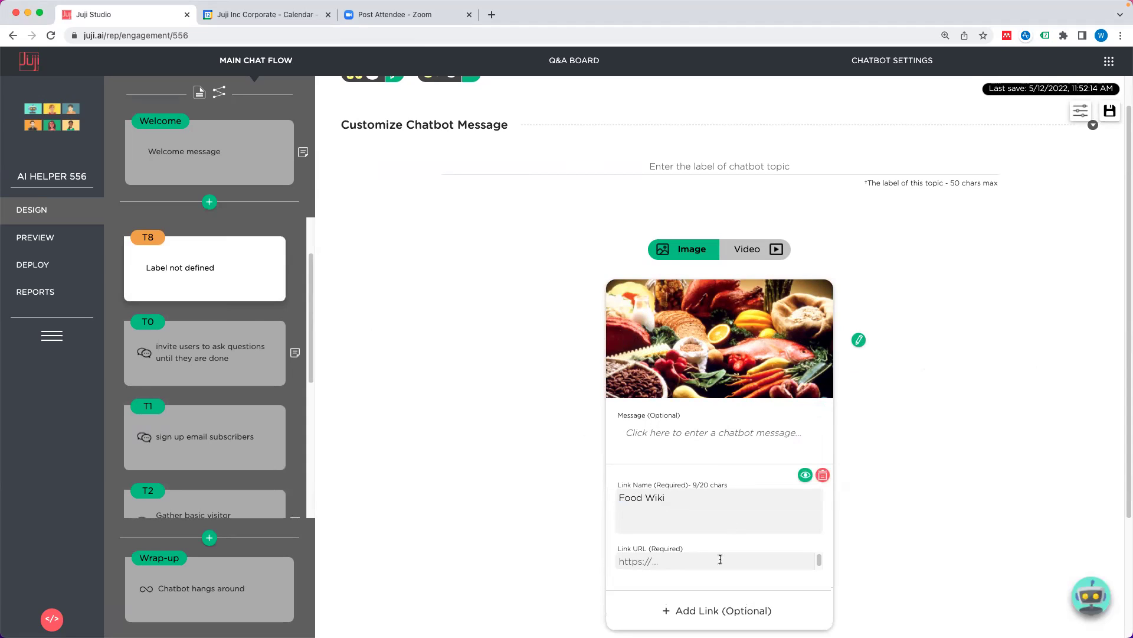
pyautogui.click(720, 559)
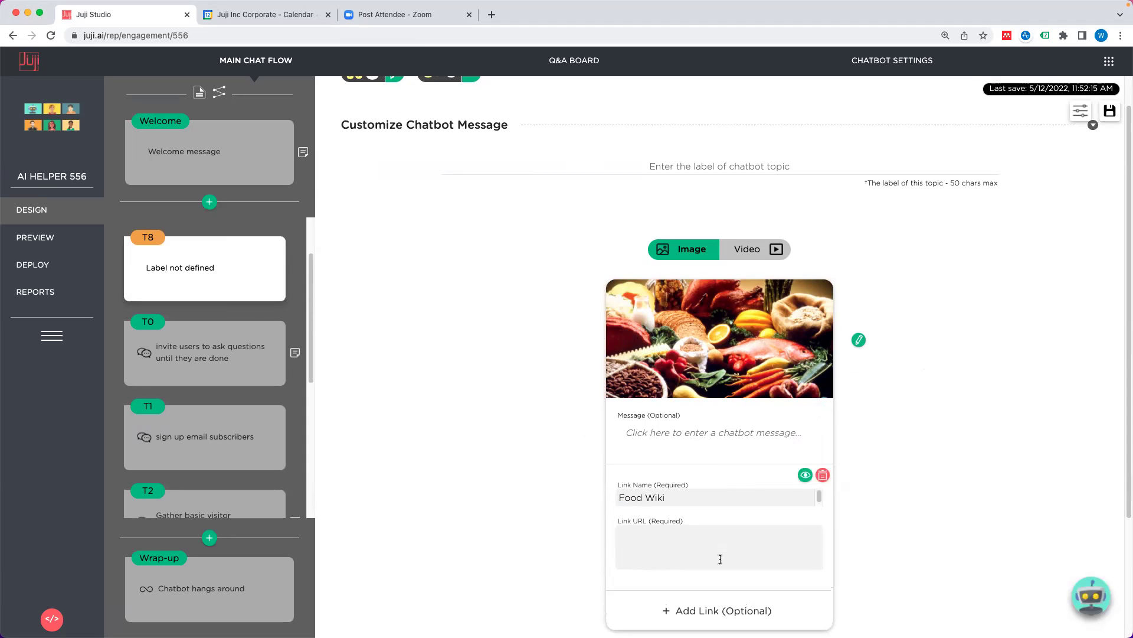
pyautogui.write('https://en.wikipedia.org/wiki/Food')
pyautogui.click(905, 509)
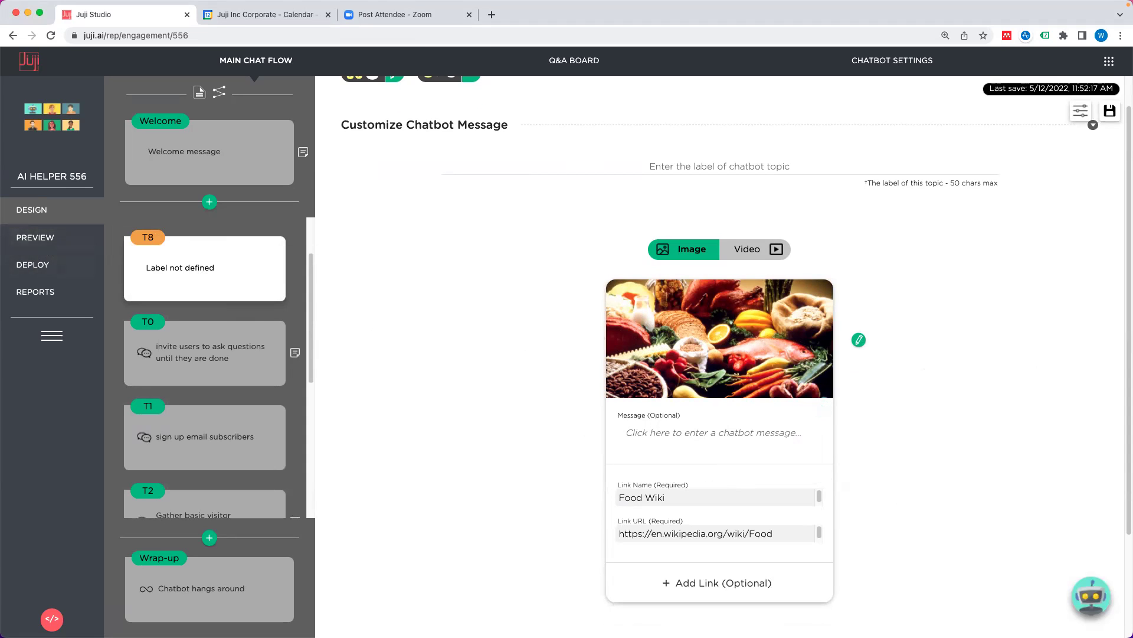
pyautogui.click(43, 238)
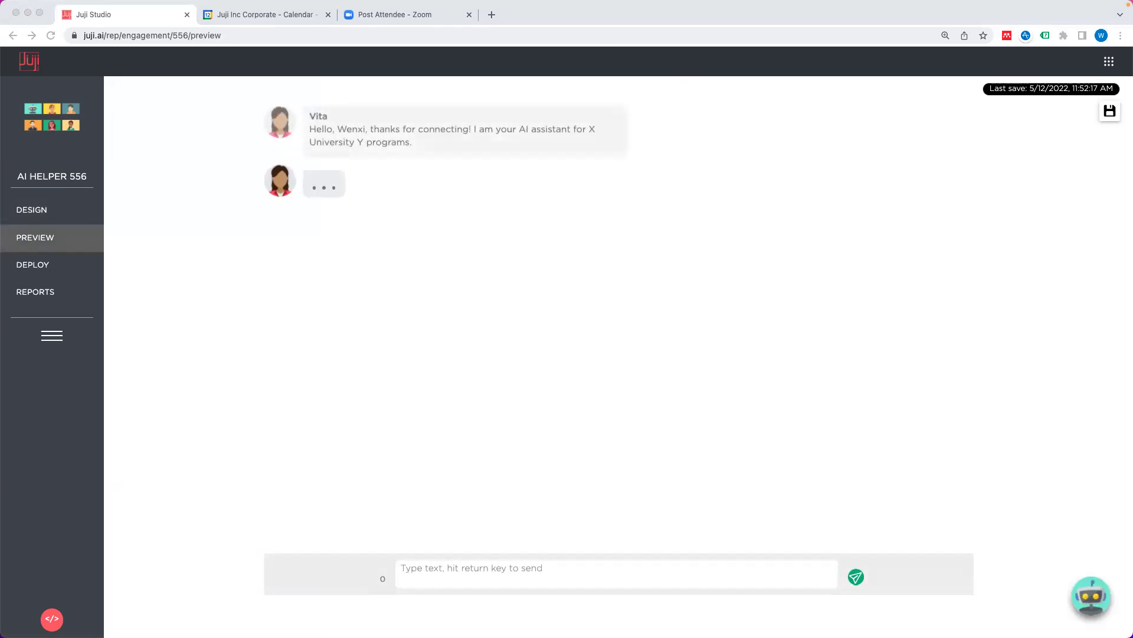
# Step: Send a favorite-food answer, confirm the T8 food image card appears, and return to design
pyautogui.click(636, 566)
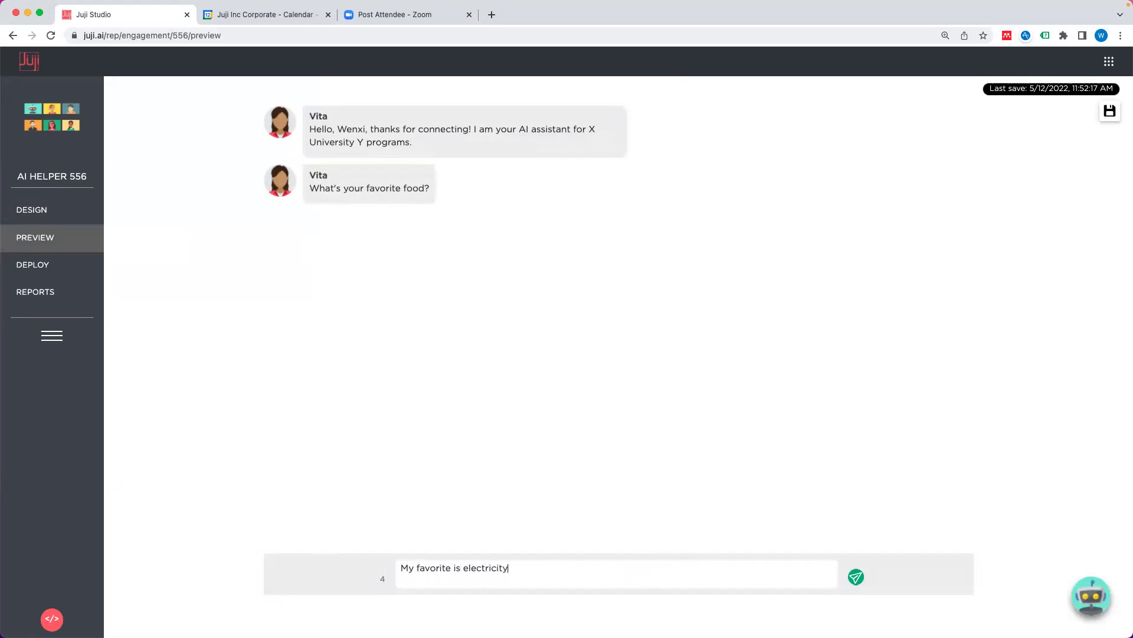
pyautogui.press('Return')
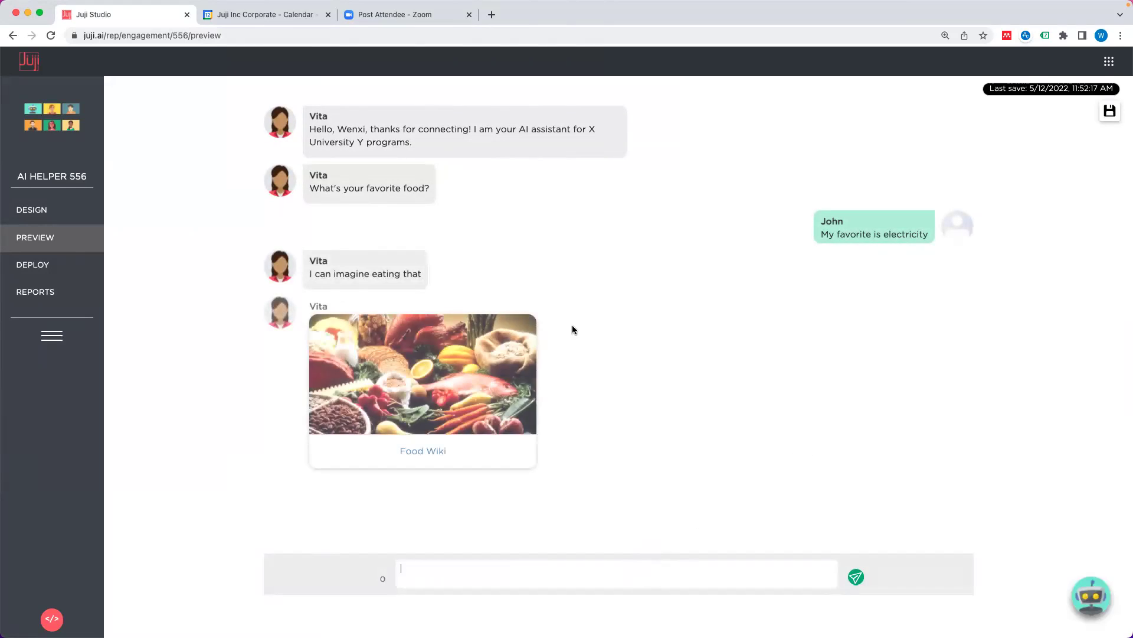
pyautogui.click(557, 395)
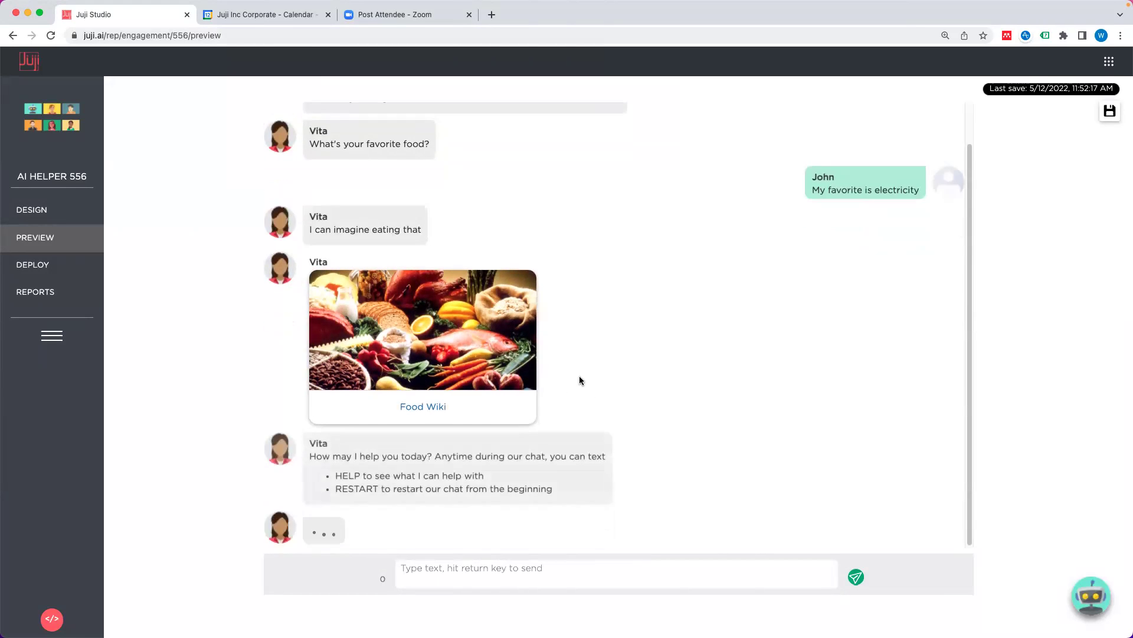
pyautogui.click(67, 211)
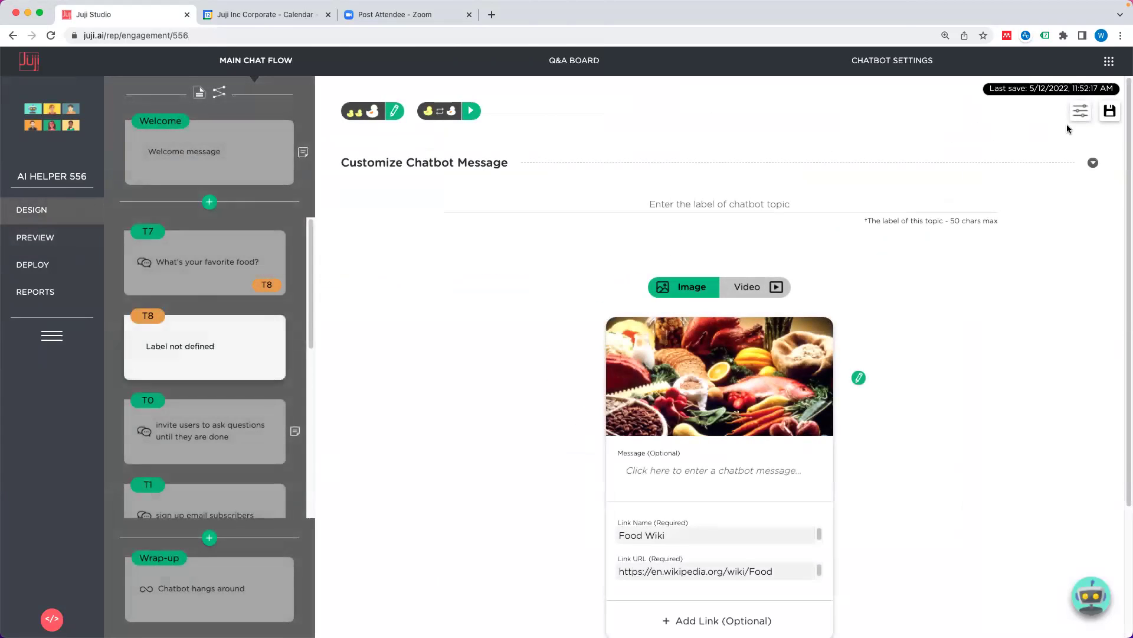
# Step: Make the favorite-food question topic T7 not required
pyautogui.click(1080, 111)
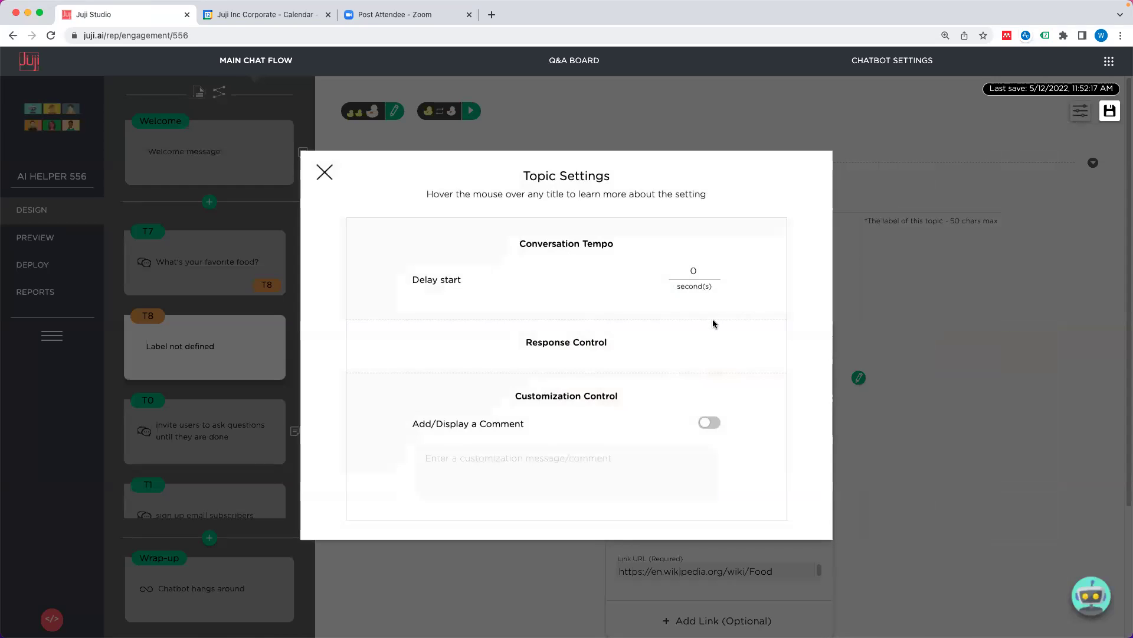
pyautogui.click(323, 172)
pyautogui.click(243, 251)
pyautogui.click(1080, 111)
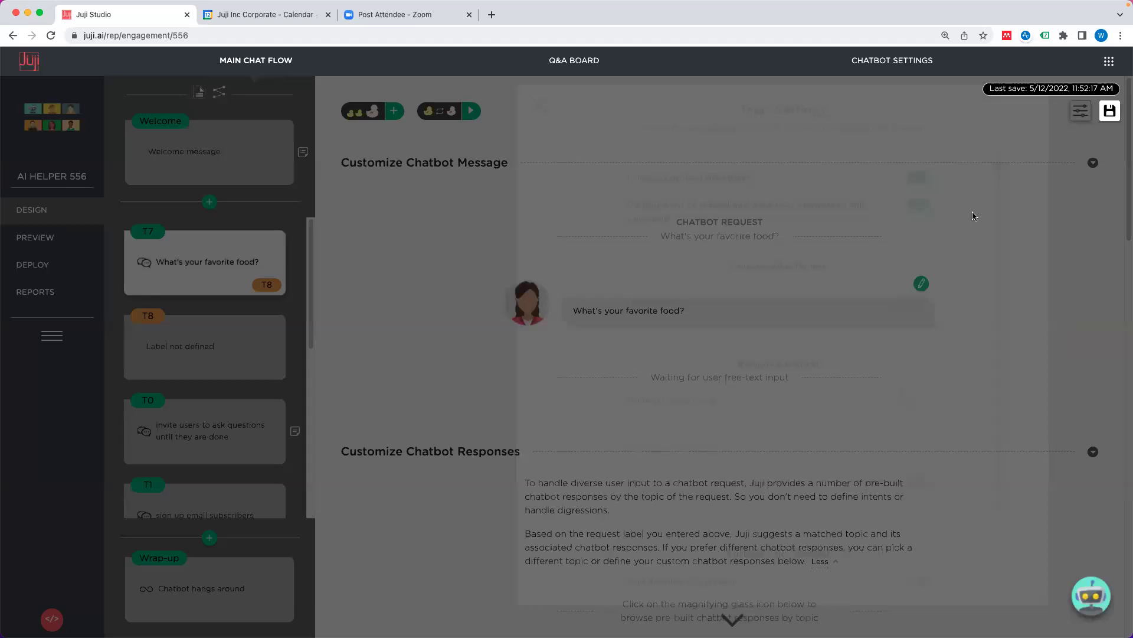
pyautogui.click(703, 178)
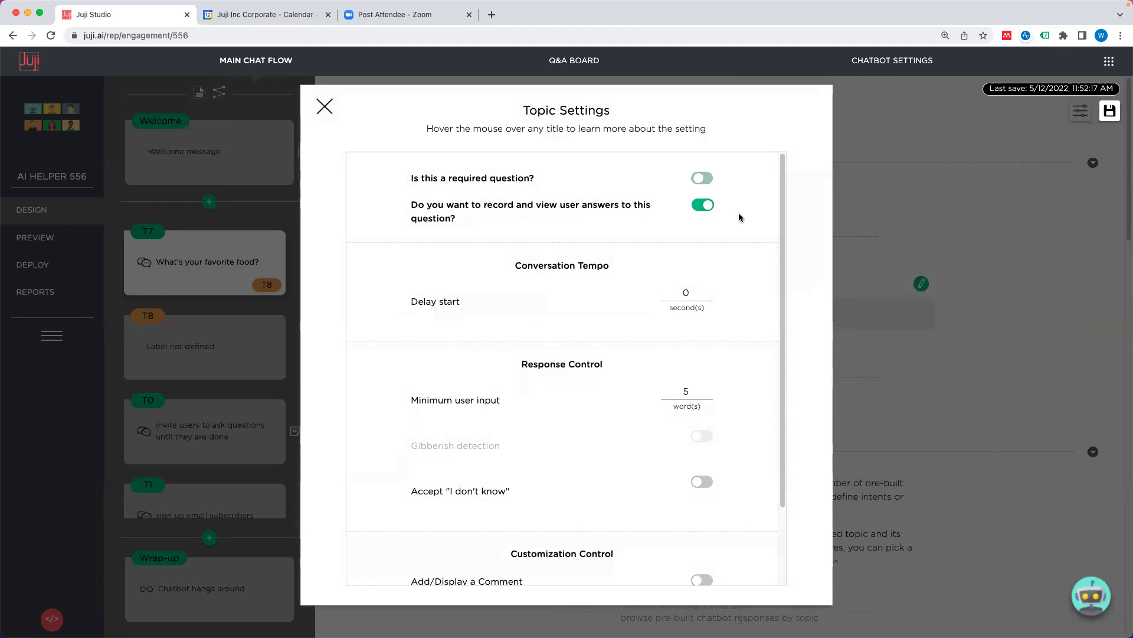
pyautogui.moveTo(500, 179)
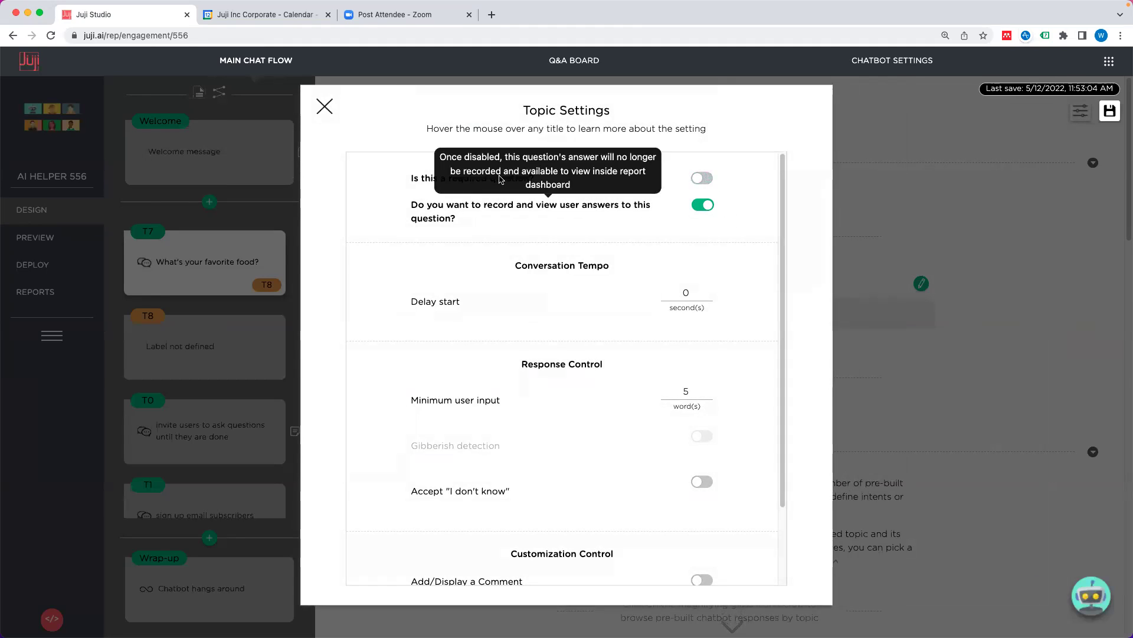
pyautogui.click(324, 106)
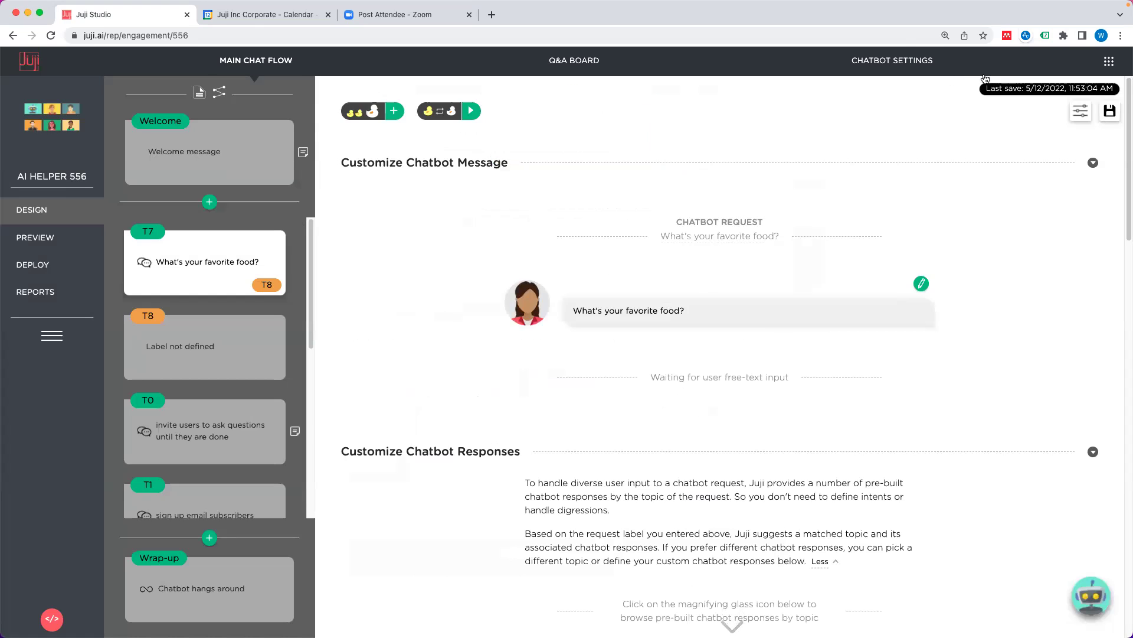
# Step: Enable handling of requests to skip parts of a chat in chatbot settings, then preview
pyautogui.click(892, 61)
pyautogui.scroll(-10, 689, 354)
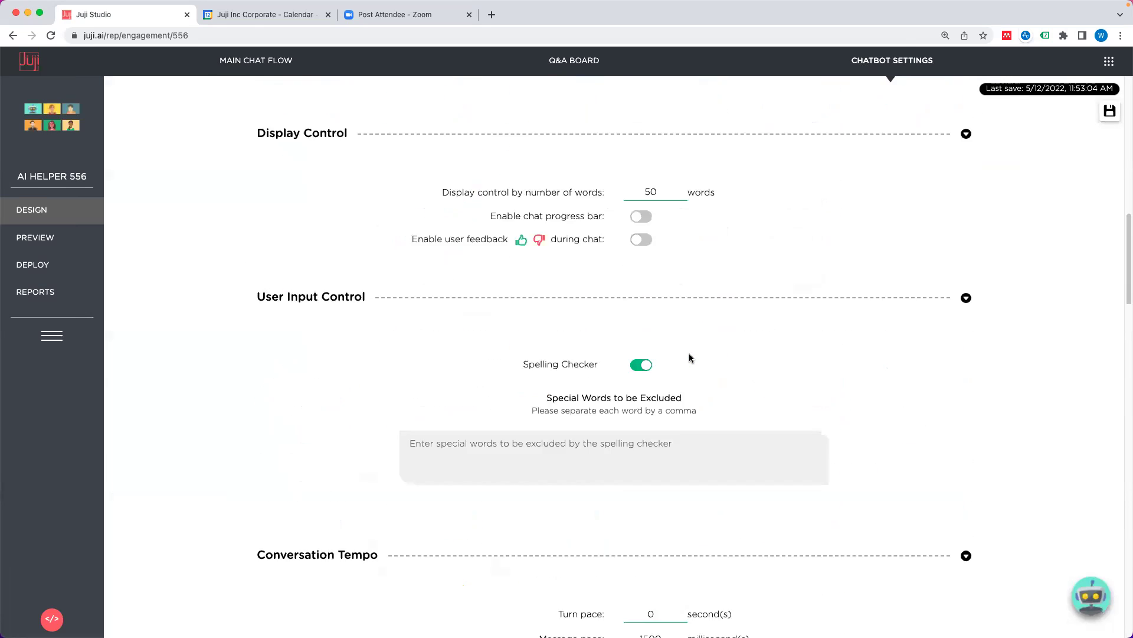
pyautogui.scroll(-20, 690, 354)
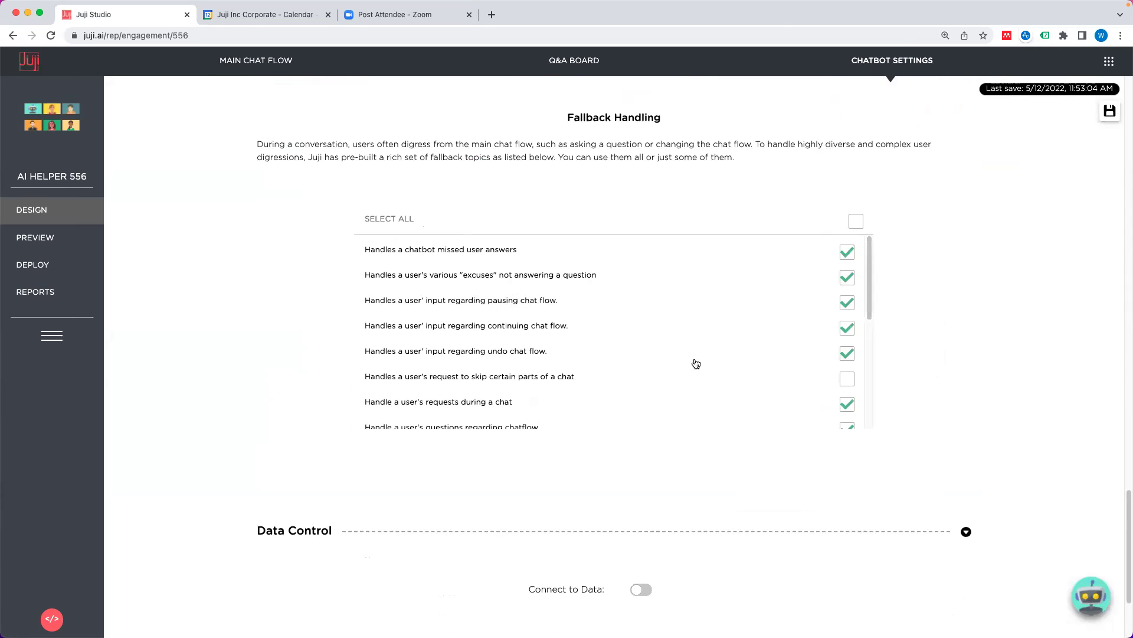
pyautogui.click(847, 379)
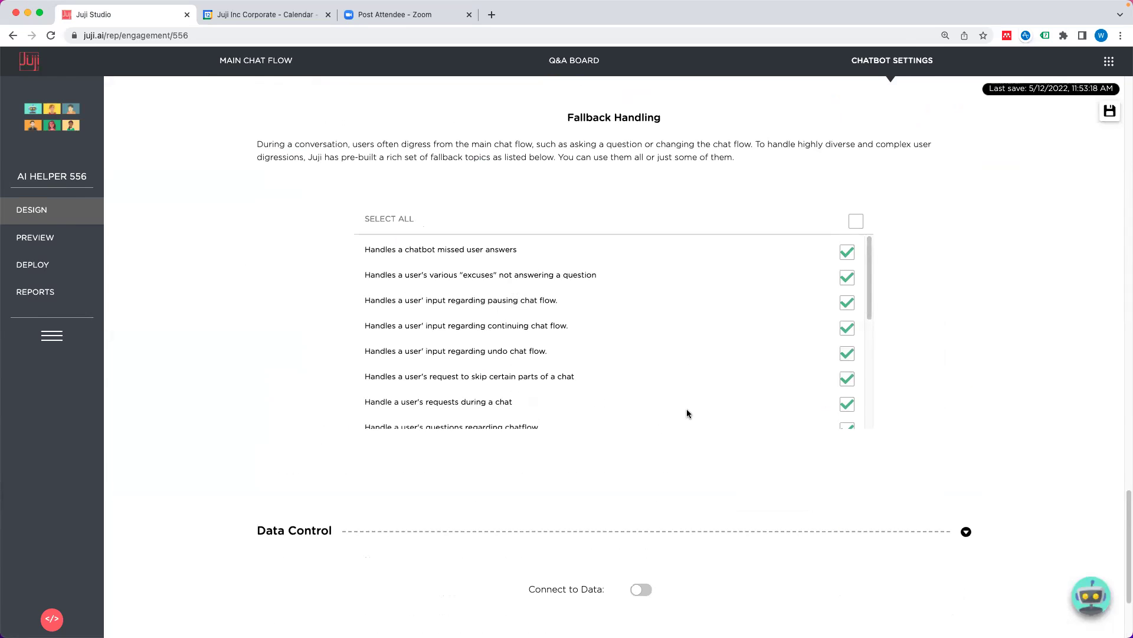
pyautogui.click(264, 61)
pyautogui.click(89, 236)
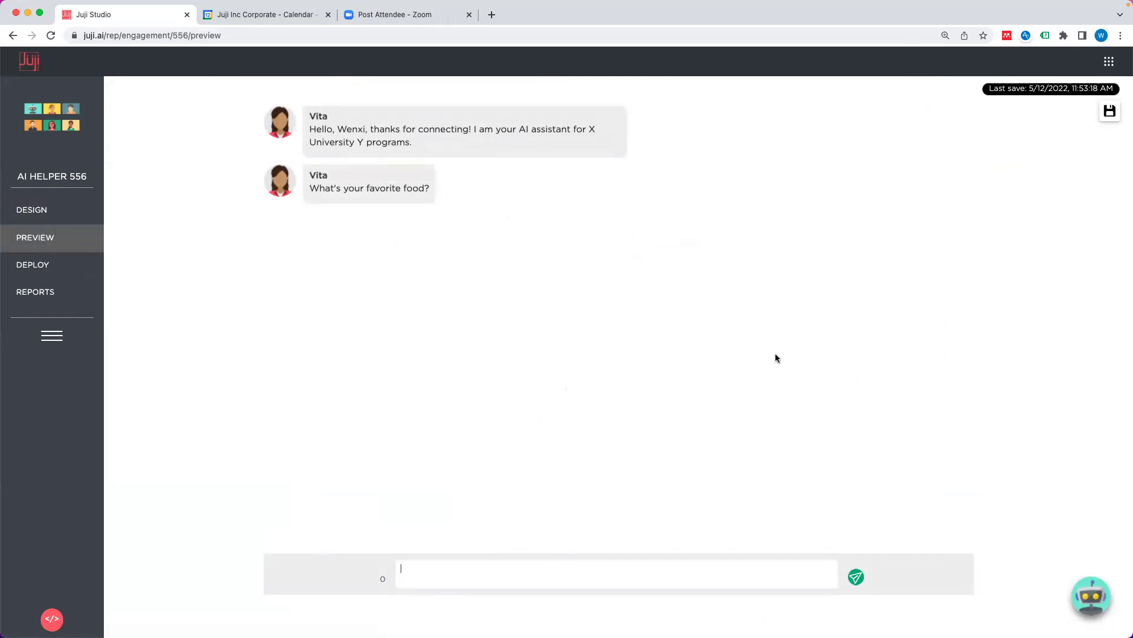
# Step: Send 'skip please' in the preview and finish the Food Wiki card with DONE
pyautogui.write('s')
pyautogui.write('ase')
pyautogui.press('Return')
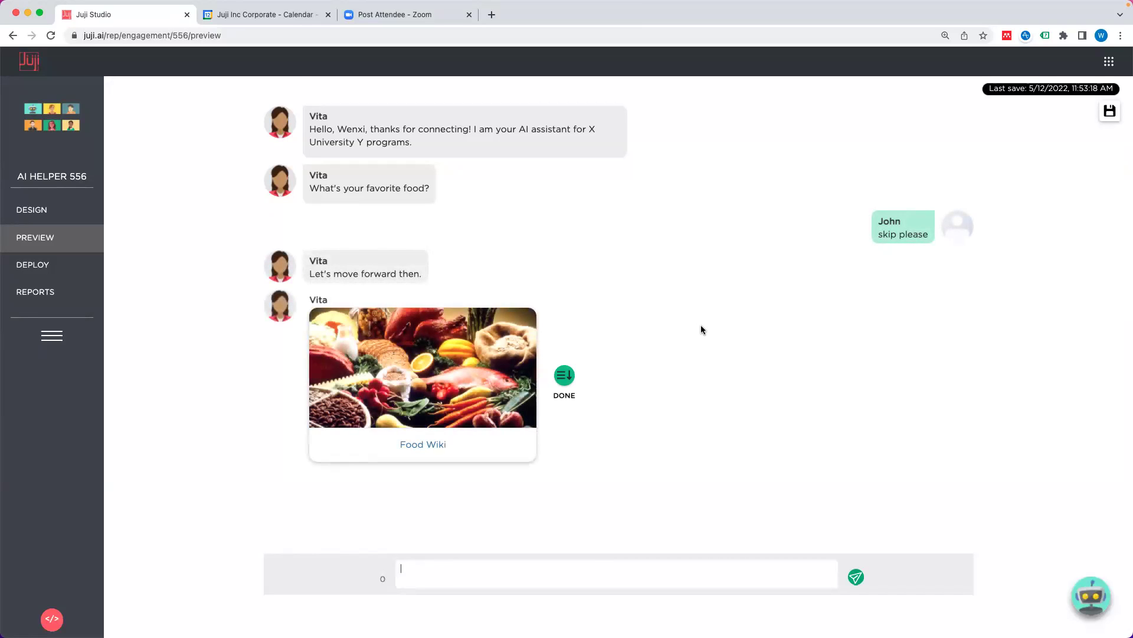
pyautogui.click(565, 379)
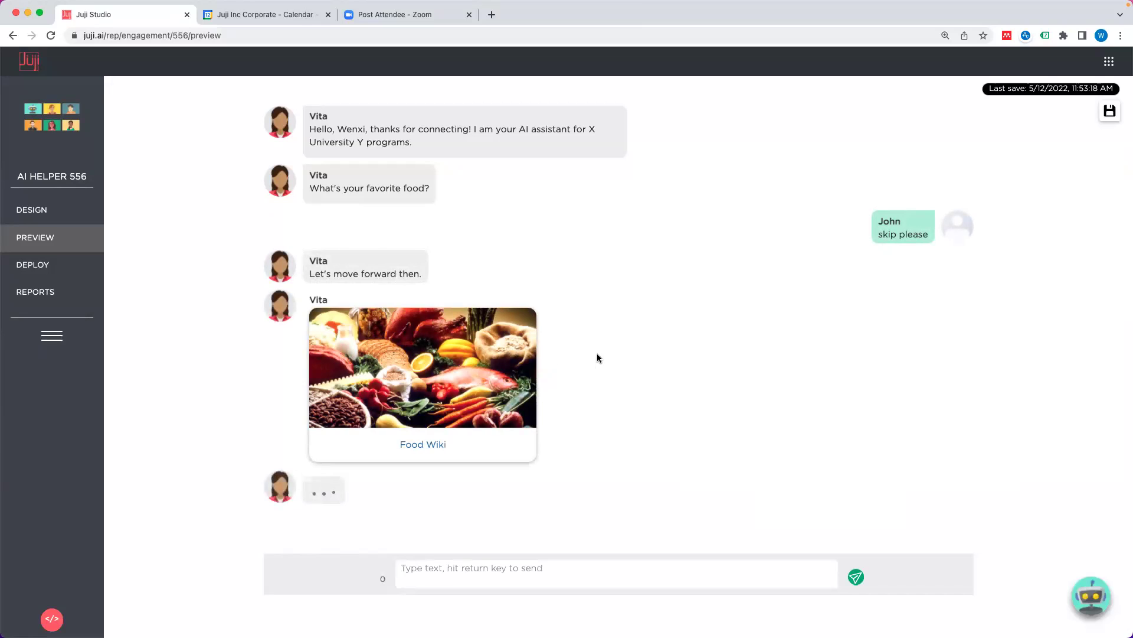
# Step: Deploy the chatbot as Version 1, copy its public web link, and open a blank browser tab
pyautogui.click(32, 265)
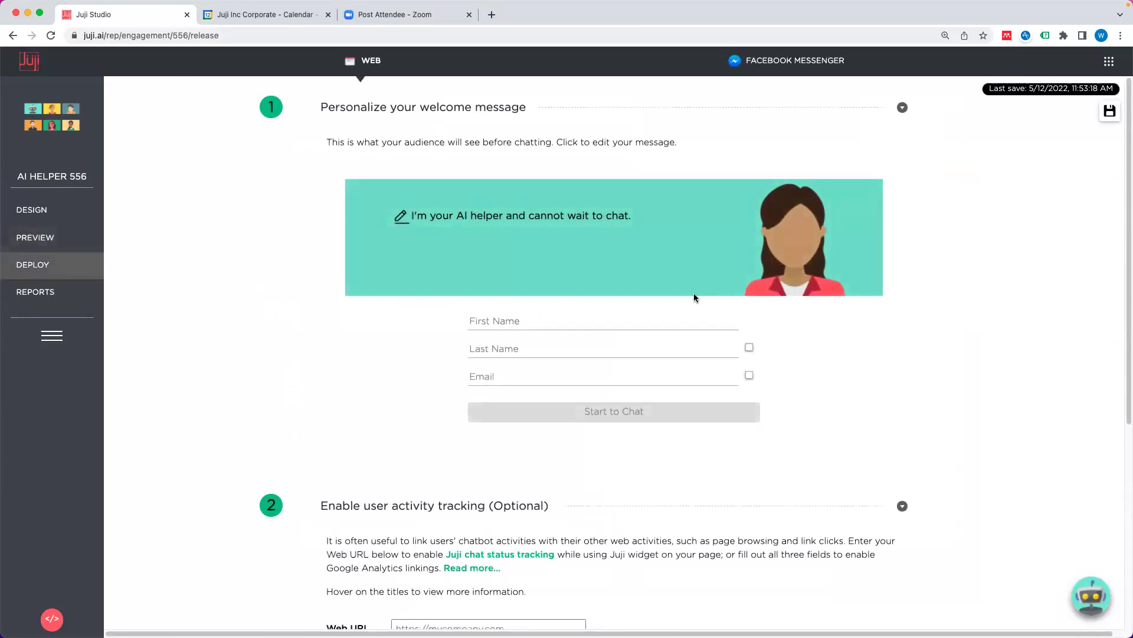
pyautogui.scroll(-5, 693, 292)
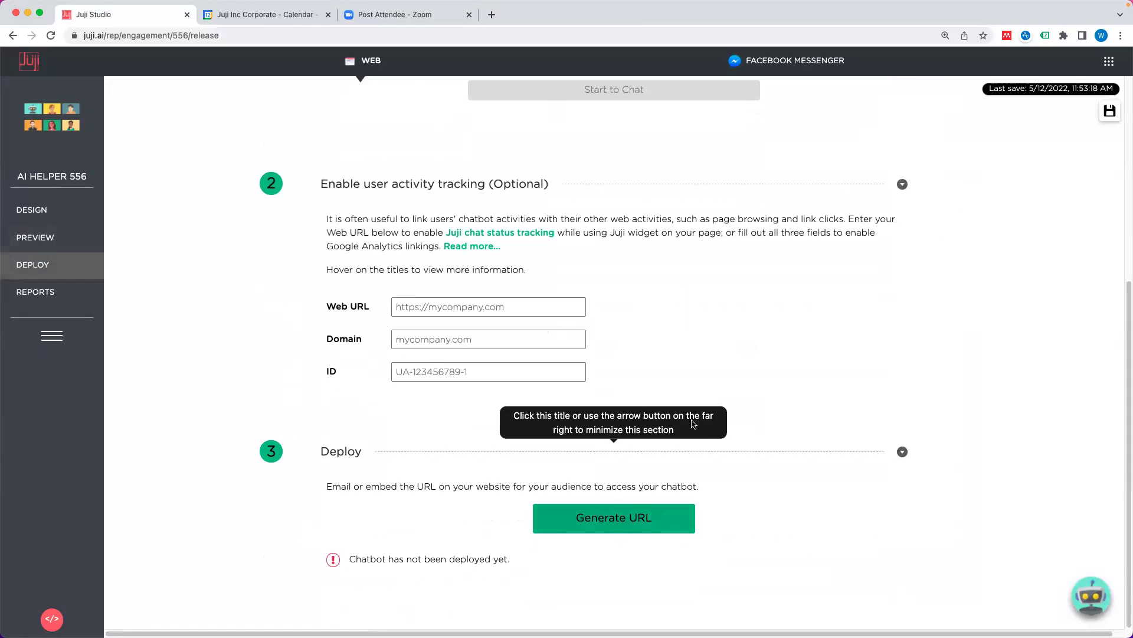
pyautogui.click(615, 516)
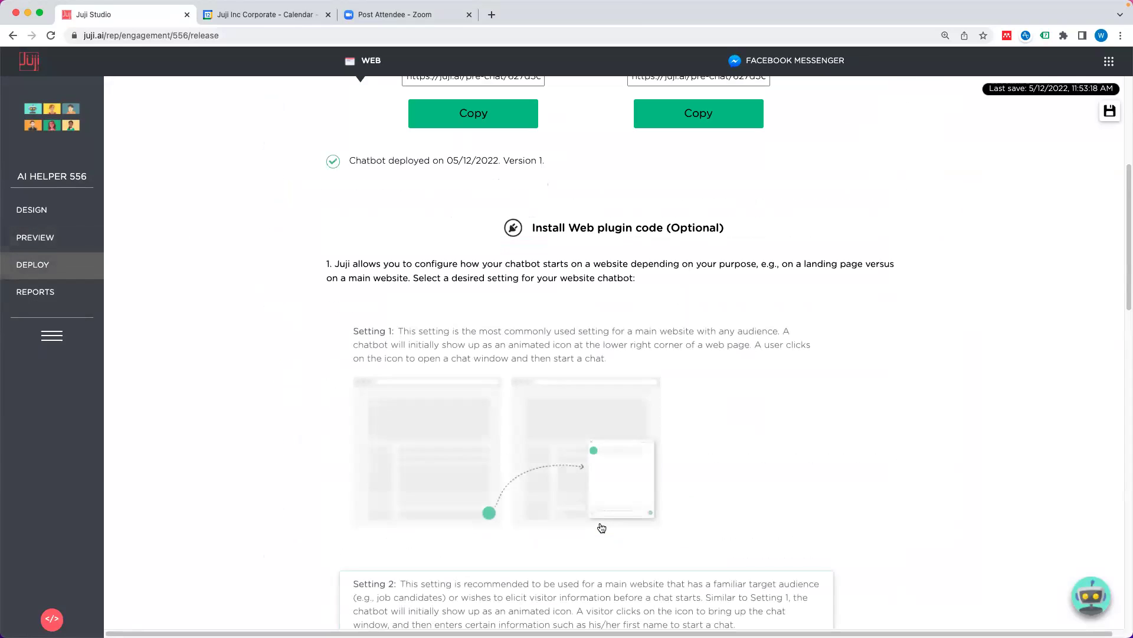
pyautogui.scroll(5, 726, 327)
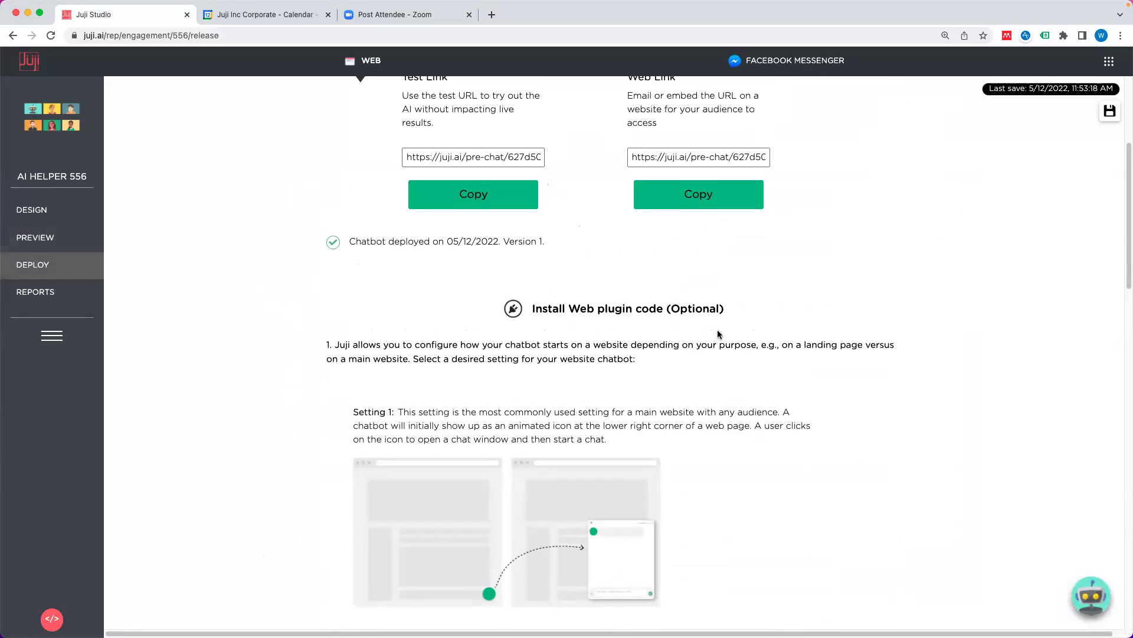
pyautogui.click(701, 428)
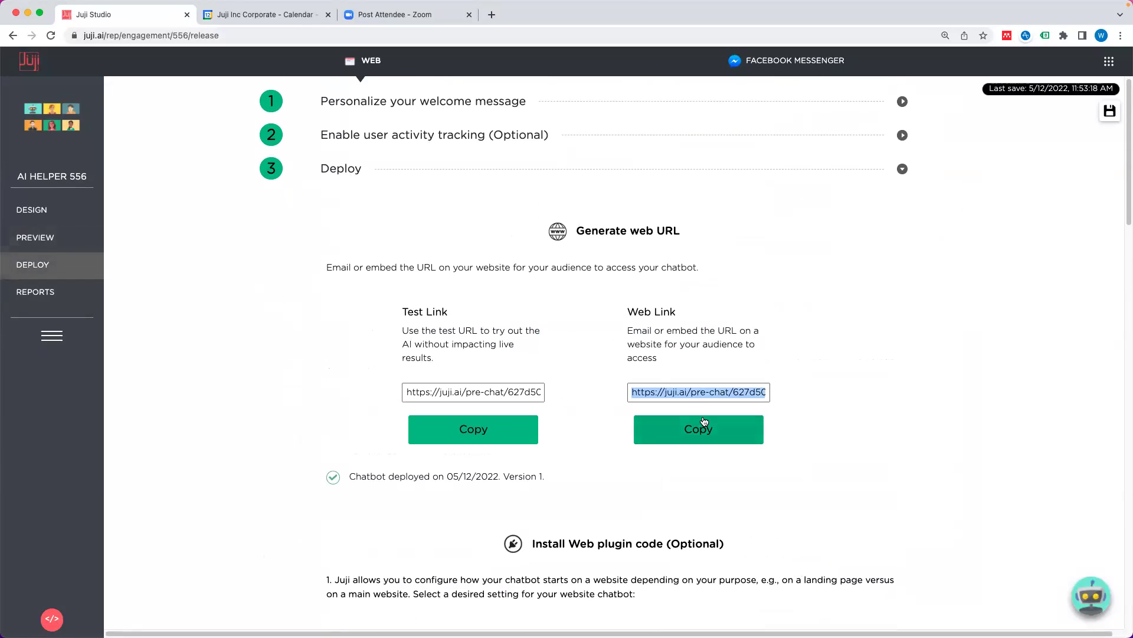
pyautogui.click(492, 15)
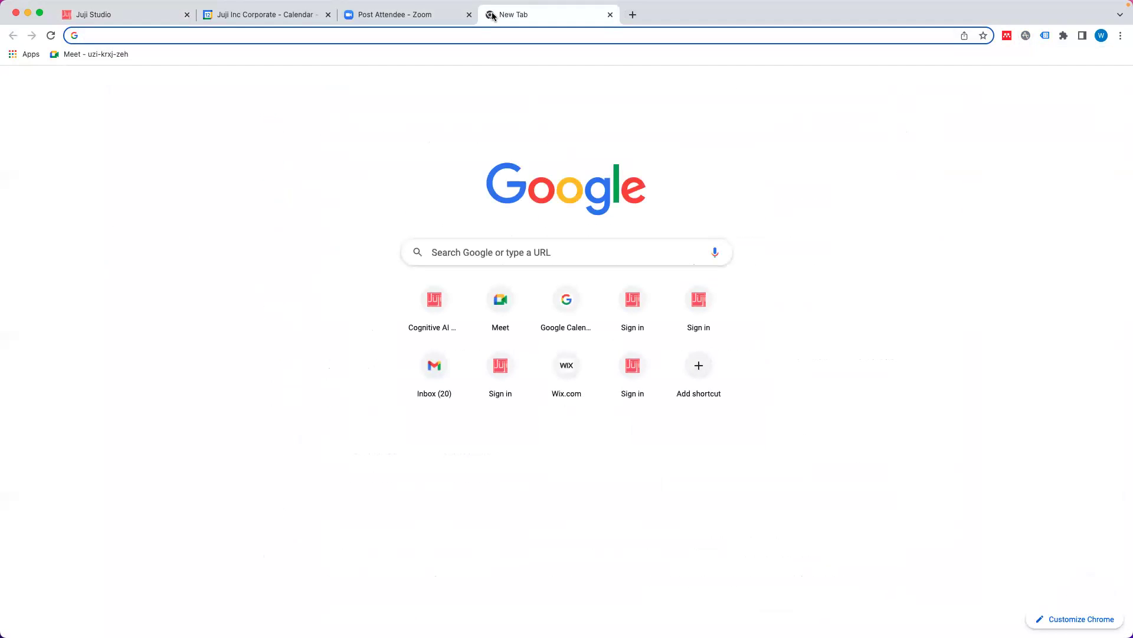
# Step: Open the deployed chatbot's web link and start a chat with first name t1
pyautogui.write('https://juji.ai/pre-chat/627d50c0-f27b-4af3-abfa-718515513e05')
pyautogui.press('Return')
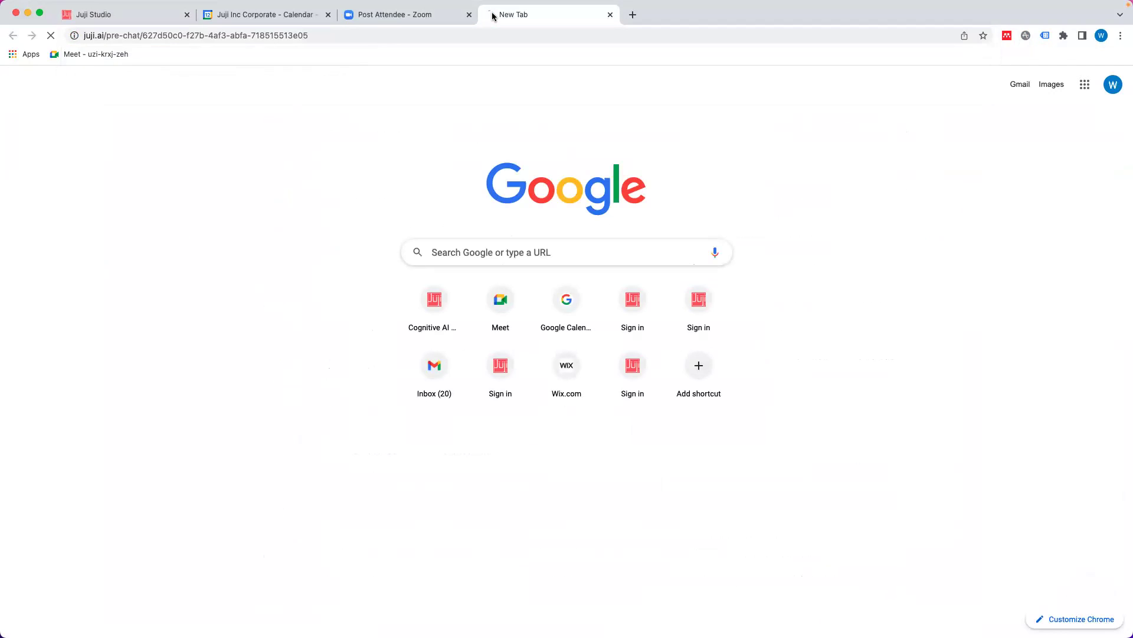
pyautogui.moveTo(530, 16); pyautogui.dragTo(265, 16)
pyautogui.click(499, 307)
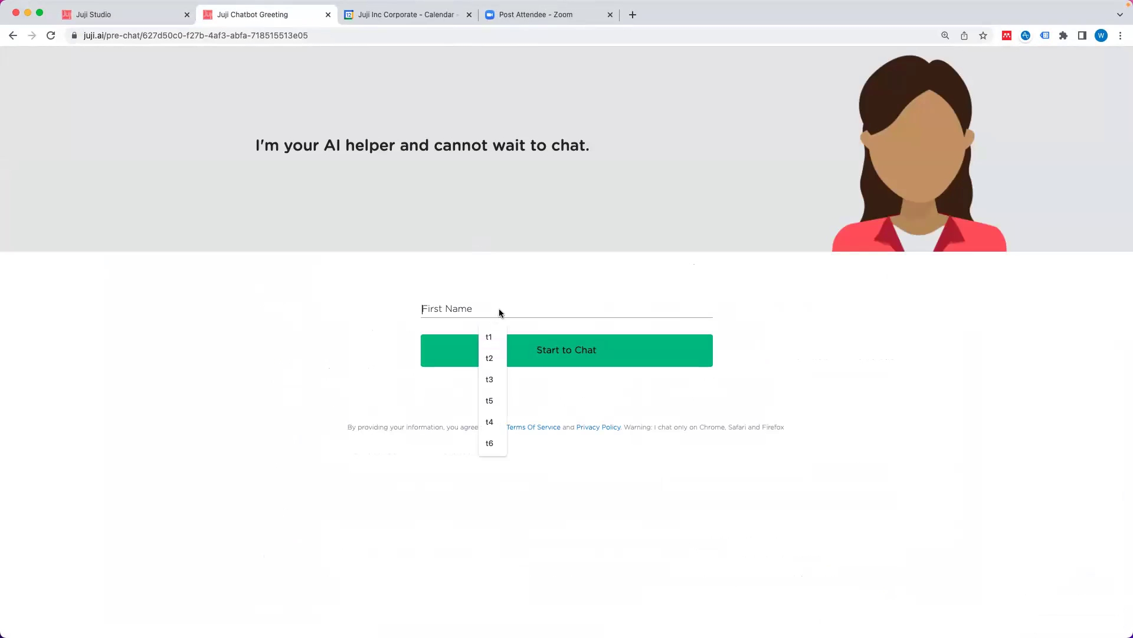
pyautogui.click(490, 337)
pyautogui.click(534, 352)
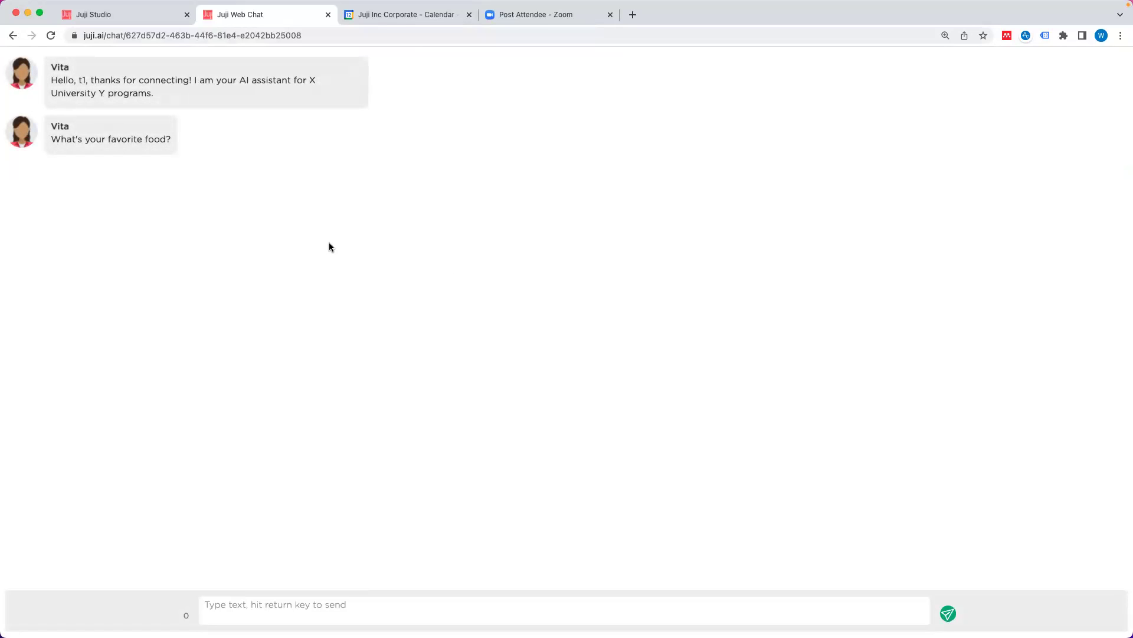
# Step: Send 'skip please' and confirm the bot moves past the food question
pyautogui.click(347, 601)
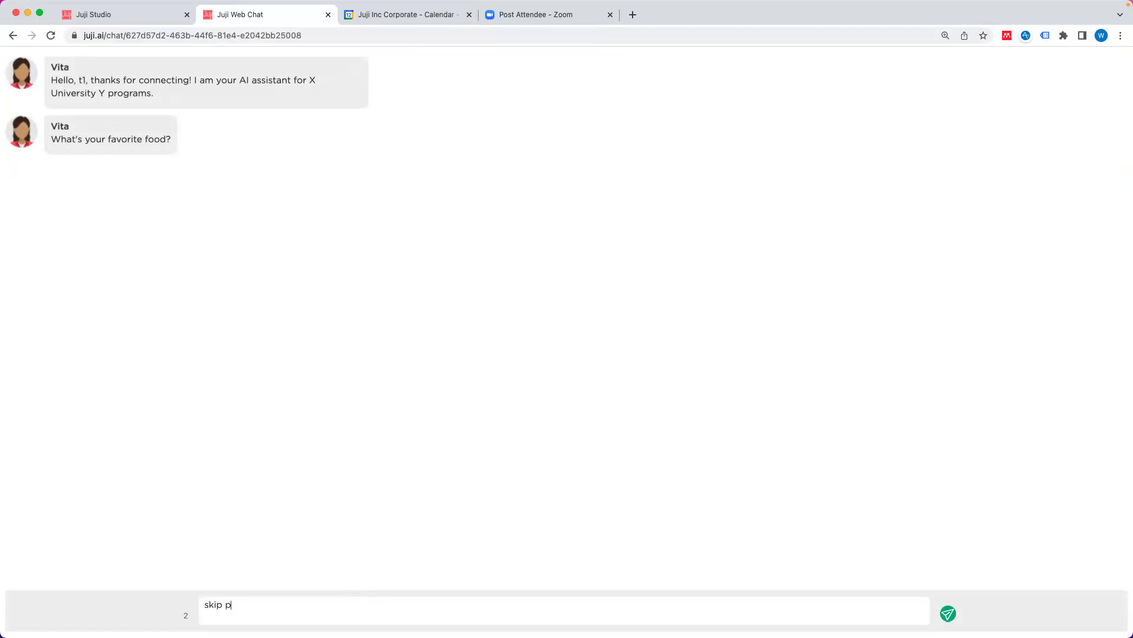
pyautogui.press('Return')
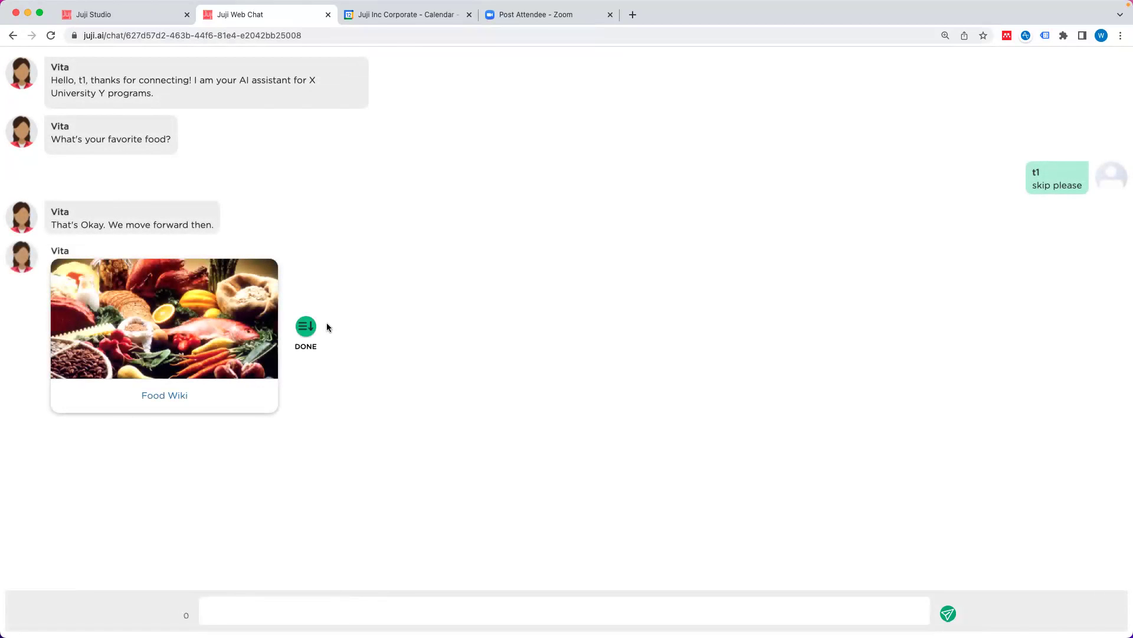
pyautogui.click(108, 14)
pyautogui.click(221, 17)
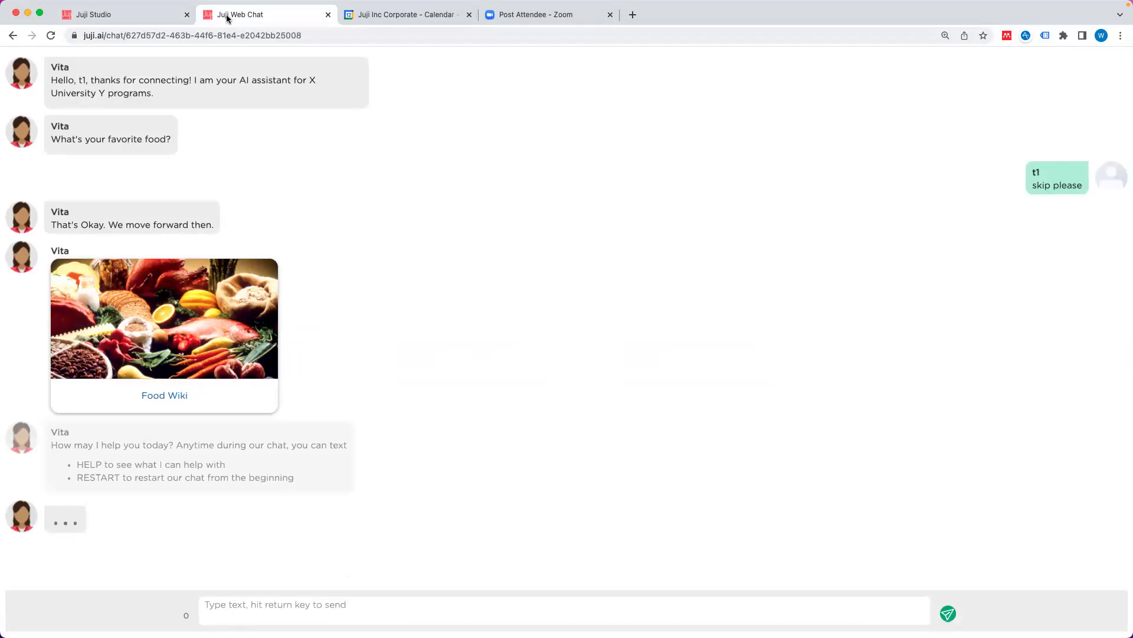
# Step: Add an empty fifth custom response, Trigger 5, to the T7 'What's your favorite food?' question
pyautogui.click(140, 16)
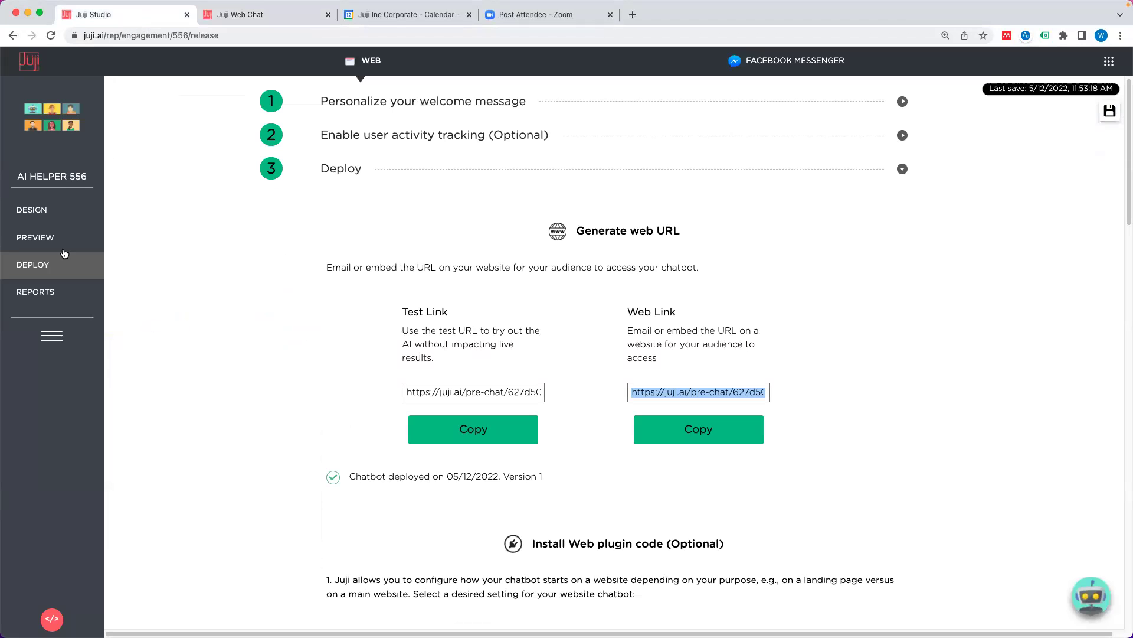
pyautogui.click(42, 219)
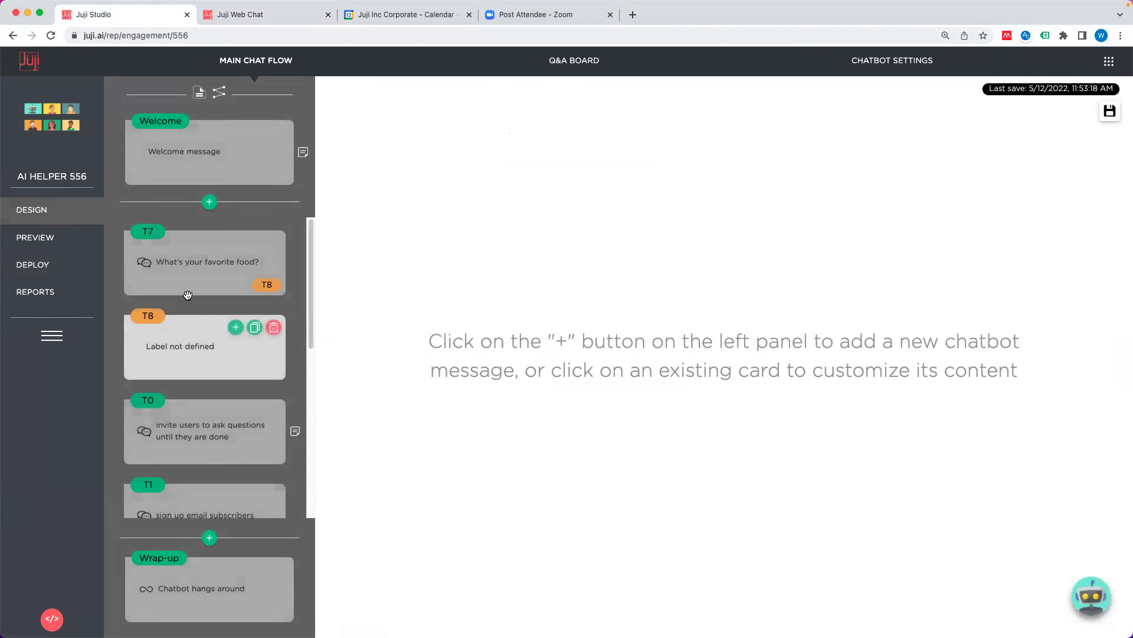
pyautogui.click(209, 281)
pyautogui.scroll(-6, 706, 376)
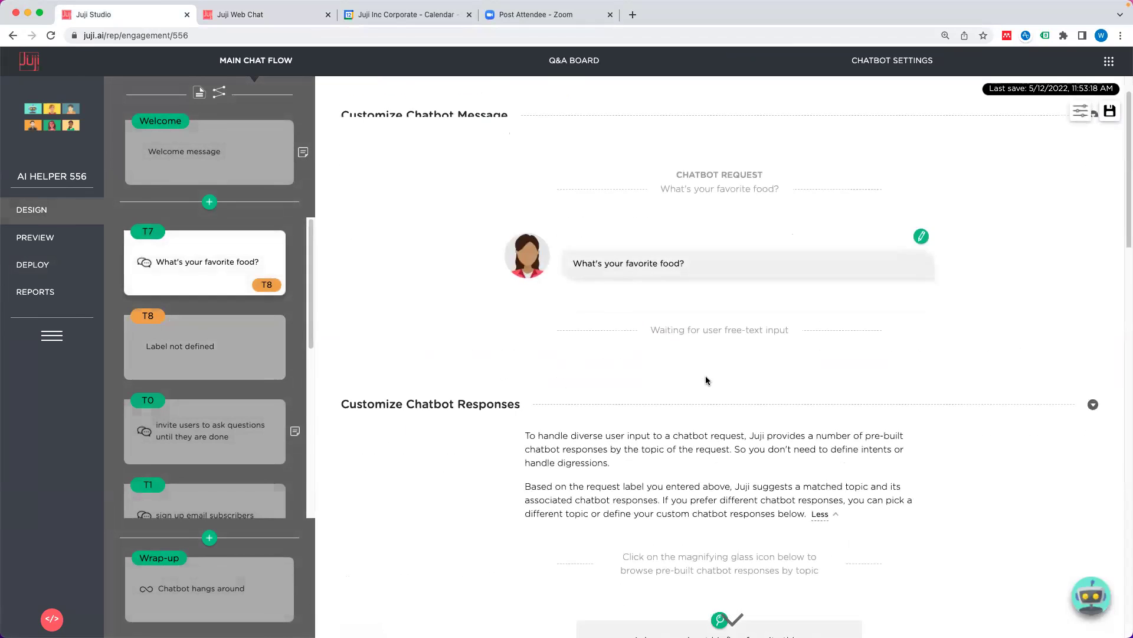
pyautogui.scroll(-4, 708, 384)
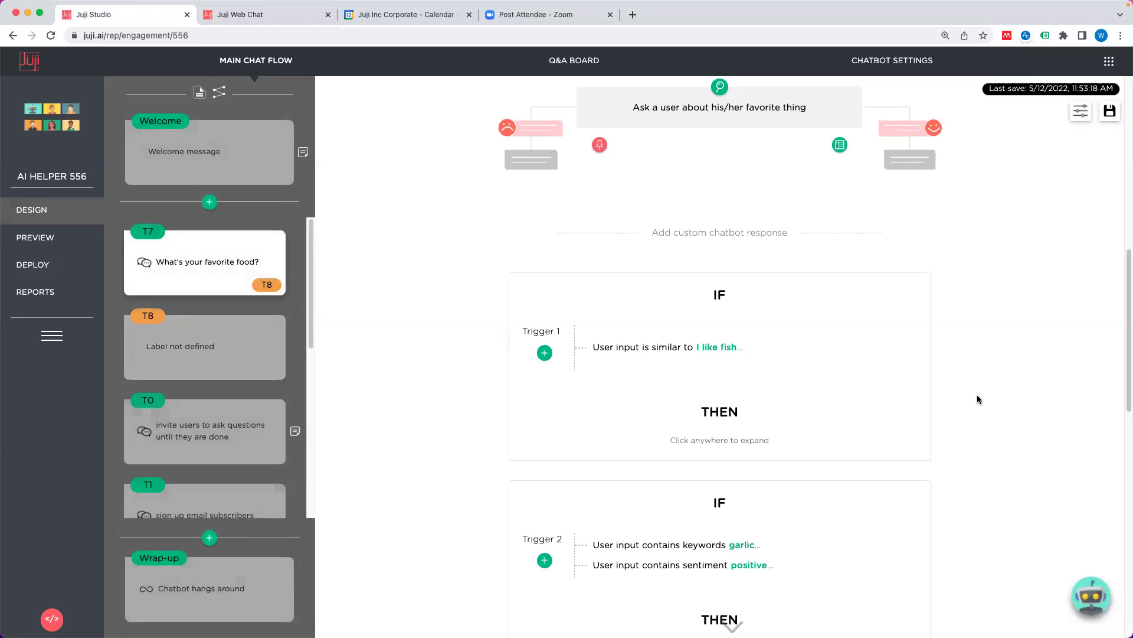
pyautogui.scroll(-12, 607, 425)
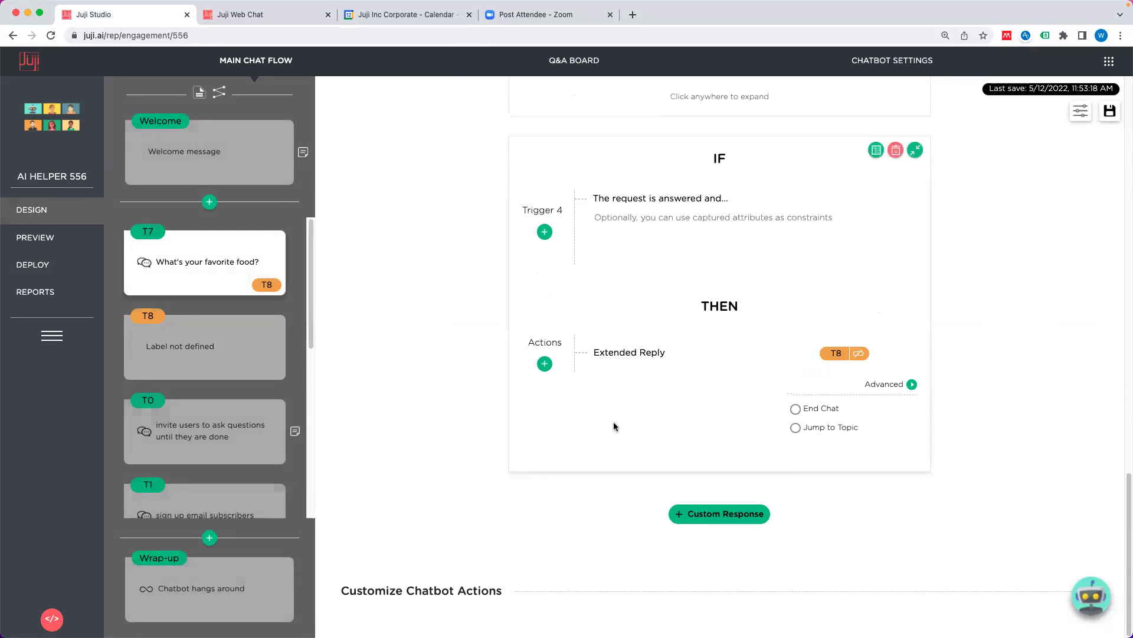
pyautogui.click(717, 517)
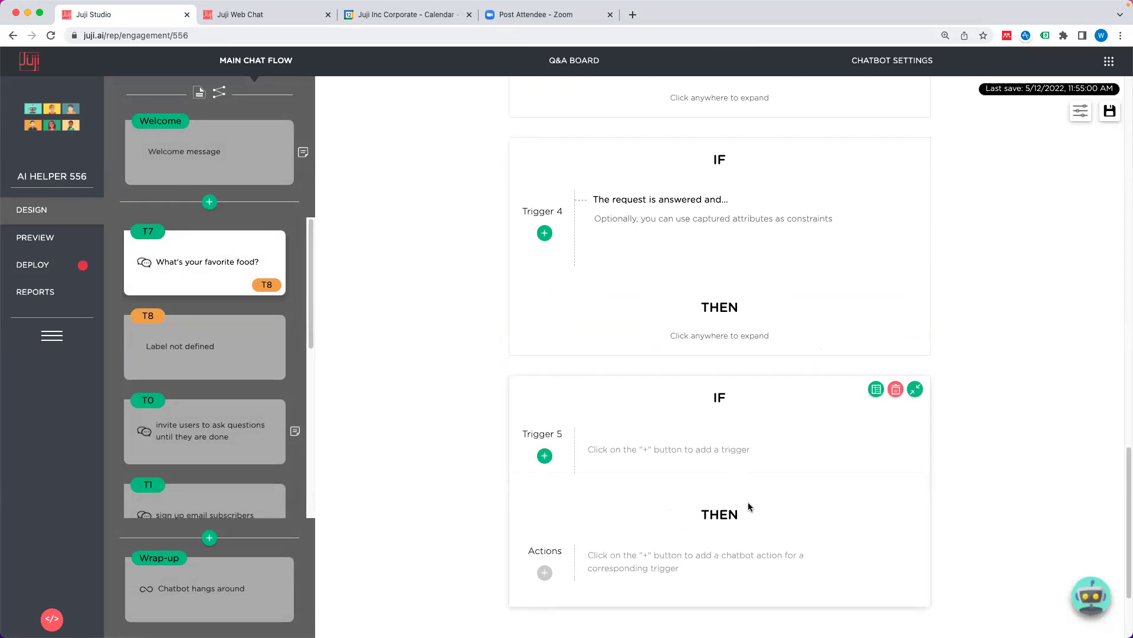
# Step: Set Trigger 5 to match user input similar to 'Why do you ask?'
pyautogui.click(545, 455)
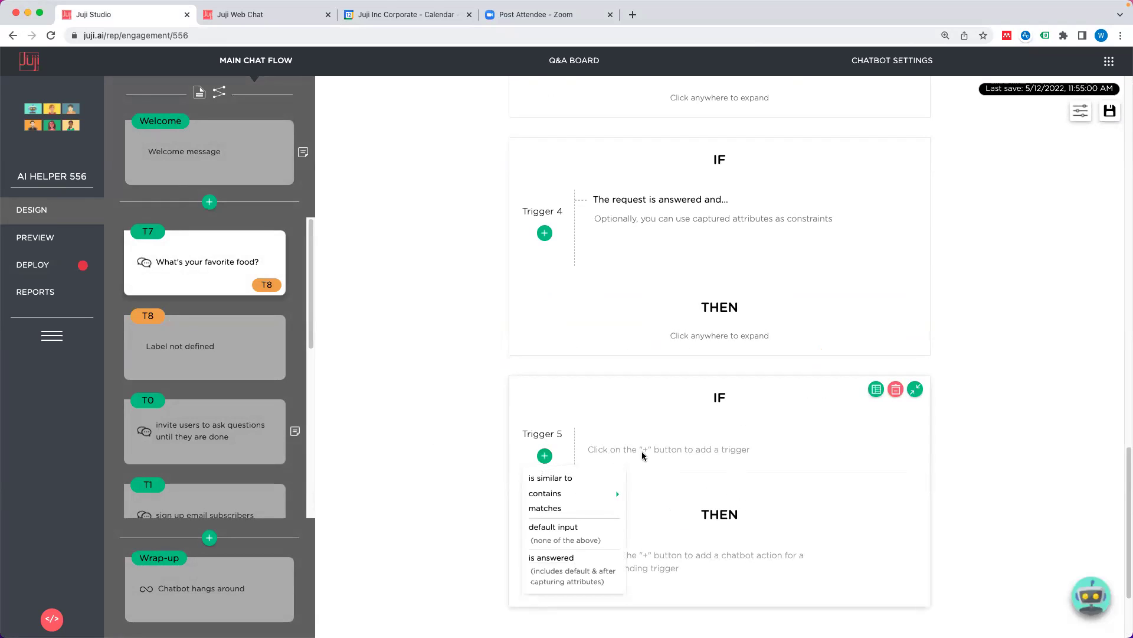
pyautogui.click(571, 478)
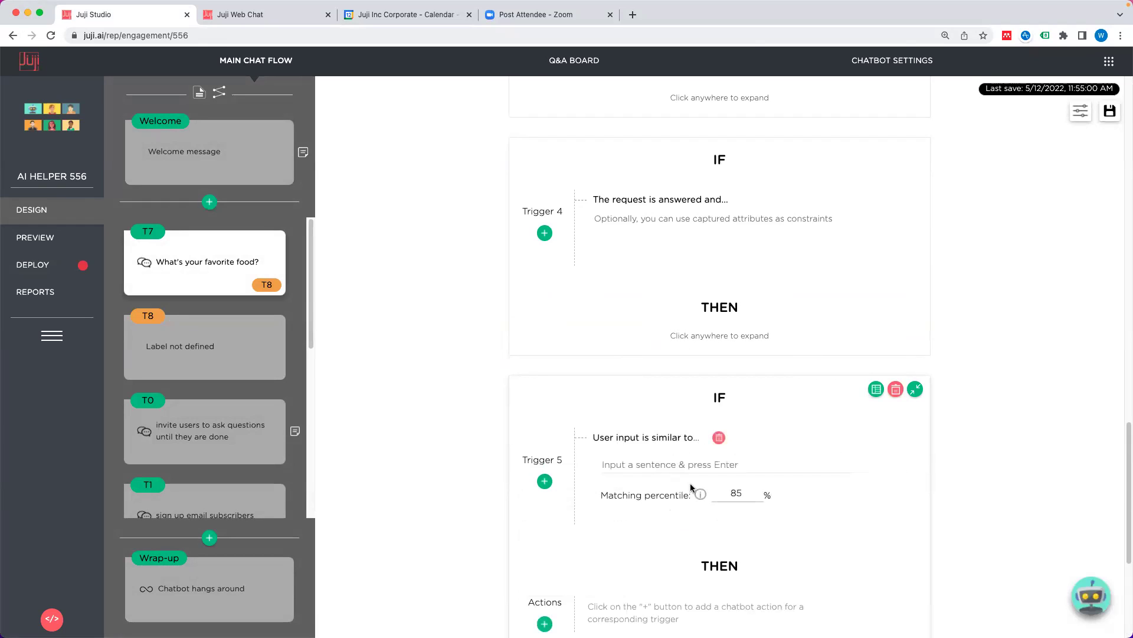
pyautogui.click(651, 379)
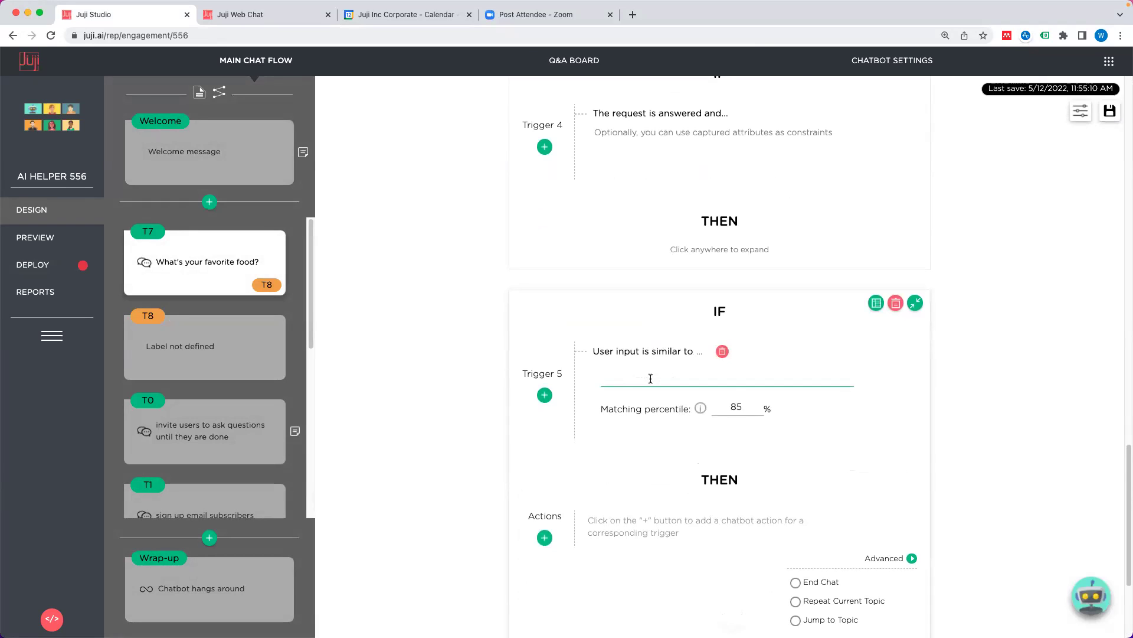
pyautogui.write('Why do you ask?')
pyautogui.press('Return')
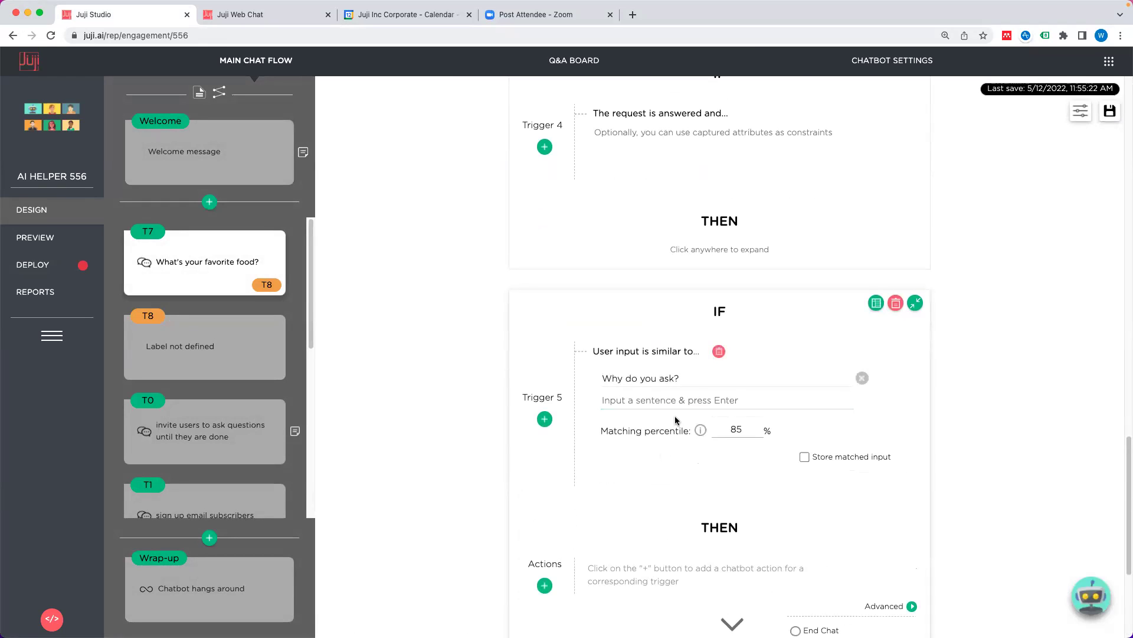
# Step: Reply with a quick acknowledgement about the meal plan, then repeat the current topic
pyautogui.scroll(-3, 679, 428)
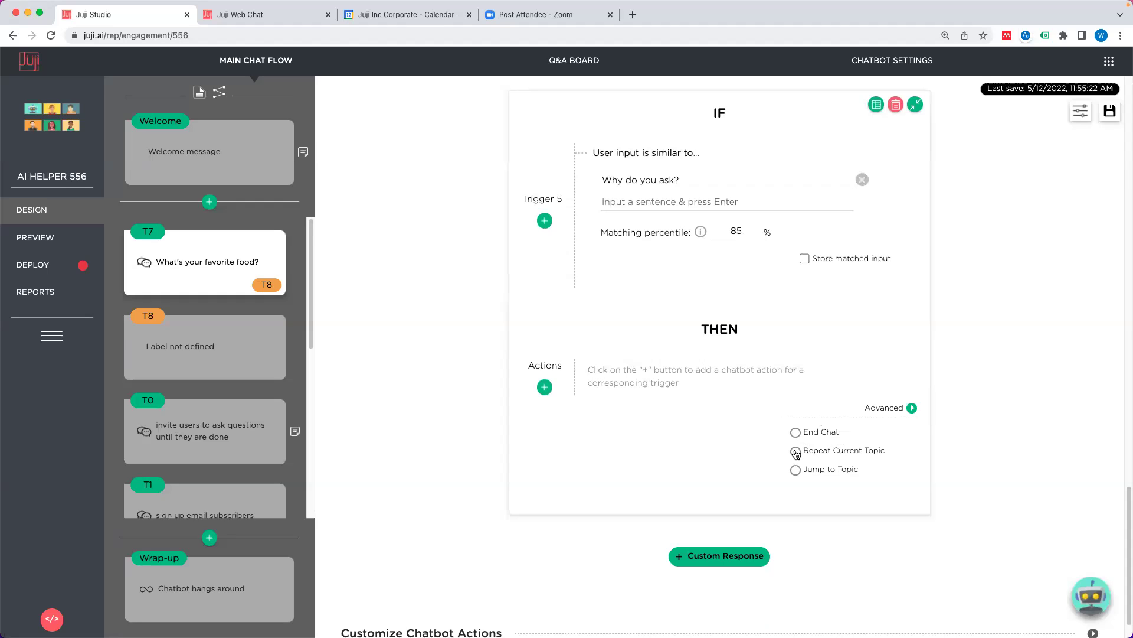
pyautogui.click(545, 386)
pyautogui.click(578, 410)
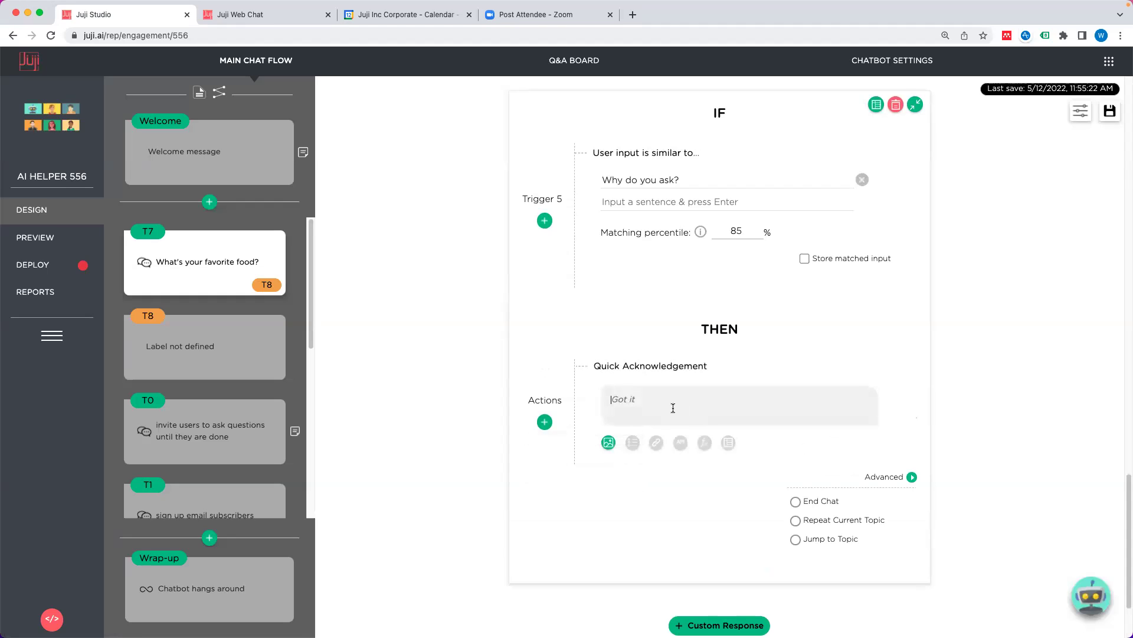
pyautogui.click(796, 520)
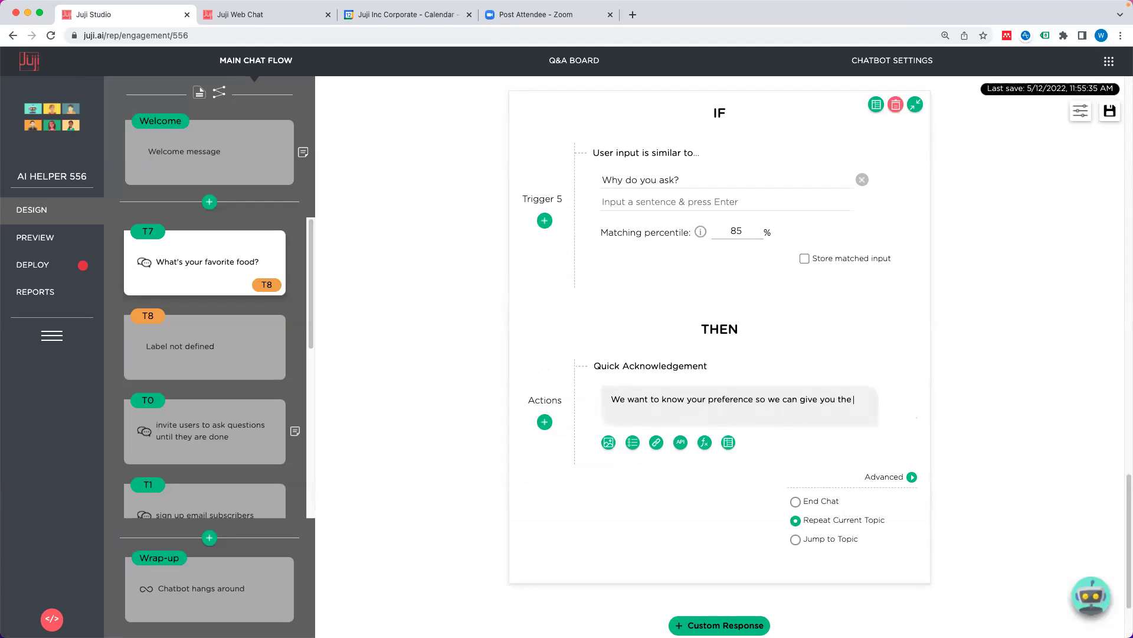
pyautogui.write('t meal plan')
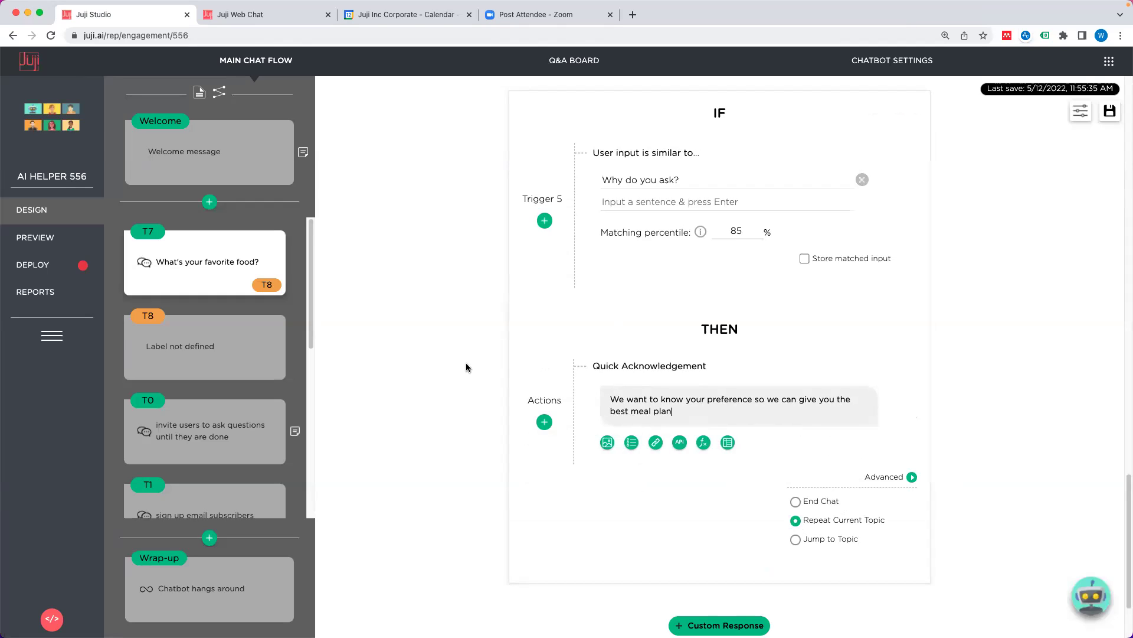
# Step: Send 'Why do you ask?' in preview and check the meal-plan explanation and re-asked food question
pyautogui.click(87, 238)
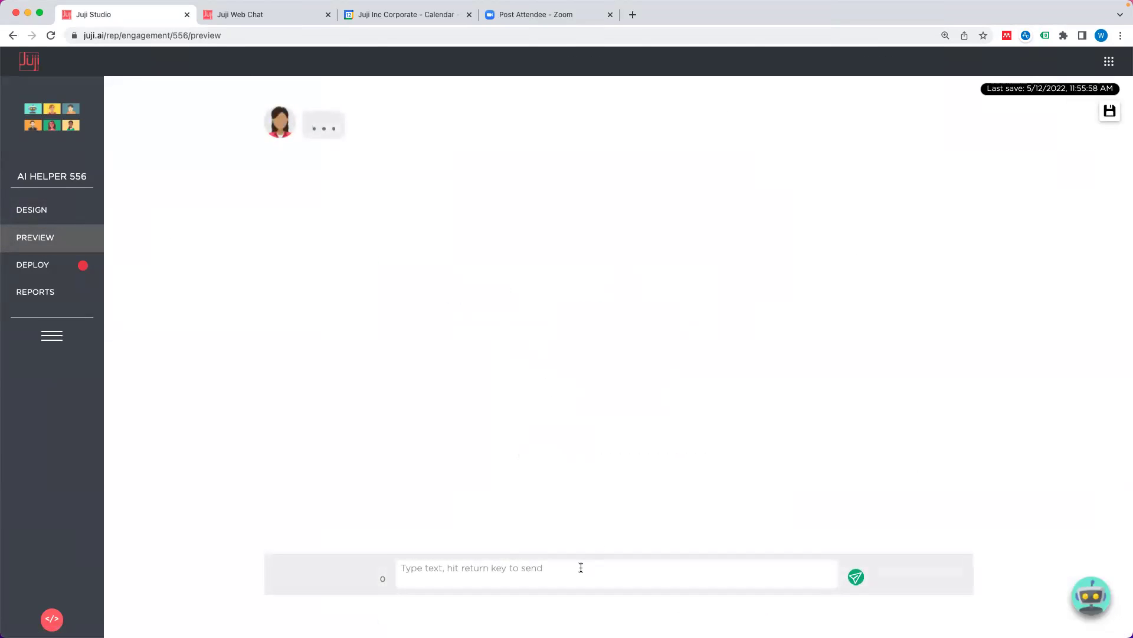
pyautogui.click(581, 567)
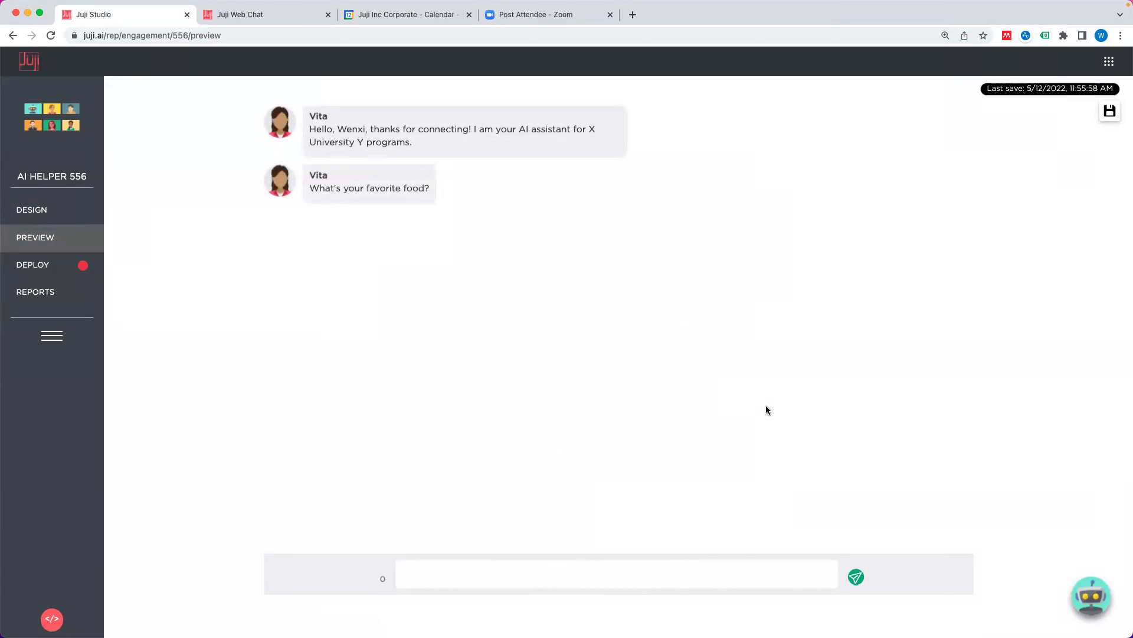
pyautogui.write('W')
pyautogui.press('Return')
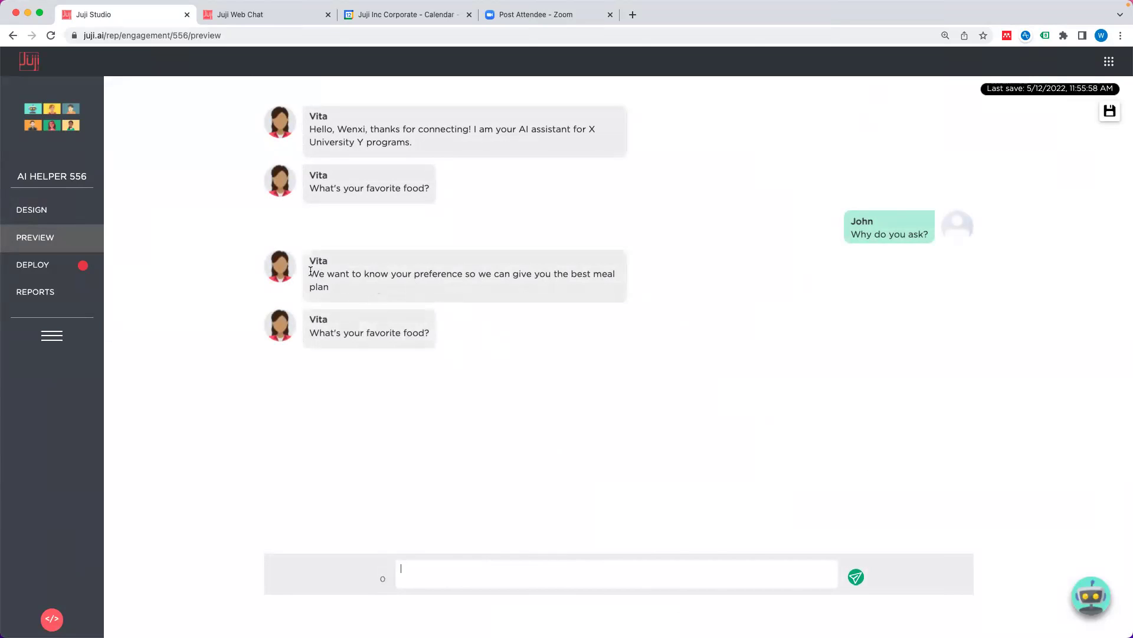
pyautogui.moveTo(311, 271); pyautogui.dragTo(338, 284)
pyautogui.click(388, 296)
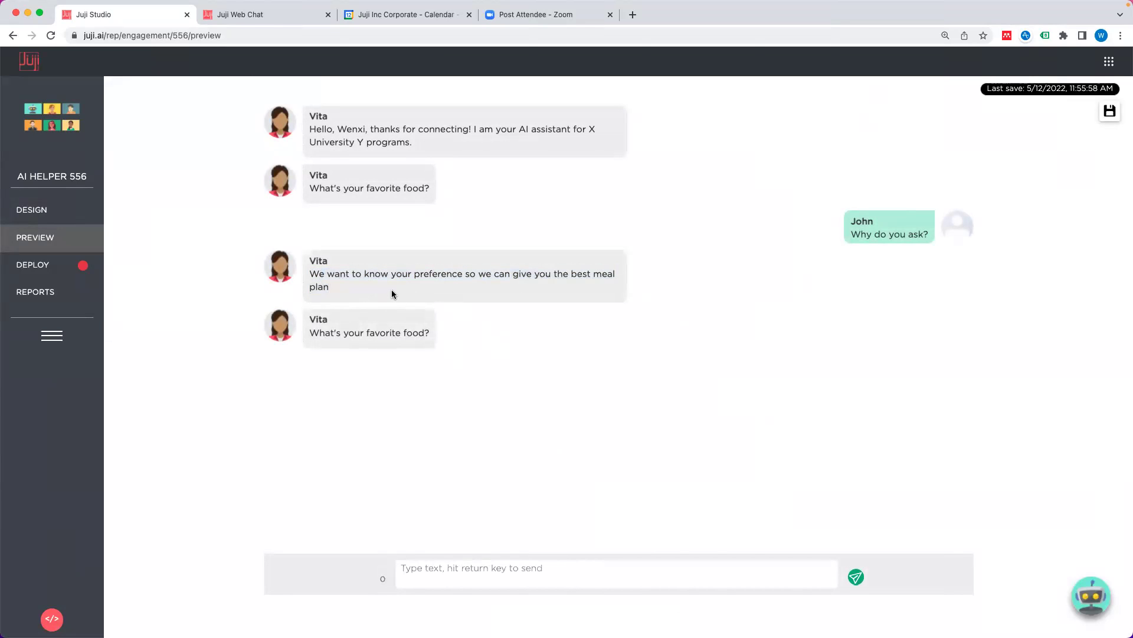
pyautogui.tripleClick(345, 333)
pyautogui.click(369, 328)
pyautogui.click(69, 209)
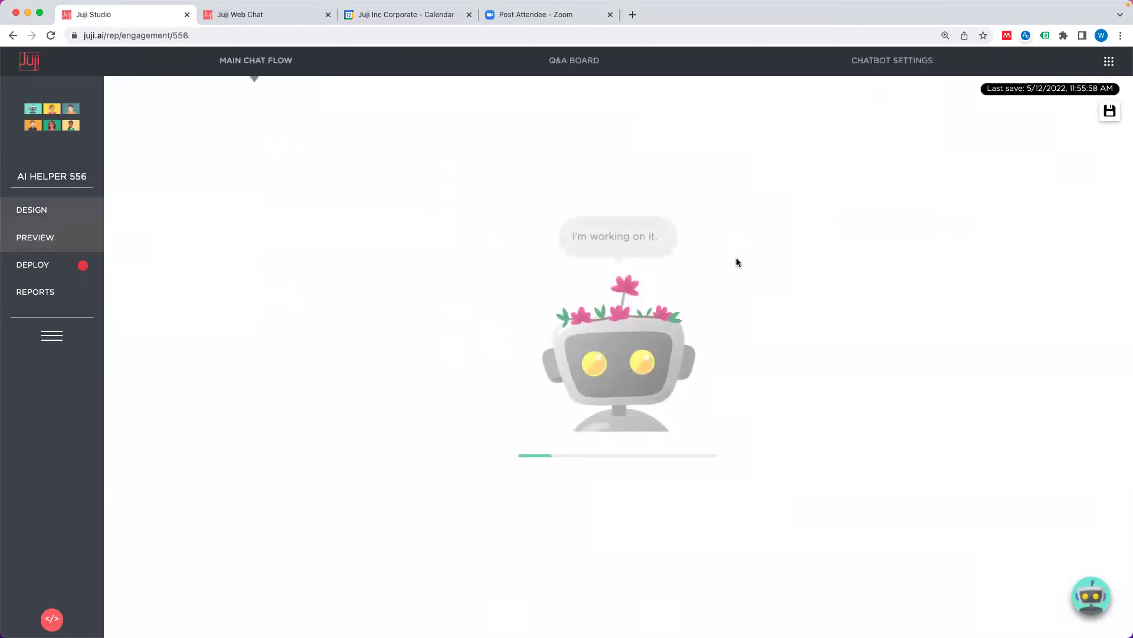
# Step: Add the re-ask-only paraphrase 'Can you tell me what your favorite food is?' to T7
pyautogui.click(919, 284)
pyautogui.click(966, 322)
pyautogui.click(966, 315)
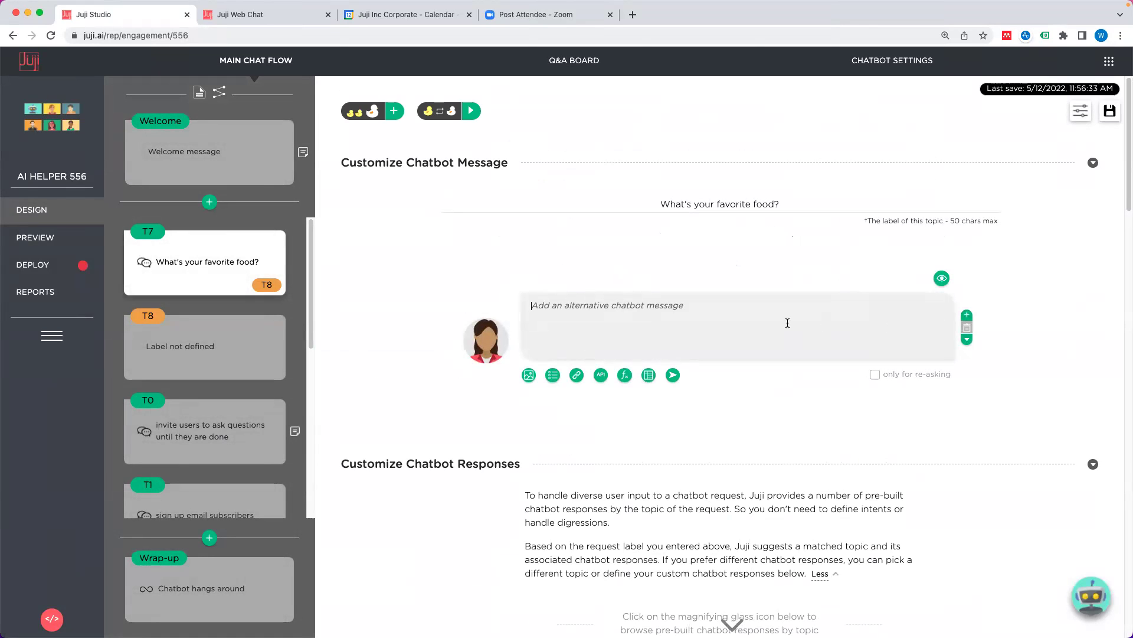
pyautogui.write('Can you tell me')
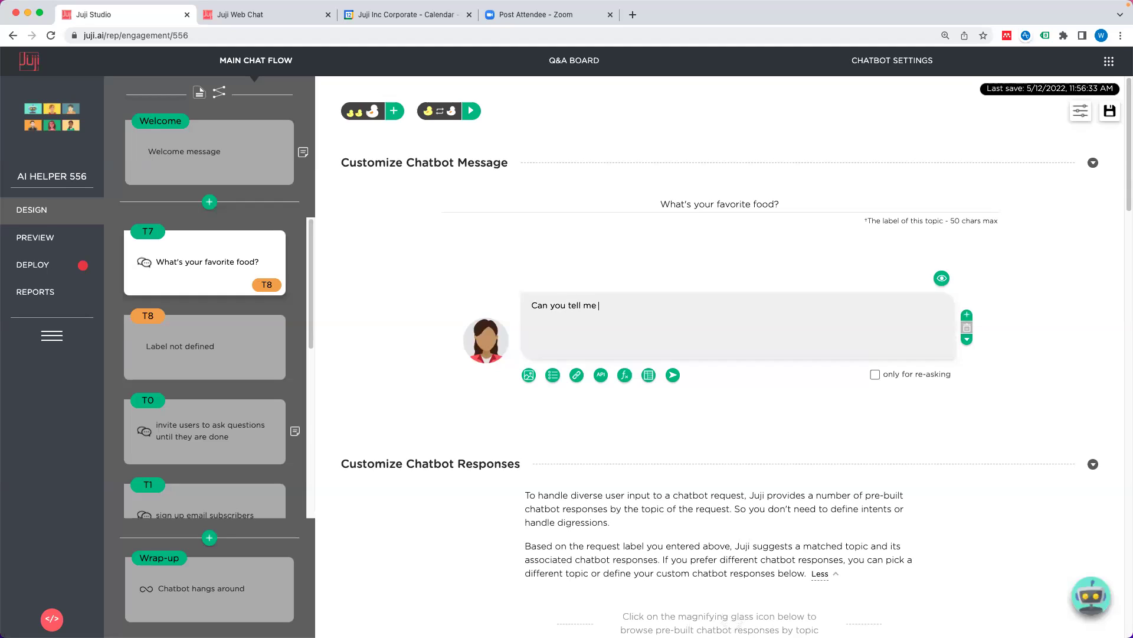
pyautogui.write('oru f')
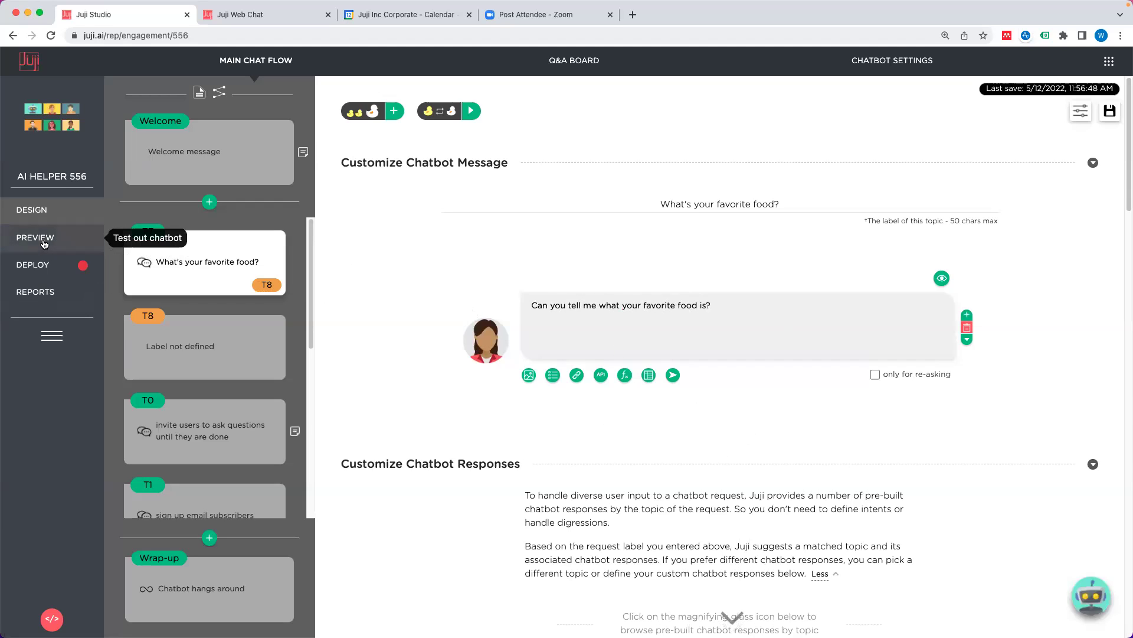
pyautogui.click(875, 374)
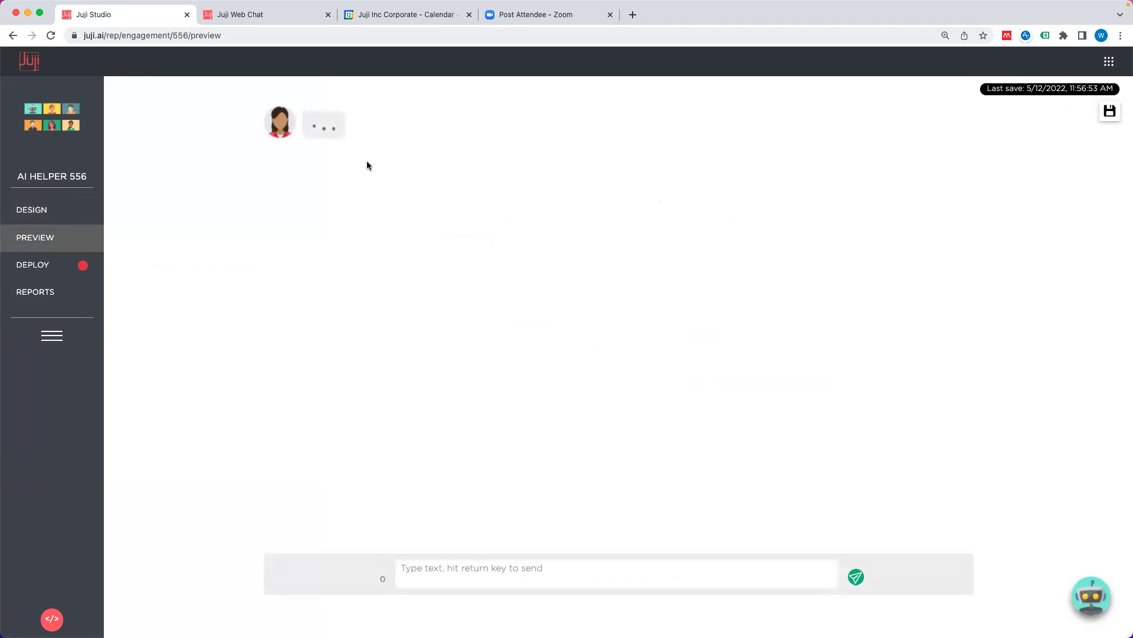
# Step: Send 'Why do you ask?' in preview and confirm the food question is re-asked with the new paraphrase
pyautogui.click(506, 571)
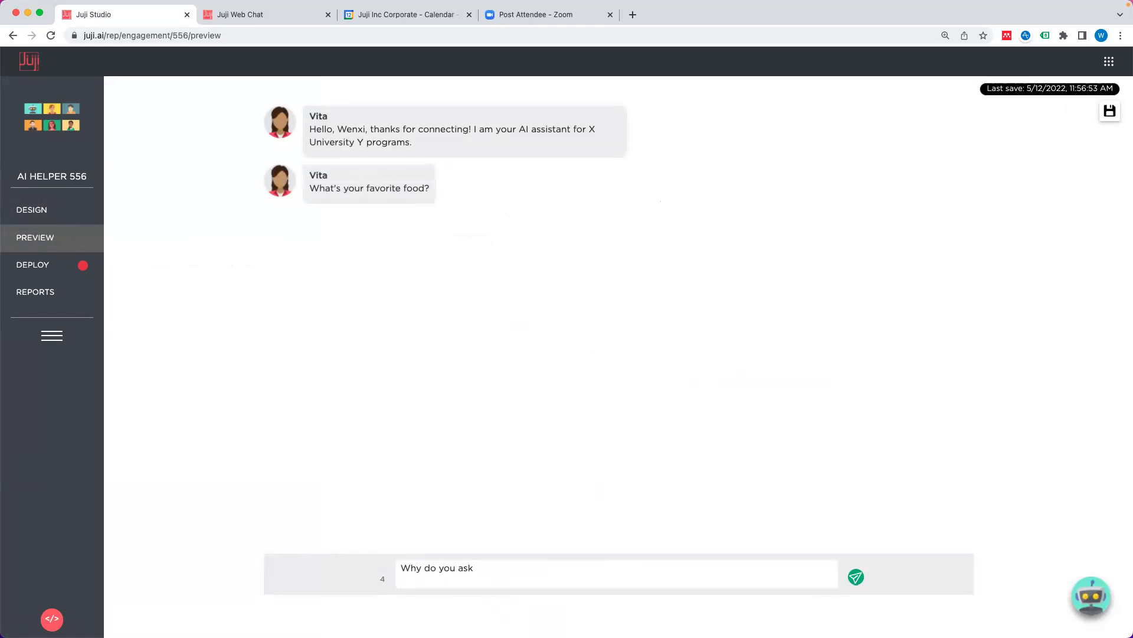
pyautogui.press('Return')
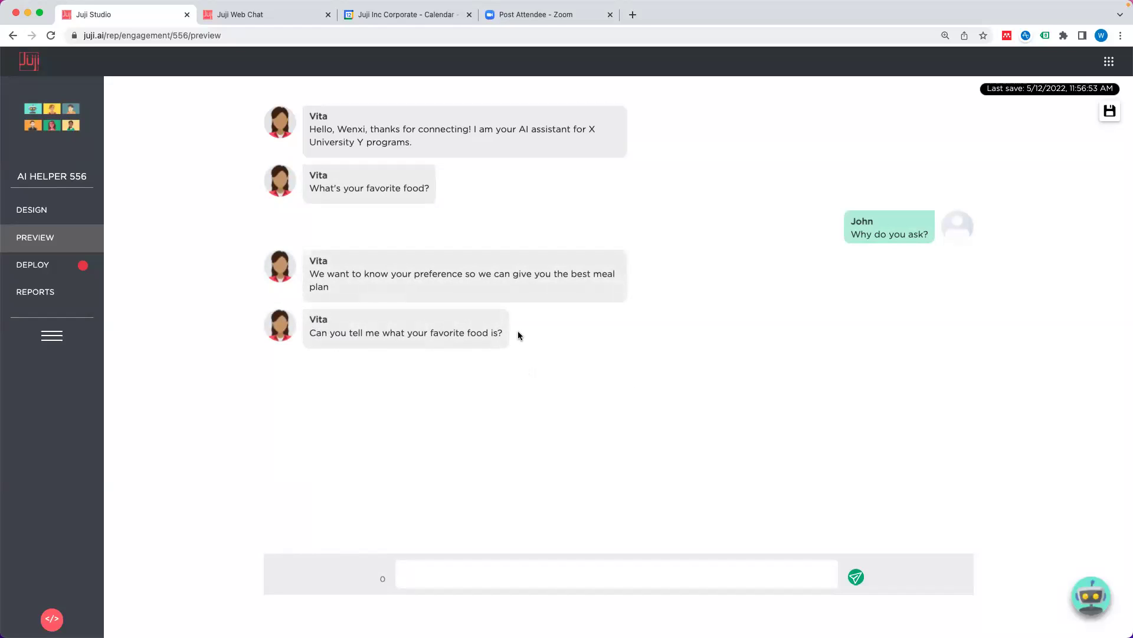
pyautogui.click(56, 210)
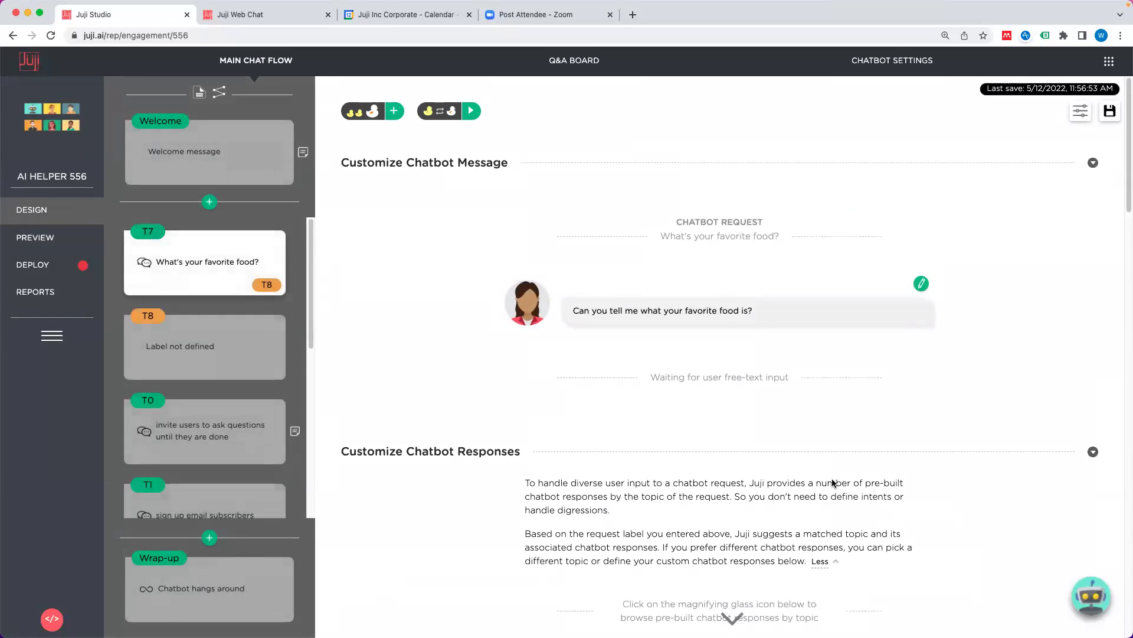
# Step: Expand Trigger 2 and browse its action types without adding one
pyautogui.scroll(-12, 833, 483)
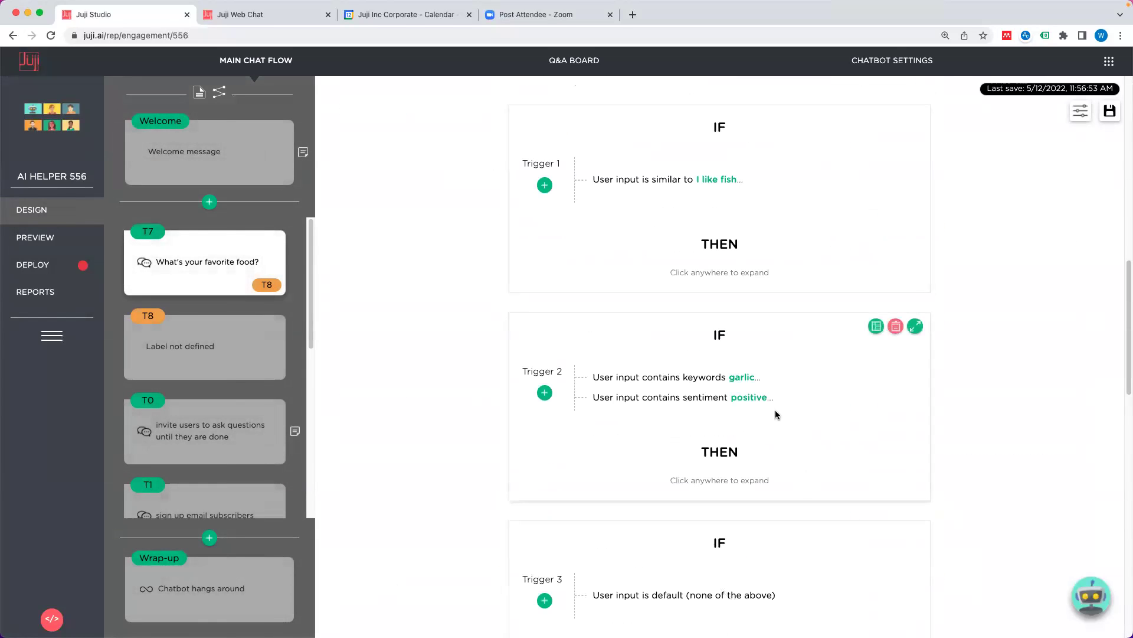
pyautogui.click(742, 425)
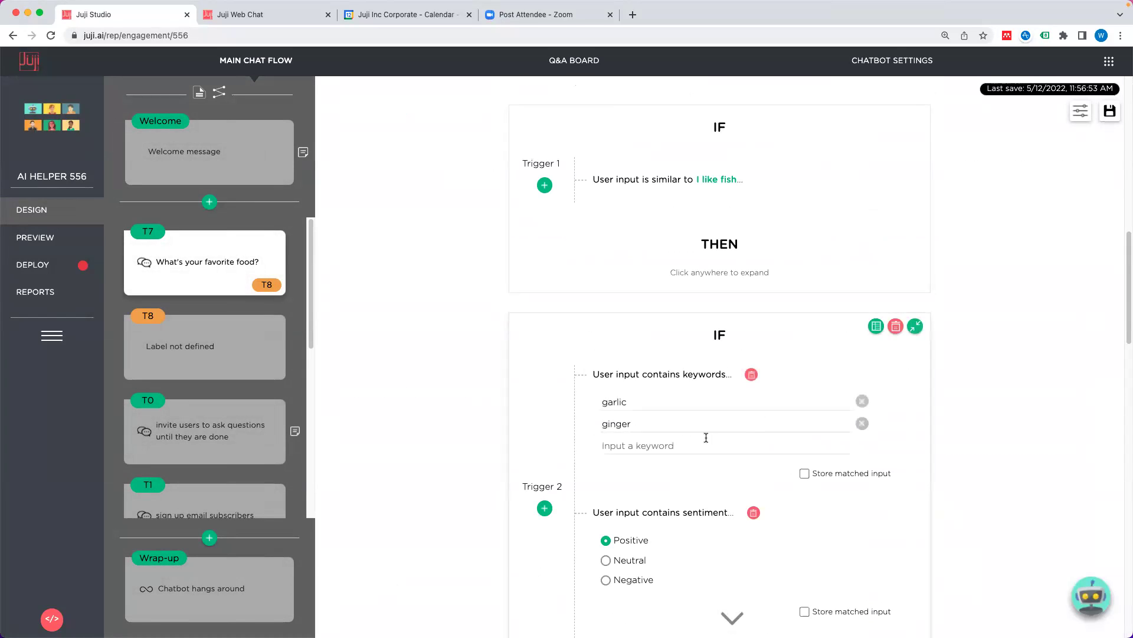
pyautogui.scroll(-3, 675, 456)
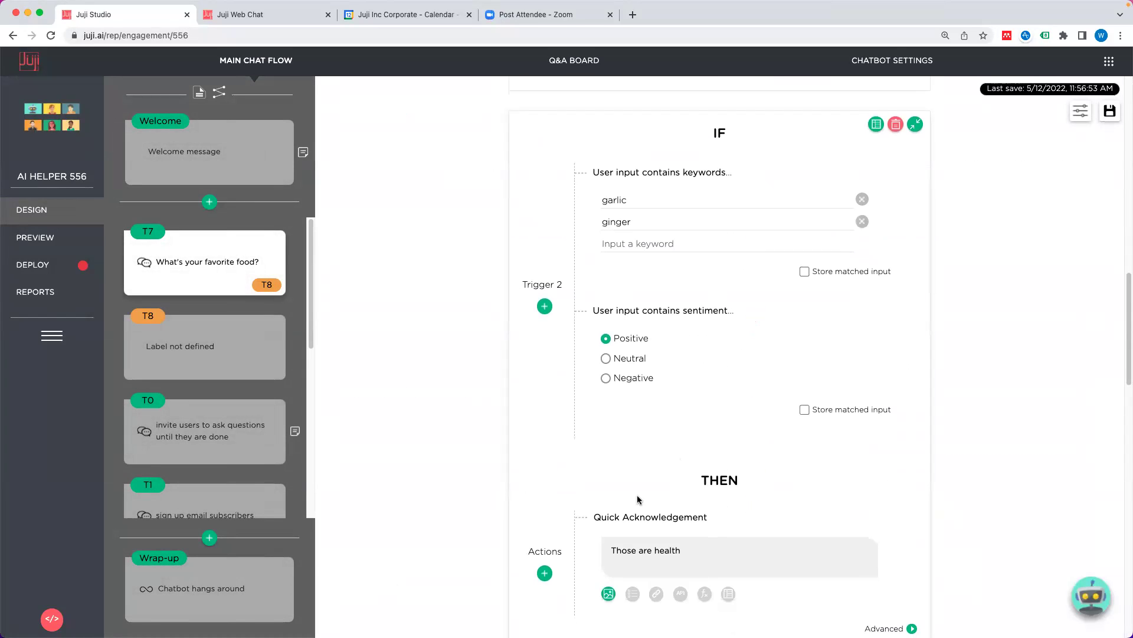
pyautogui.scroll(-3, 653, 462)
pyautogui.scroll(2, 654, 461)
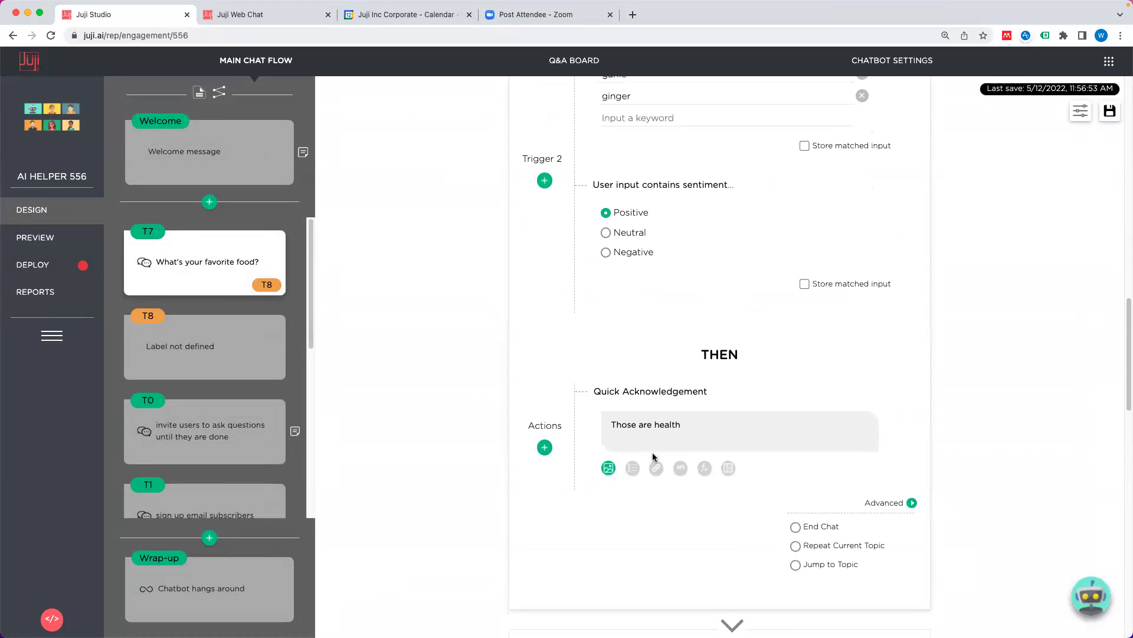
pyautogui.click(549, 501)
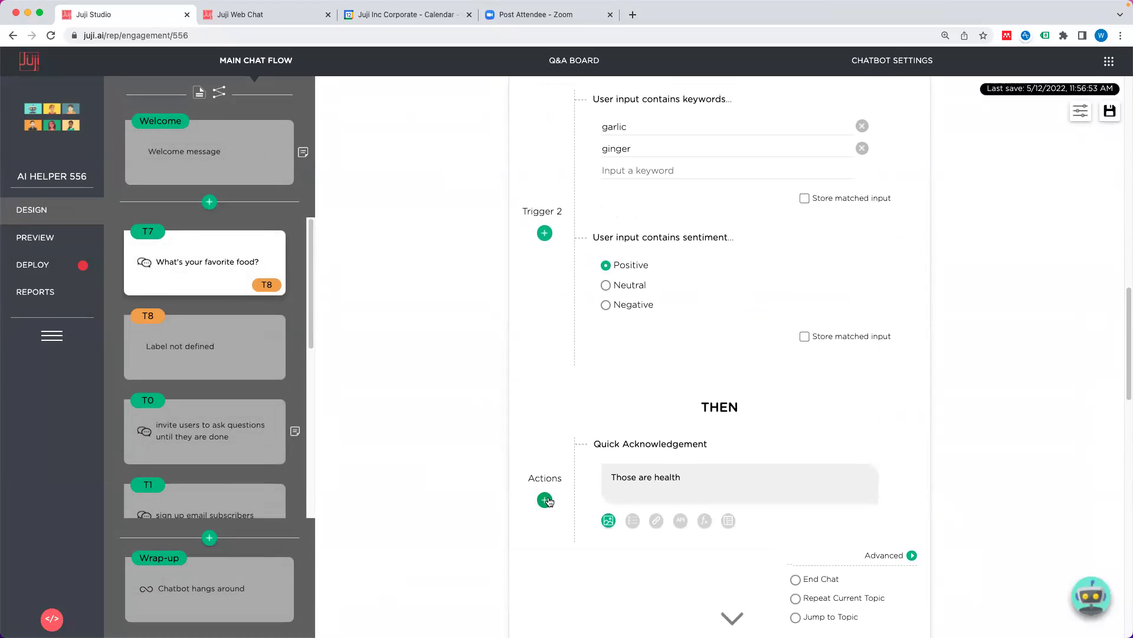
pyautogui.moveTo(594, 552)
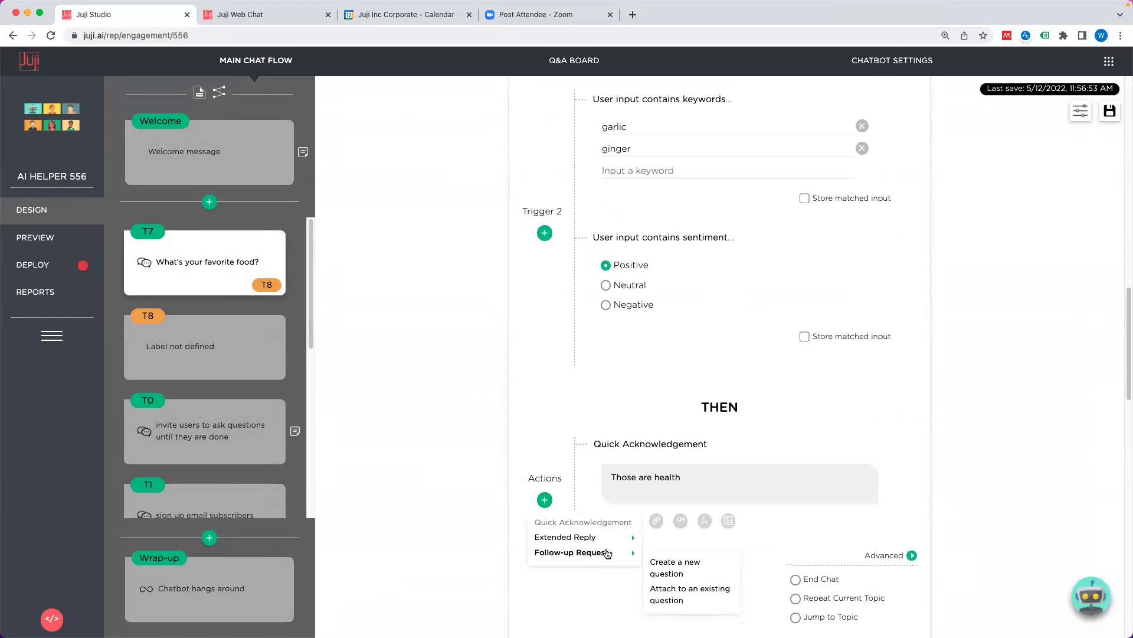
pyautogui.click(451, 499)
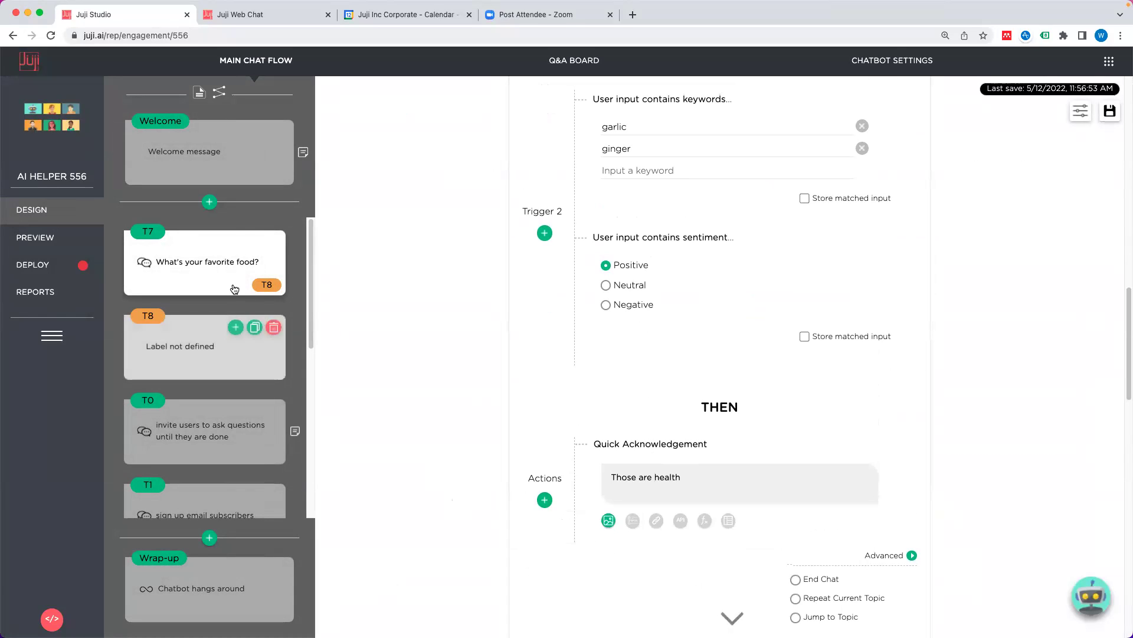
# Step: Insert a free-text question topic after T7 asking 'How do you like the garlic or ginger?'
pyautogui.click(235, 241)
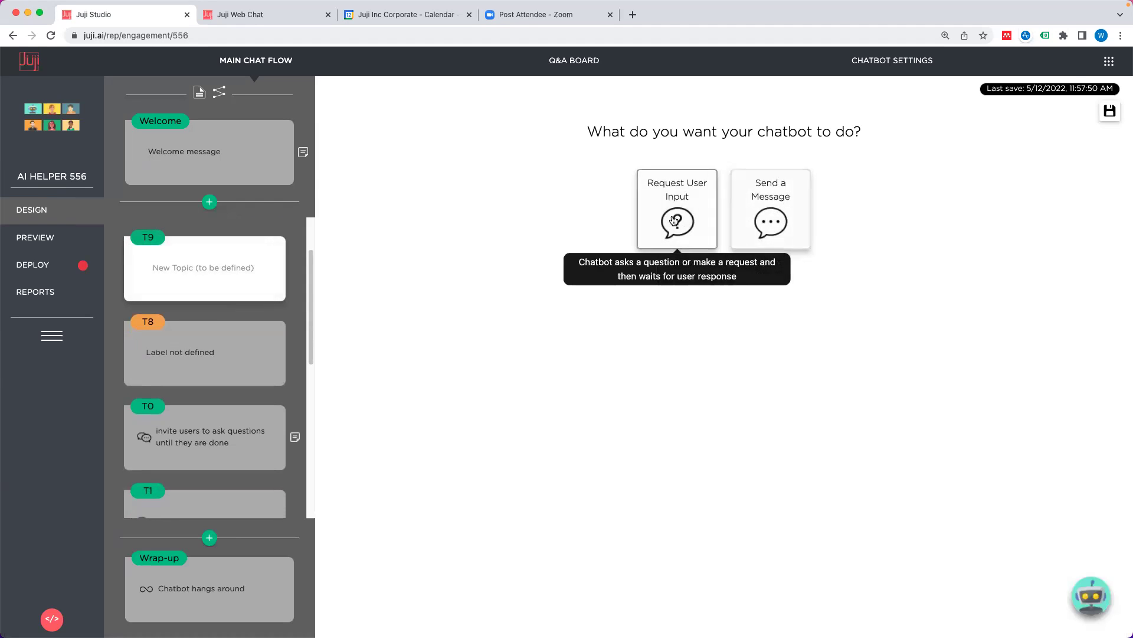
pyautogui.moveTo(206, 297)
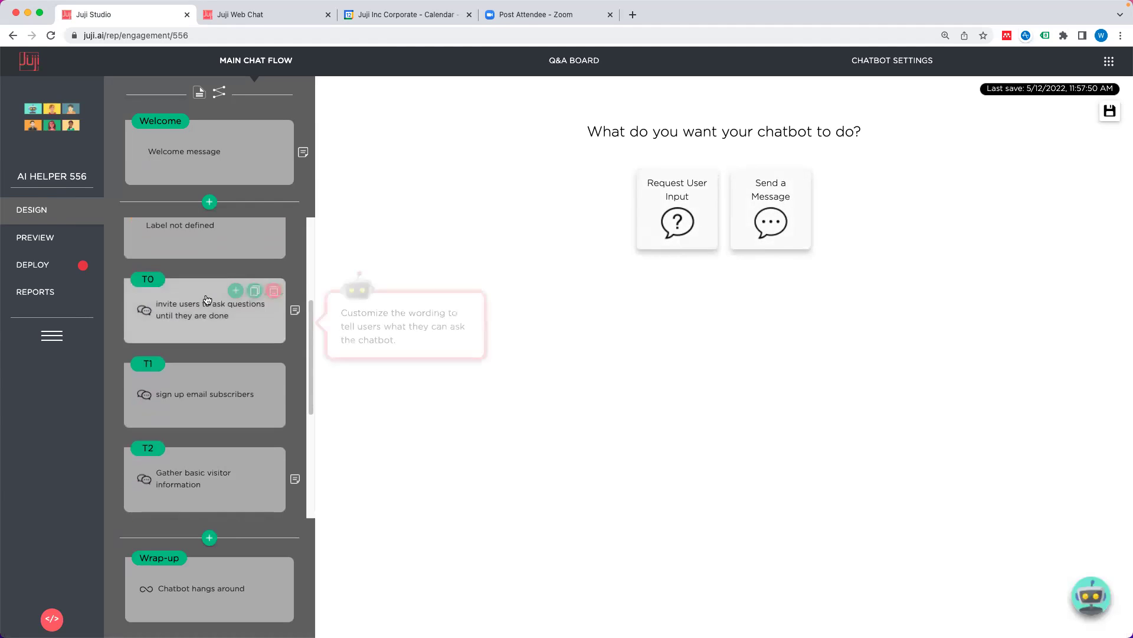
pyautogui.click(672, 235)
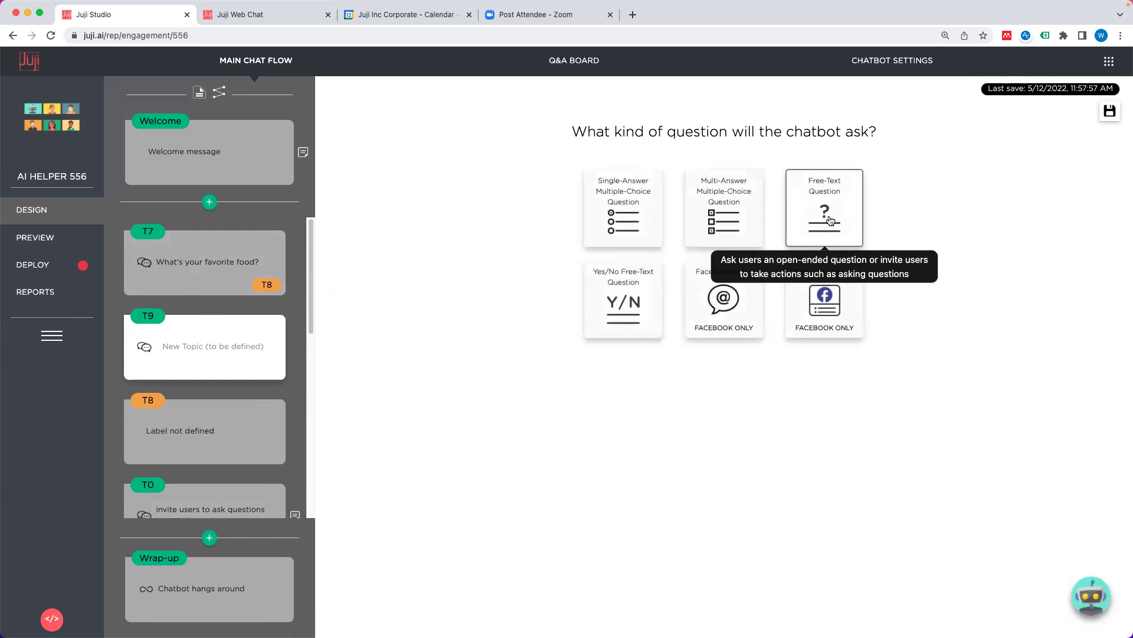
pyautogui.click(830, 220)
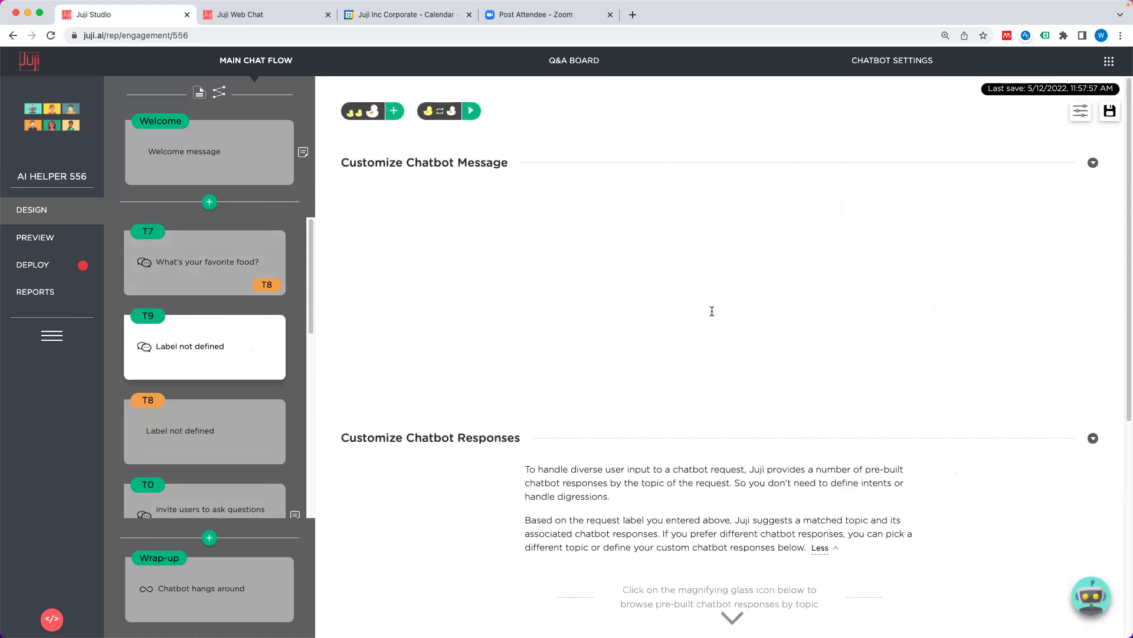
pyautogui.write('How do you like the garlic or ginger?')
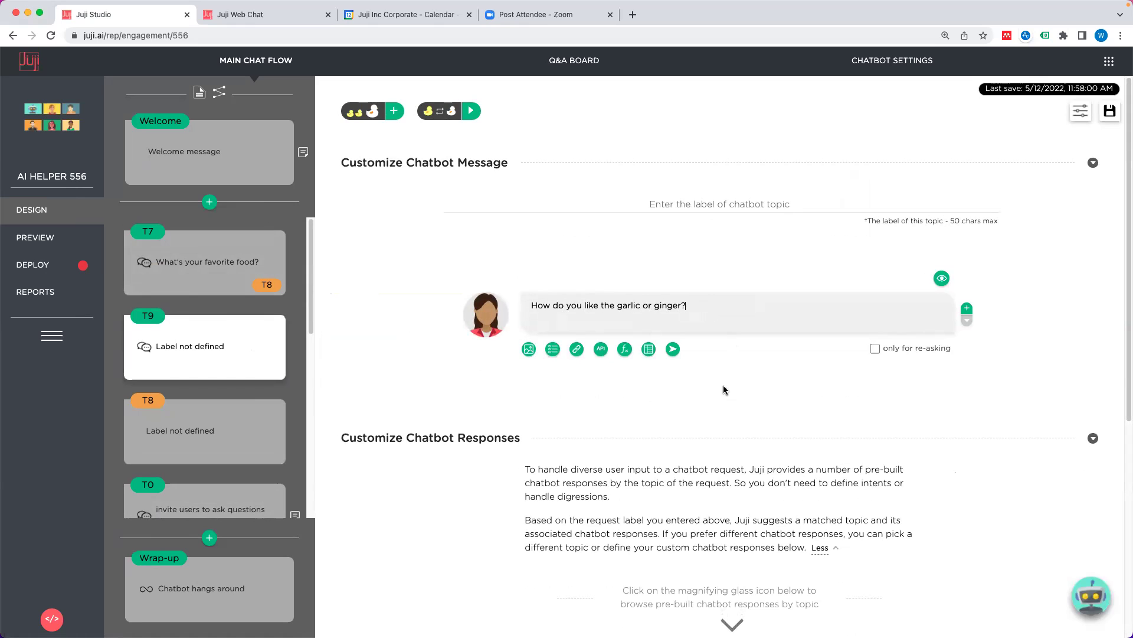
pyautogui.scroll(-5, 729, 385)
pyautogui.scroll(2, 728, 391)
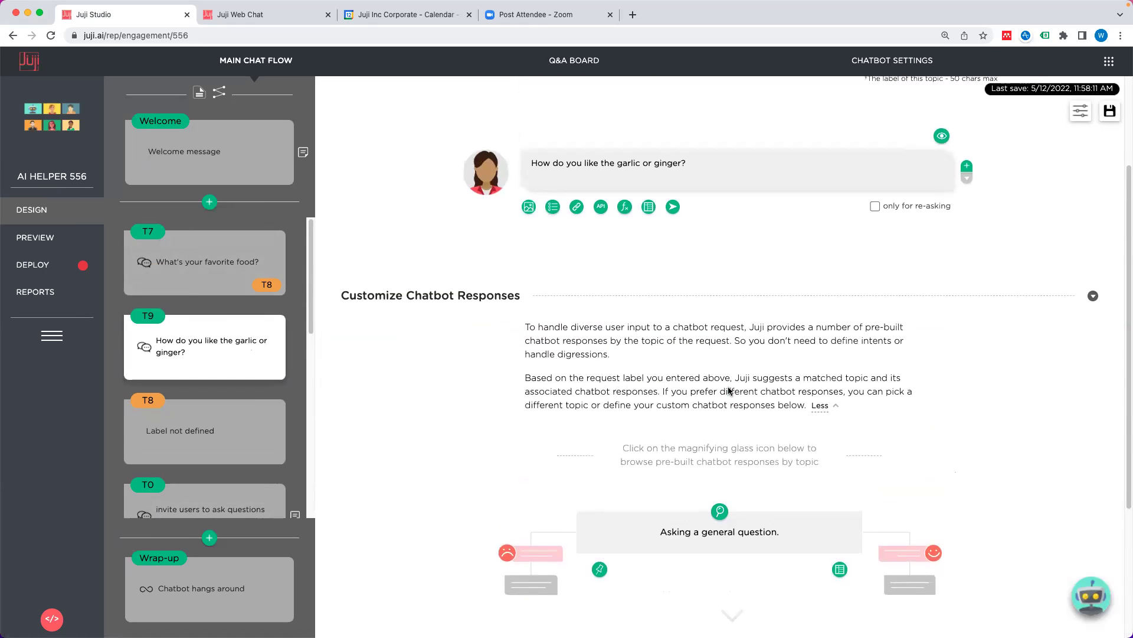
# Step: Reopen the favorite-food topic and expand its garlic/ginger Trigger 2
pyautogui.click(183, 272)
pyautogui.scroll(-8, 721, 397)
pyautogui.scroll(-4, 720, 398)
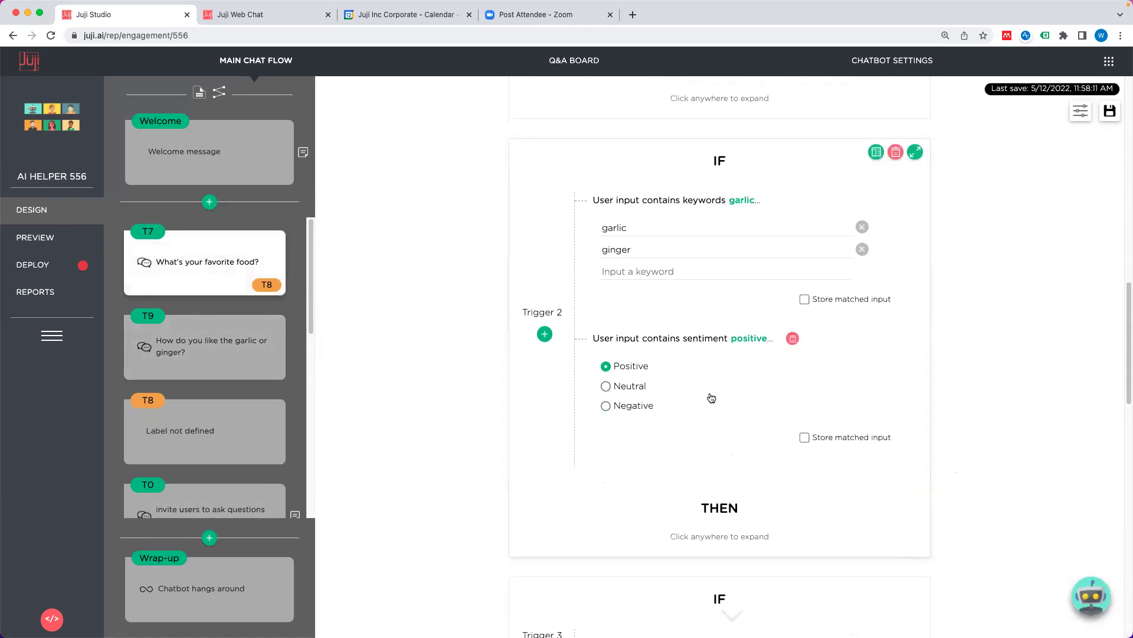
pyautogui.click(544, 324)
pyautogui.click(728, 435)
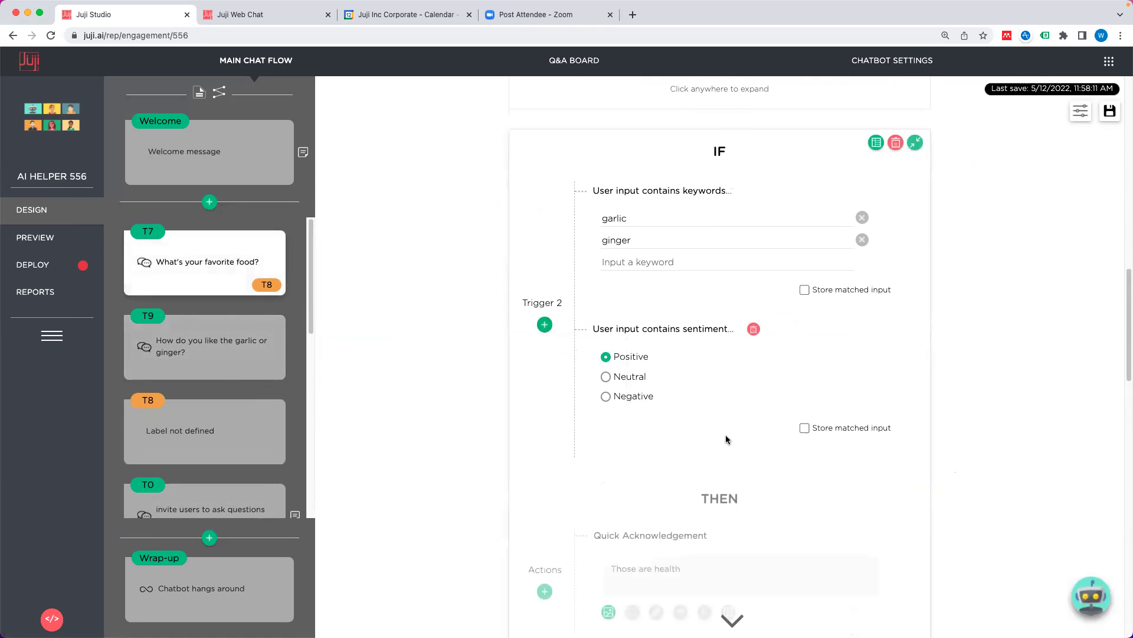
pyautogui.scroll(-3, 679, 455)
# Step: Make Trigger 2 follow its 'Those are health' reply with the T9 question
pyautogui.click(545, 457)
pyautogui.moveTo(614, 510)
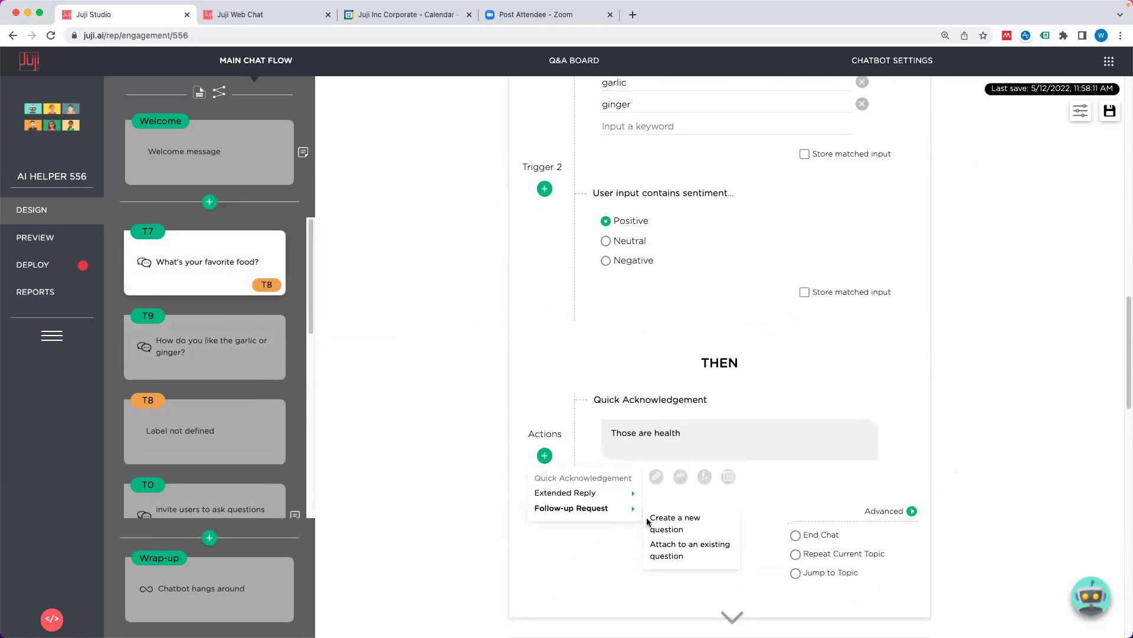
pyautogui.click(696, 548)
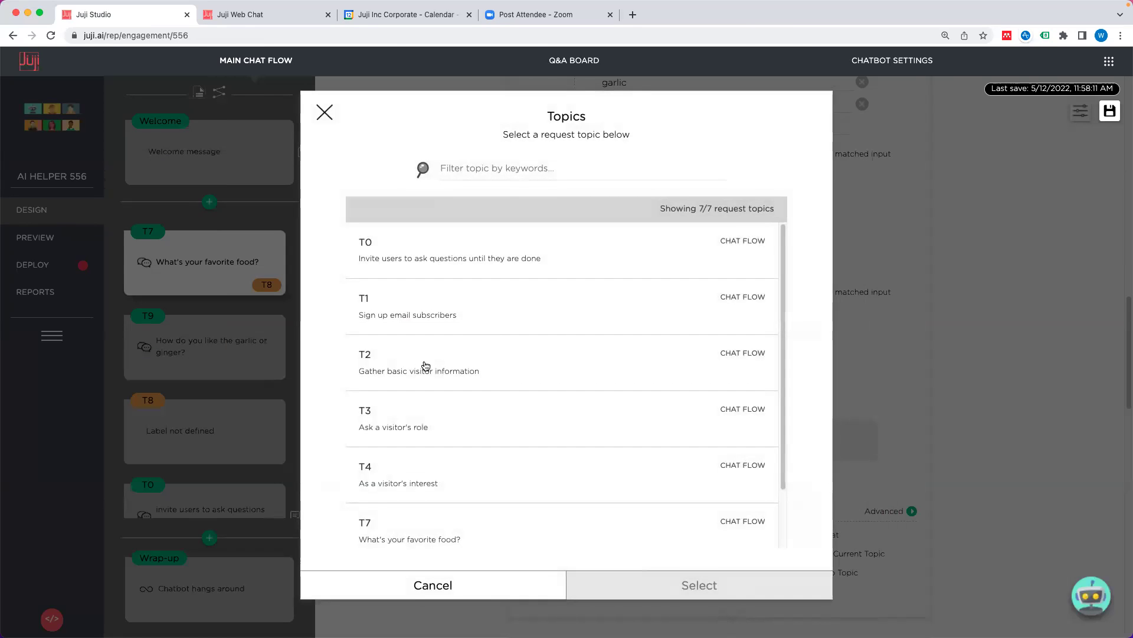
pyautogui.scroll(-1, 447, 371)
pyautogui.scroll(-2, 447, 372)
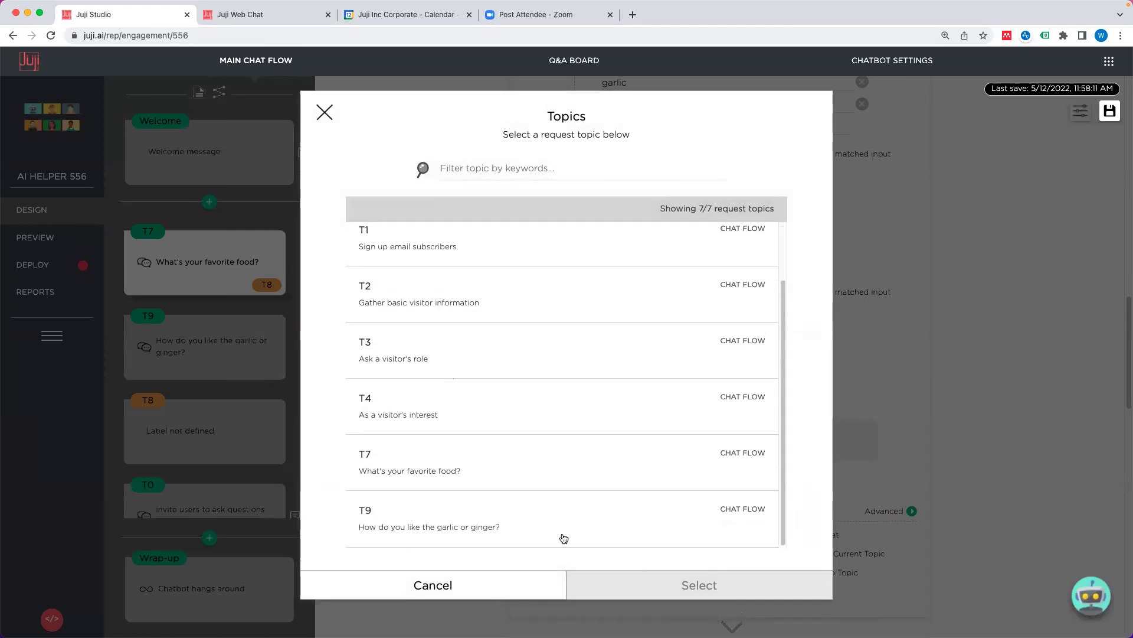
pyautogui.click(639, 534)
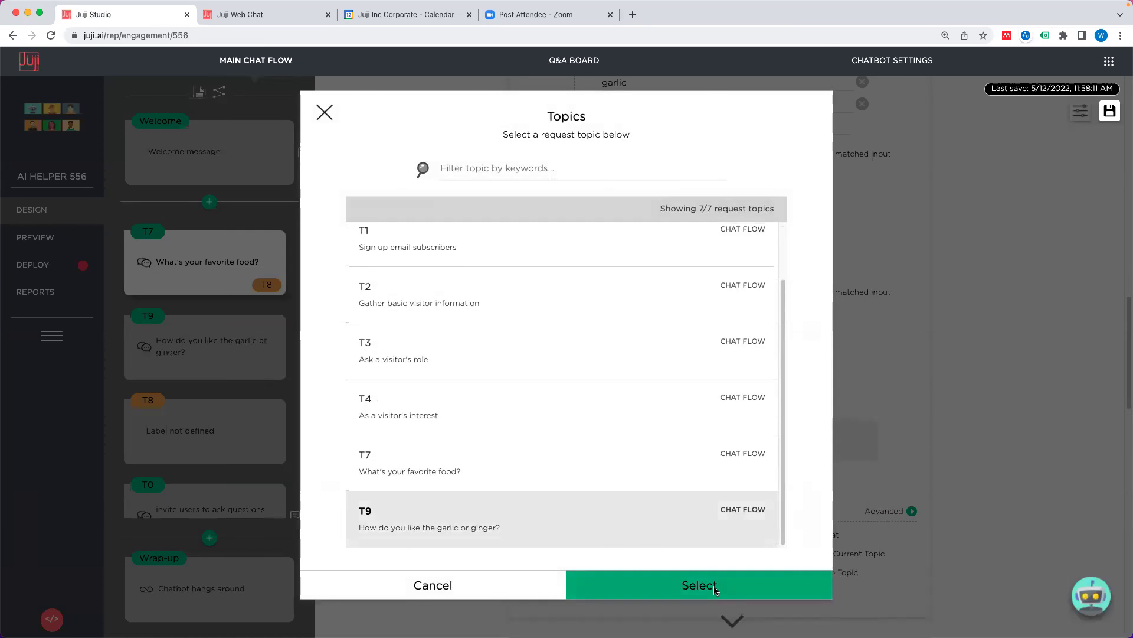
pyautogui.click(714, 586)
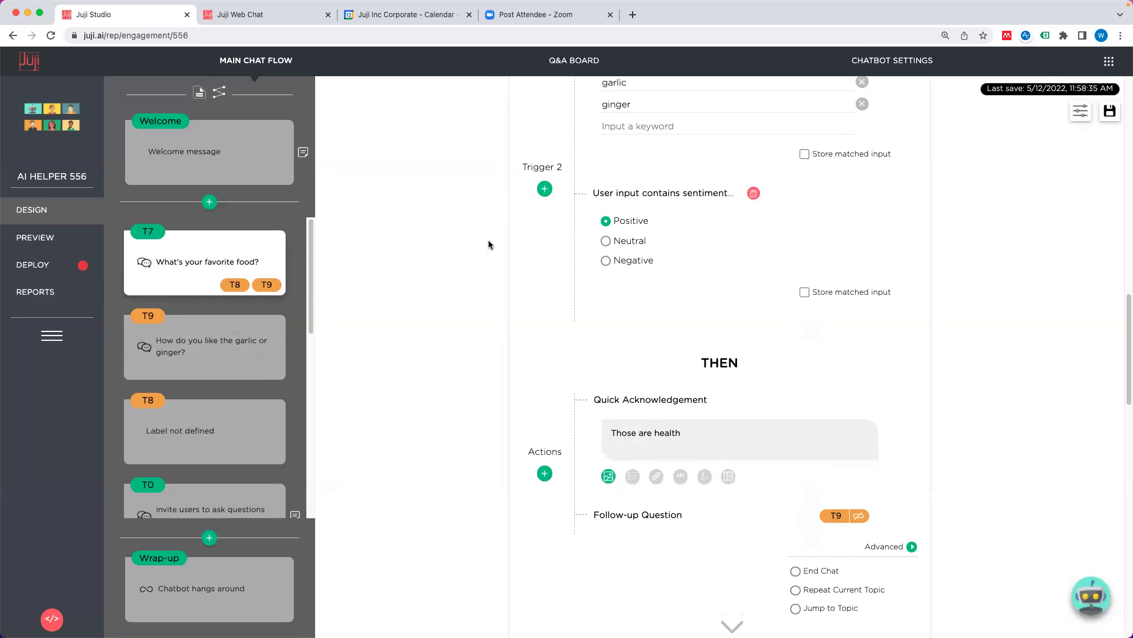
pyautogui.scroll(-1, 677, 362)
pyautogui.scroll(4, 677, 362)
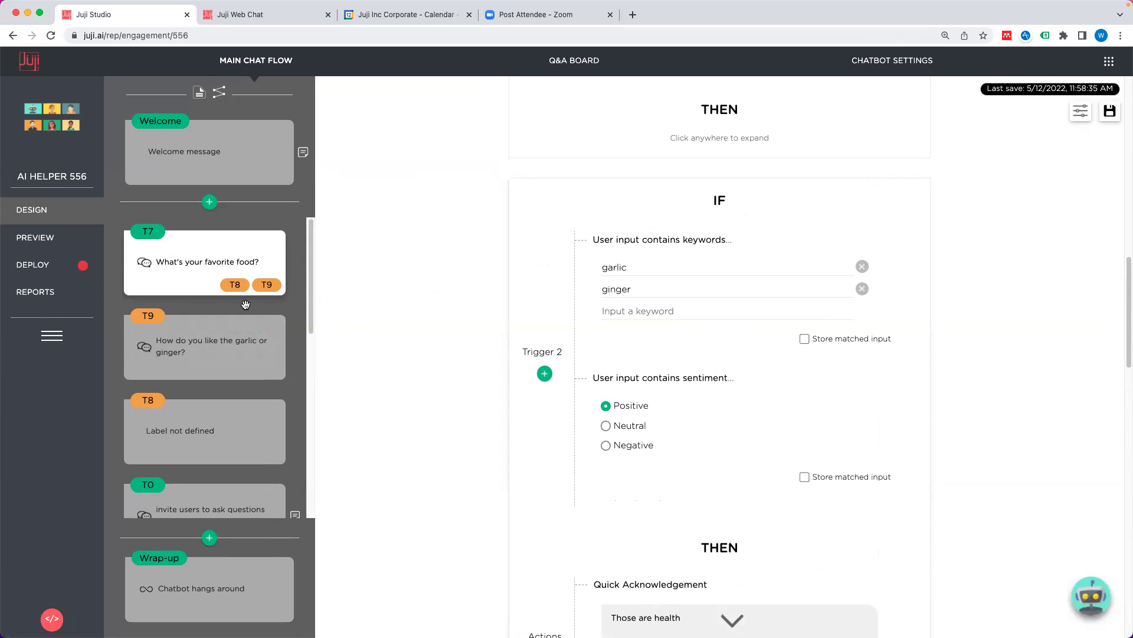
pyautogui.click(98, 245)
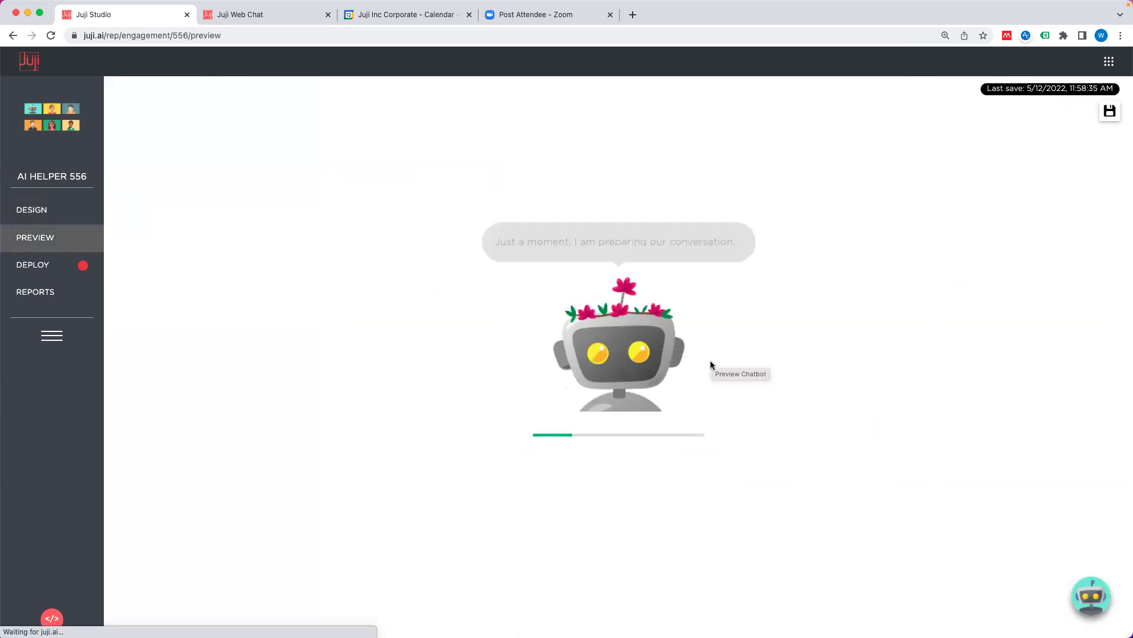
# Step: Reply 'I really love ginger' in preview and check the bot asks the garlic-or-ginger question
pyautogui.click(608, 565)
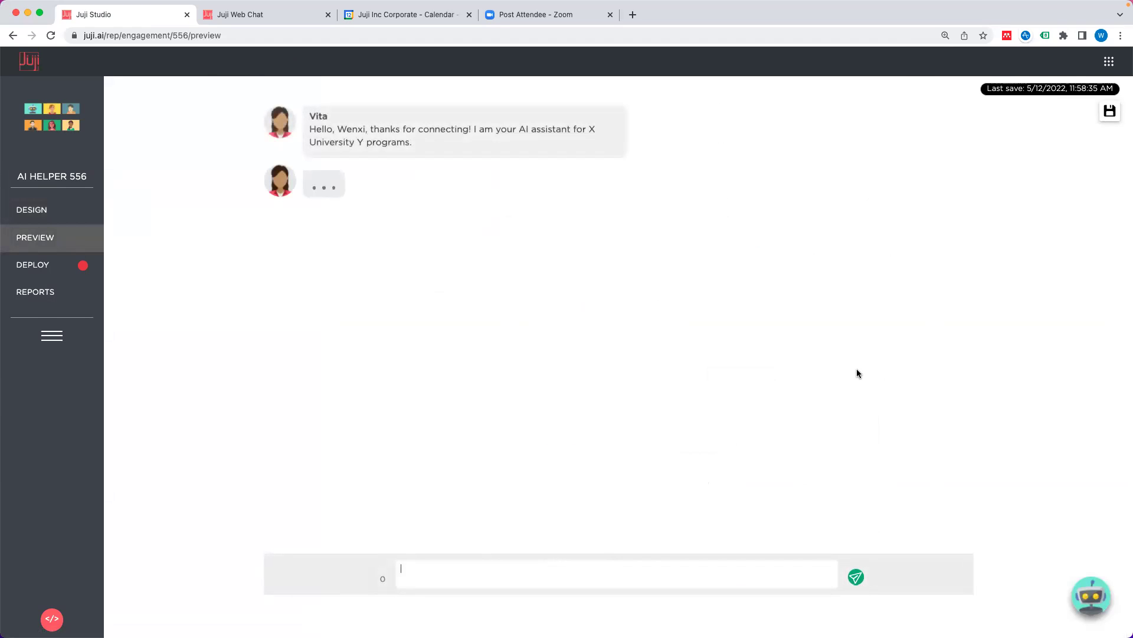
pyautogui.write('How')
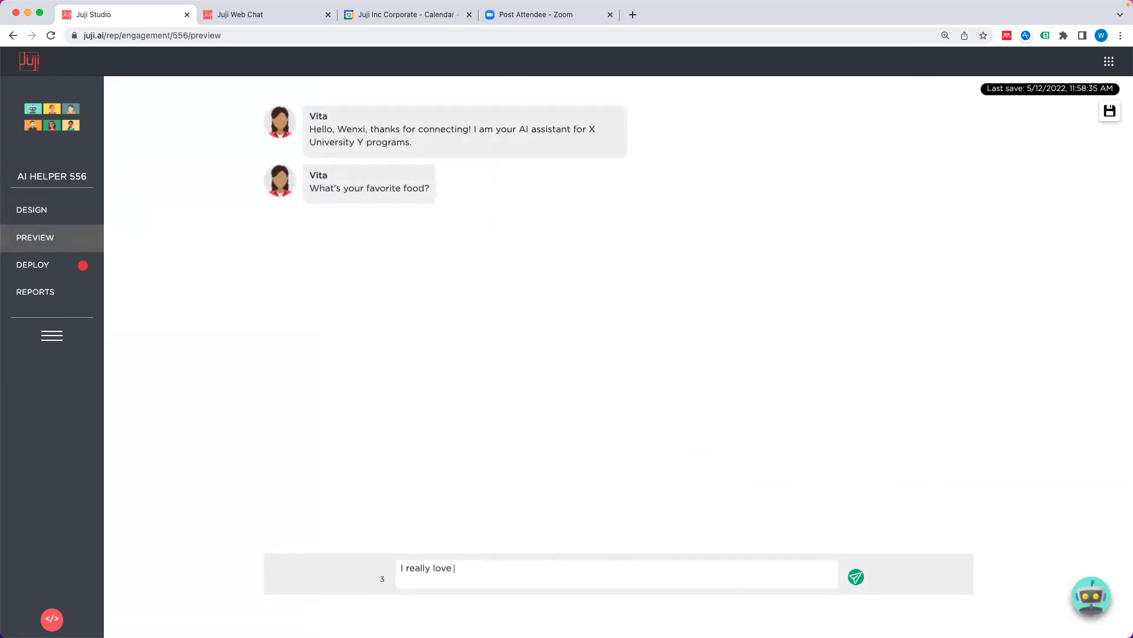
pyautogui.press('Return')
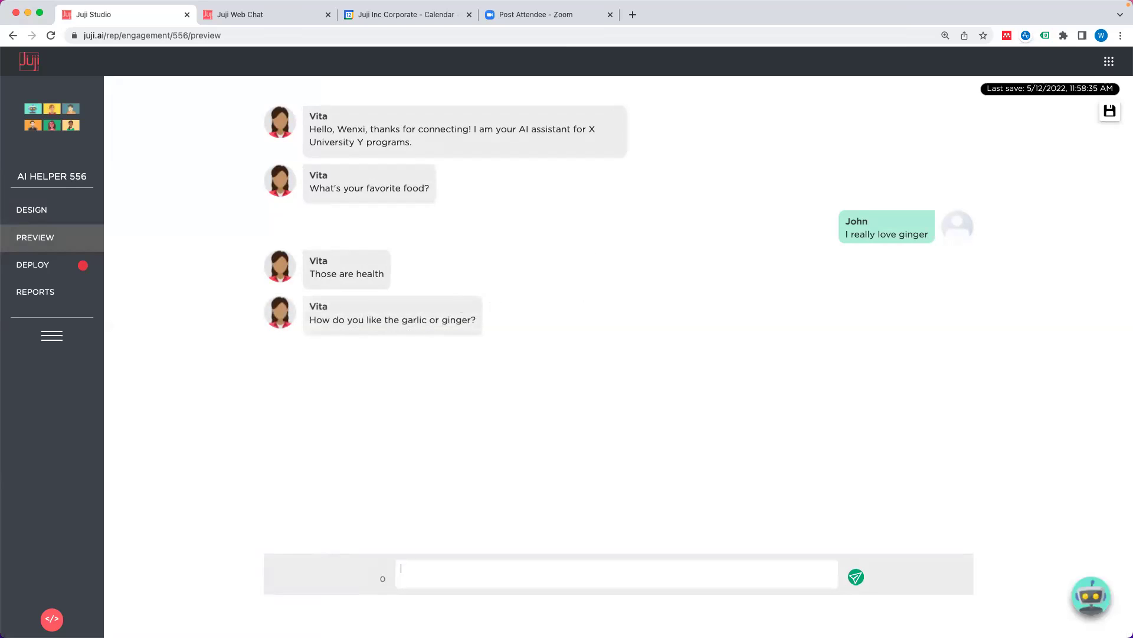
# Step: Go back to design view and scroll to the favourite-food question's garlic/ginger Trigger 2 conditions
pyautogui.click(45, 210)
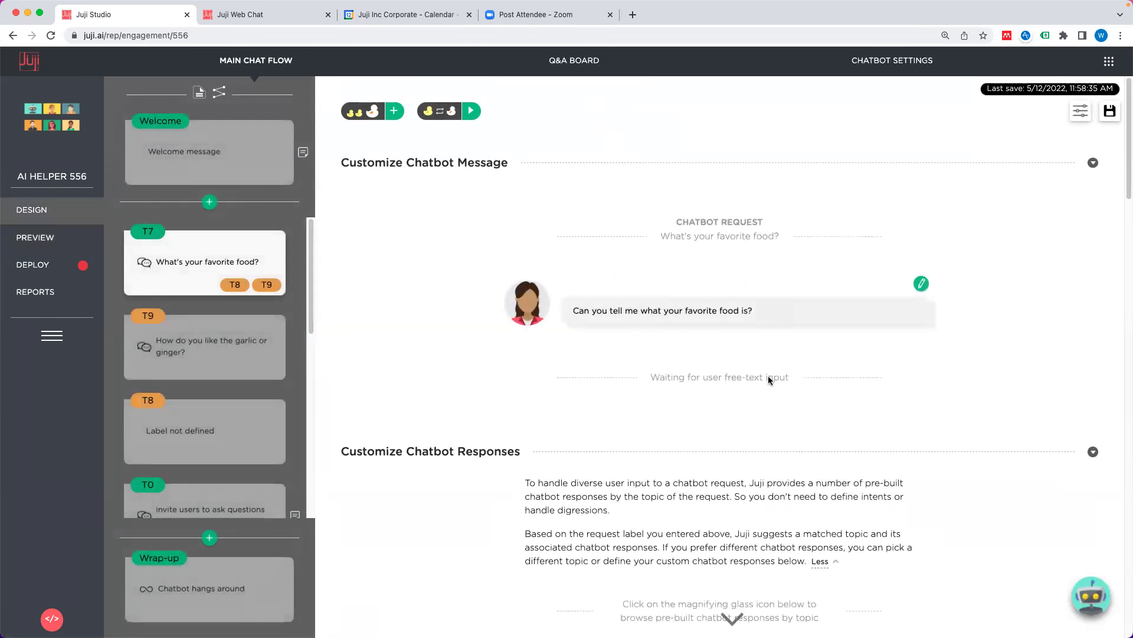
pyautogui.scroll(-12, 767, 376)
pyautogui.moveTo(766, 374)
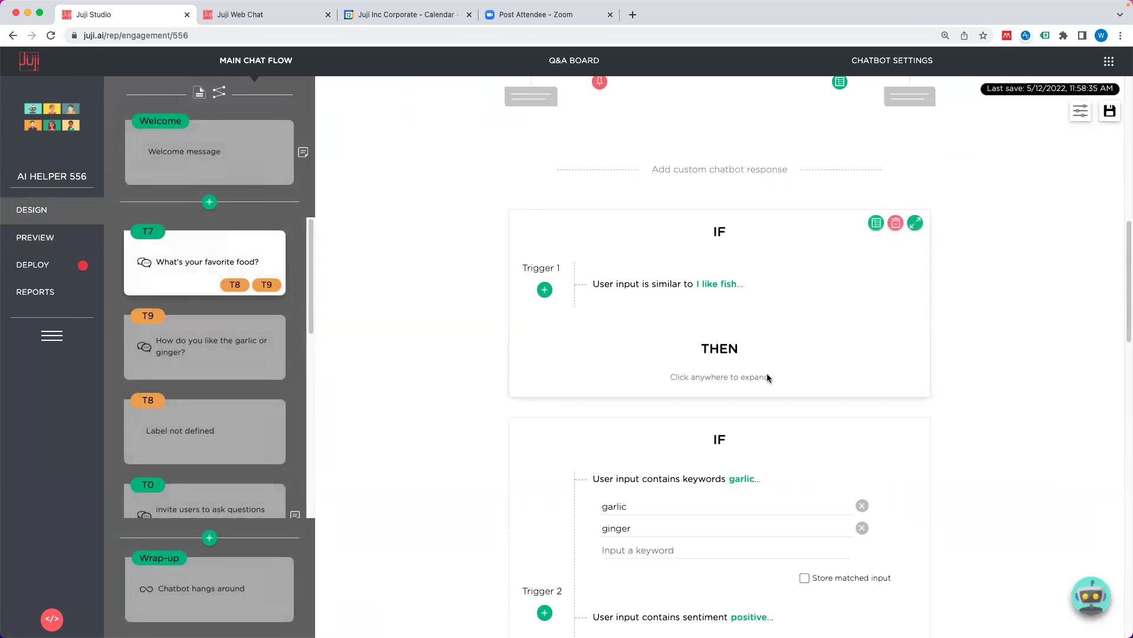
pyautogui.scroll(-2, 767, 377)
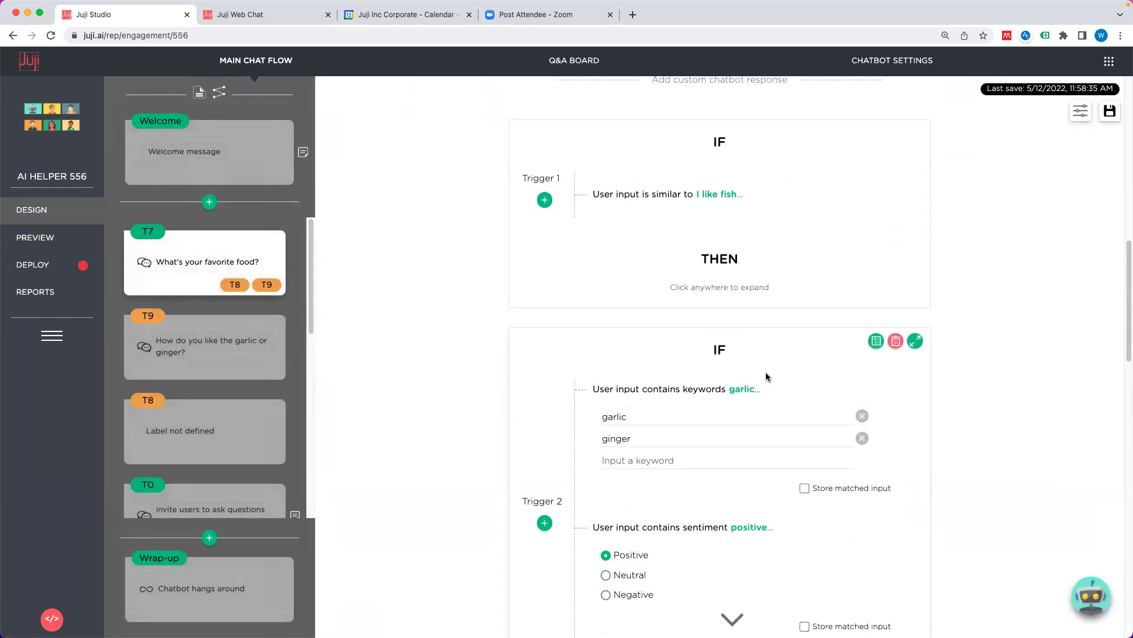
pyautogui.scroll(-1, 766, 377)
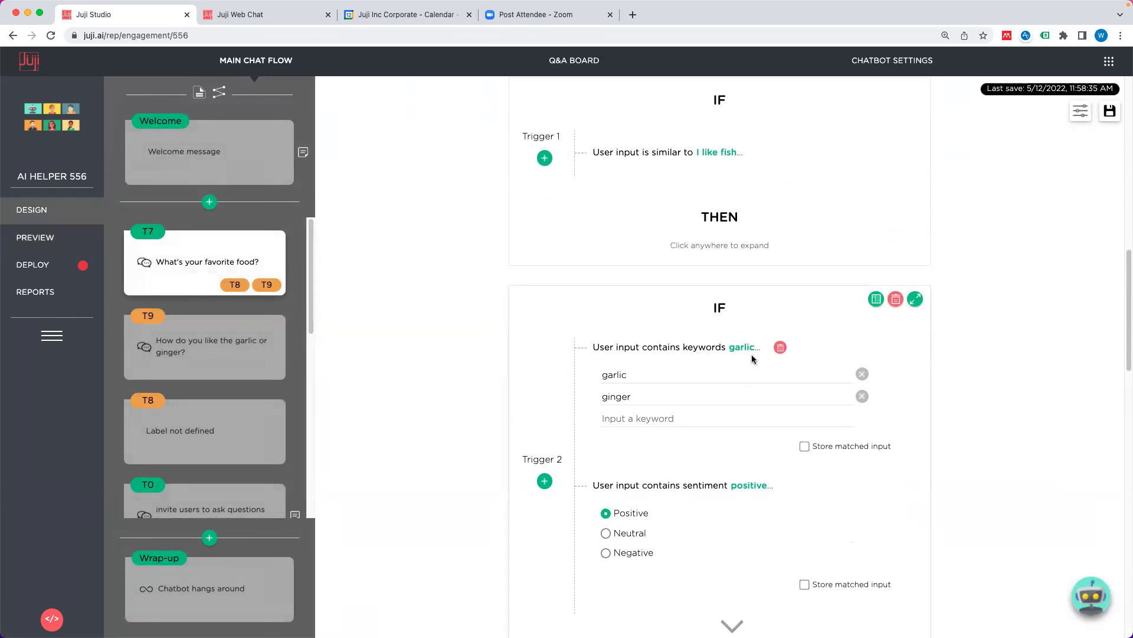
pyautogui.scroll(-2, 754, 377)
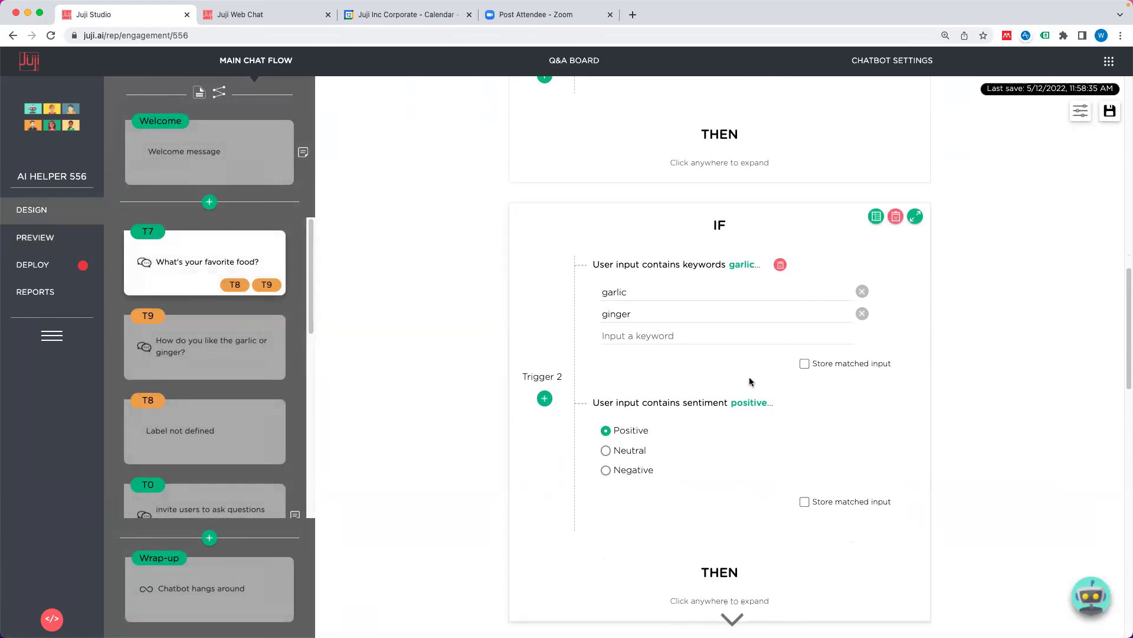
# Step: Expand the seafood Trigger 1 and set its Advanced action to Jump to Topic T3
pyautogui.scroll(4, 751, 381)
pyautogui.click(792, 327)
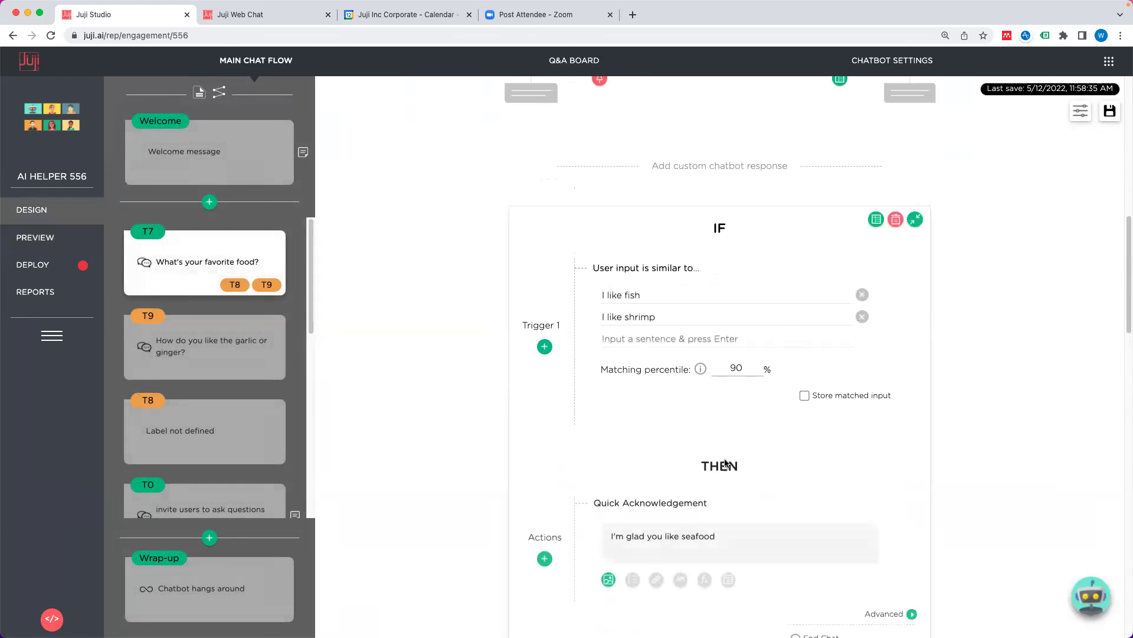
pyautogui.scroll(-5, 778, 447)
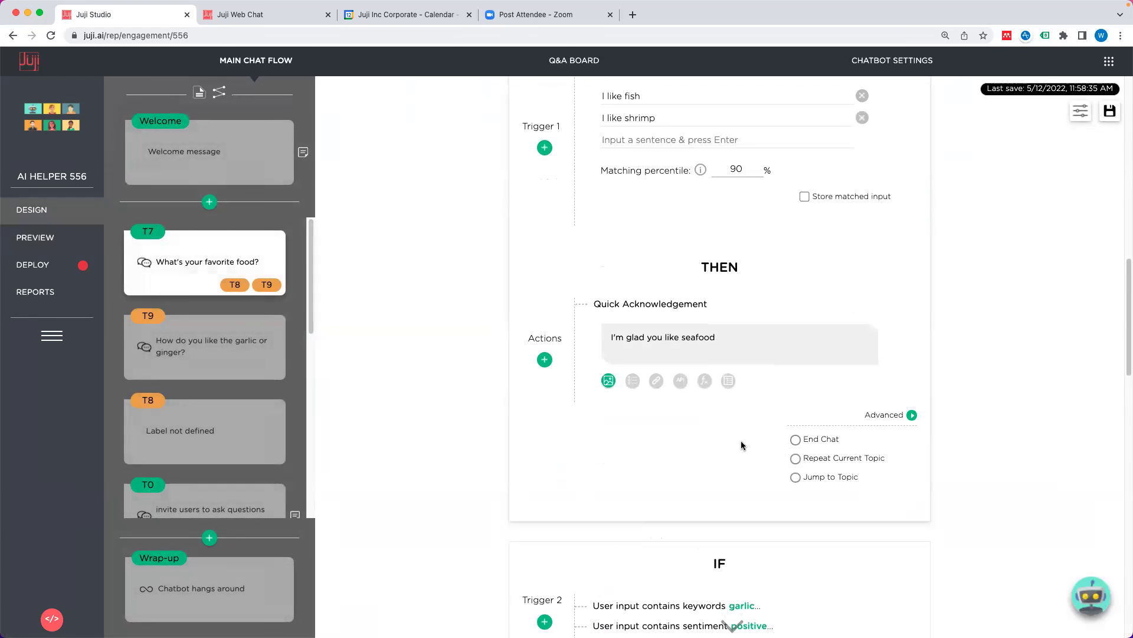
pyautogui.scroll(-3, 213, 377)
pyautogui.moveTo(215, 379)
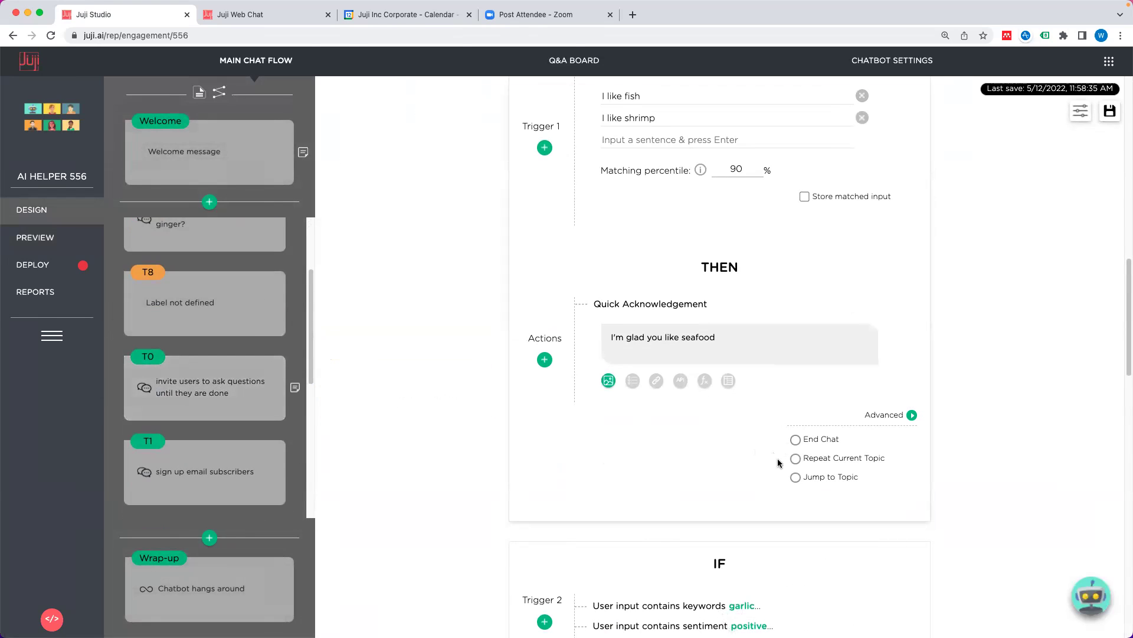
pyautogui.click(796, 479)
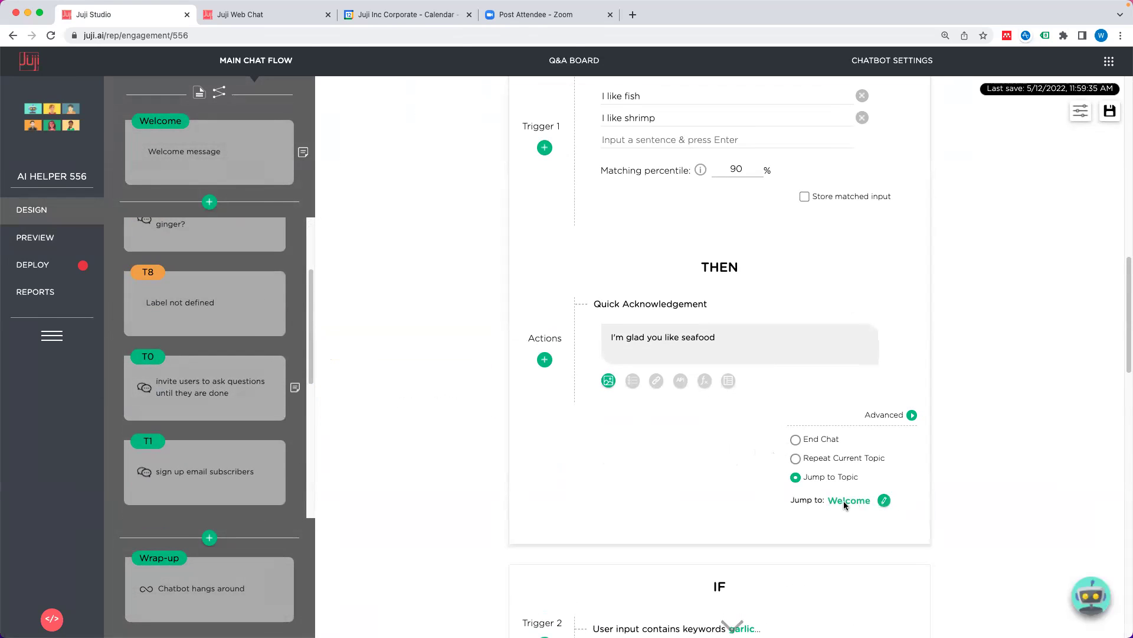
pyautogui.click(884, 500)
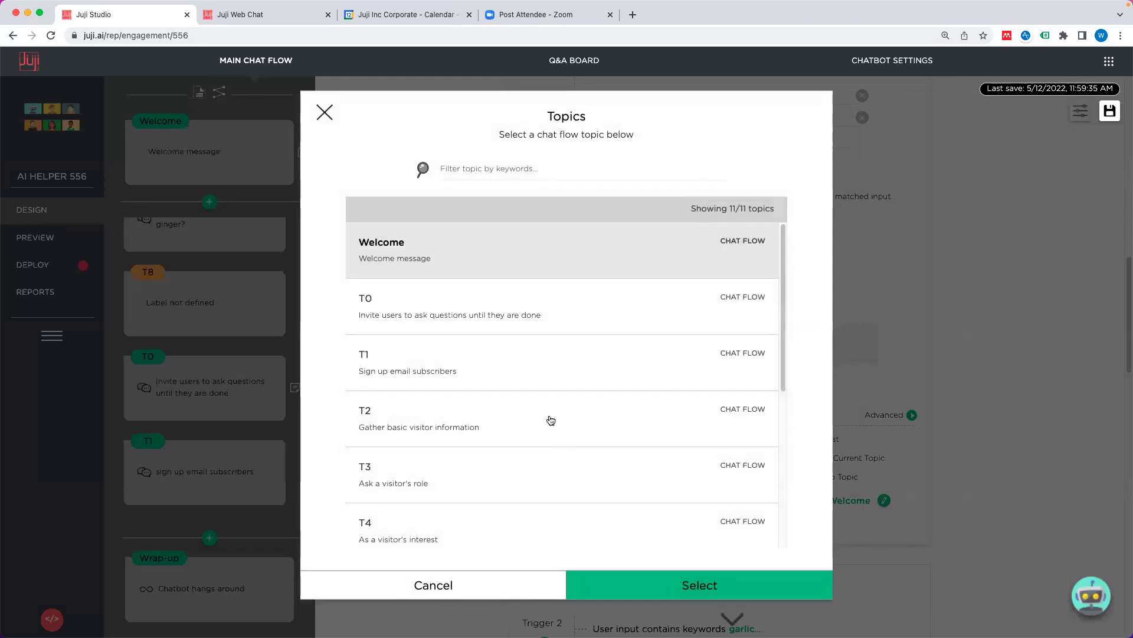
pyautogui.scroll(-2, 551, 420)
pyautogui.click(480, 332)
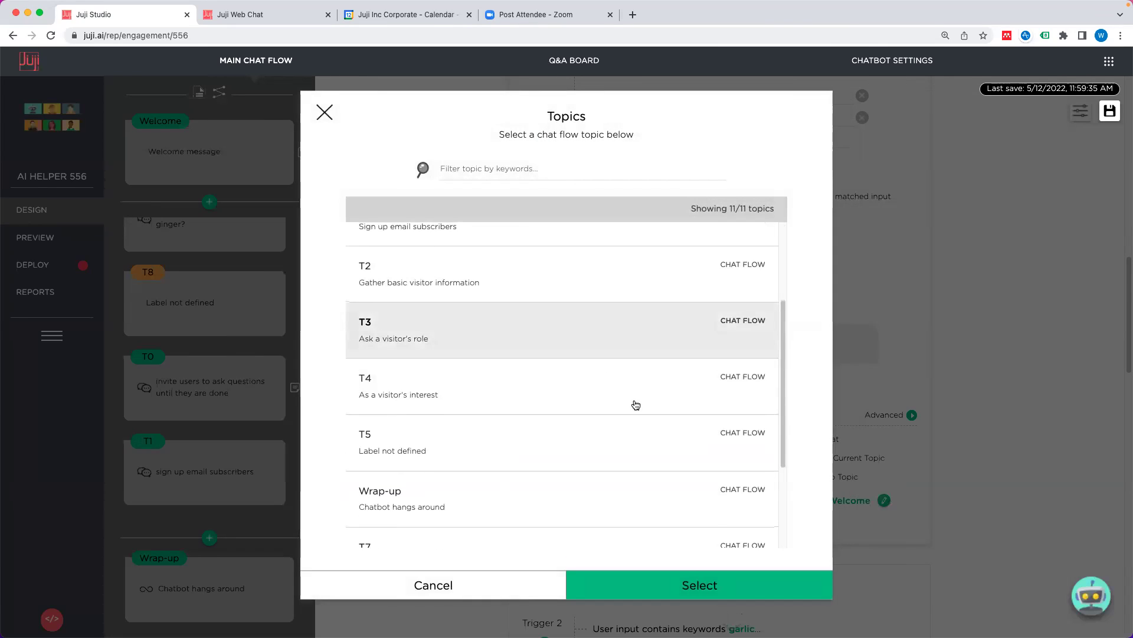
pyautogui.click(684, 585)
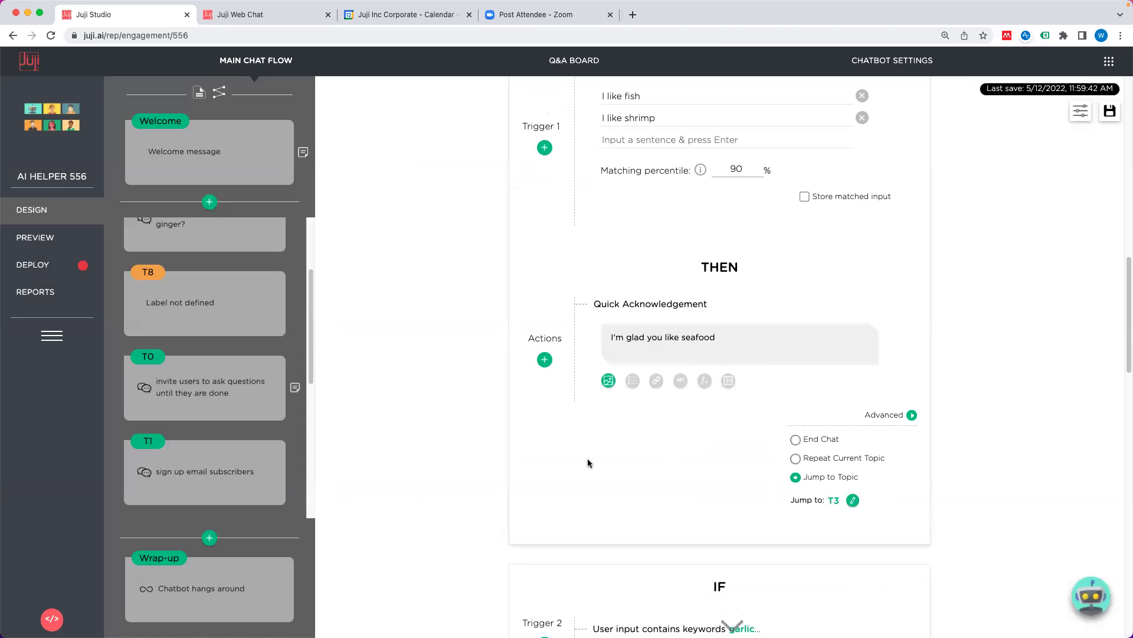
# Step: Preview the bot with 'I like fish', check it jumps to T3's role question, then return to design
pyautogui.click(43, 239)
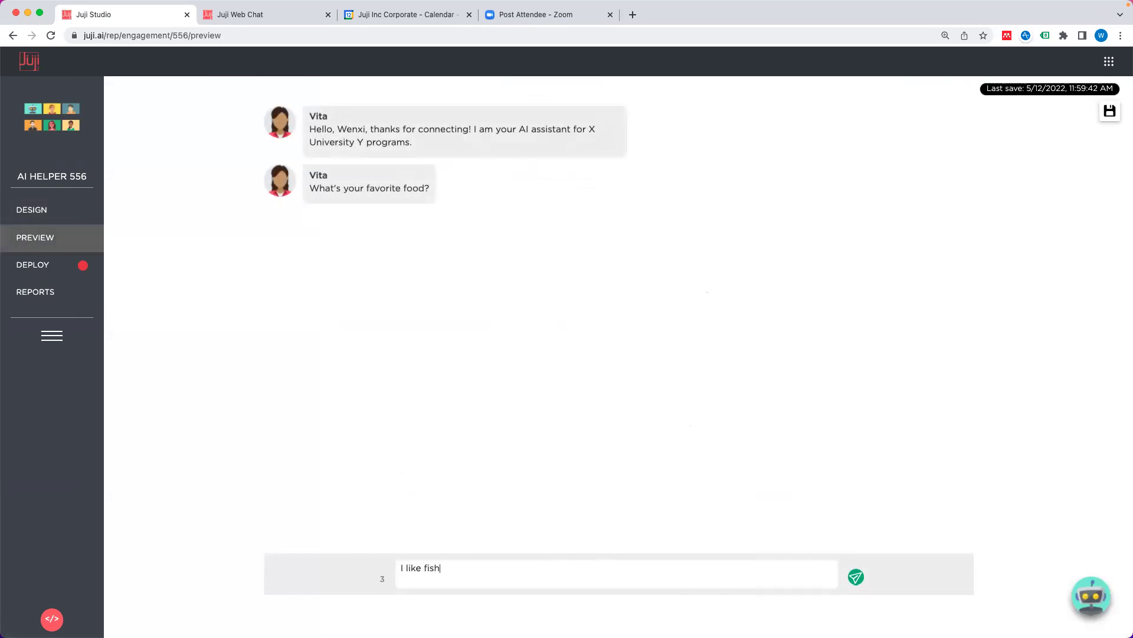
pyautogui.press('Return')
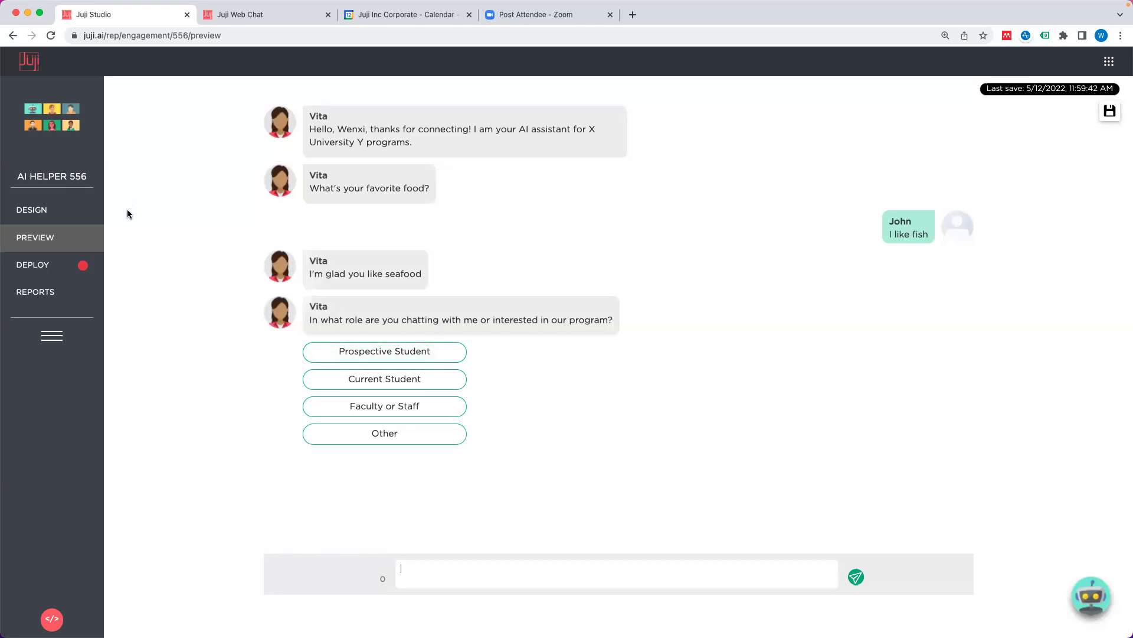
pyautogui.click(58, 214)
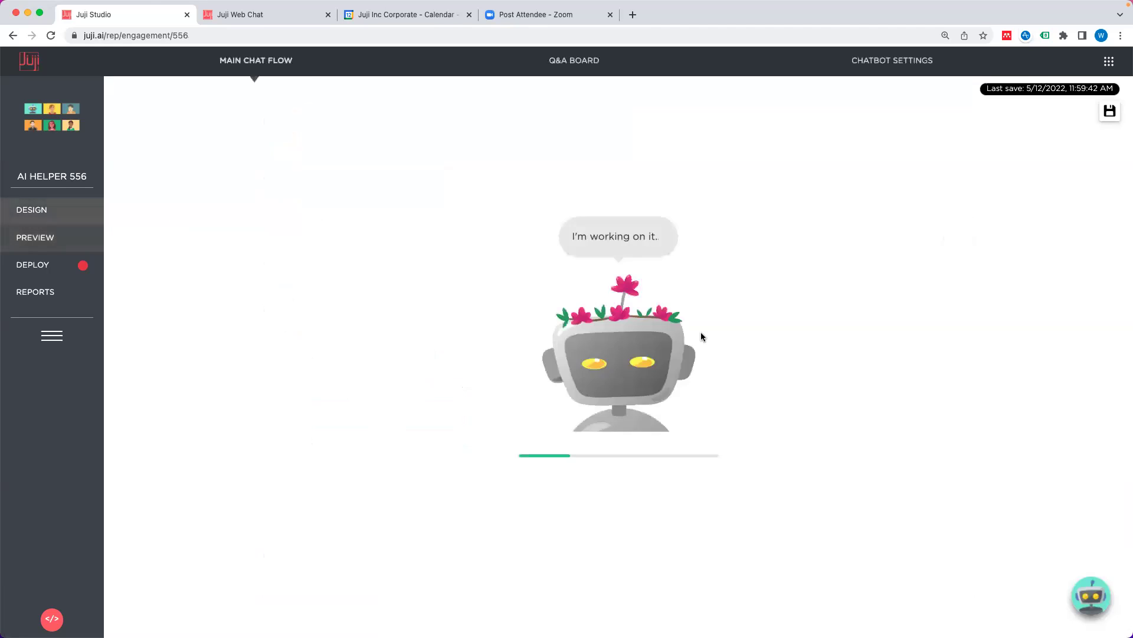
# Step: Add custom response Trigger 6 matching input similar to 'I don't eat, I am an AI' at 85%
pyautogui.scroll(-5, 696, 343)
pyautogui.scroll(-8, 704, 354)
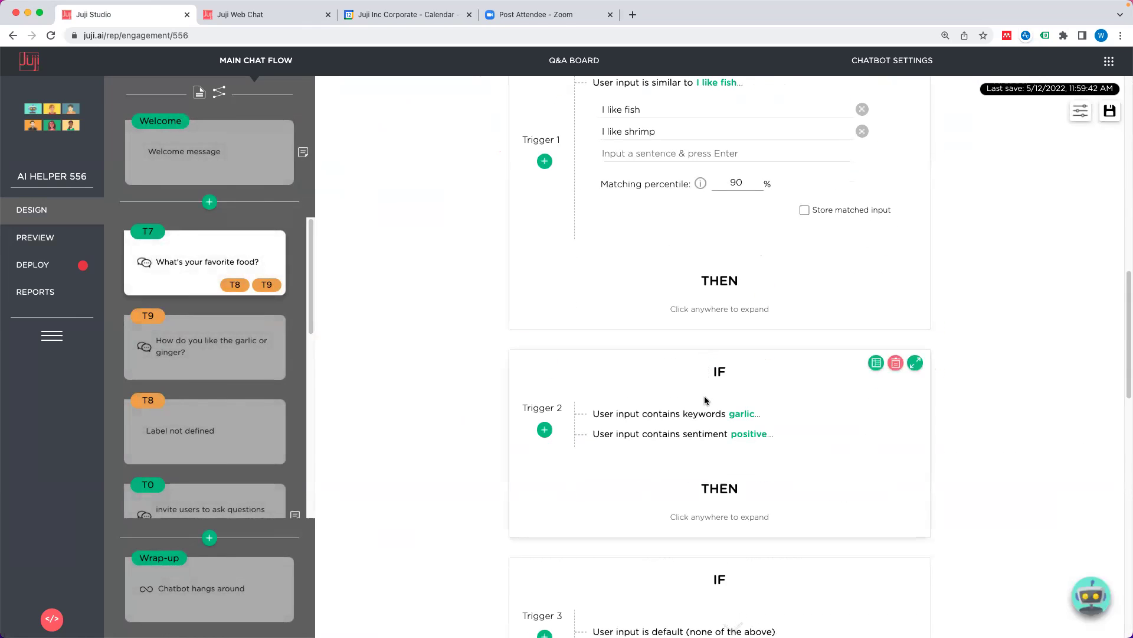
pyautogui.scroll(-15, 702, 401)
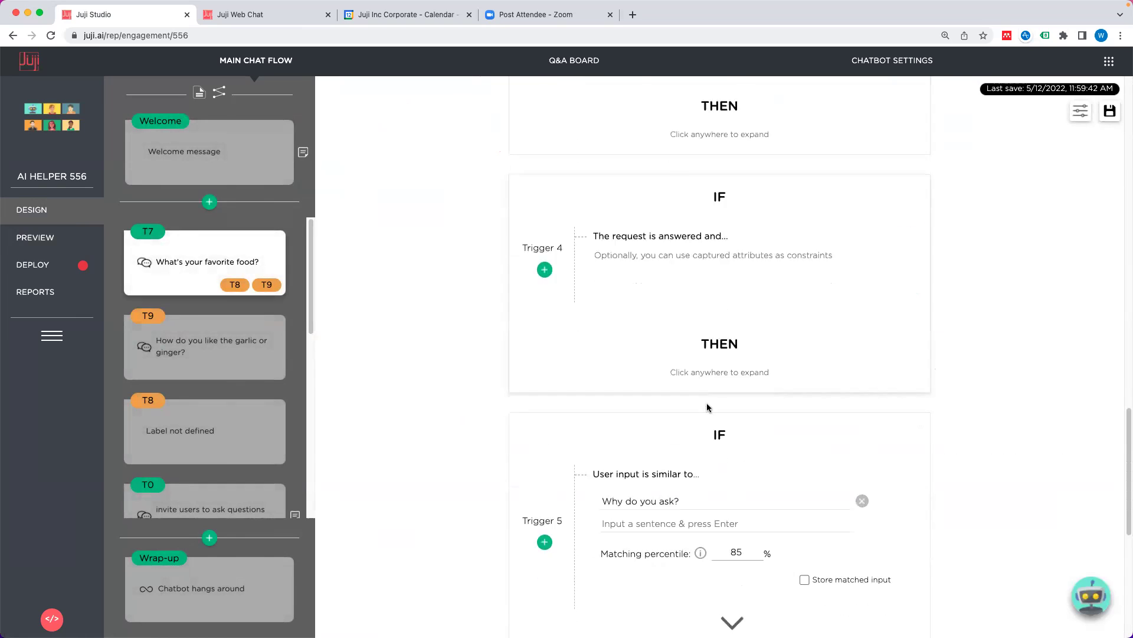
pyautogui.click(720, 513)
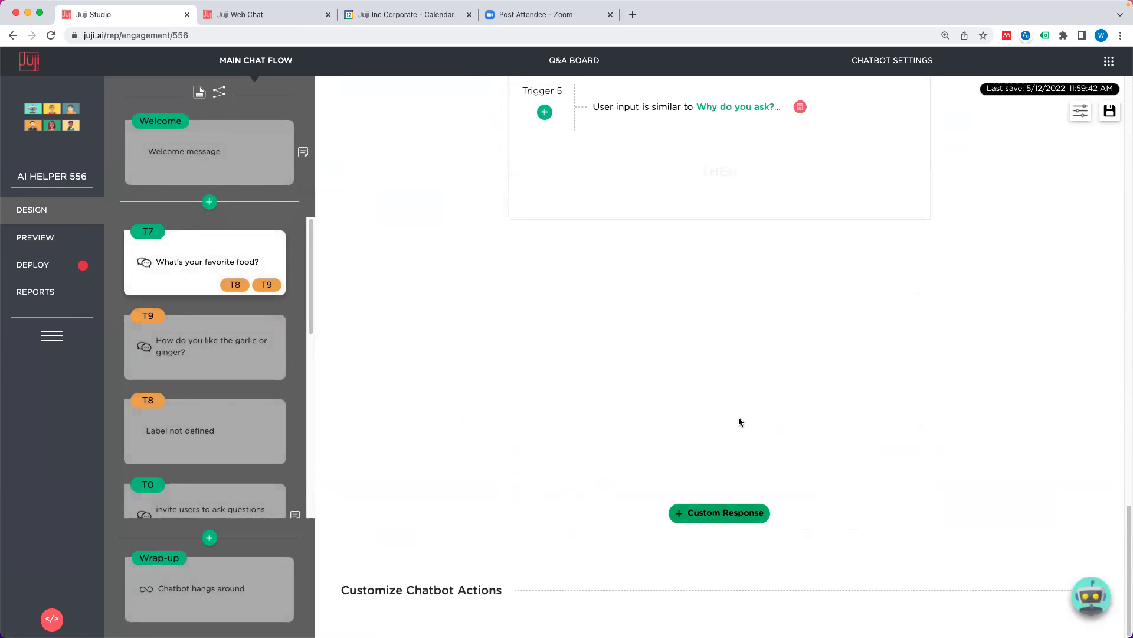
pyautogui.click(539, 323)
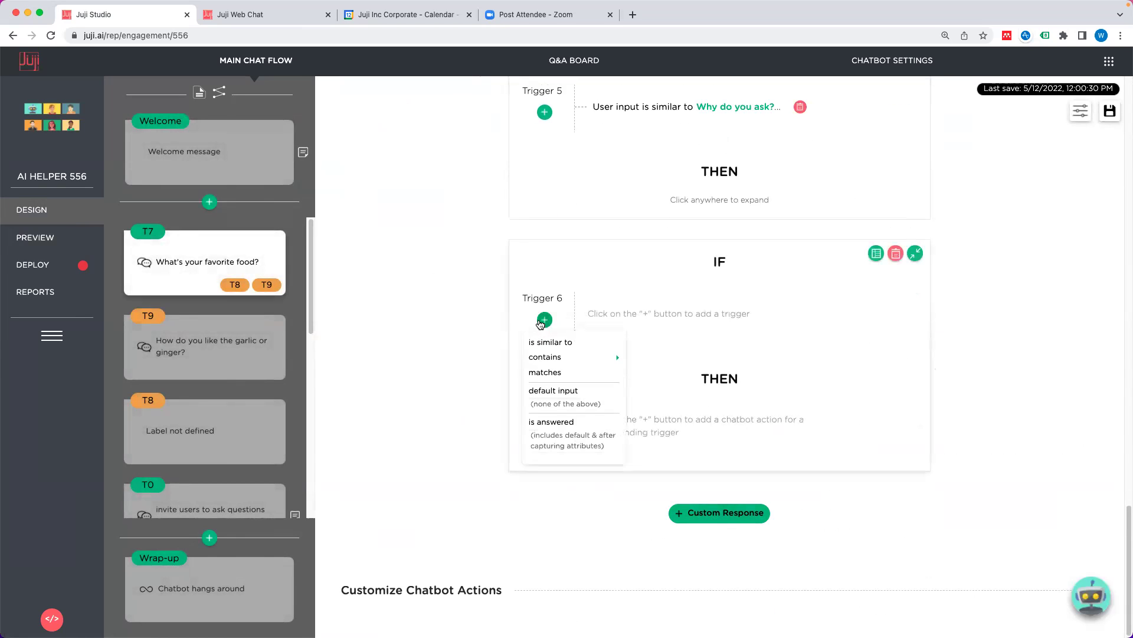
pyautogui.click(559, 343)
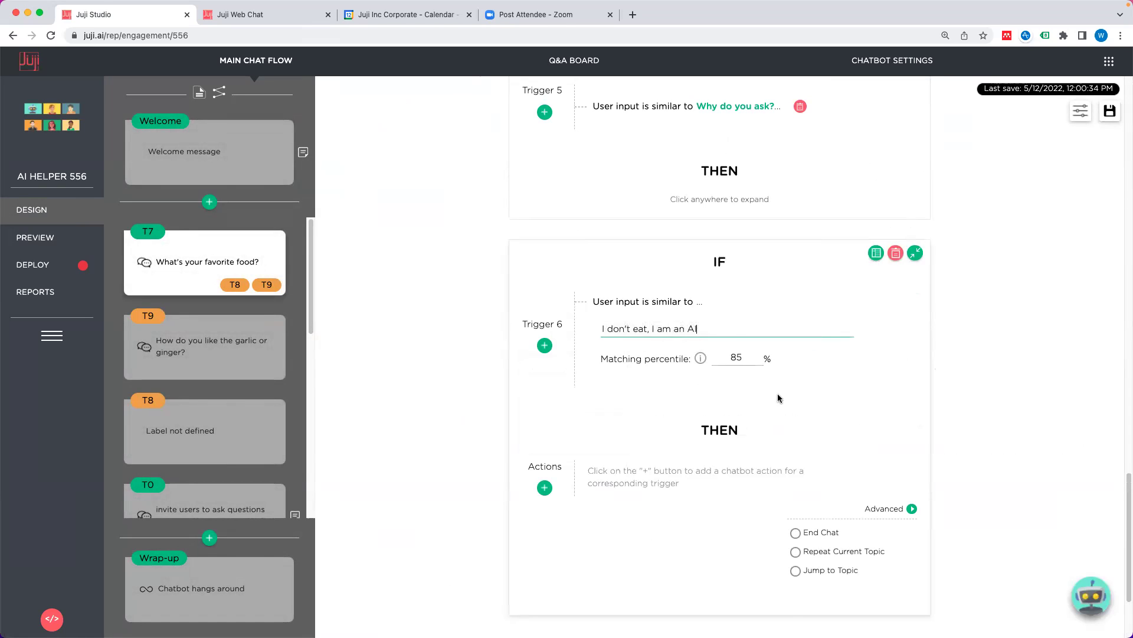
pyautogui.click(777, 395)
pyautogui.scroll(-3, 788, 505)
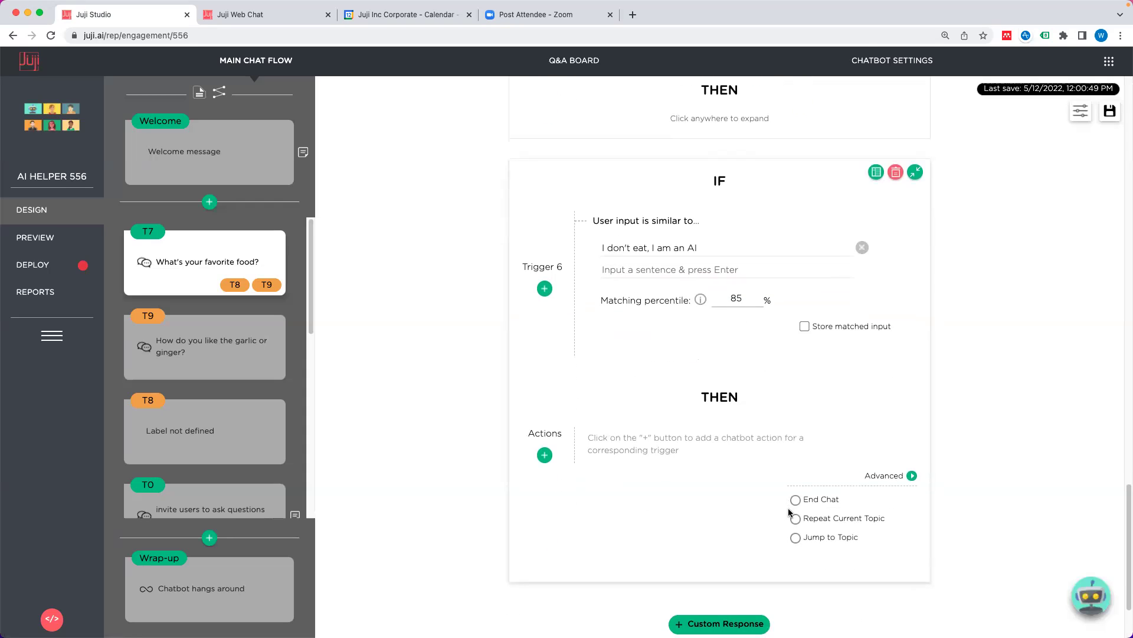
pyautogui.click(796, 502)
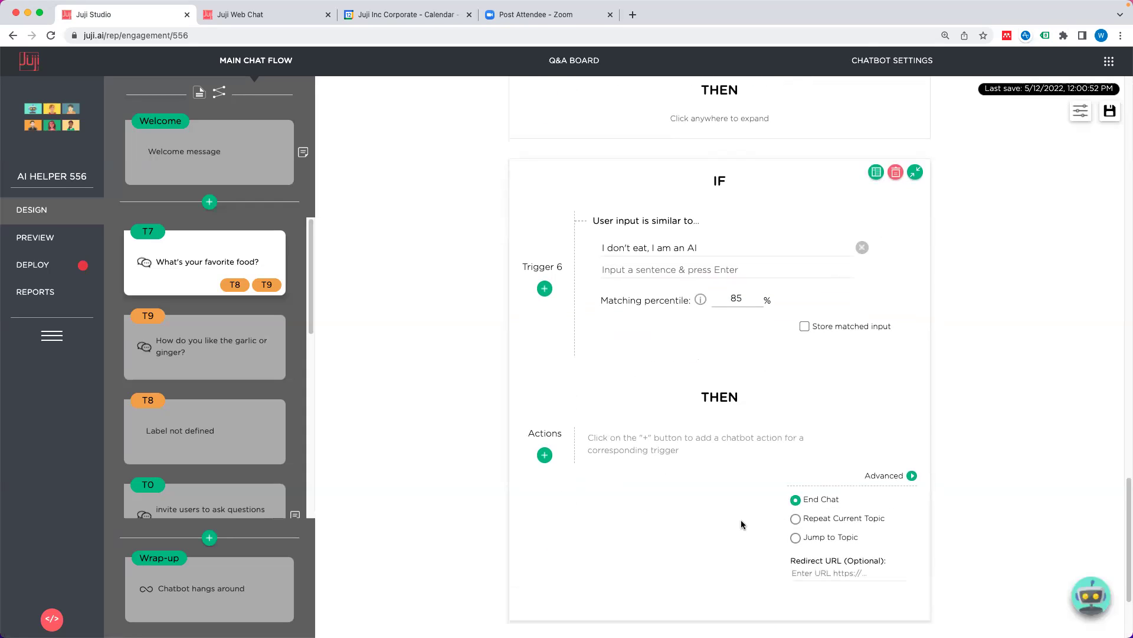
pyautogui.scroll(-5, 741, 523)
pyautogui.click(544, 324)
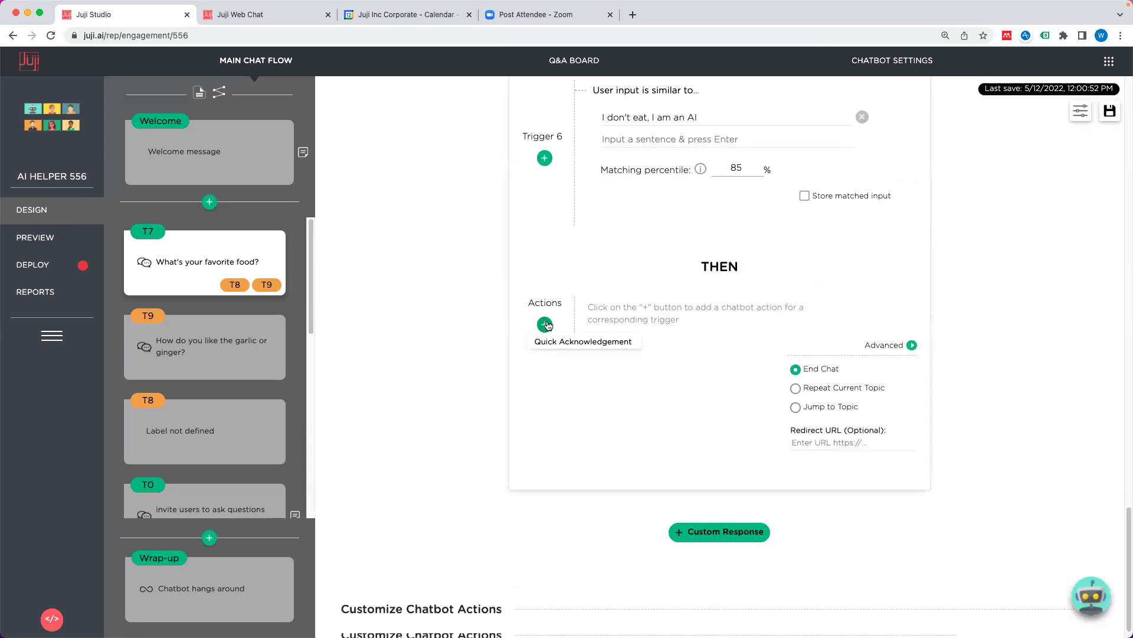
pyautogui.click(626, 348)
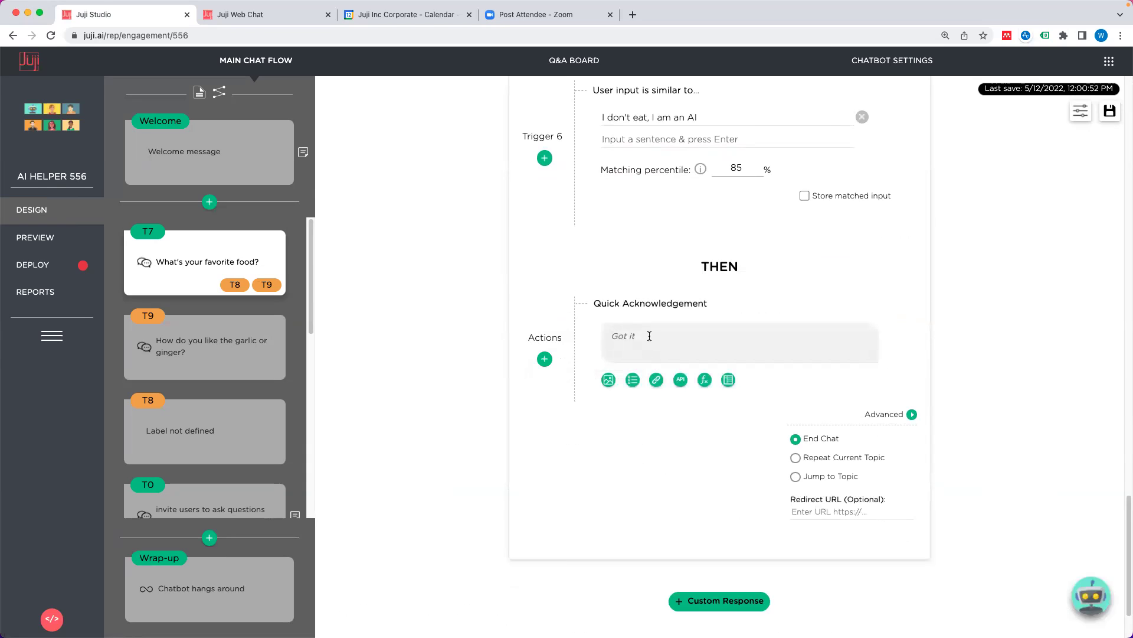
pyautogui.write('Join us')
pyautogui.click(842, 513)
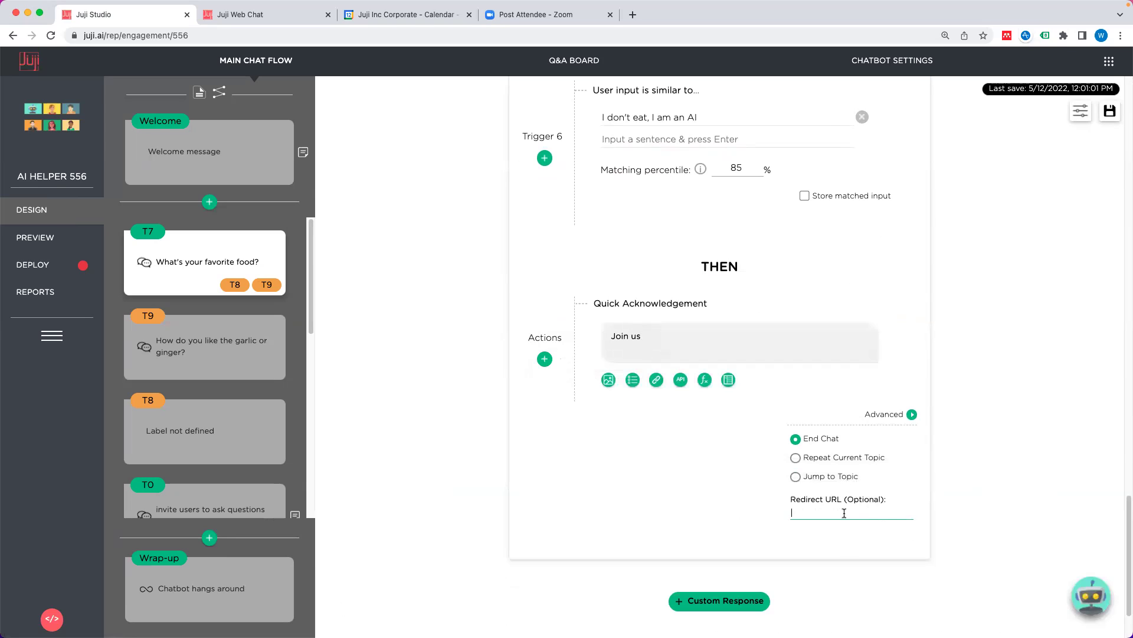
pyautogui.write('https://')
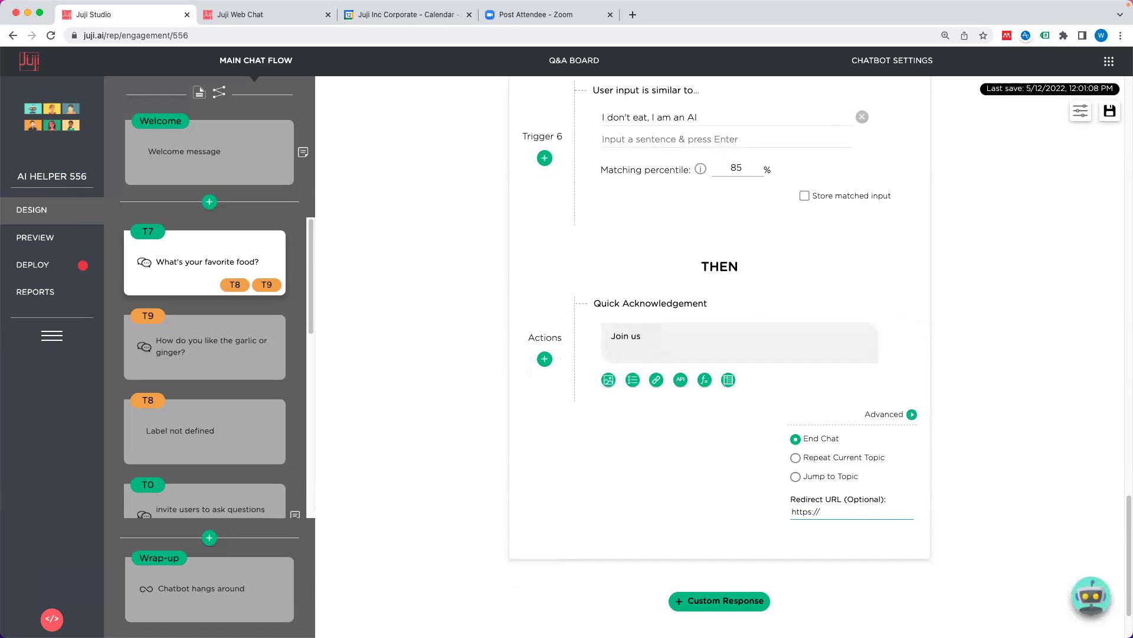
pyautogui.write('juji.io')
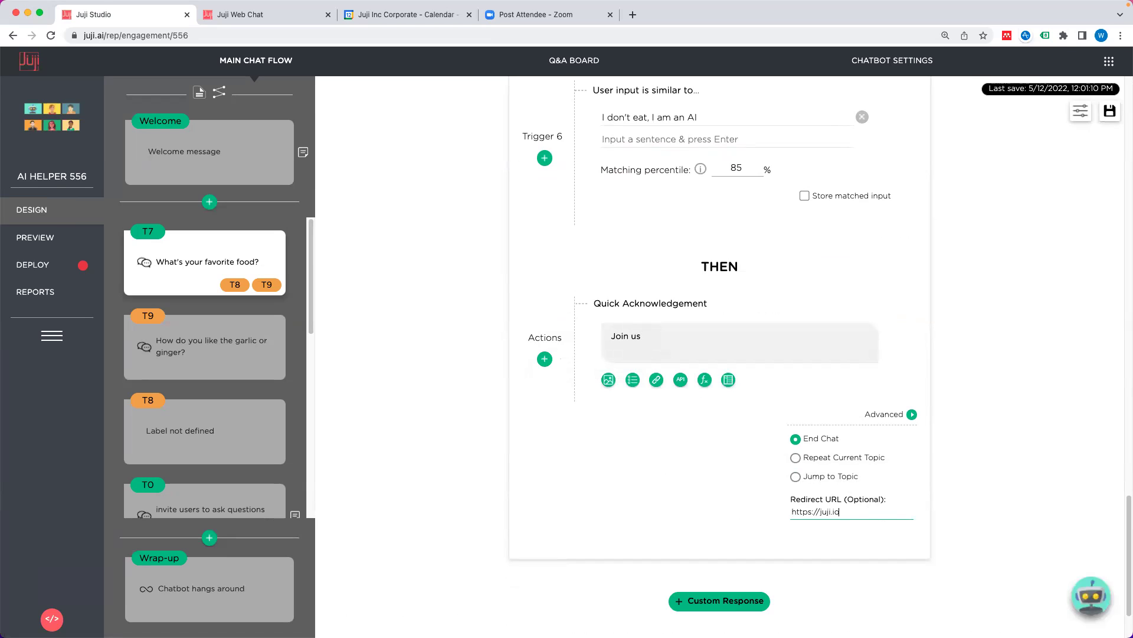
pyautogui.click(739, 526)
# Step: Update the deployed chatbot, copy its web link, and select the web chat tab's address
pyautogui.click(46, 265)
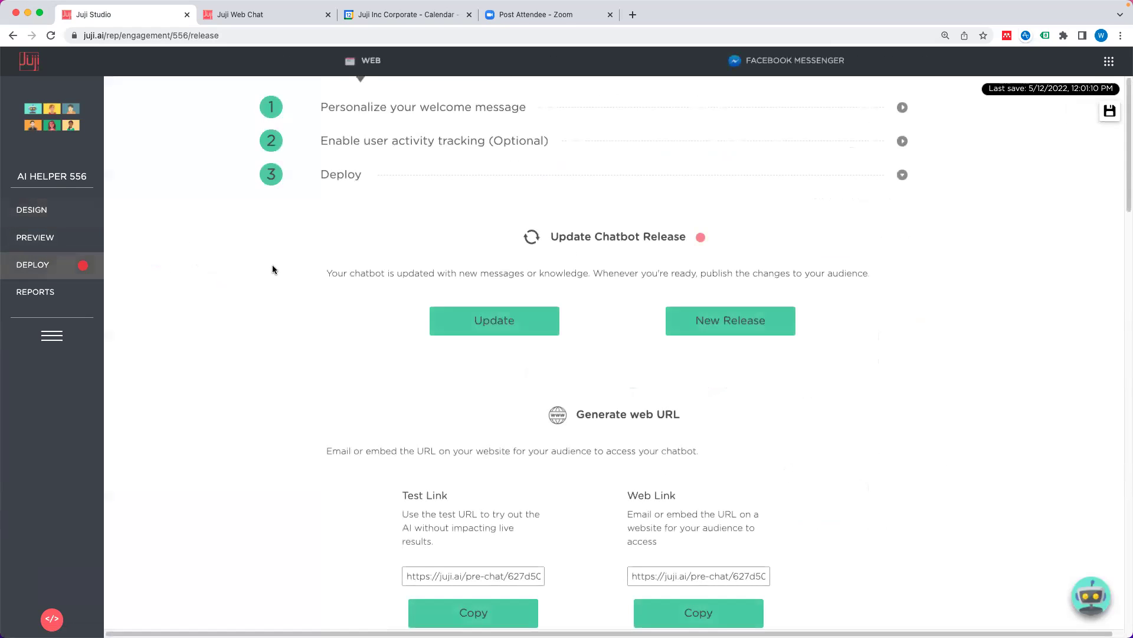
pyautogui.click(495, 320)
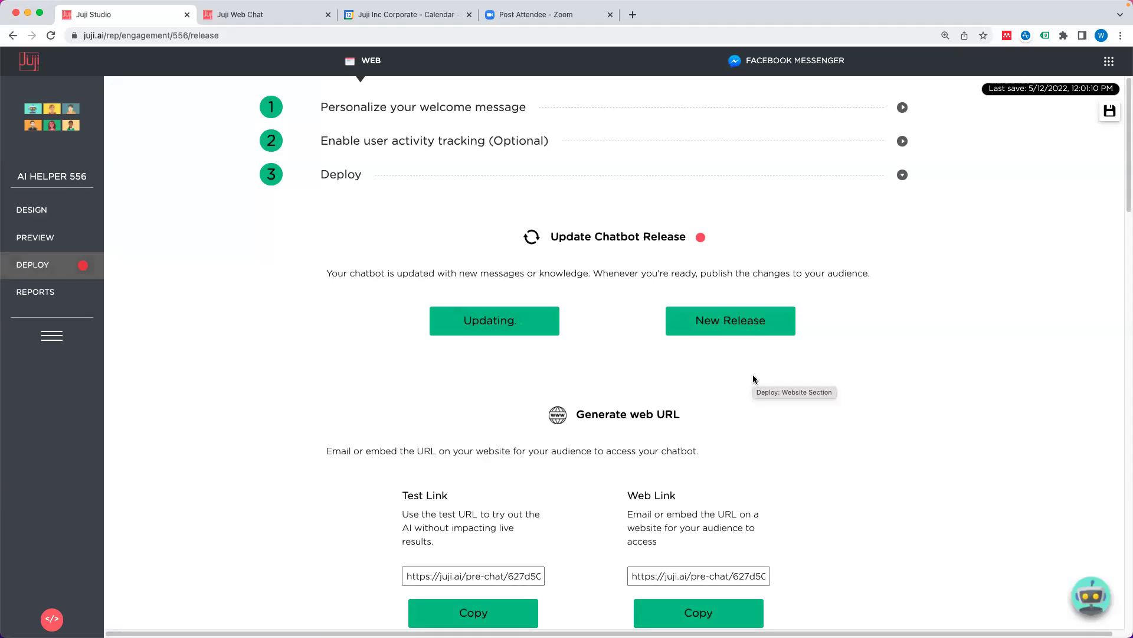
pyautogui.click(723, 435)
pyautogui.click(258, 15)
pyautogui.click(257, 31)
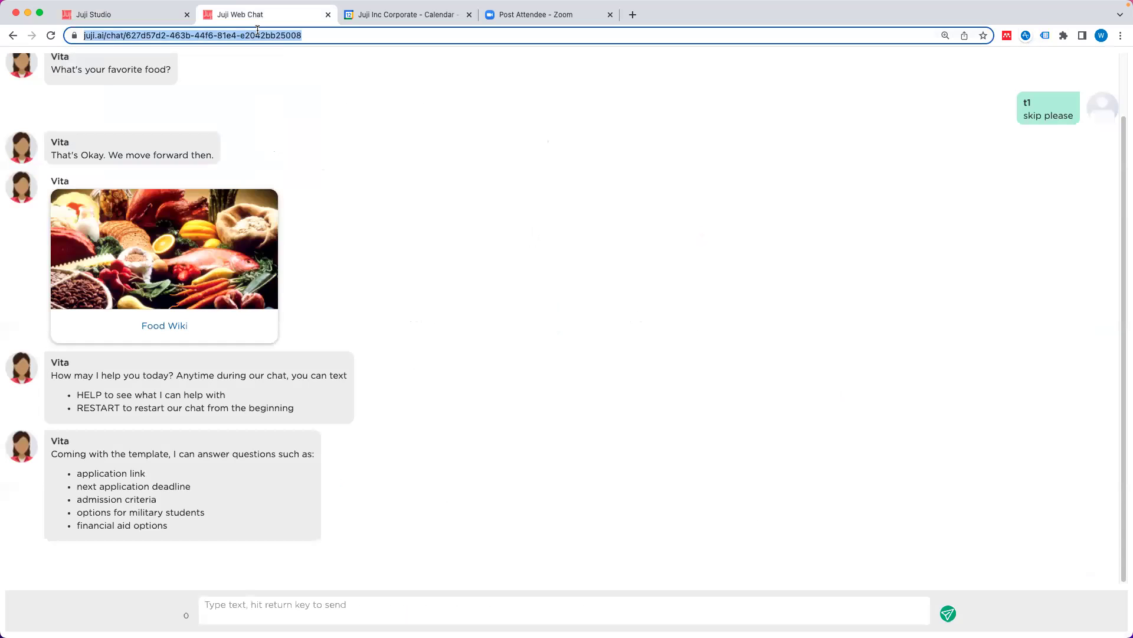
# Step: Re-copy the chatbot's web link and load the pre-chat greeting page in the web chat tab
pyautogui.press('super+v')
pyautogui.press('Return')
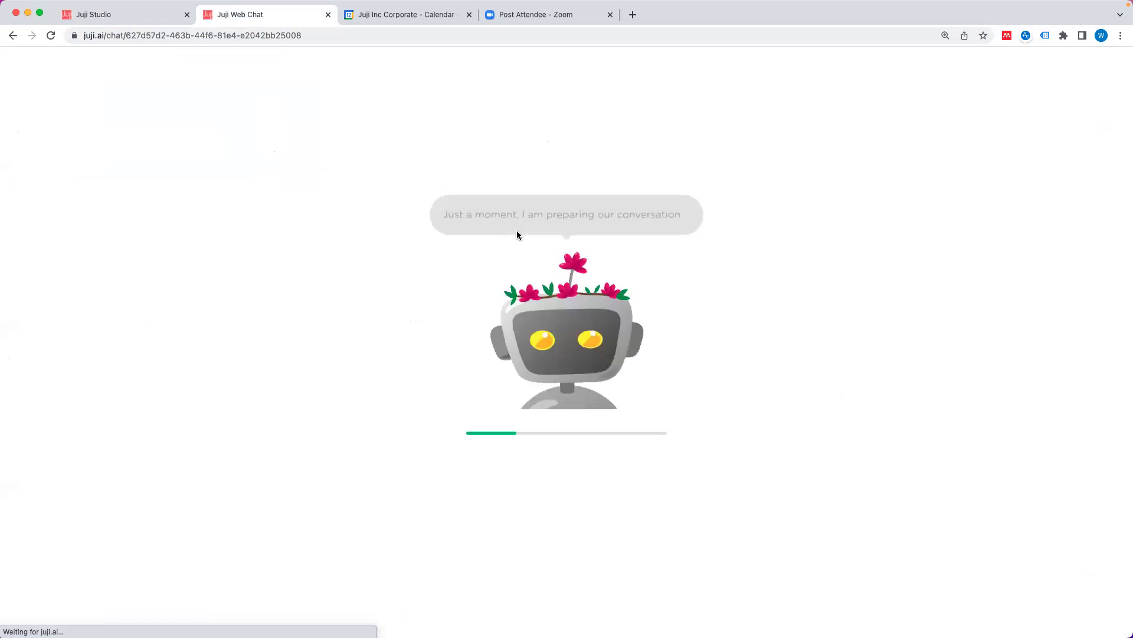
pyautogui.click(141, 18)
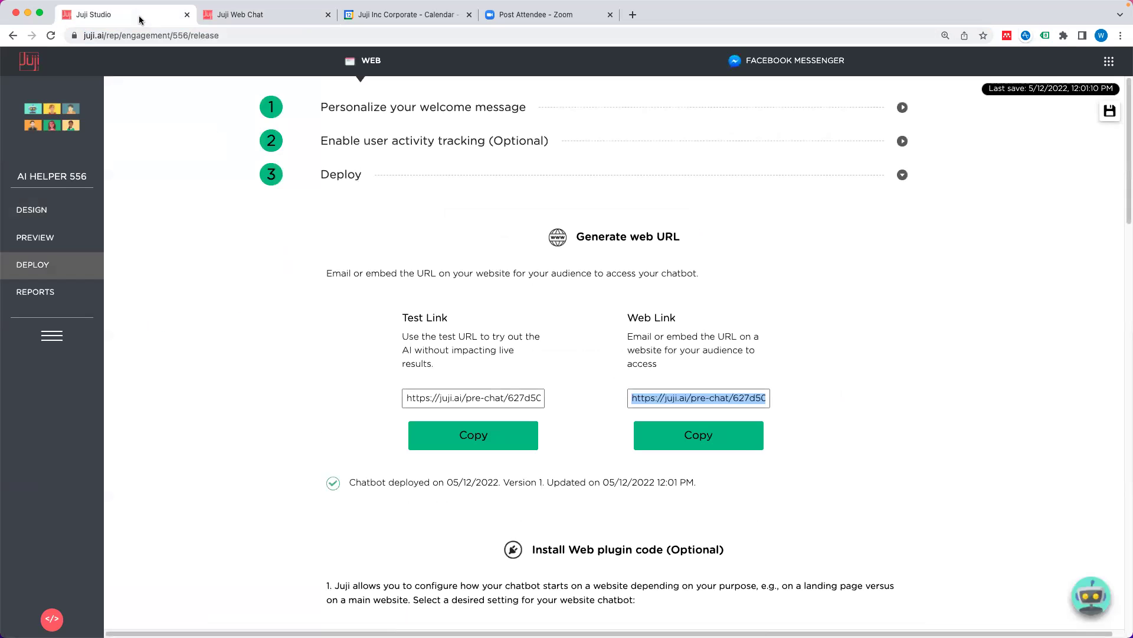
pyautogui.click(744, 441)
pyautogui.click(235, 16)
pyautogui.click(248, 32)
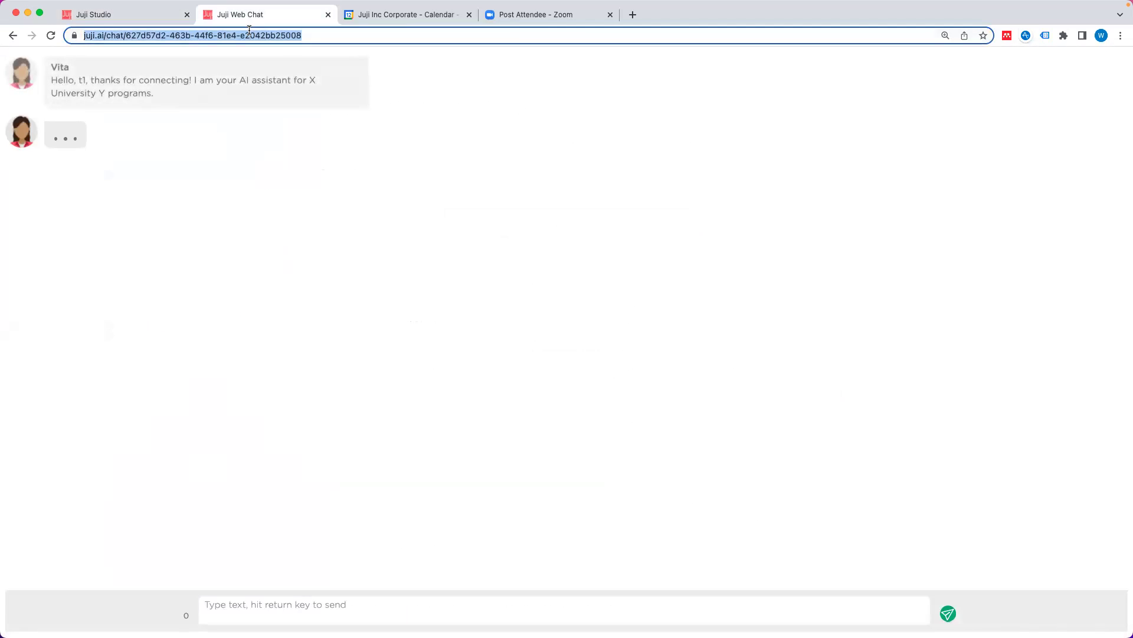
pyautogui.press('super+v')
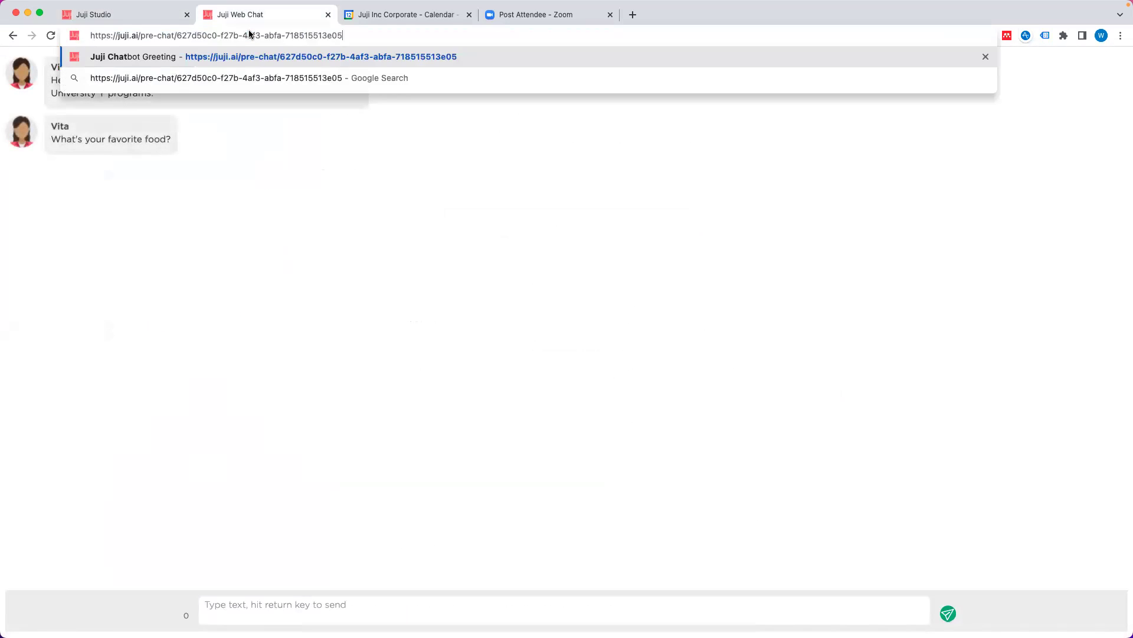
pyautogui.press('Return')
# Step: Start a chat with a saved first name and send 'I don't eat I am an AI'
pyautogui.click(495, 302)
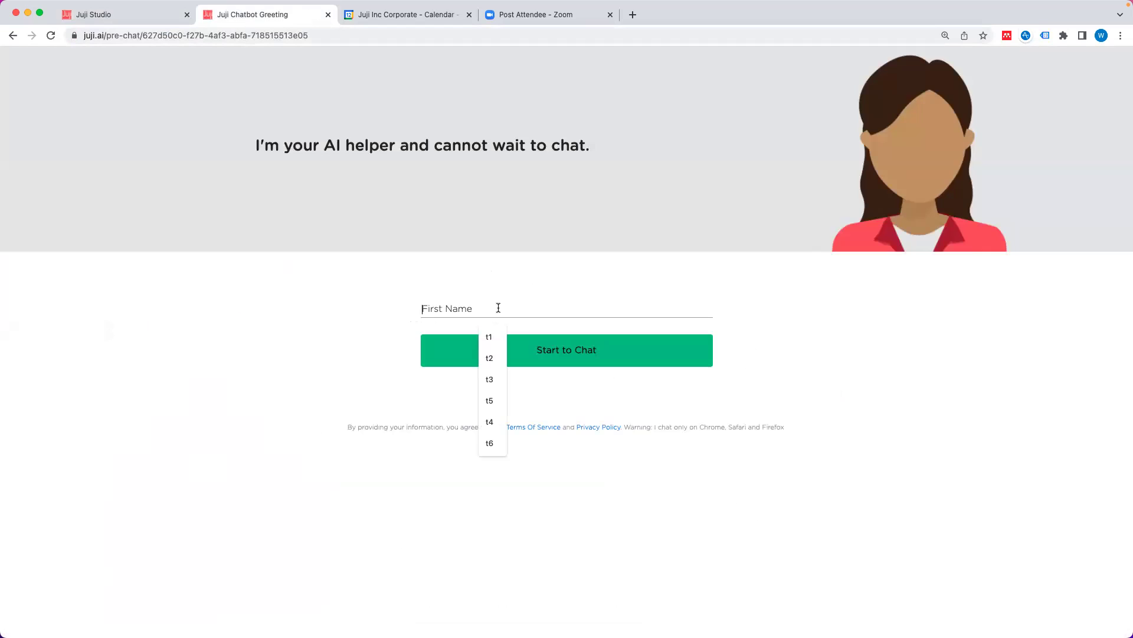
pyautogui.click(497, 343)
pyautogui.click(552, 351)
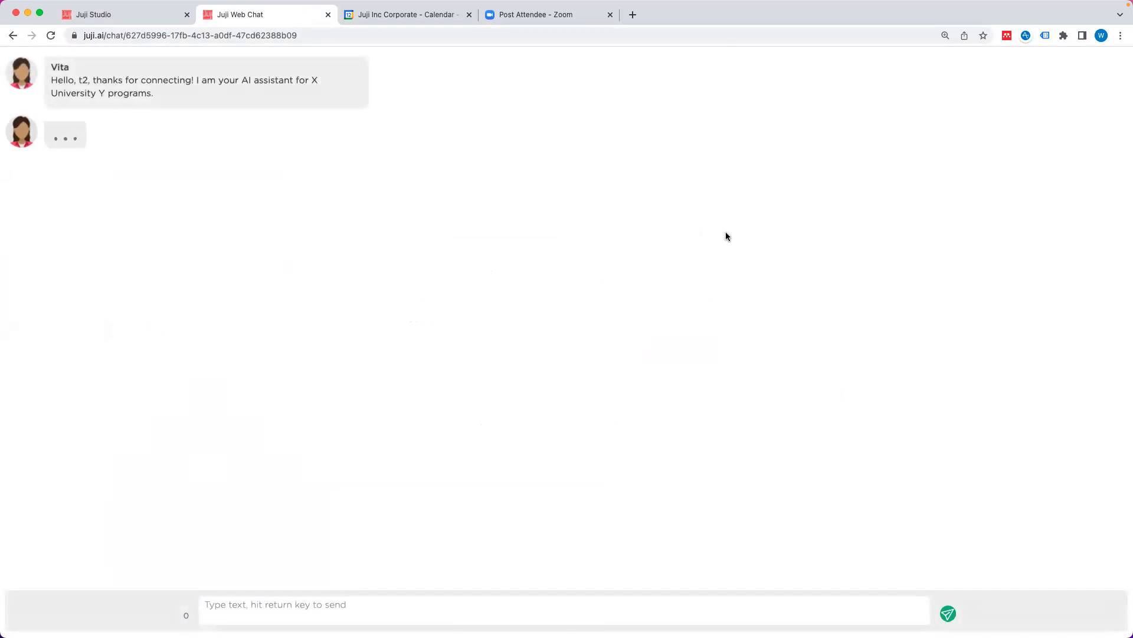
pyautogui.click(550, 608)
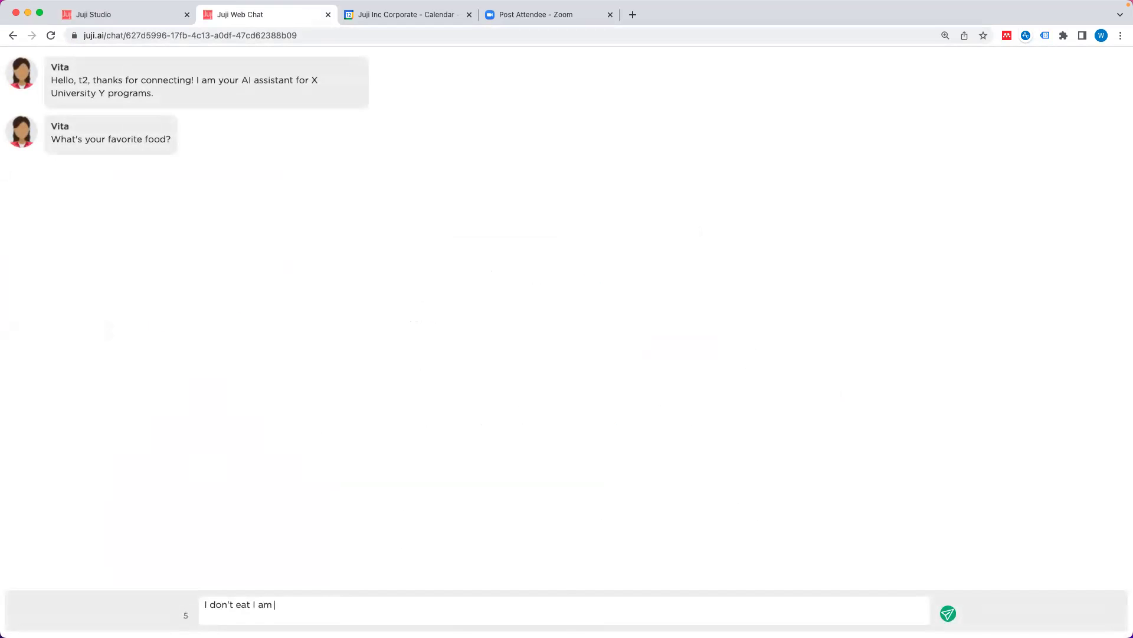
pyautogui.write("I don't eat I am an AI")
pyautogui.press('Return')
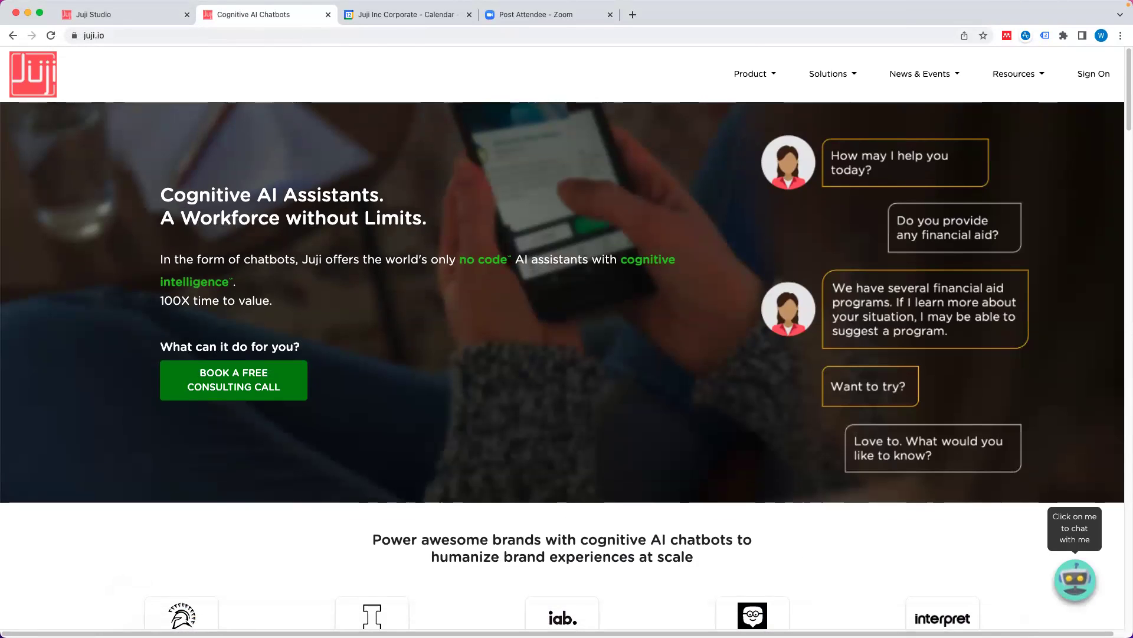
# Step: Bring the webinar deck forward, show slide 16 (Resources), and enlarge the PowerPoint window
pyautogui.click(731, 603)
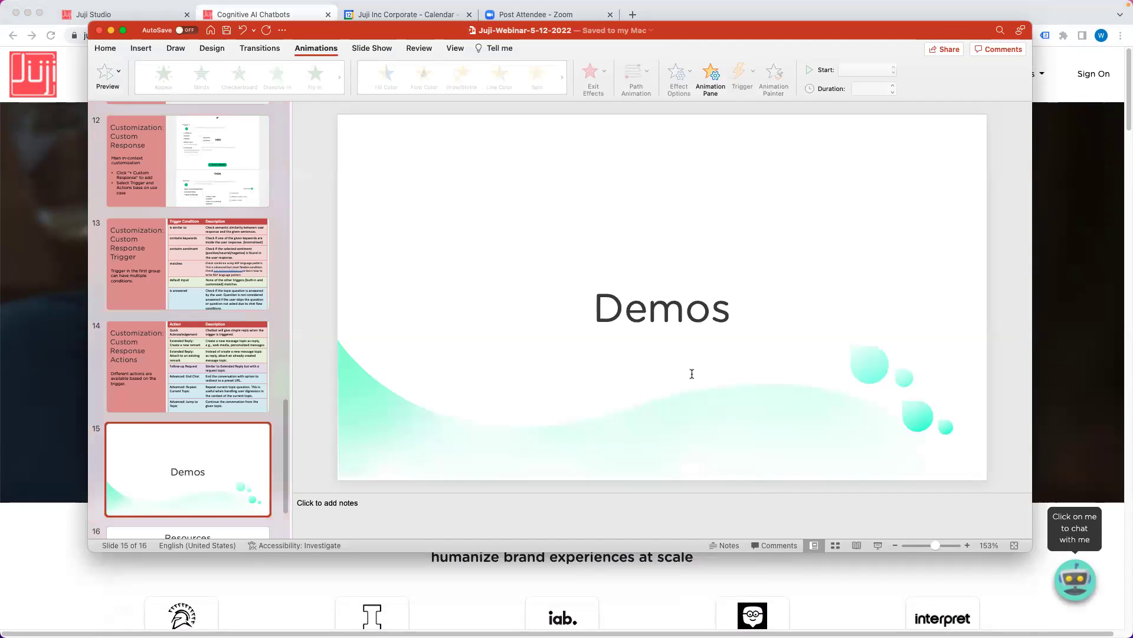
pyautogui.scroll(-2, 177, 472)
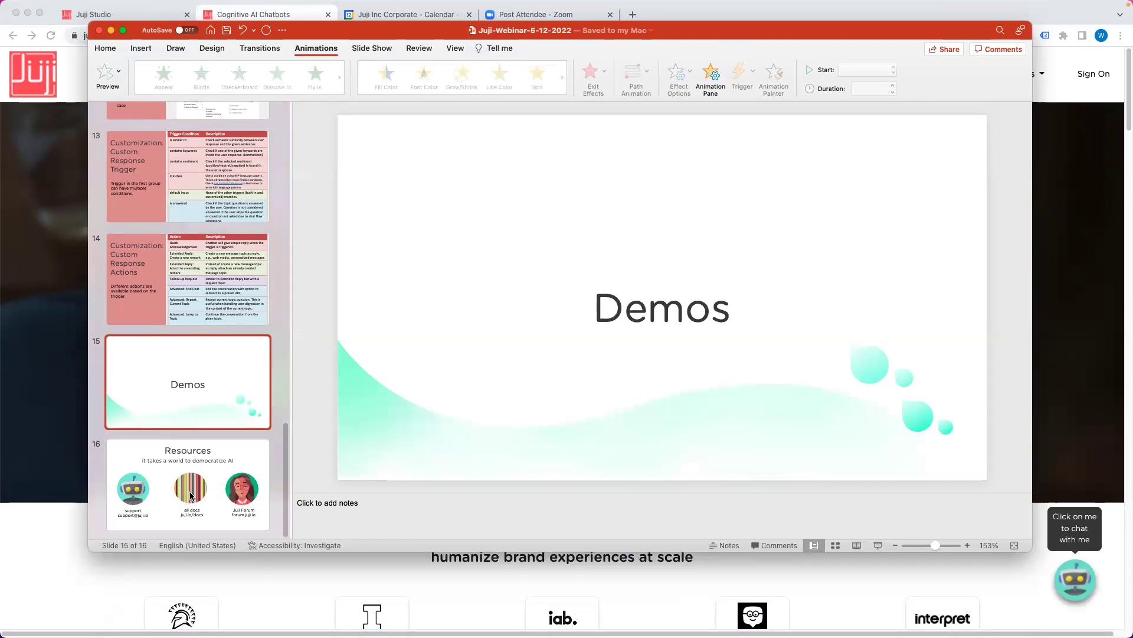
pyautogui.click(177, 472)
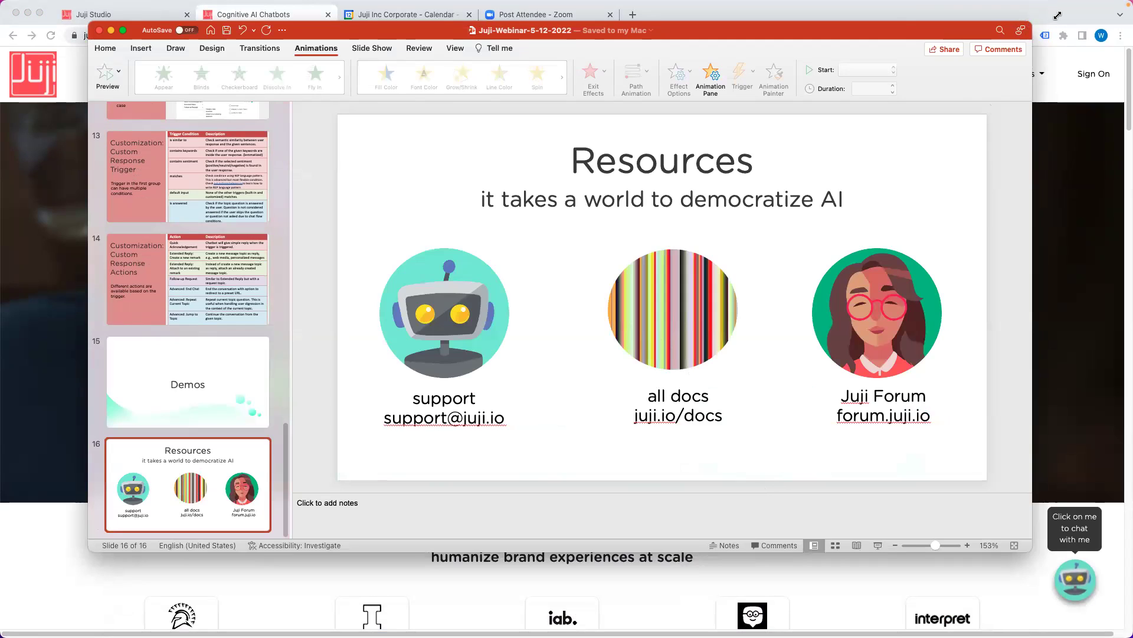
pyautogui.moveTo(1032, 22); pyautogui.dragTo(1060, 13)
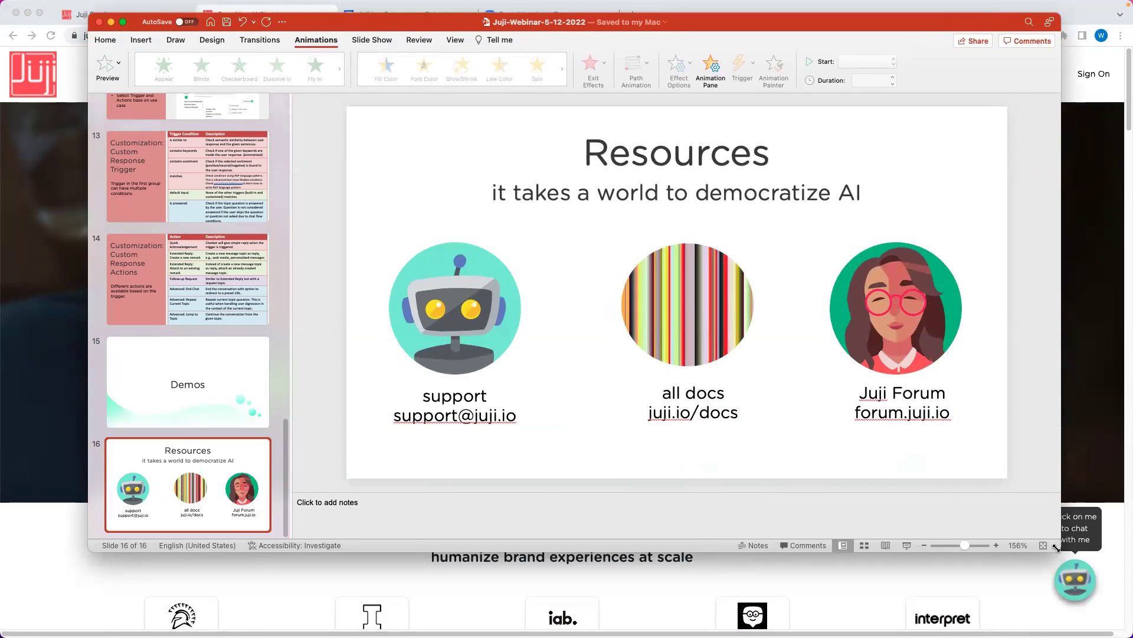
pyautogui.moveTo(1056, 547); pyautogui.dragTo(1080, 581)
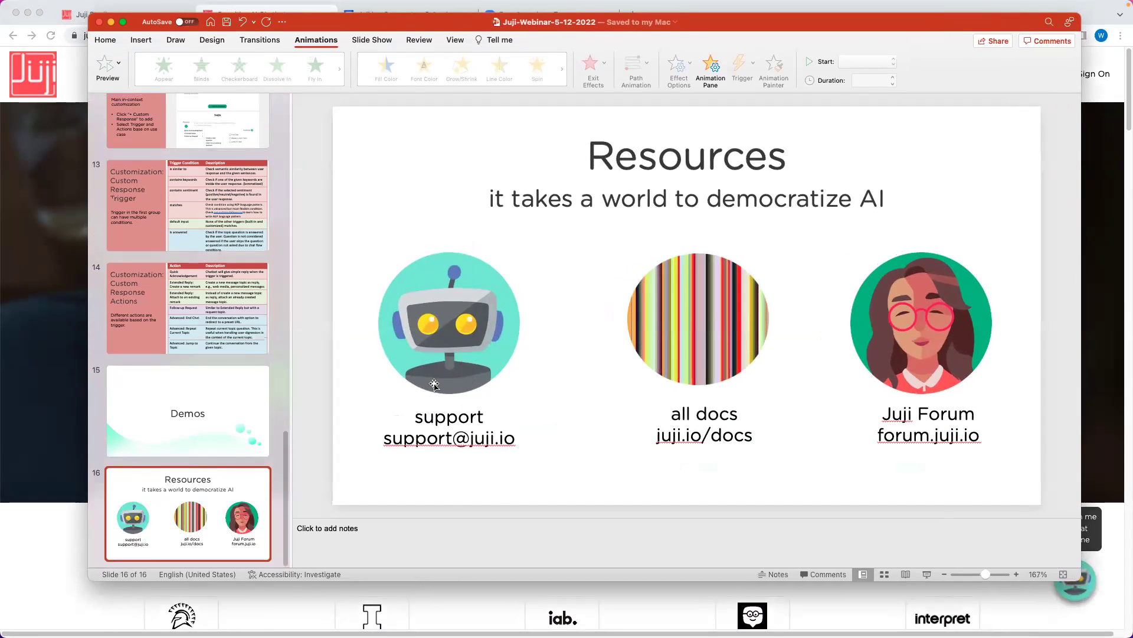